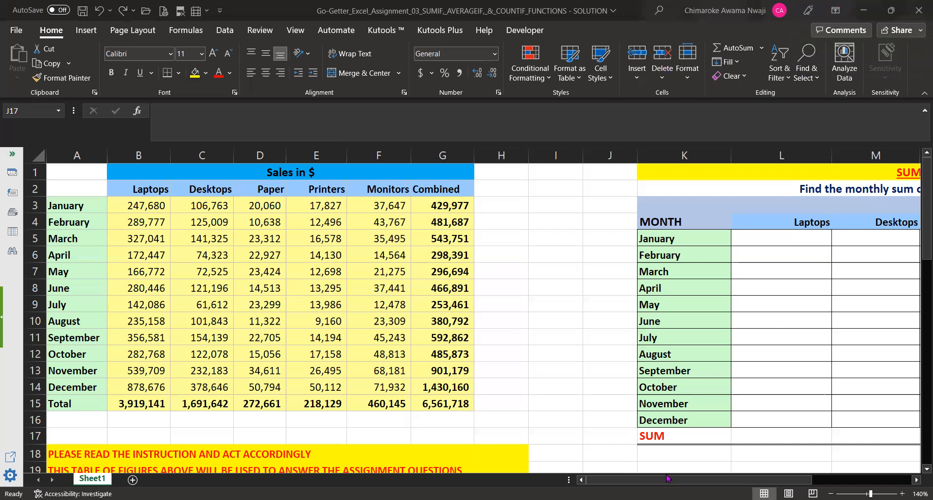
Step: Enter the threshold value 100000 in cell I4, between the sales data and the SUMIF table
drag(746, 481, 774, 481)
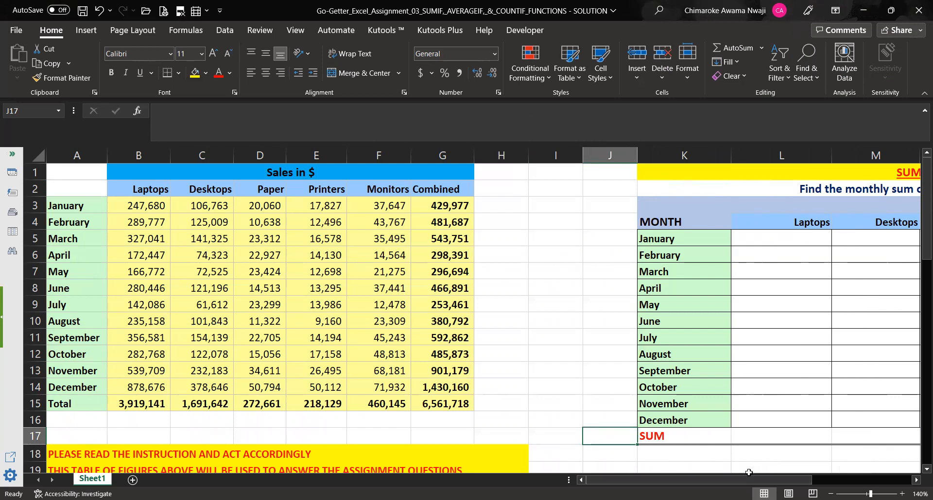
drag(748, 483, 838, 482)
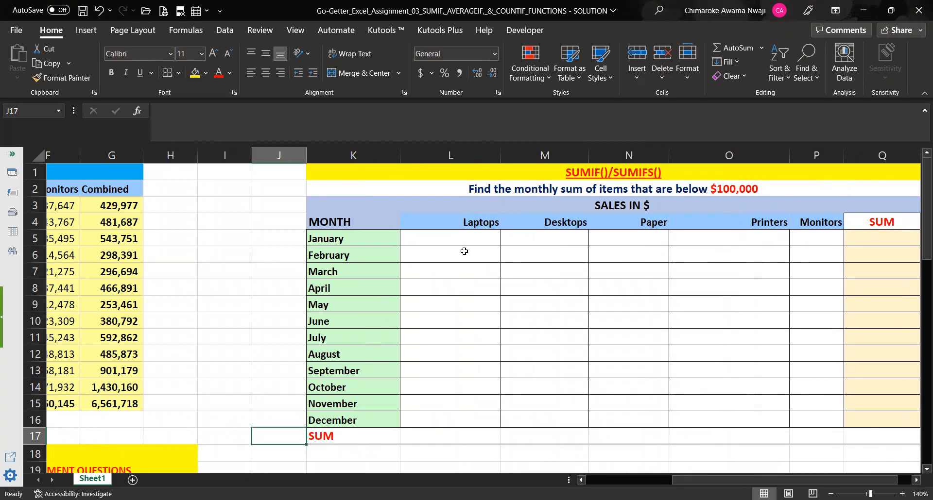
click(461, 234)
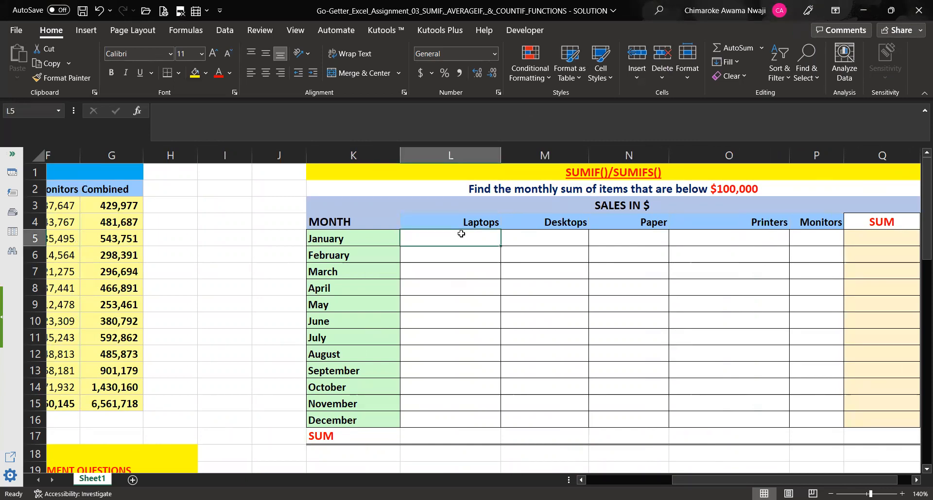
click(214, 239)
click(217, 220)
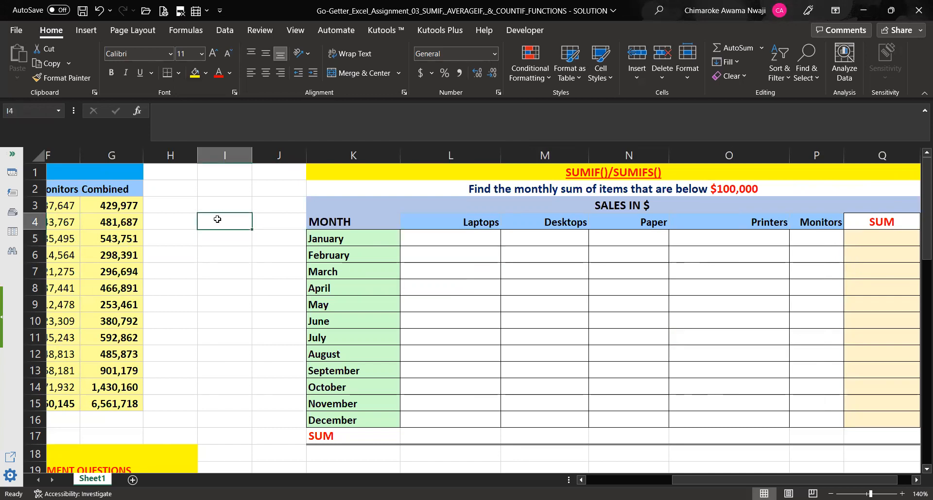
text(1)
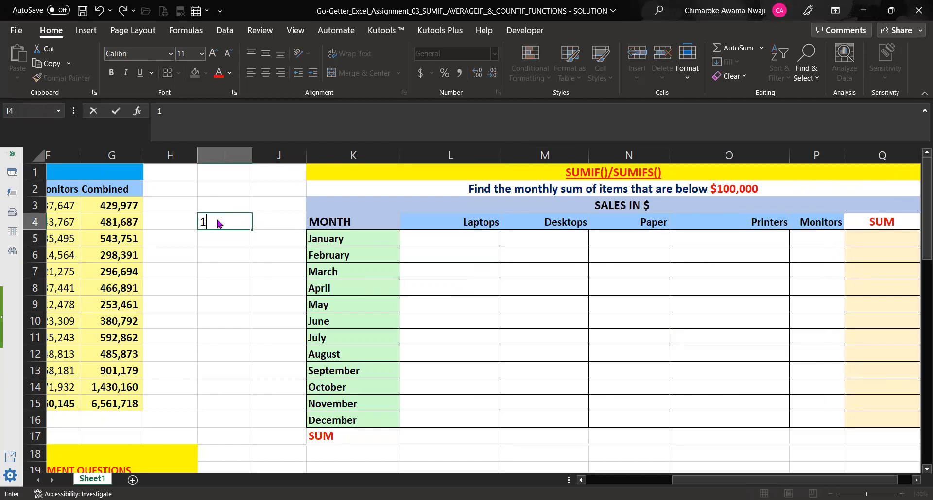
text(00000)
key(Return)
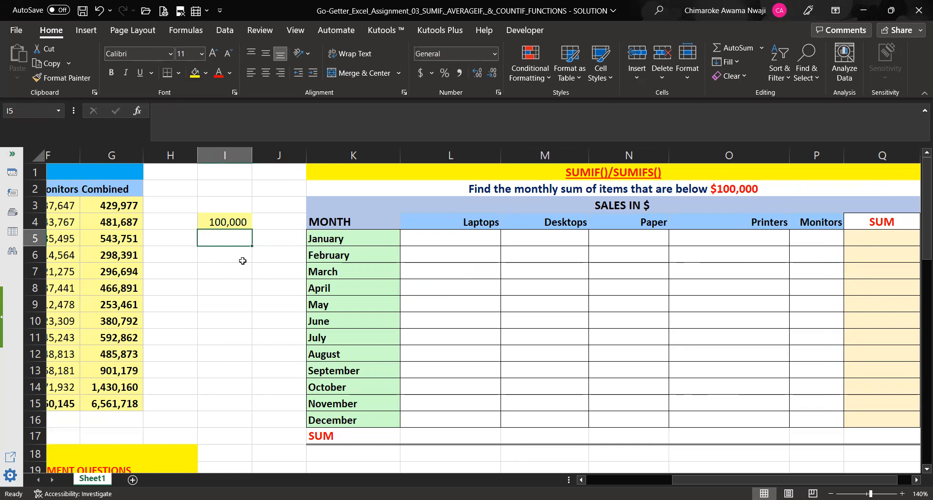
Step: Start a SUMIF formula in cell L5, the January Laptops cell of the monthly sum table
click(429, 240)
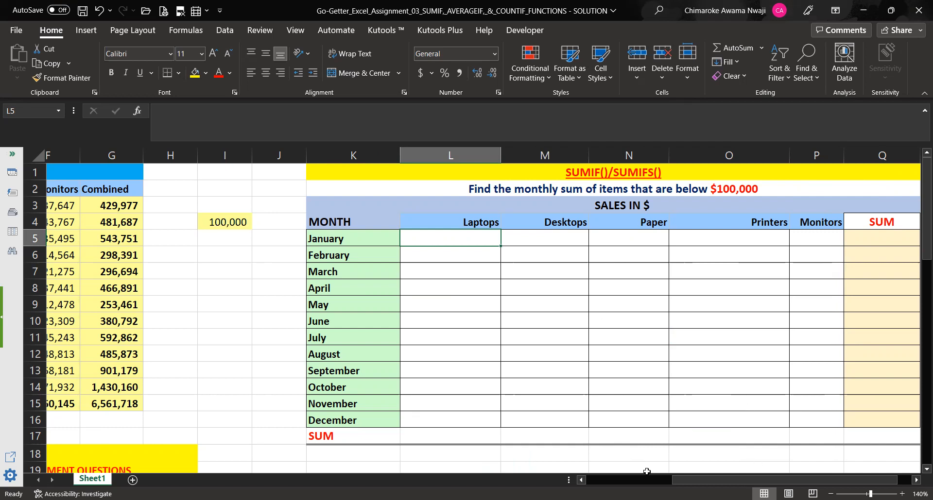
mouse_move(712, 481)
mouse_down()
mouse_move(647, 483)
mouse_move(742, 481)
mouse_move(652, 484)
mouse_move(712, 482)
mouse_up()
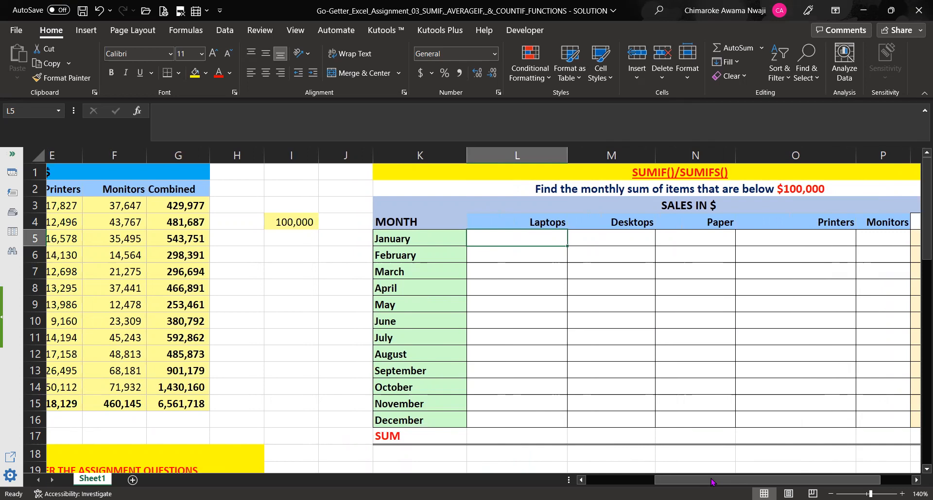
drag(701, 480, 746, 480)
click(517, 275)
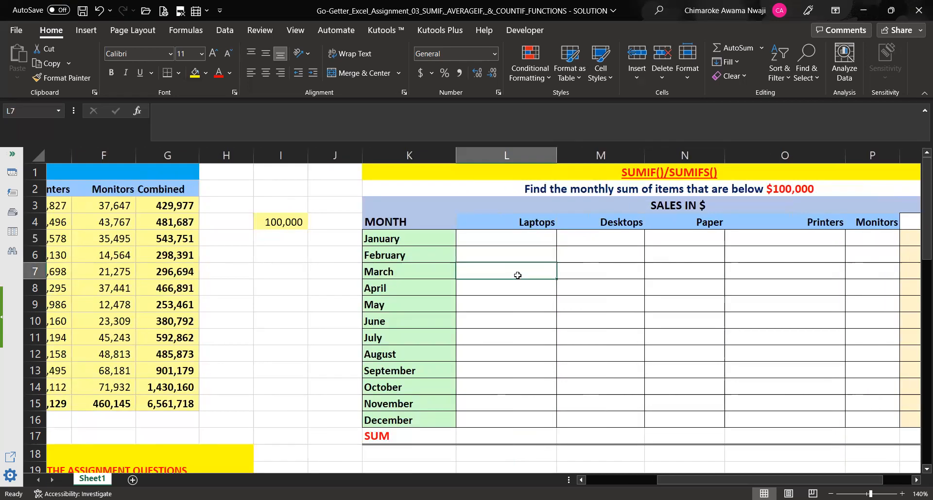
click(503, 242)
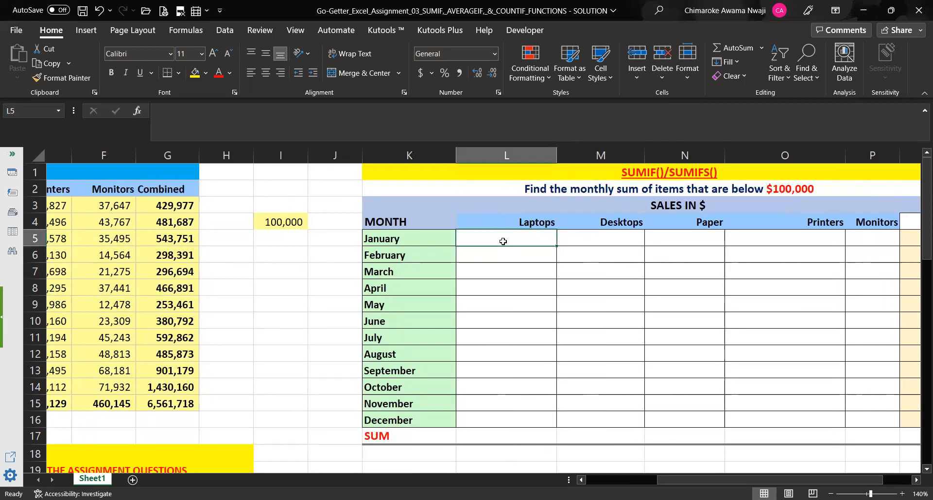
text(=)
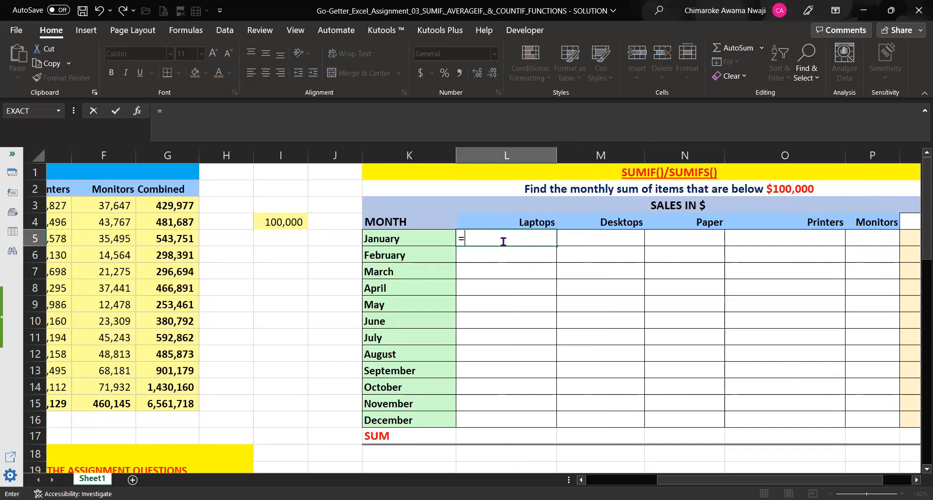
text(SUMIF()
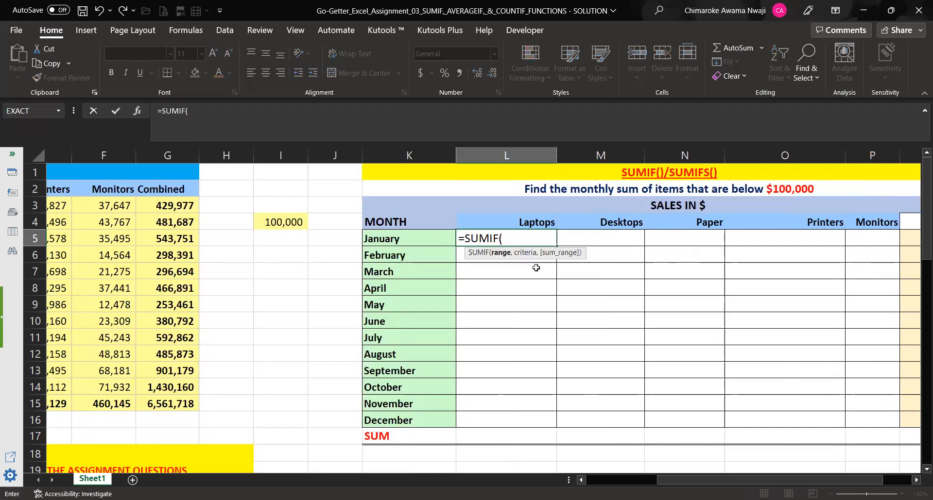
drag(734, 485, 655, 481)
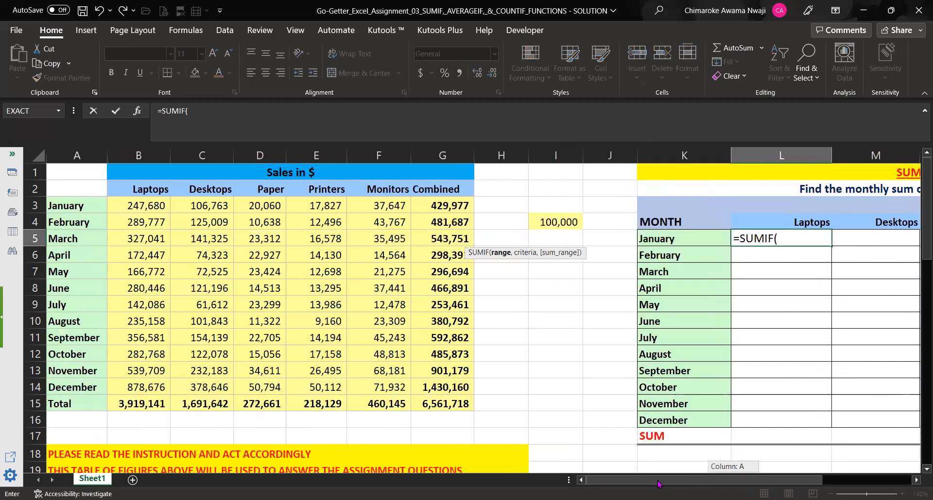
click(151, 204)
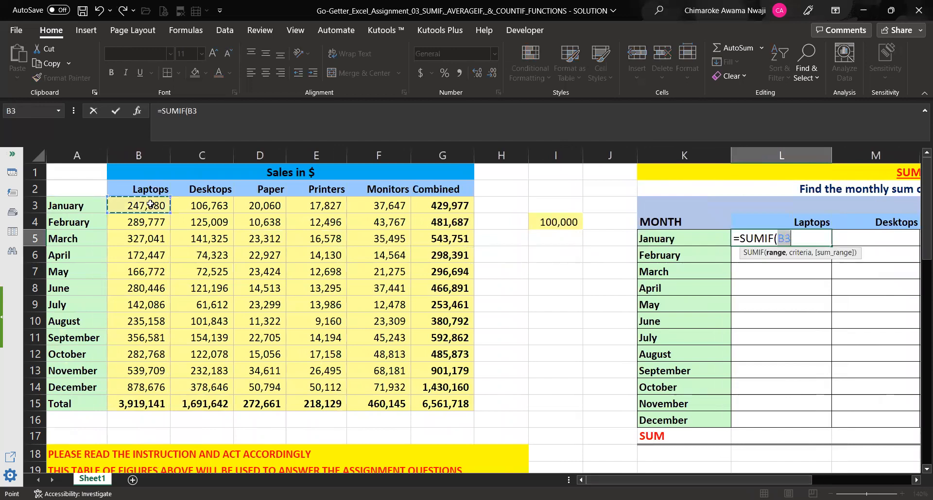
shift+click(153, 387)
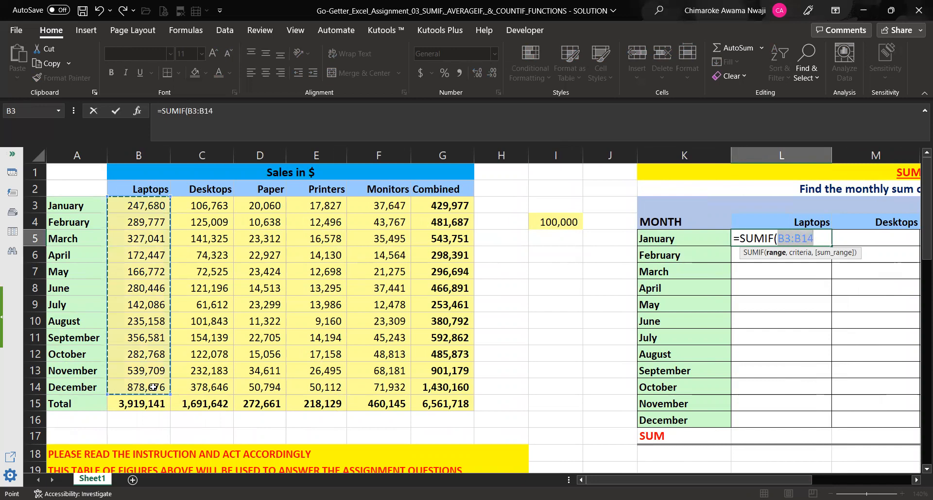
key(F4)
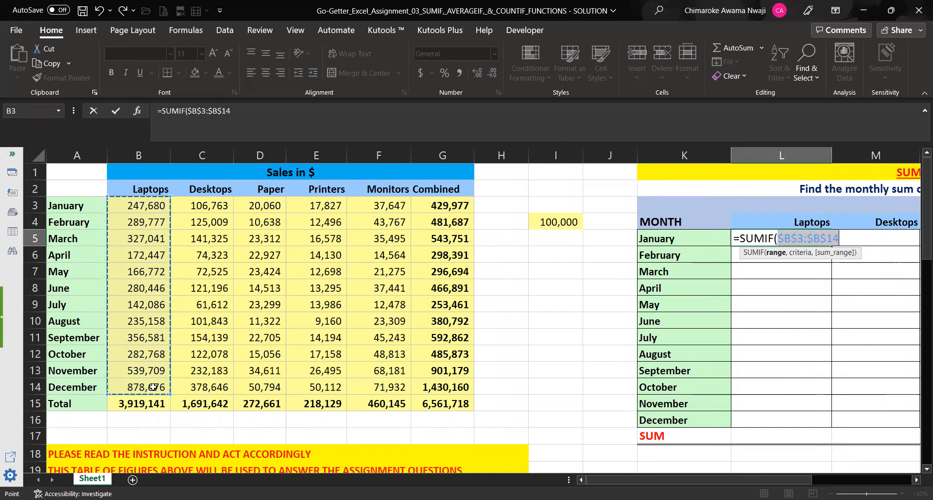
text(,)
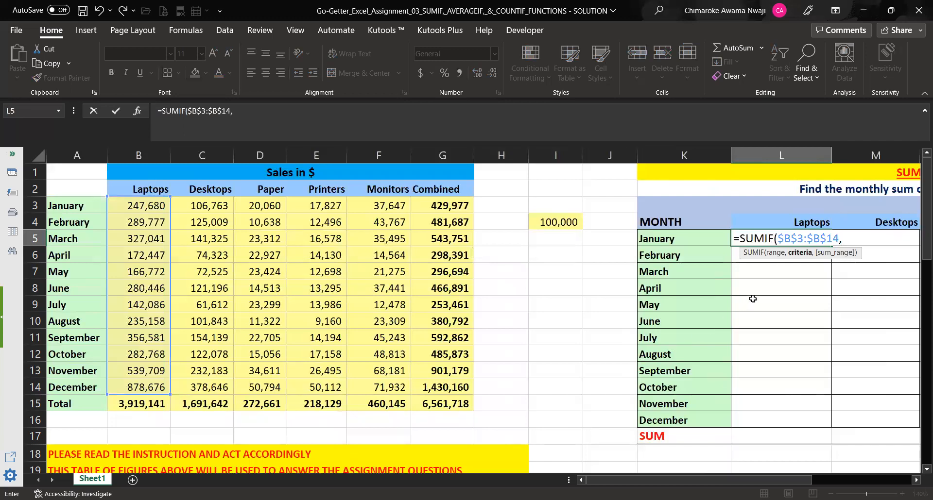
key(BackSpace)
key(BackSpace)
key(BackSpace)
key(BackSpace)
key(BackSpace)
key(BackSpace)
key(BackSpace)
key(BackSpace)
key(BackSpace)
key(BackSpace)
key(BackSpace)
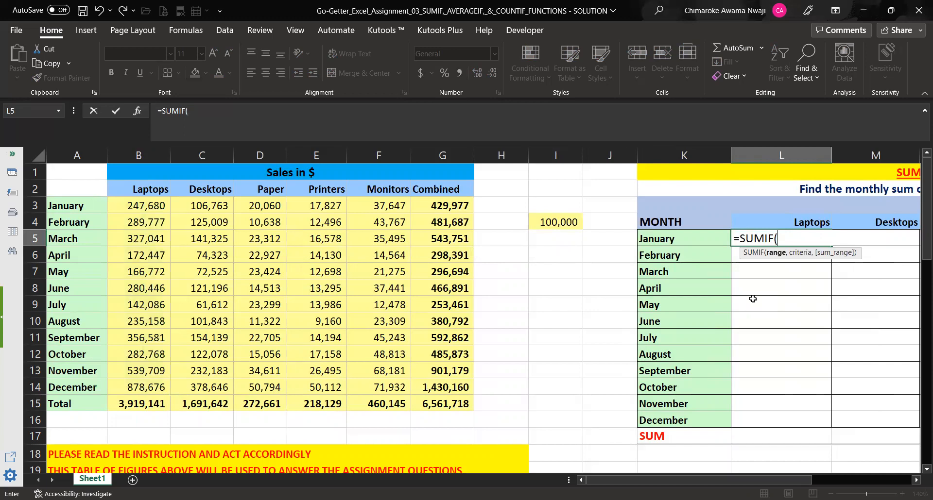
Step: Set the SUMIF range to the month names as $A$3:$A$14 and the criteria to the January cell as $K5
click(84, 206)
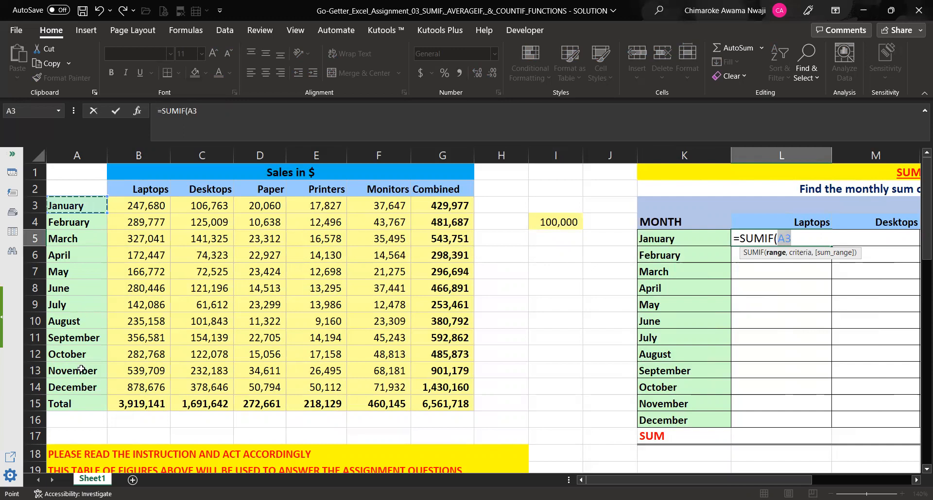
shift+click(80, 387)
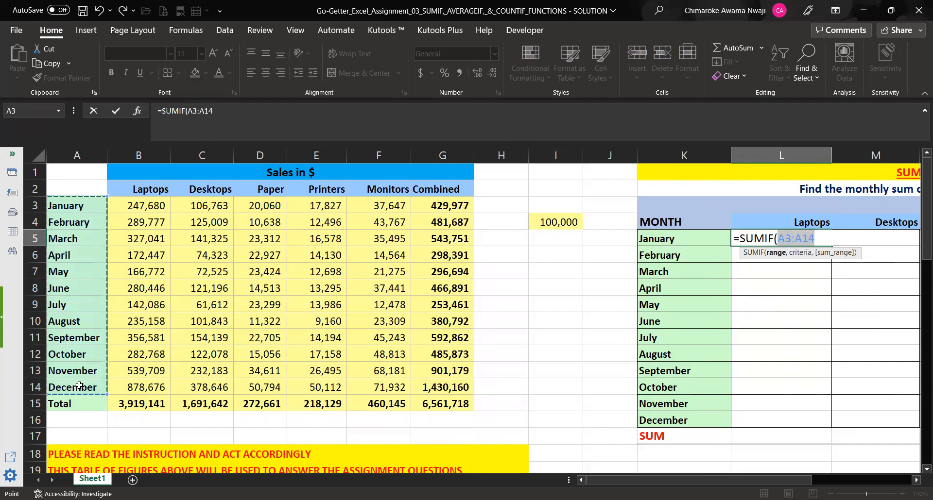
key(F4)
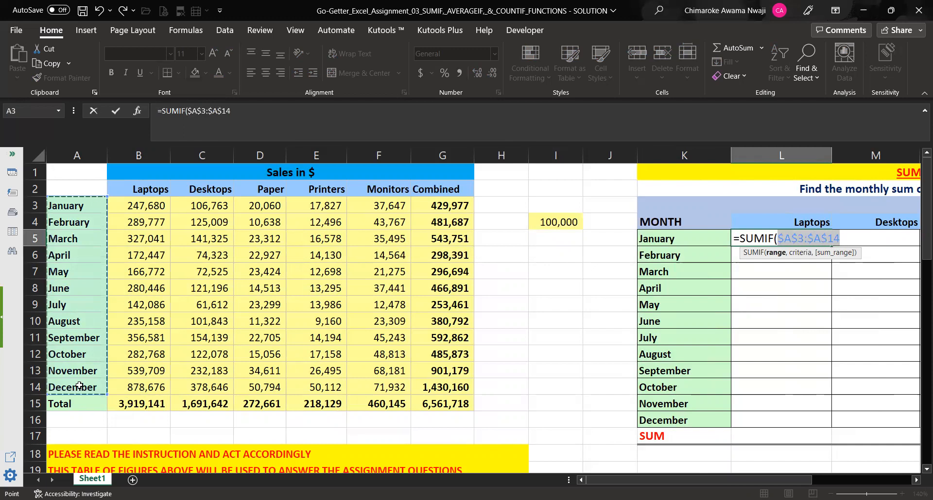
text(,)
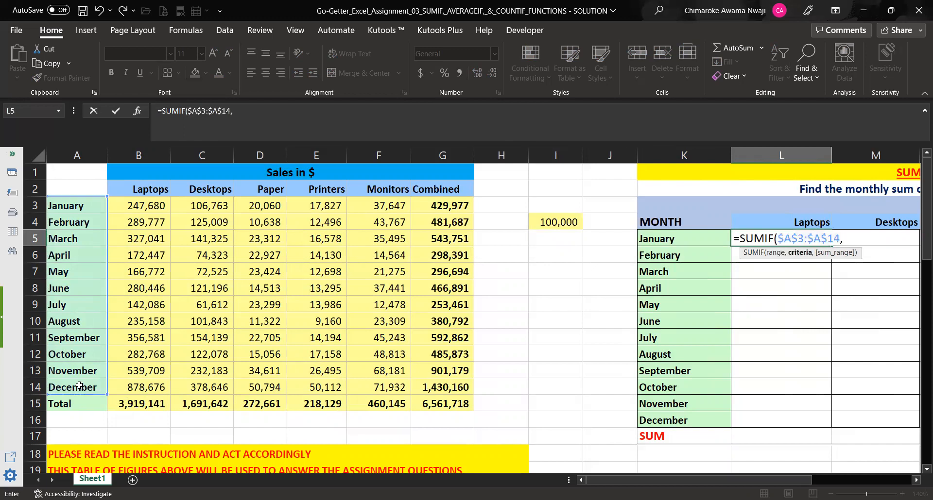
click(655, 240)
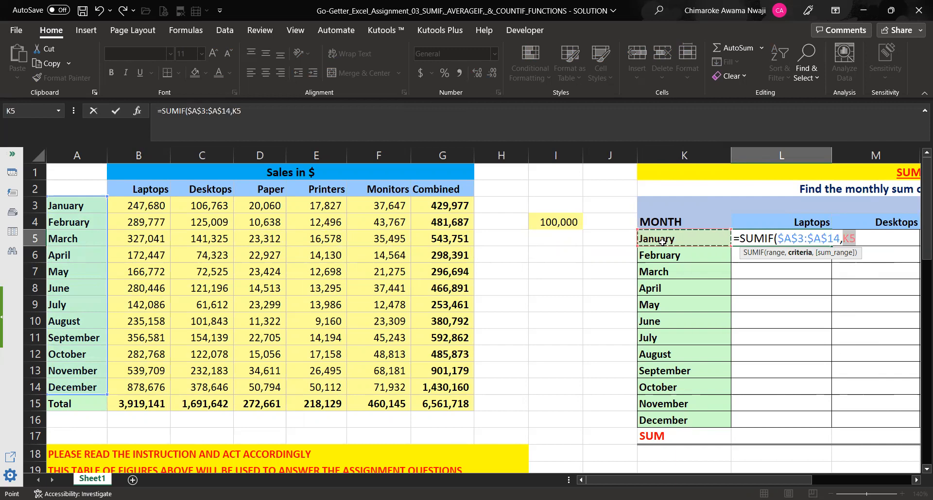
key(F4)
key(F4)
key(F4)
text(,)
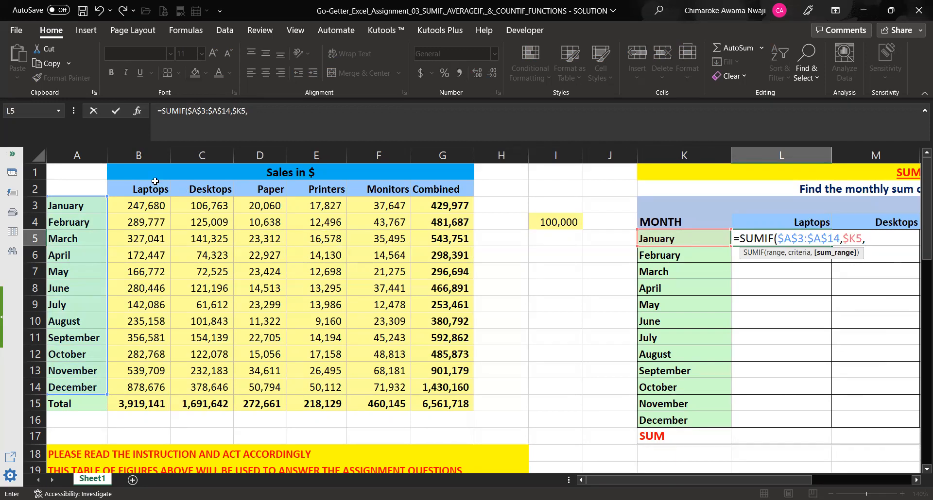
Step: Complete the L5 formula with the Laptops figures $B$3:$B$14 as the sum range
click(151, 204)
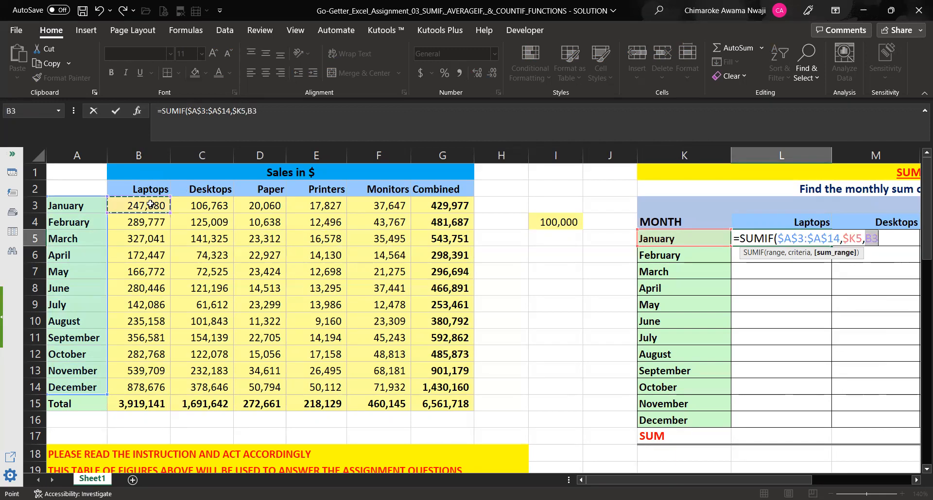
shift+click(147, 389)
key(F4)
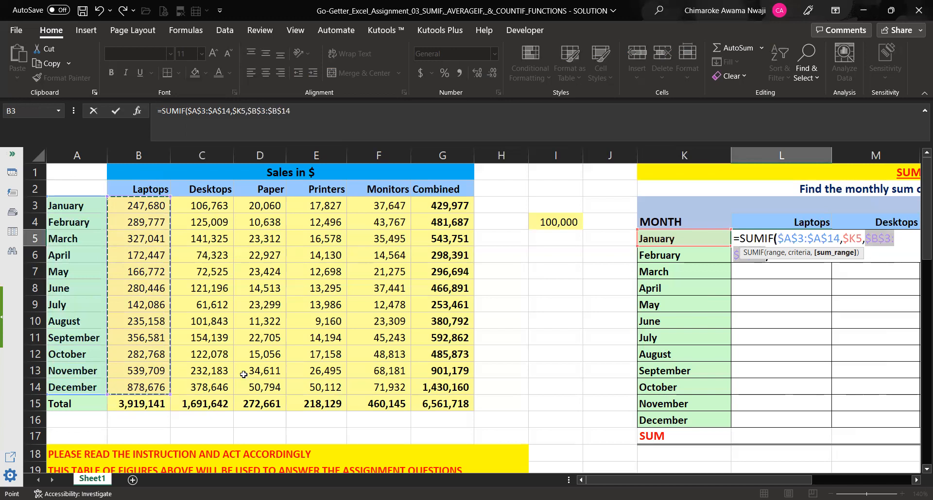
text())
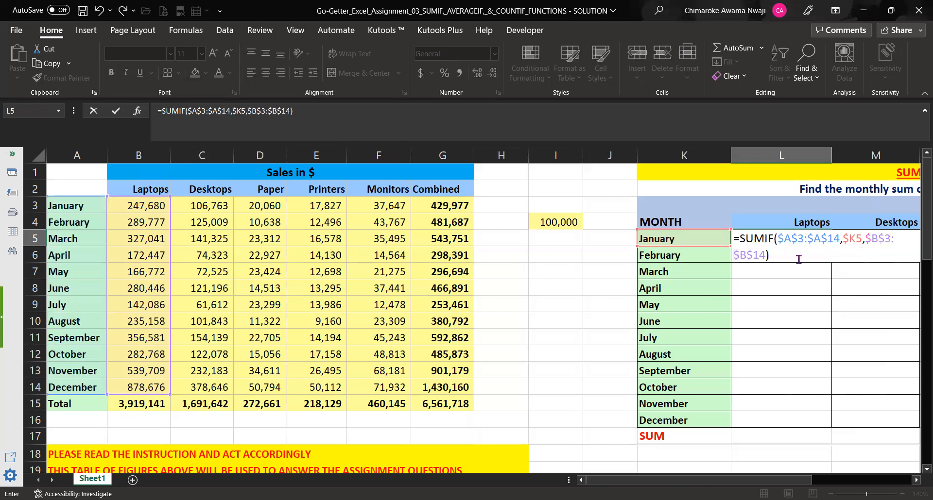
click(805, 240)
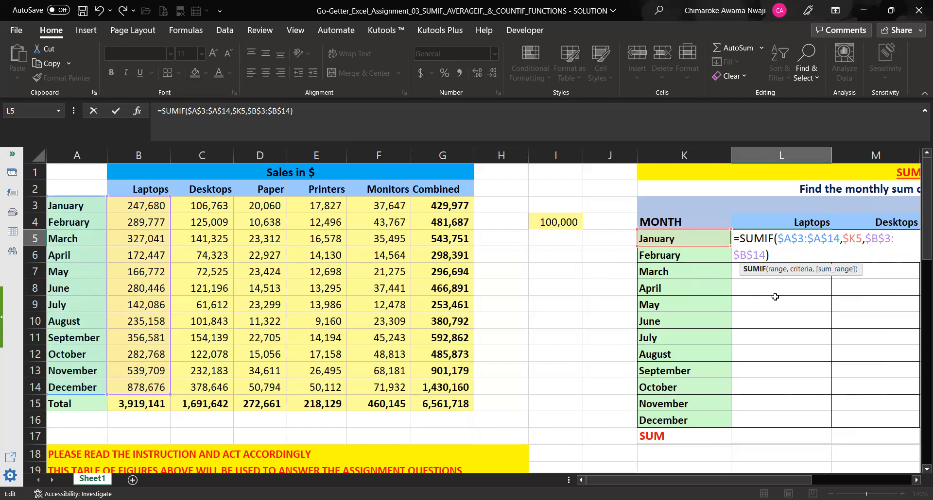
key(Return)
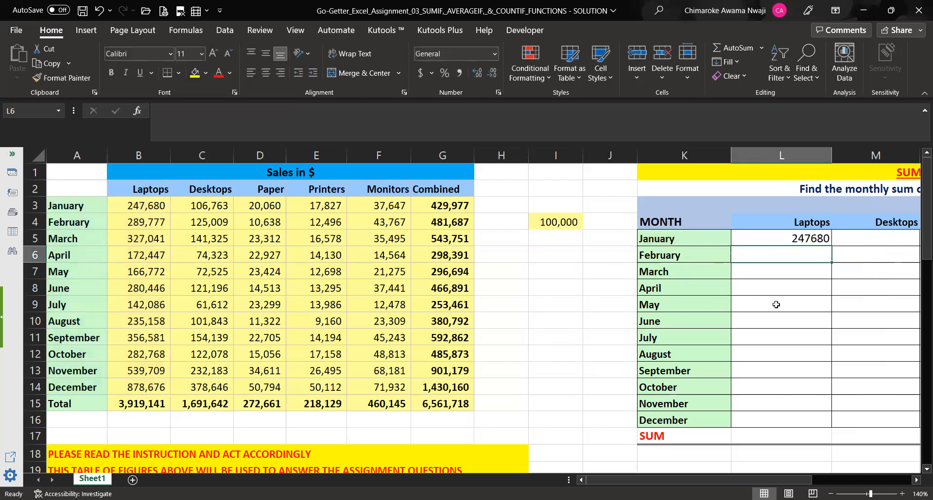
Step: Format L5 with thousands separators and no decimals, and fill its formula down to December in L16
click(820, 239)
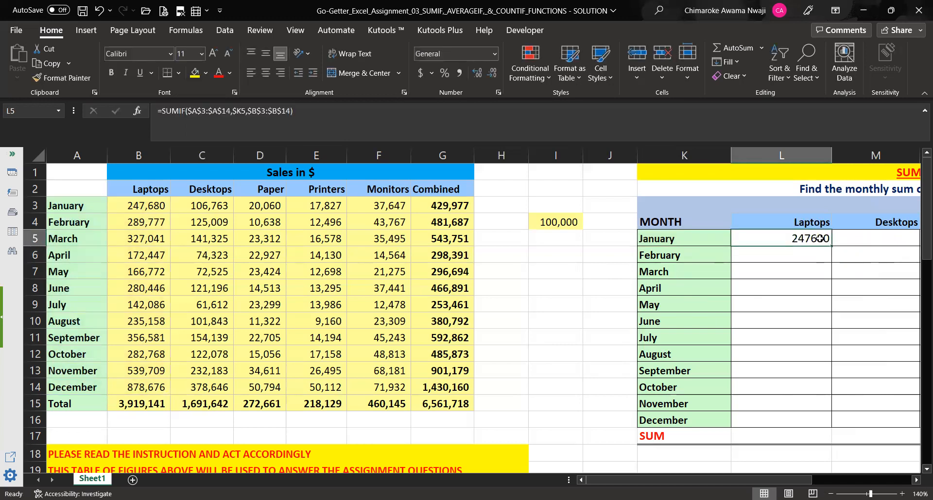
click(458, 75)
click(493, 72)
click(493, 74)
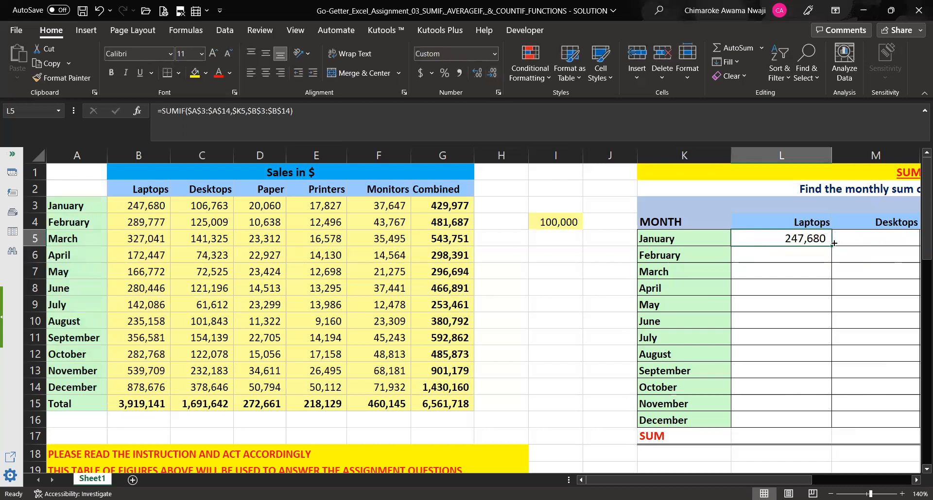
drag(832, 243, 821, 422)
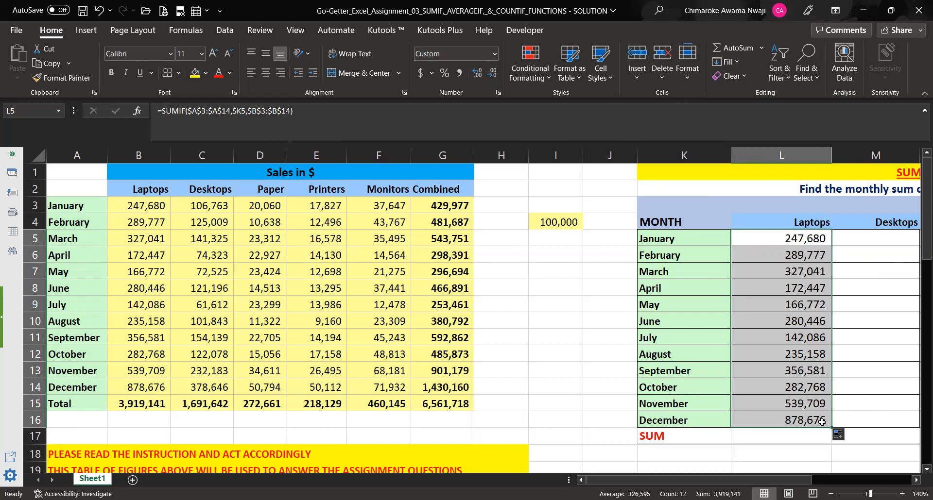
Step: Copy the January Laptops formula from L5 across to the January Desktops cell M5
click(915, 480)
click(916, 480)
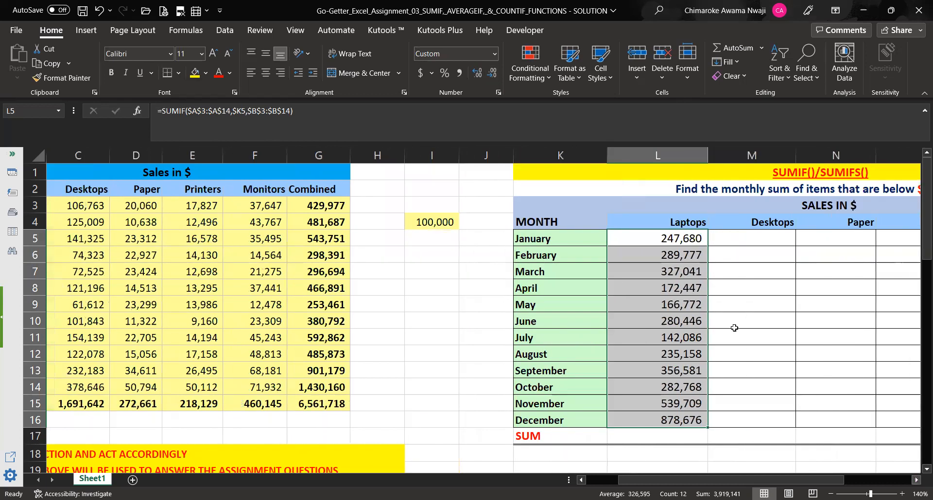
click(673, 239)
drag(707, 246, 771, 248)
Step: Change the sum range of the January Desktops formula in M5 to $C$3:$C$14
click(765, 239)
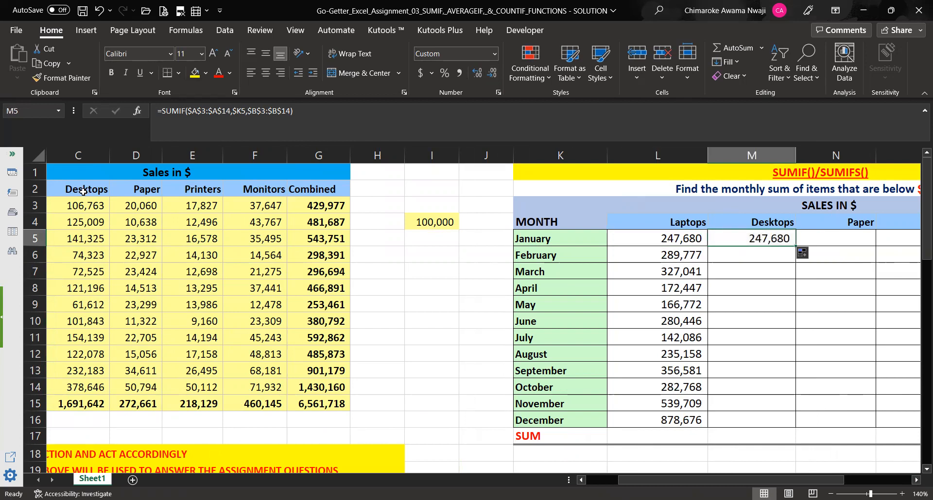
click(255, 111)
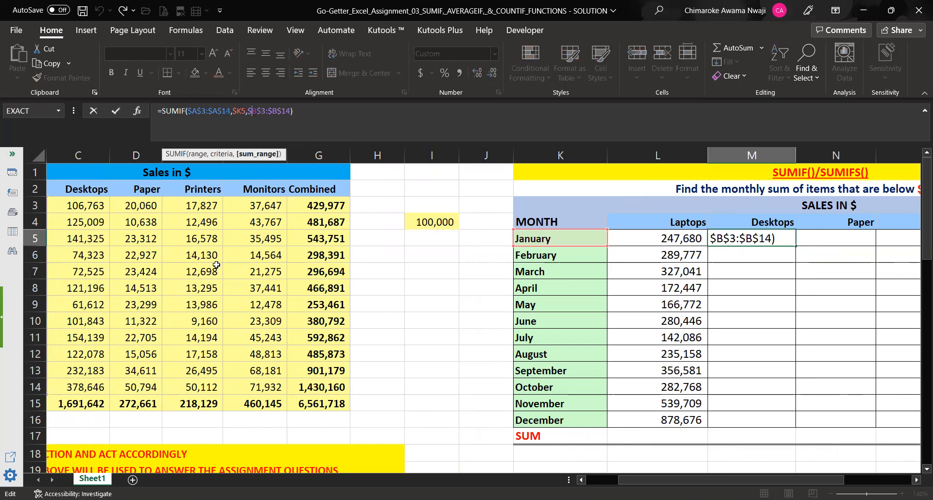
key(Delete)
text(C)
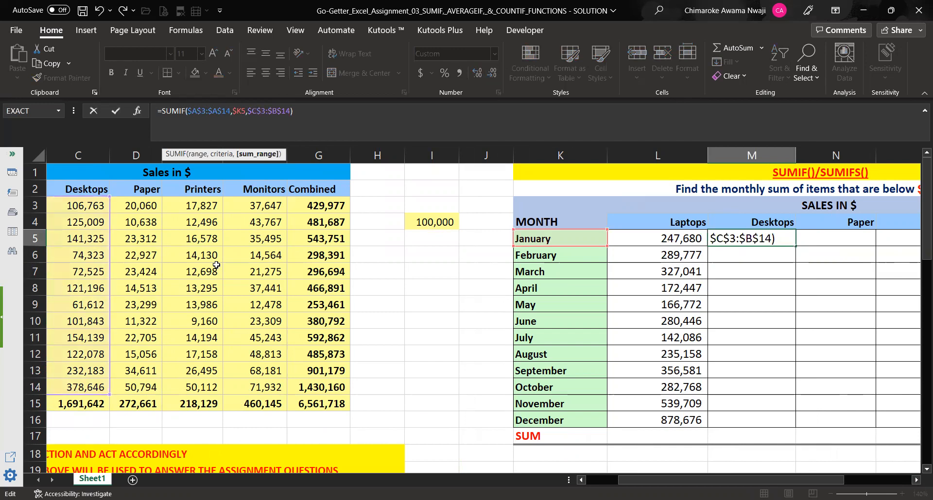
click(272, 111)
key(Delete)
text(C)
key(Return)
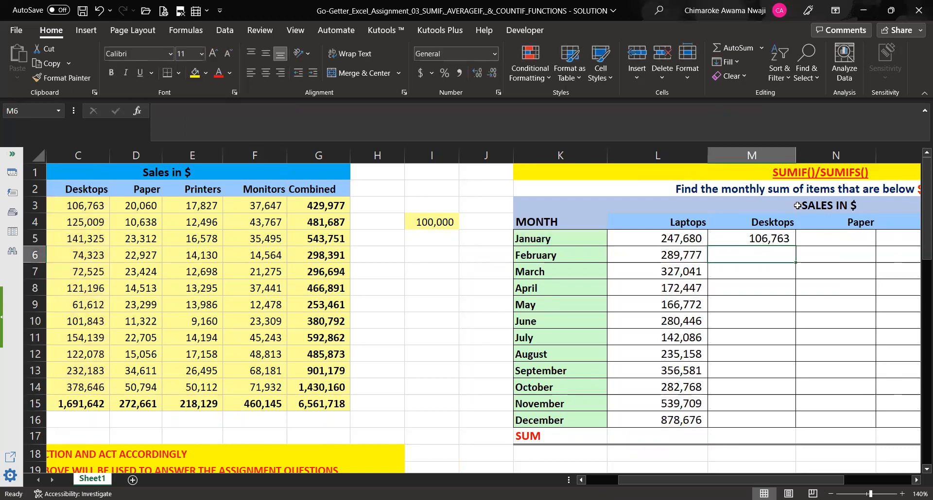
Step: Copy the M5 formula across to P5 and change the Paper formula's sum range in N5 to $D$3:$D$14
click(770, 238)
drag(796, 246, 748, 252)
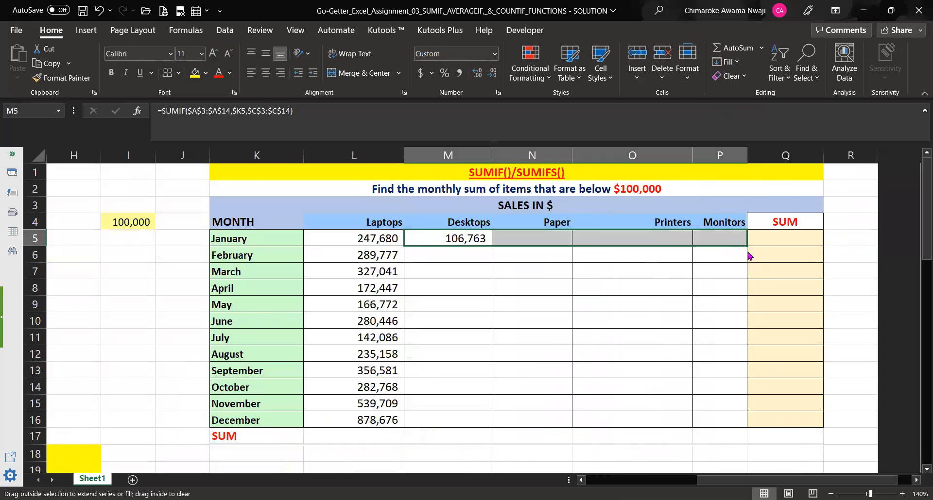
click(544, 238)
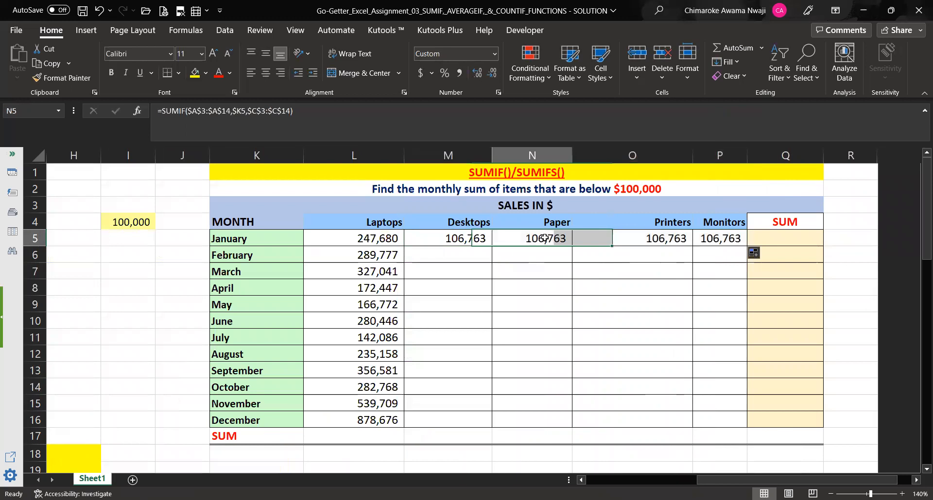
click(251, 110)
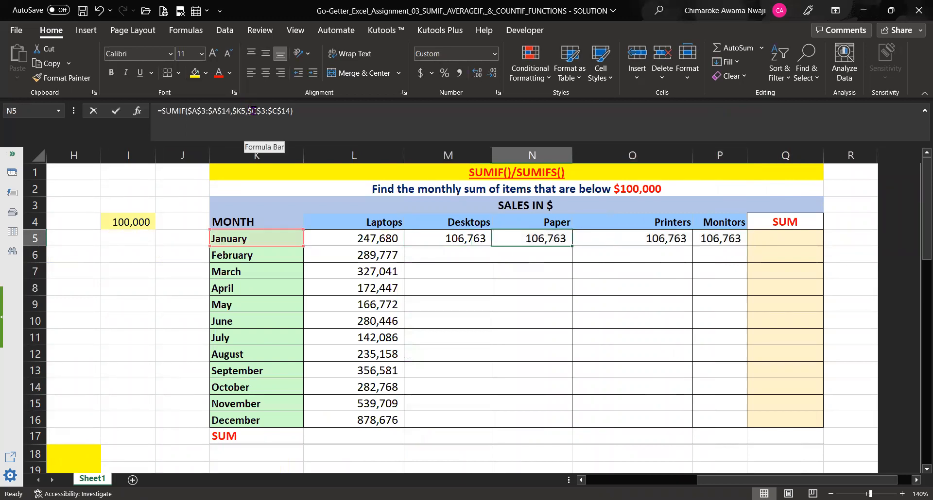
text(D)
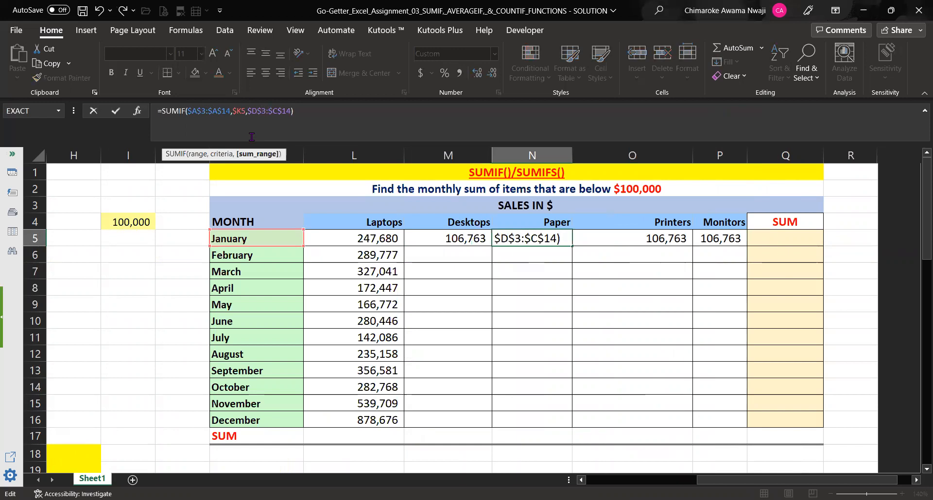
key(BackSpace)
text(D)
key(Tab)
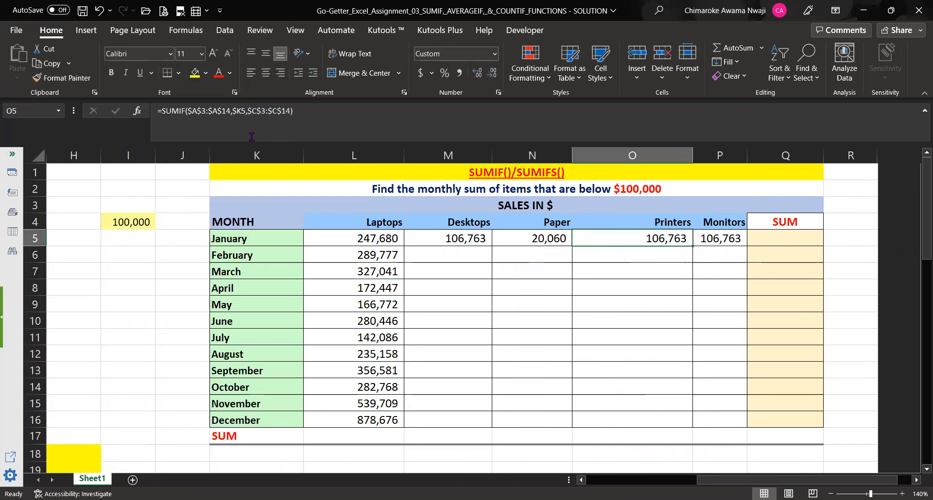
Step: Change the sum range of the January Printers formula in O5 to $E$3:$E$14
key(F2)
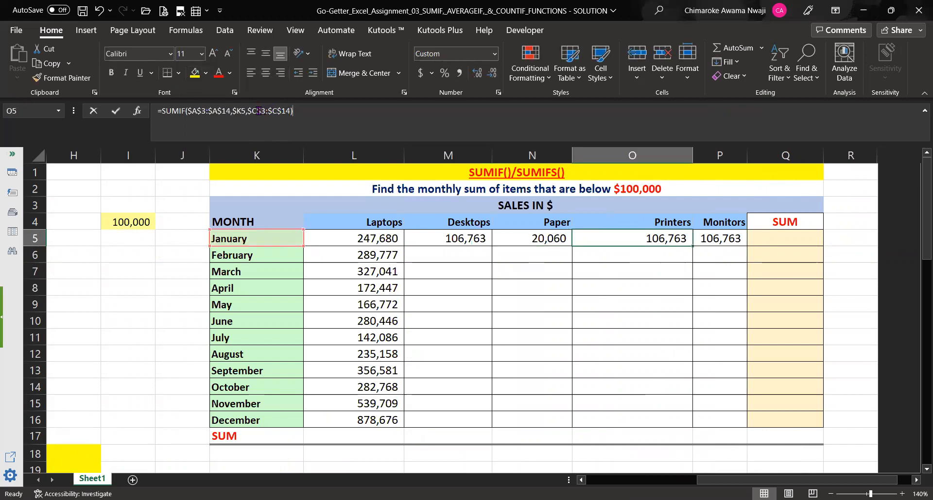
key(Left)
key(Left)
key(Left)
key(Left)
key(Left)
key(Left)
key(Left)
key(Left)
key(Left)
key(BackSpace)
text(E)
key(Right)
key(Right)
key(Right)
key(Right)
key(Right)
key(BackSpace)
text(E)
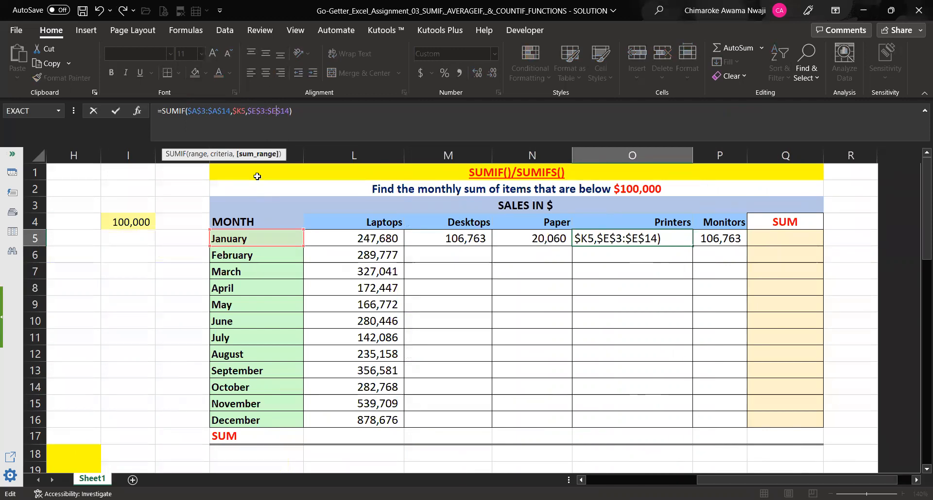
key(Tab)
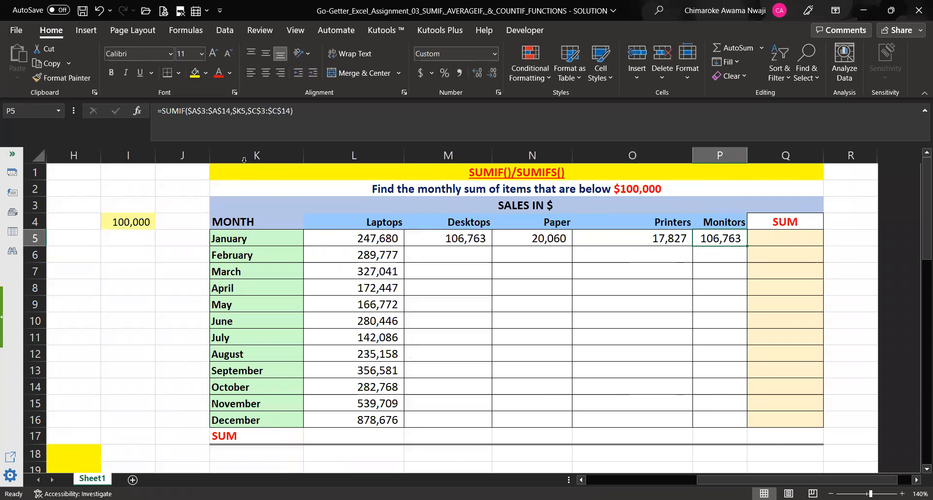
Step: Change the sum range of the January Monitors formula in P5 to $F$3:$F$14
click(253, 109)
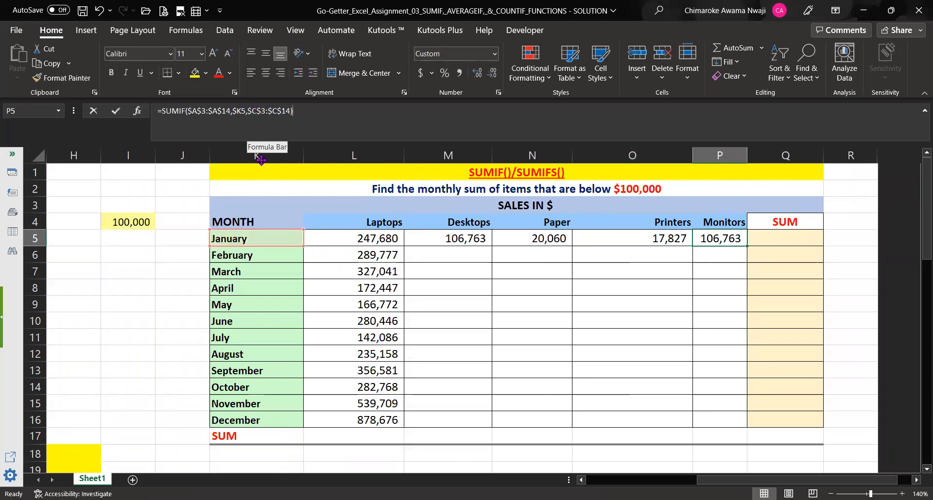
text(F)
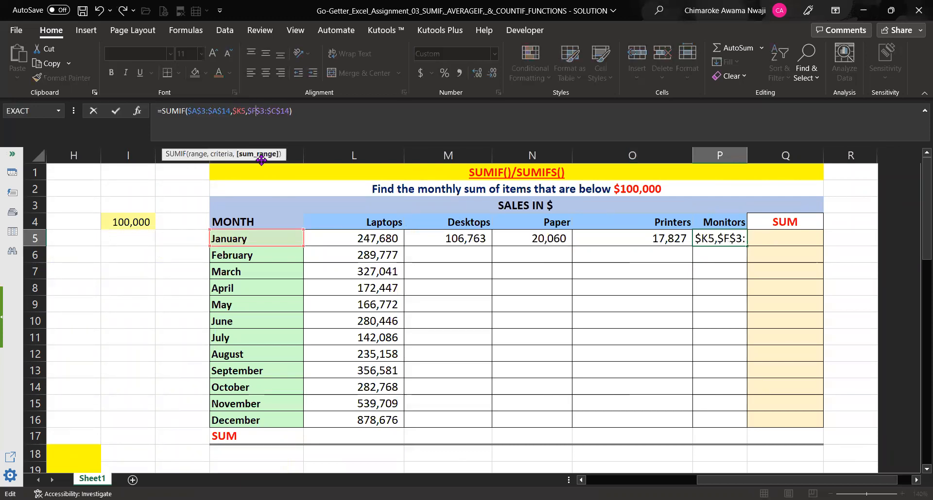
click(276, 112)
text(F)
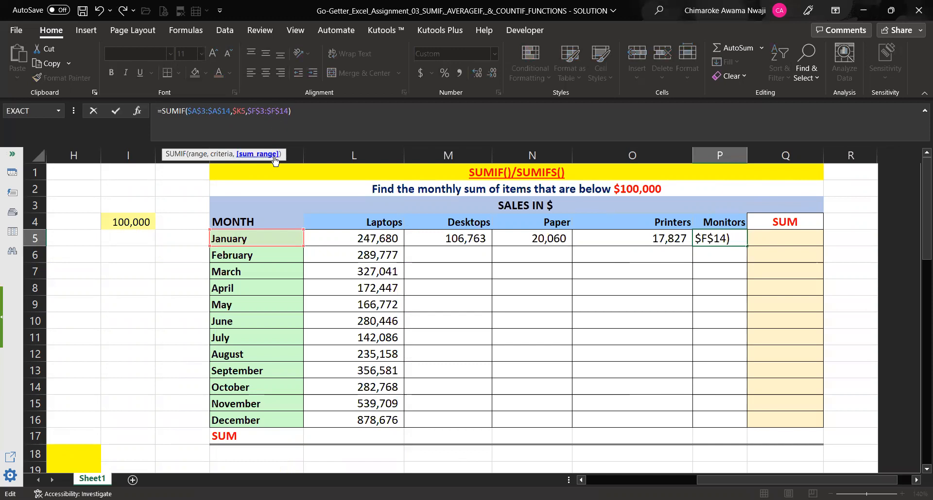
key(Return)
Step: Fill the January formulas in L5:P5 down to the December row 16
key(Up)
key(Left)
key(Left)
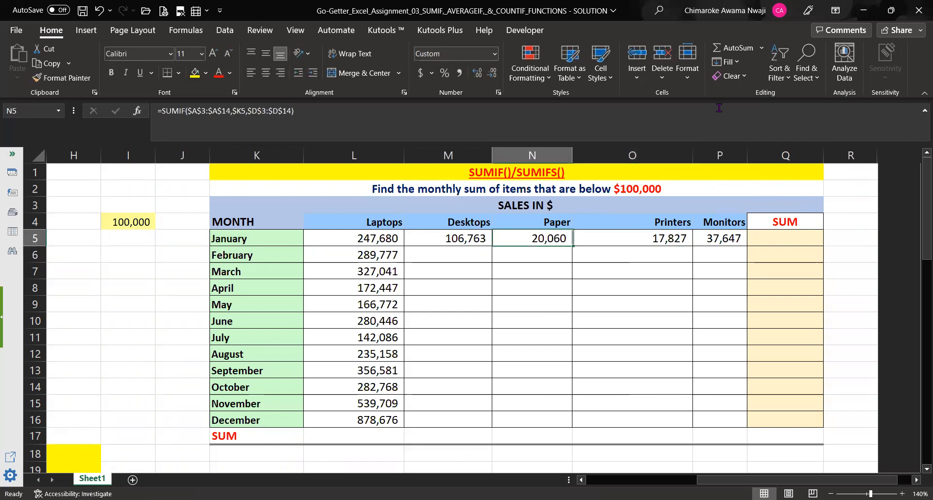
key(Left)
key(Left)
key(shift+Right)
key(shift+Right)
key(shift+Right)
key(shift+Right)
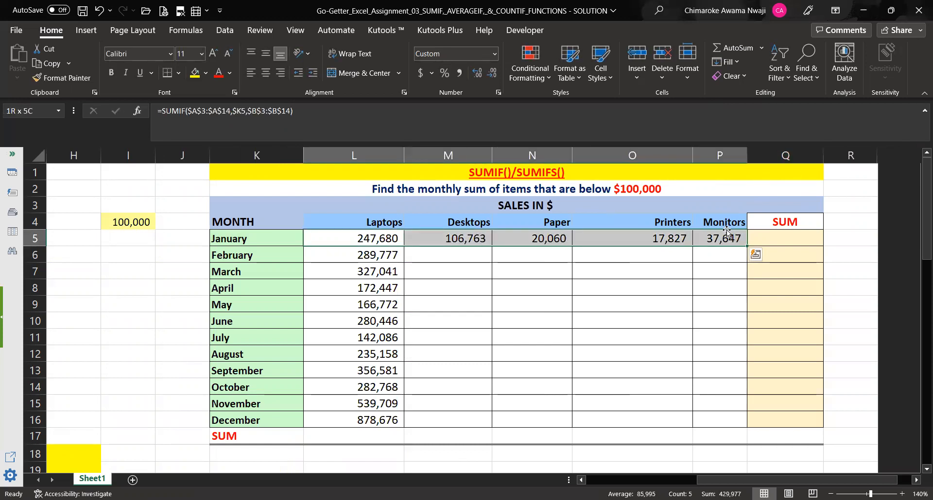
drag(745, 246, 749, 424)
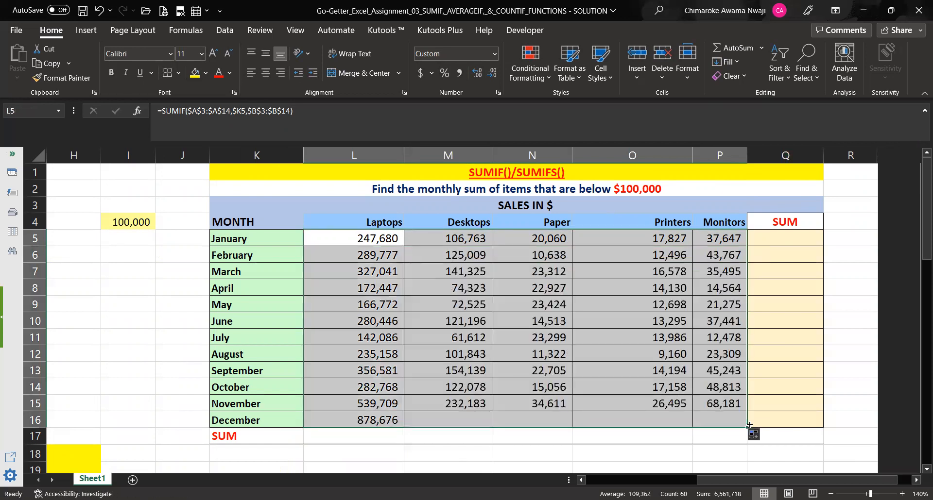
Step: Total January's sales in Q5 with a SUM of L5:P5 and fill the formula down to December in Q16
click(793, 237)
text(=)
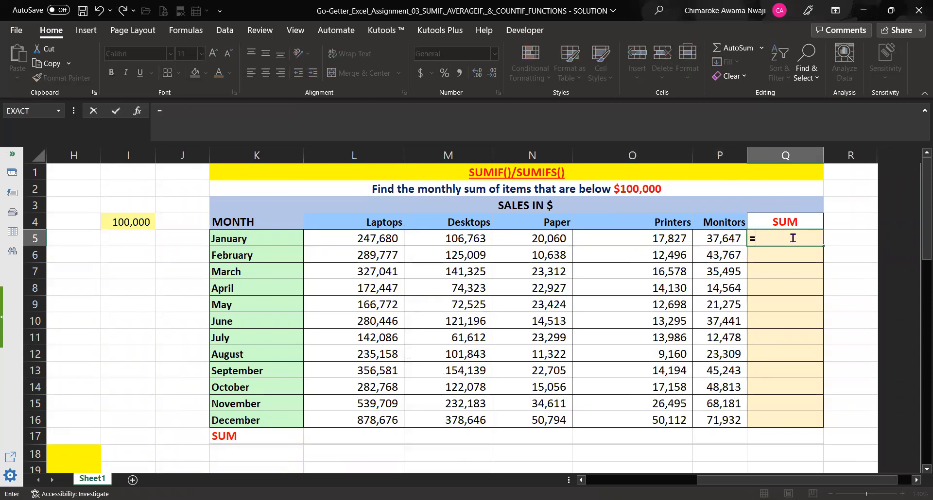
text(SUM()
click(372, 237)
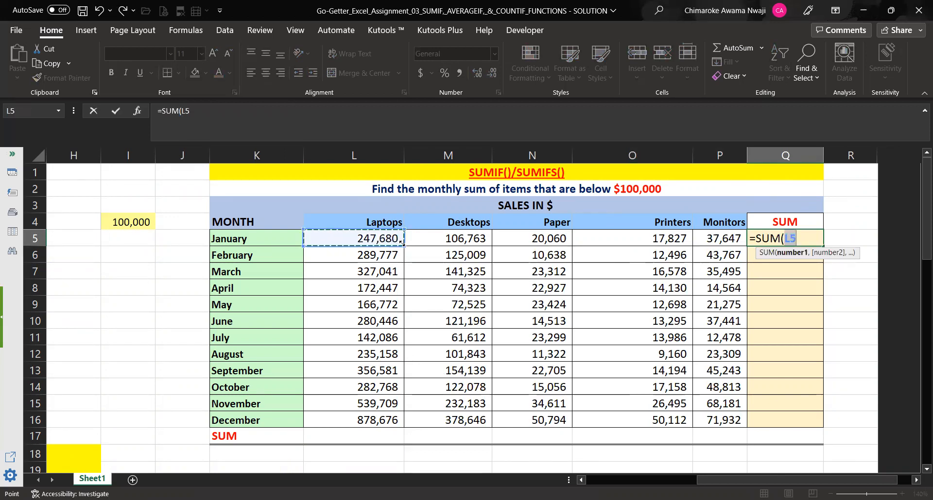
drag(403, 243, 486, 243)
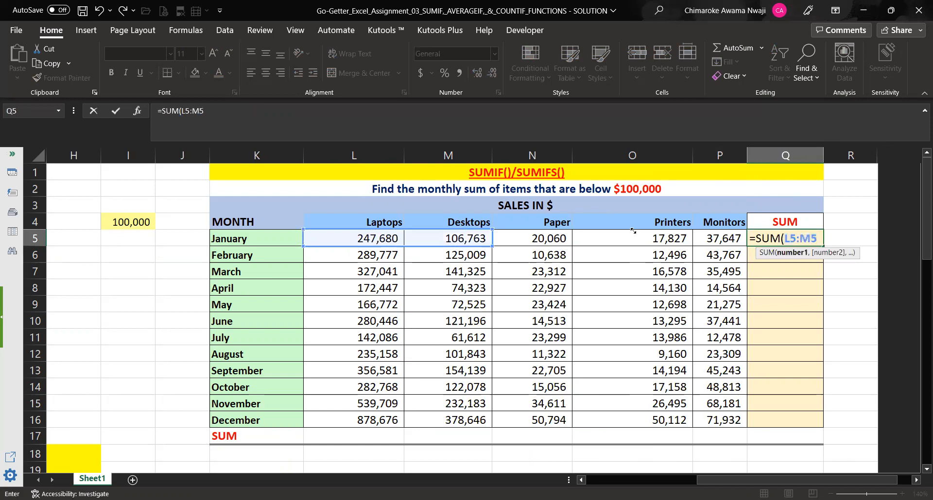
drag(693, 227, 729, 230)
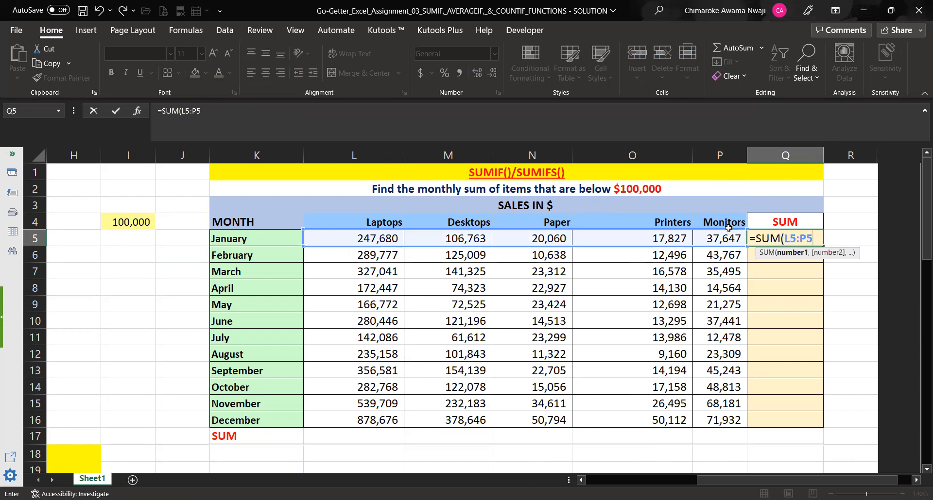
key(Return)
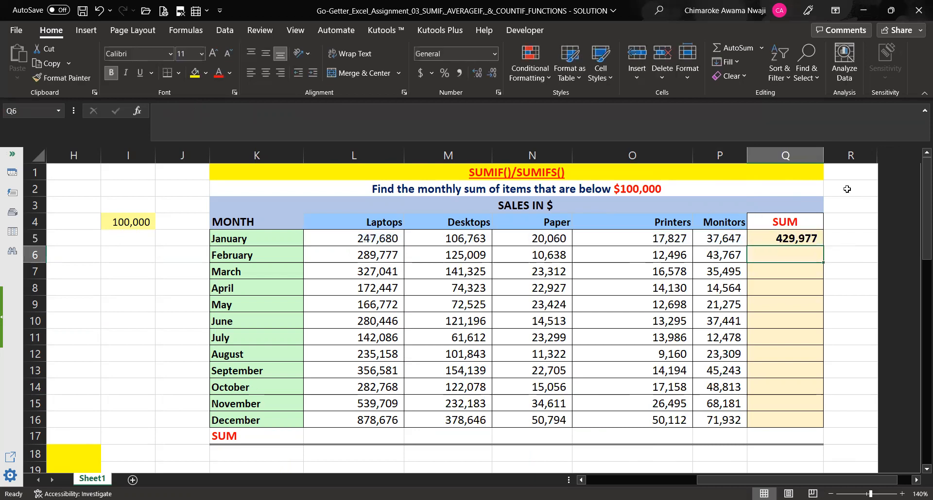
click(811, 238)
drag(822, 247, 831, 426)
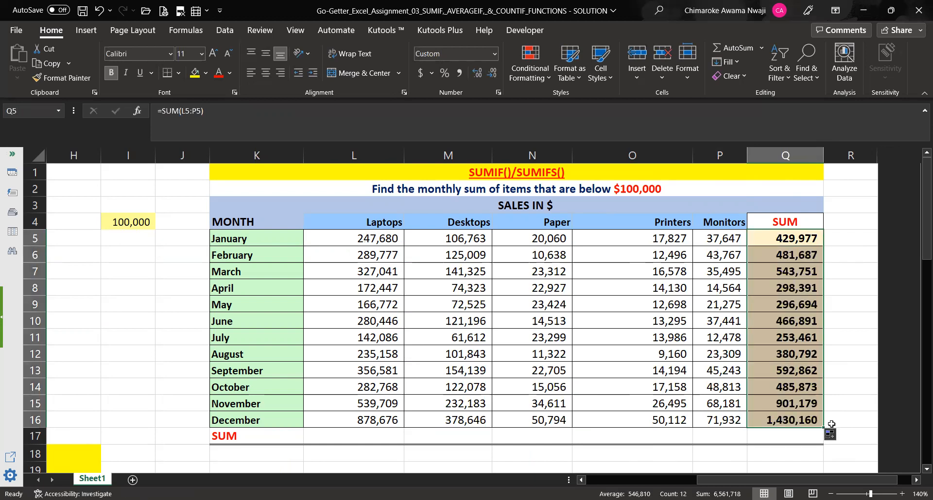
Step: Total the Laptops column in L17 with =SUM(L5:L16) and fill the formula across to Monitors in P17
click(351, 436)
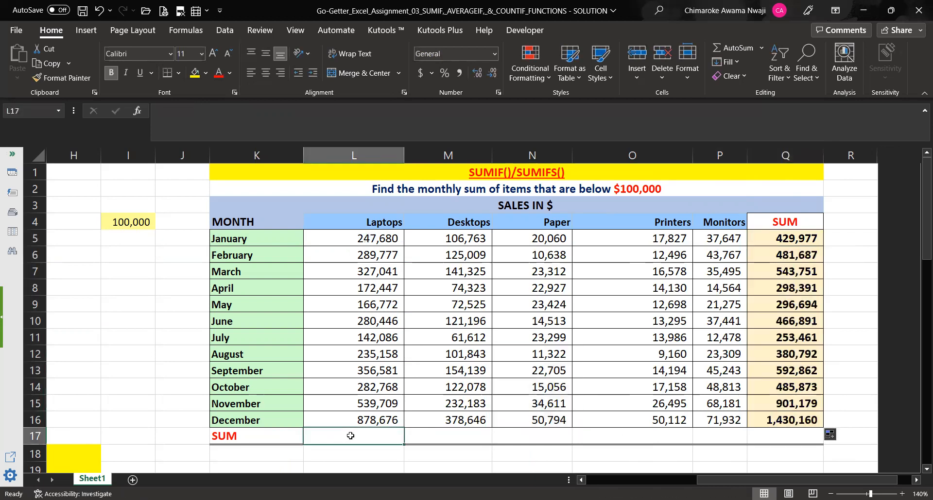
text(=)
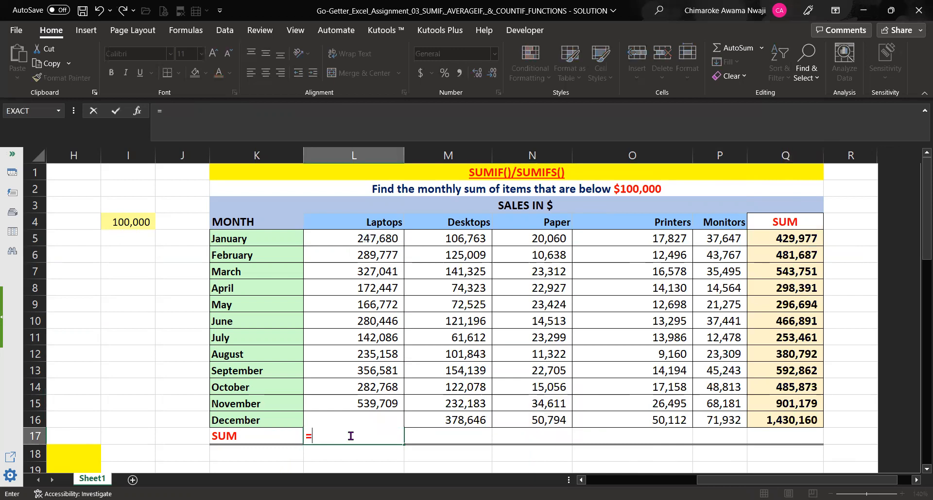
text(SUM()
click(383, 238)
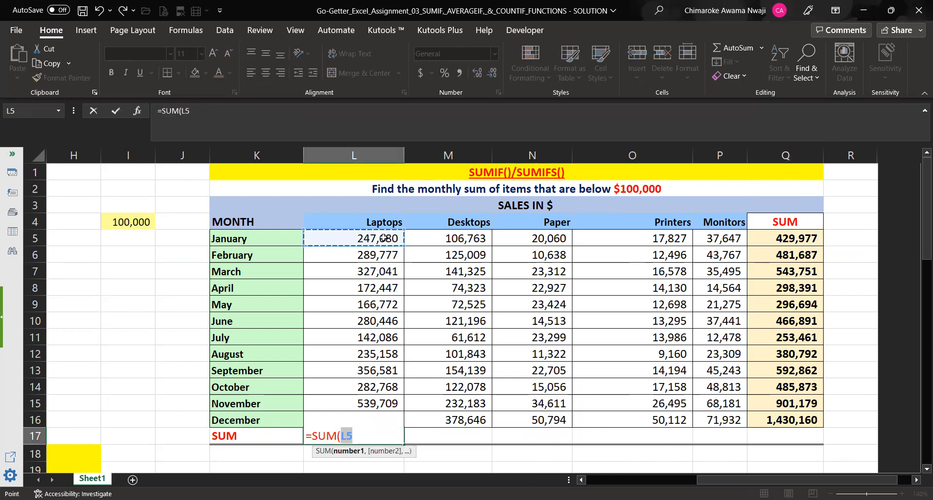
drag(403, 247, 405, 372)
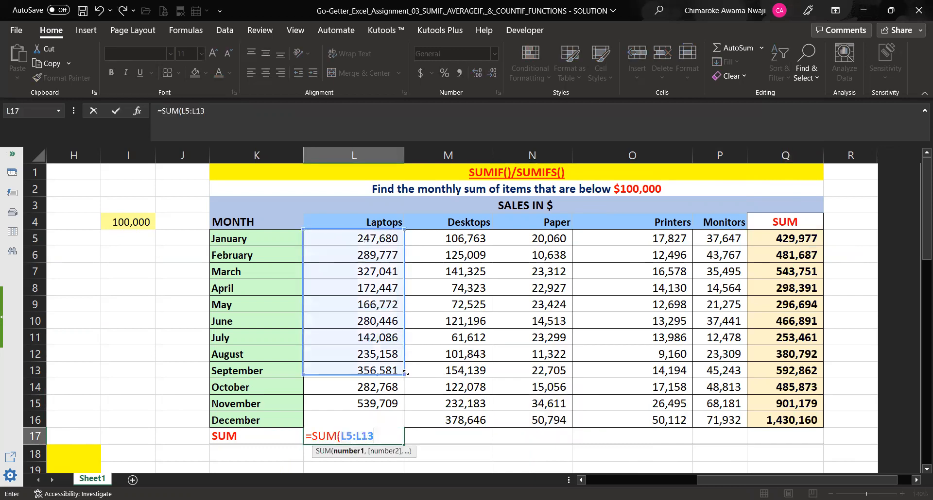
drag(397, 420, 397, 423)
text())
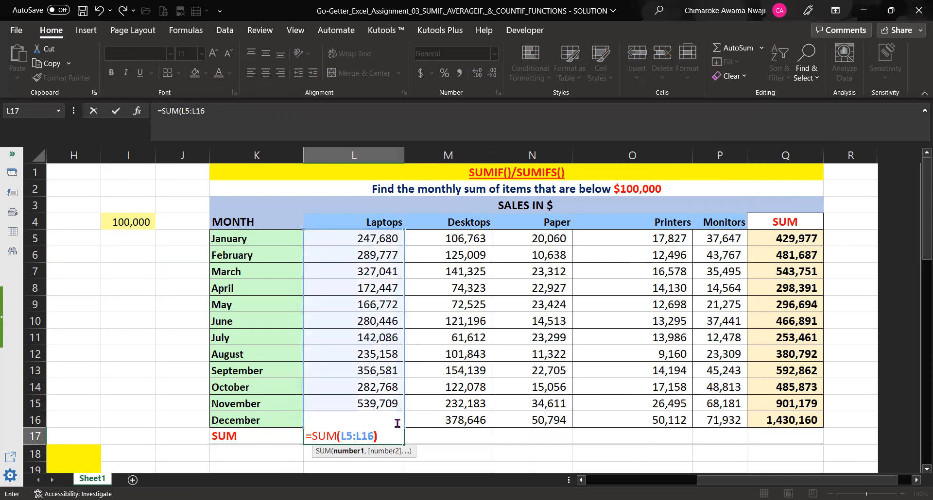
key(Return)
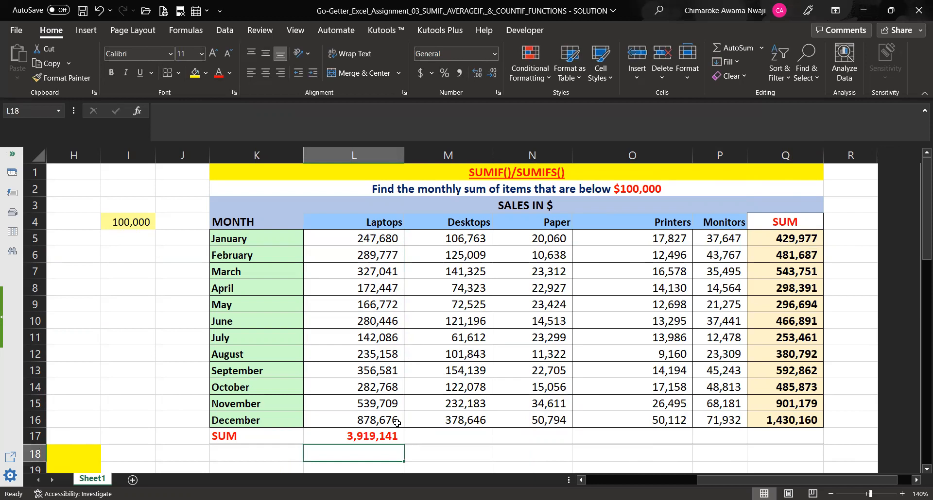
click(389, 436)
drag(404, 444, 727, 439)
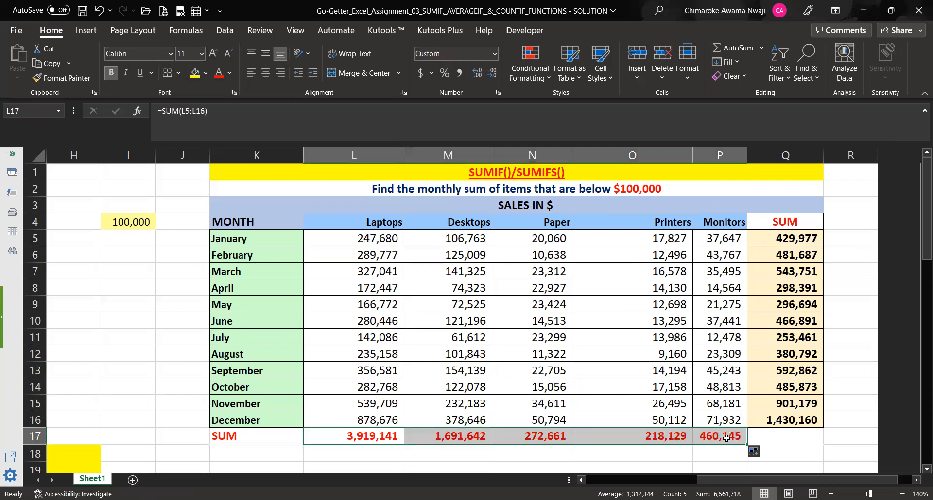
Step: Total the monthly sums in Q17 with =SUM(Q5:Q16)
click(793, 436)
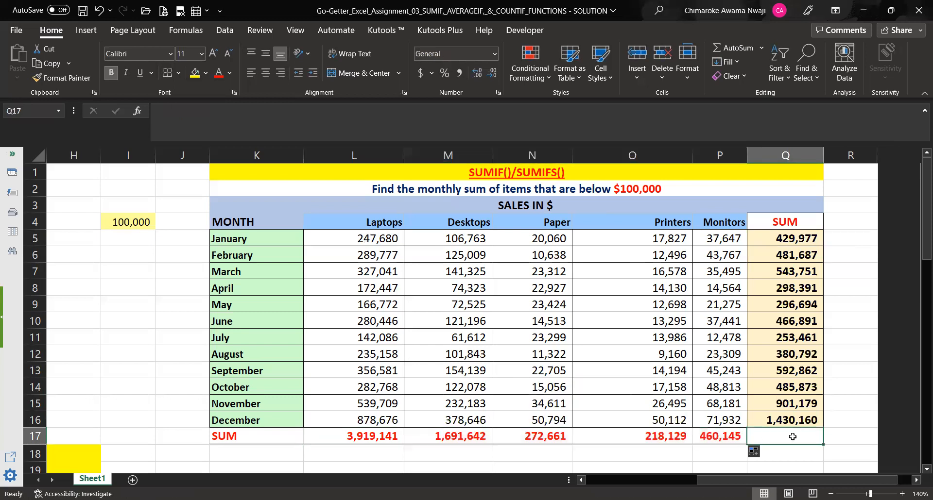
text(=)
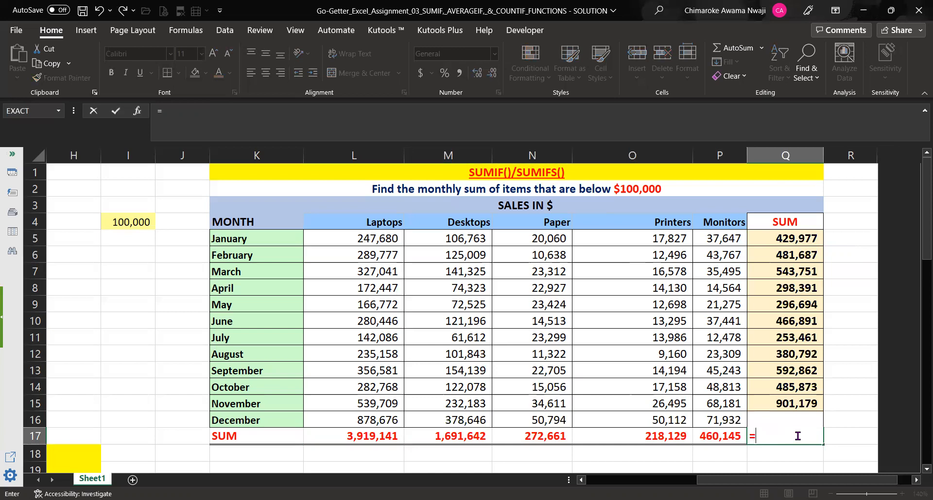
text(SUM()
click(798, 238)
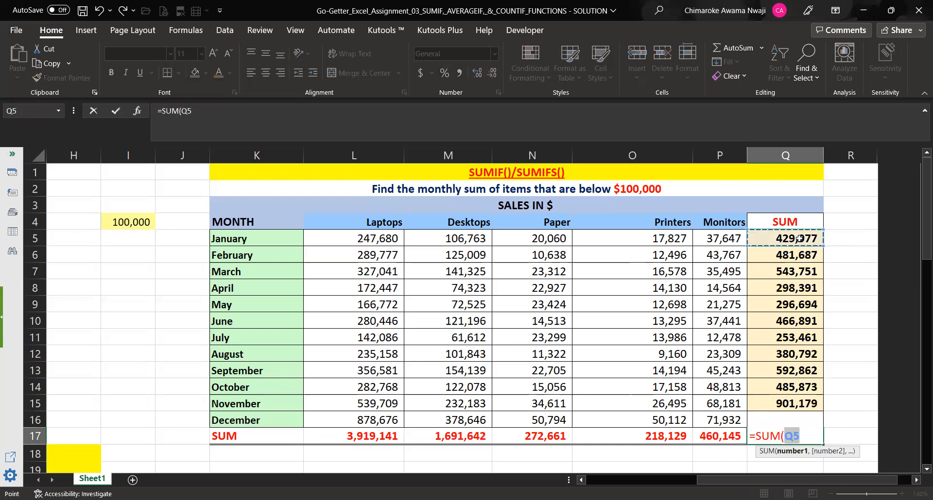
drag(799, 238, 817, 421)
text())
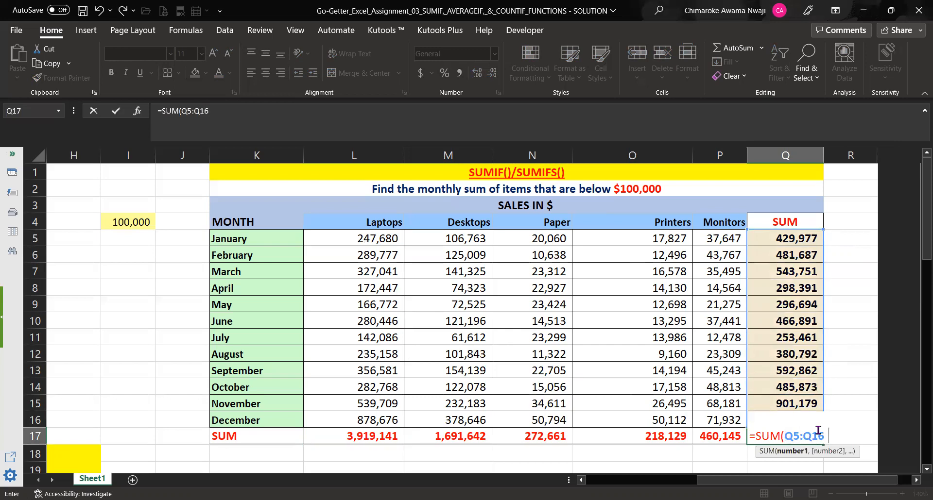
key(Return)
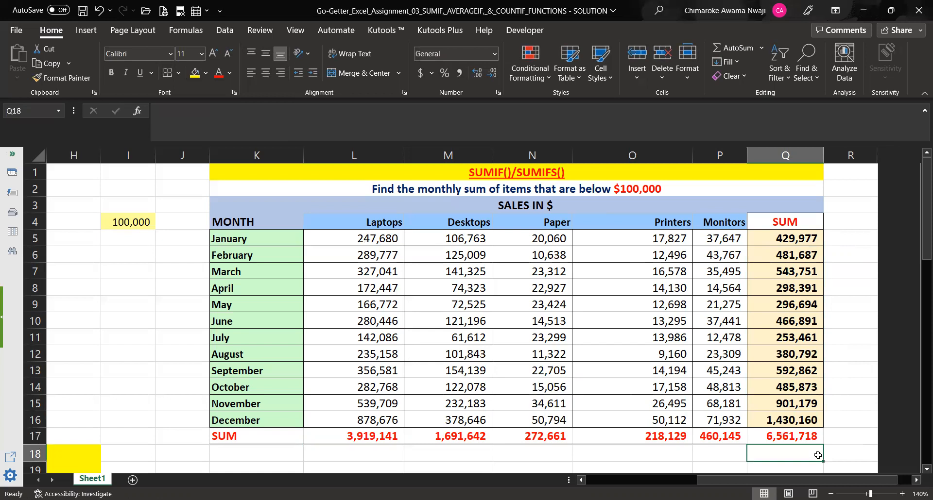
Step: Cross-check the grand total with =SUM(L17:P17) in Q18, and undo the check formula
scroll(817, 458, down, 1)
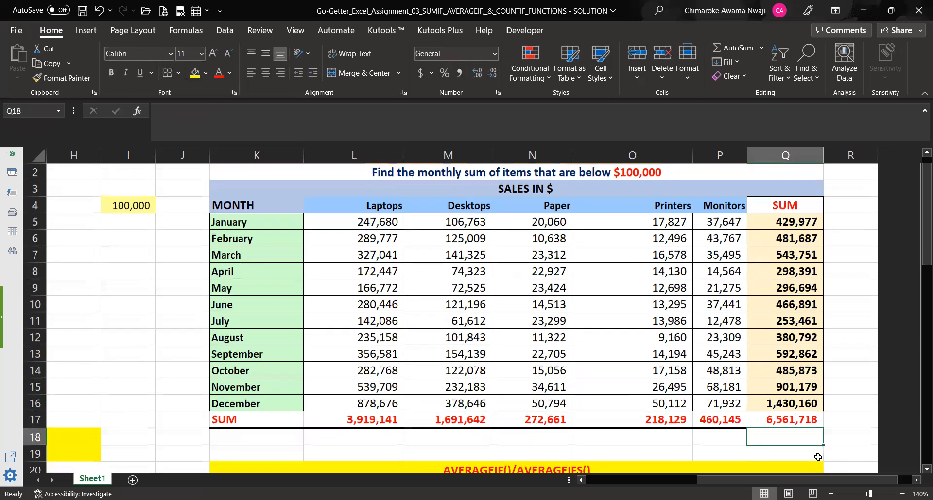
text(=)
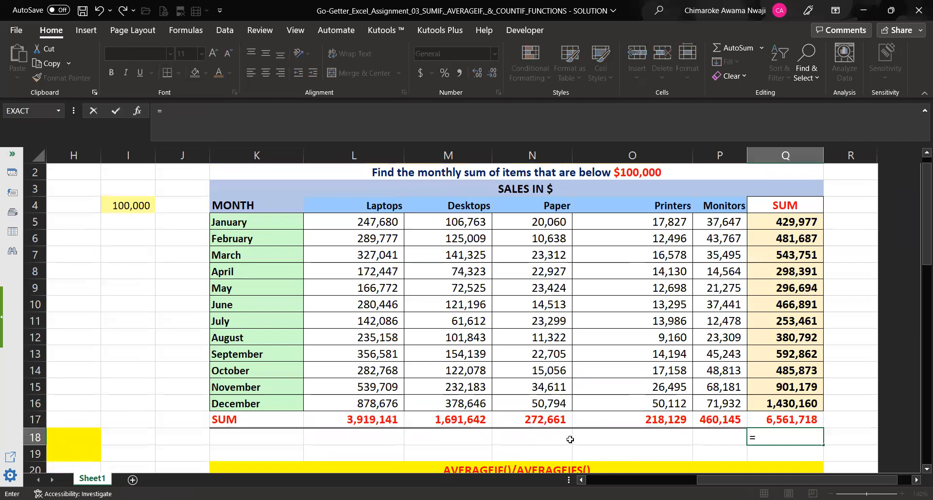
text(SUM()
click(347, 418)
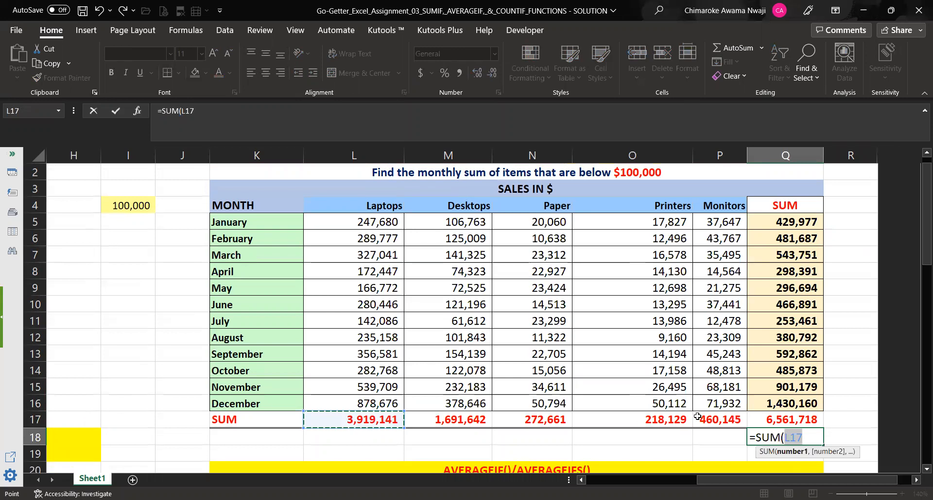
shift+click(719, 416)
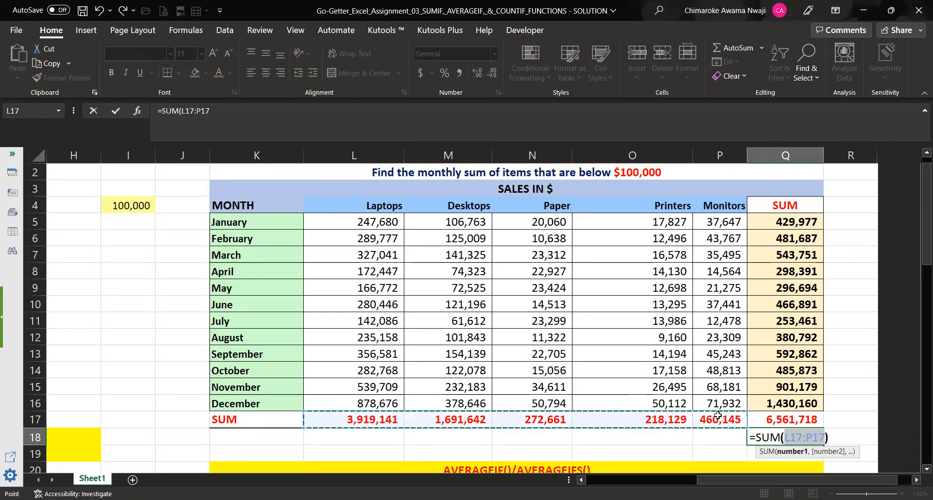
key(ctrl+Return)
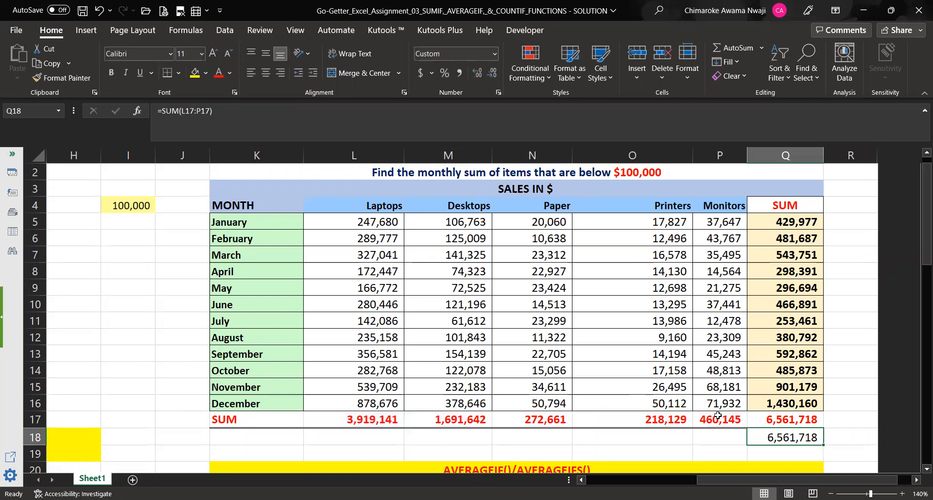
key(ctrl+z)
key(Escape)
key(Up)
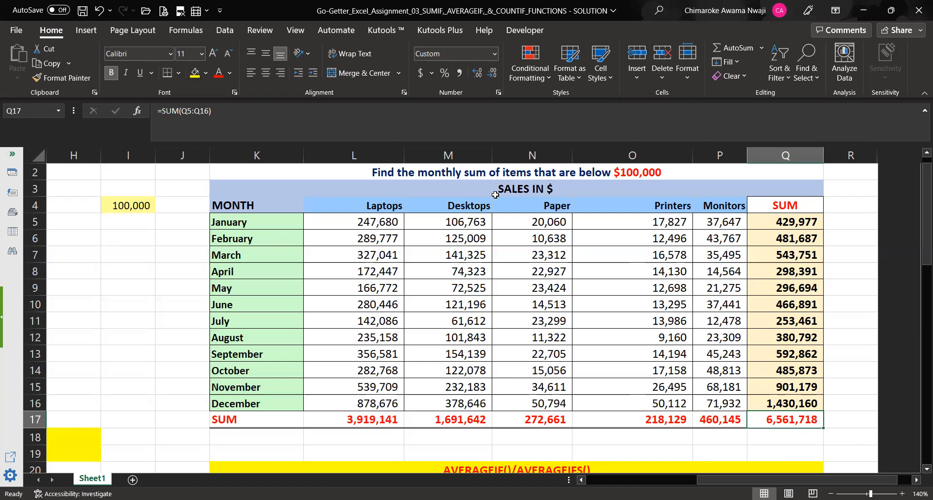
Step: Examine the range, criteria and sum range arguments of the January Laptops SUMIF formula in L5
click(391, 217)
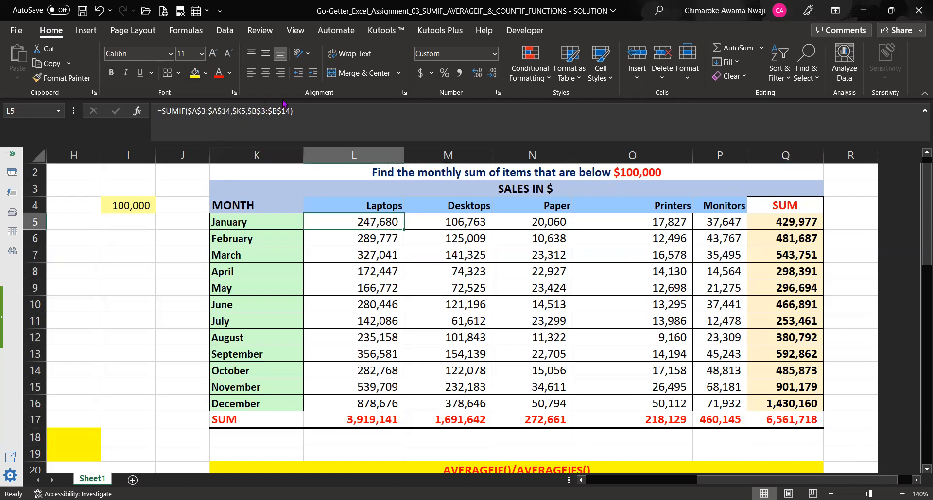
click(303, 111)
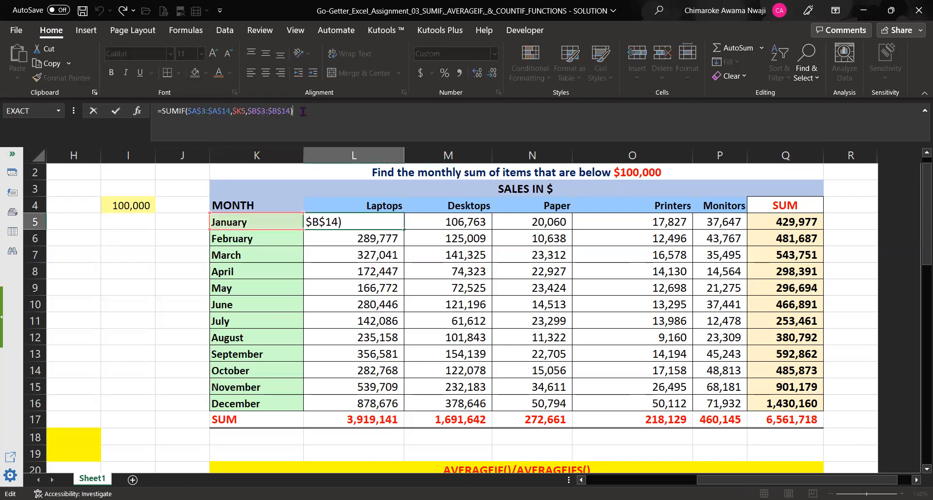
click(198, 105)
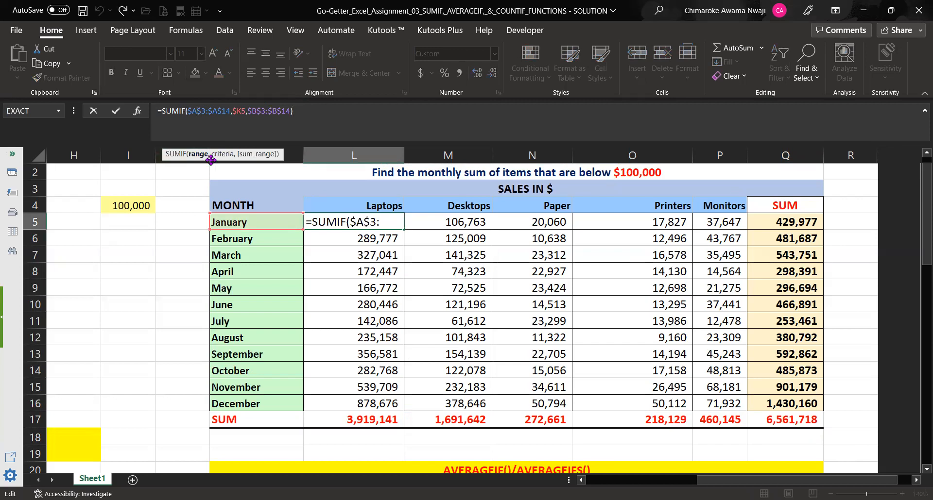
drag(211, 160, 190, 183)
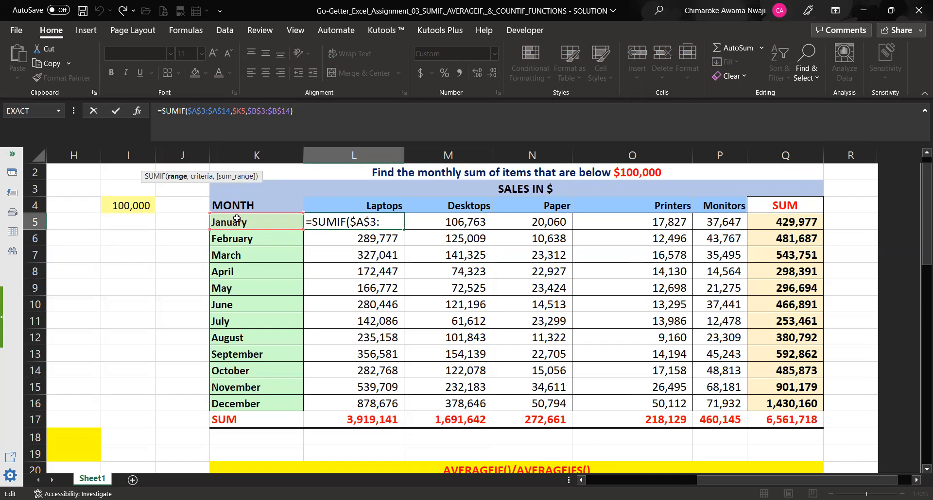
key(Return)
Step: Start an AVERAGEIFS formula in the January Laptops cell L24 of the AVERAGEIF()/AVERAGEIFS() table
key(Down)
key(Down)
key(Down)
key(Down)
key(Down)
key(Down)
key(Down)
key(Down)
key(Down)
key(Down)
key(Down)
key(Down)
key(Down)
key(Down)
key(Down)
key(Down)
key(Down)
key(Down)
key(Down)
key(Down)
key(Down)
key(Down)
key(Down)
key(Down)
key(Down)
key(Down)
key(Down)
key(Down)
key(Down)
key(Down)
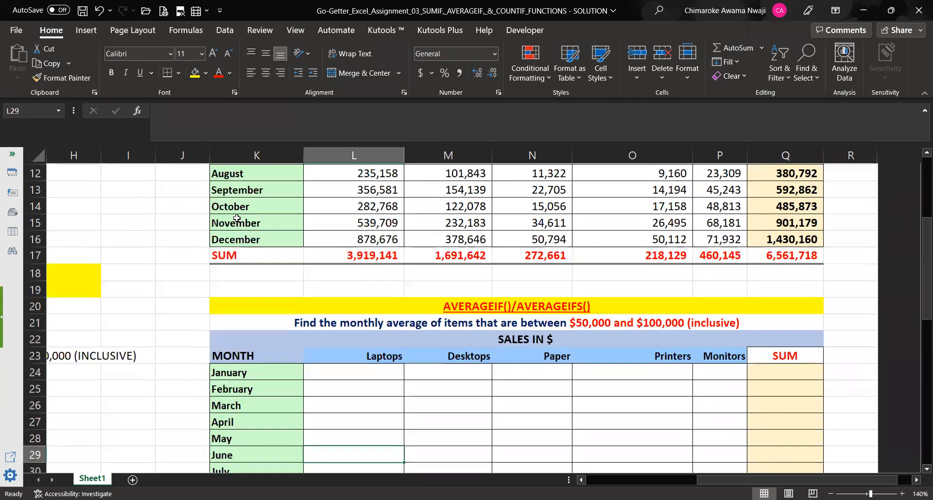
key(Up)
key(Up)
key(Up)
key(Up)
key(Up)
key(Up)
key(Up)
key(Up)
key(Up)
key(Up)
key(Up)
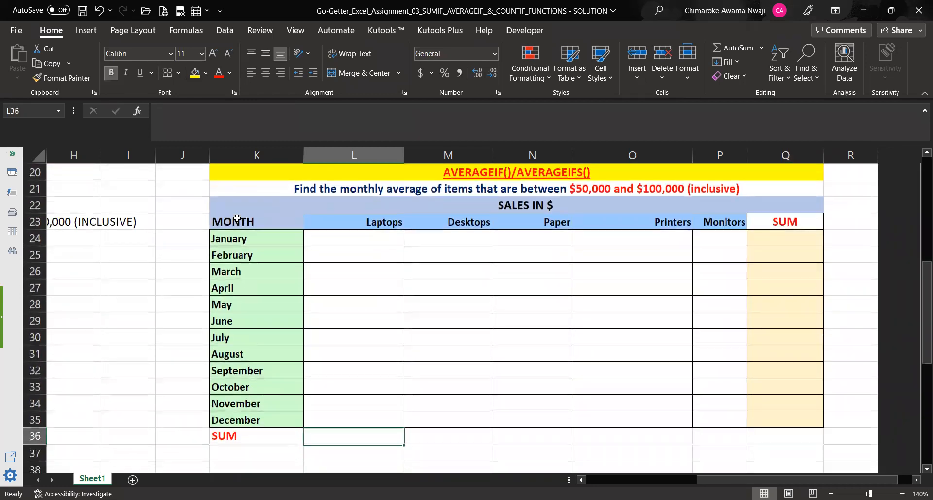
key(Up)
key(Up)
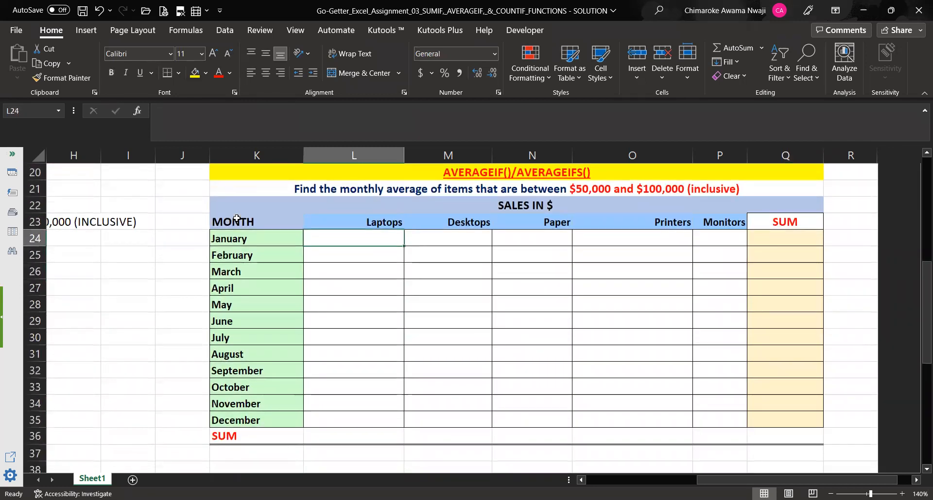
text(=)
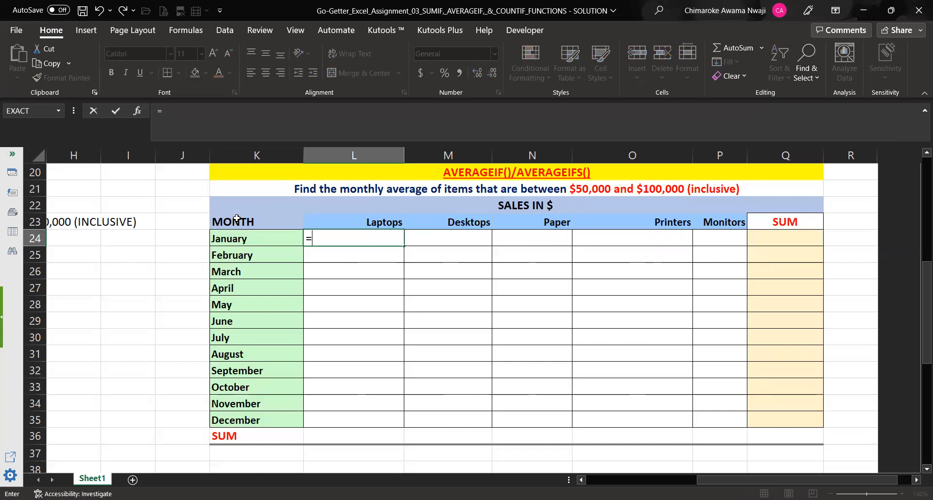
text(AVERAGE()
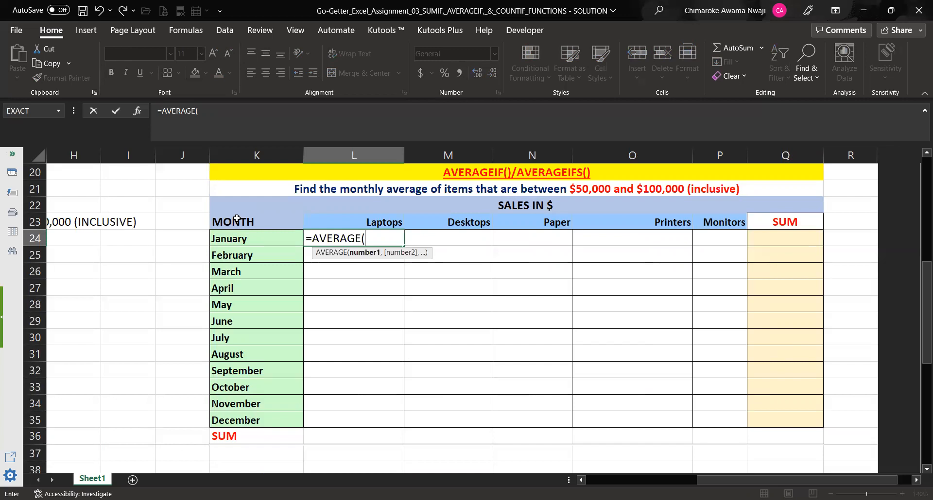
key(BackSpace)
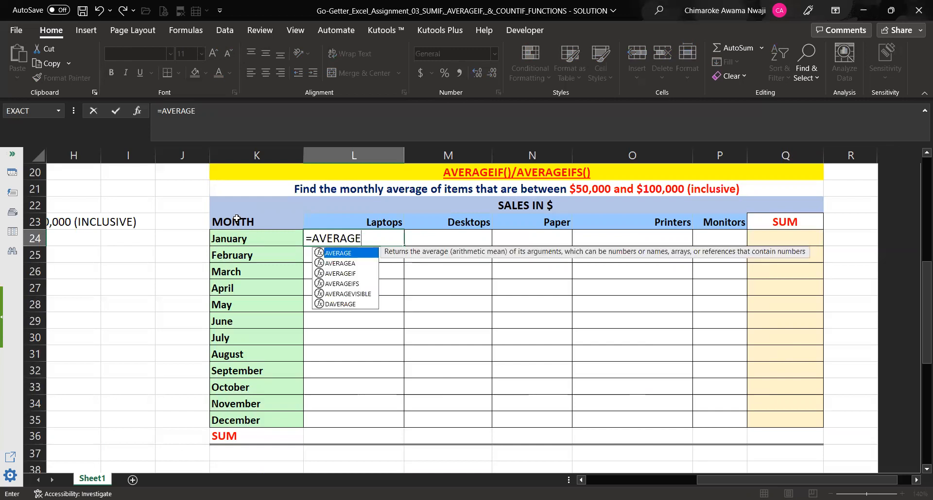
text(IF()
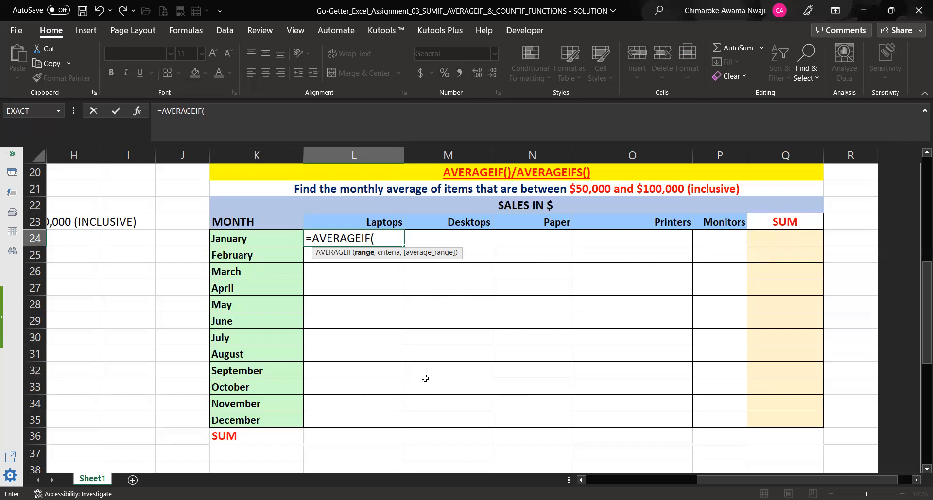
key(BackSpace)
text(S)
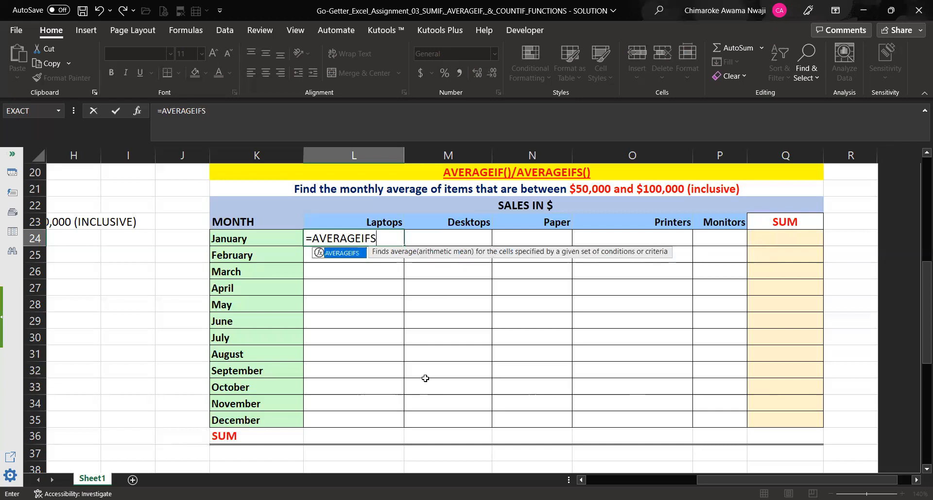
text(()
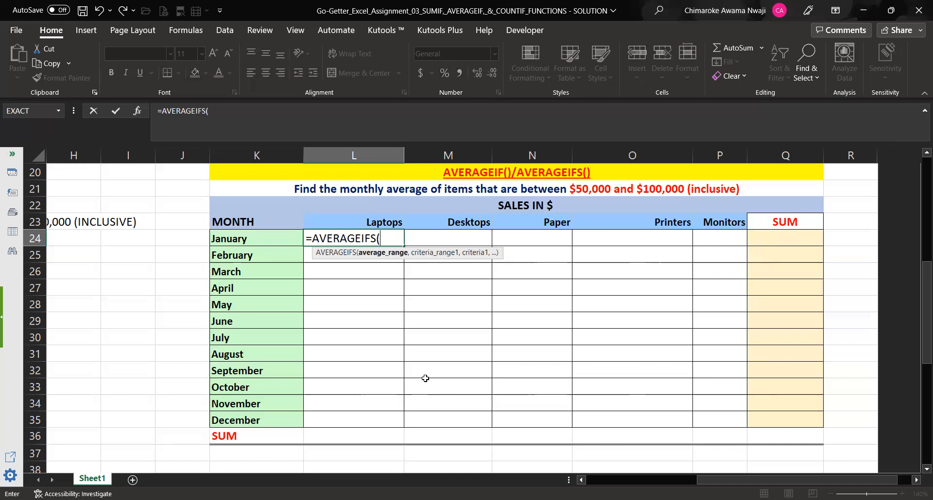
Step: Set the average range of the L24 AVERAGEIFS formula to the absolute Laptops sales range $B$3:$B$14
drag(920, 350, 919, 353)
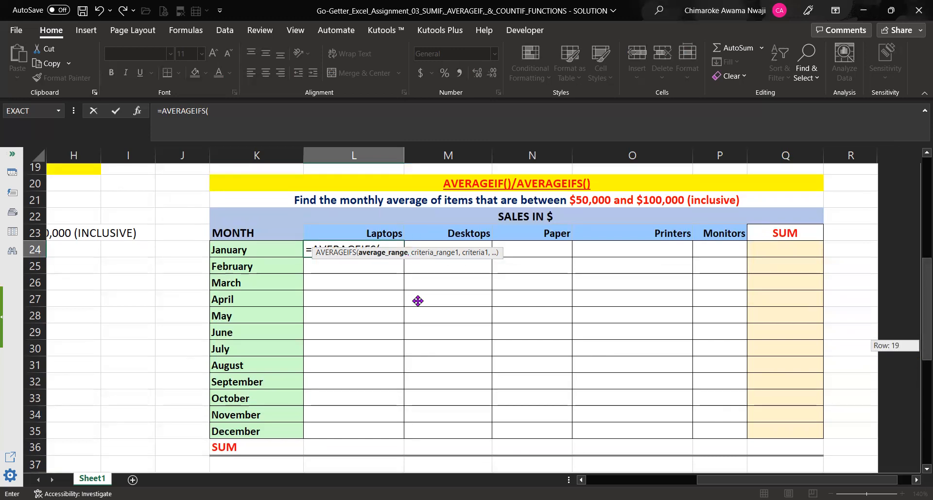
mouse_move(920, 328)
mouse_down()
mouse_move(919, 290)
mouse_move(918, 325)
mouse_up()
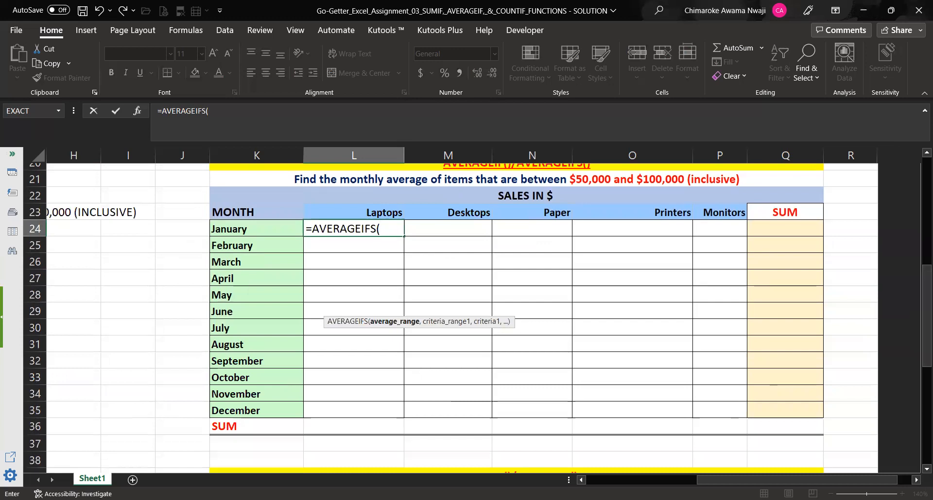
drag(728, 481, 586, 484)
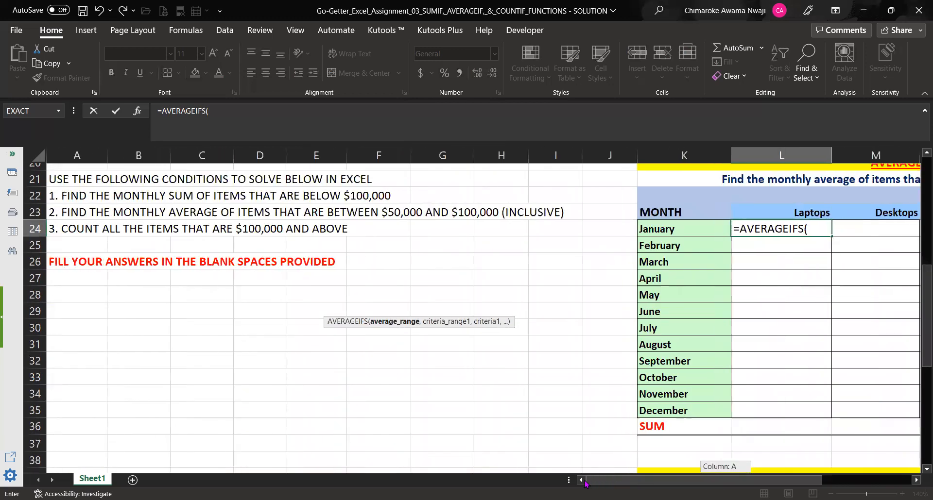
drag(921, 314, 909, 185)
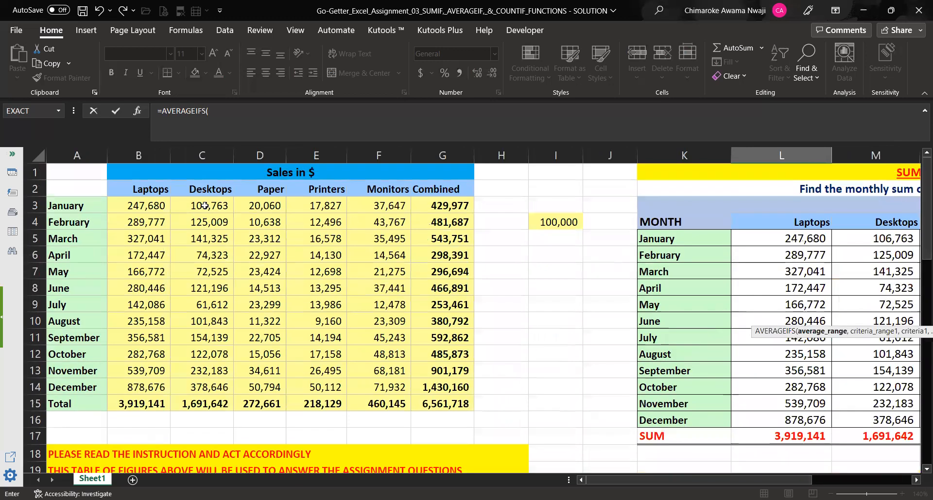
click(155, 204)
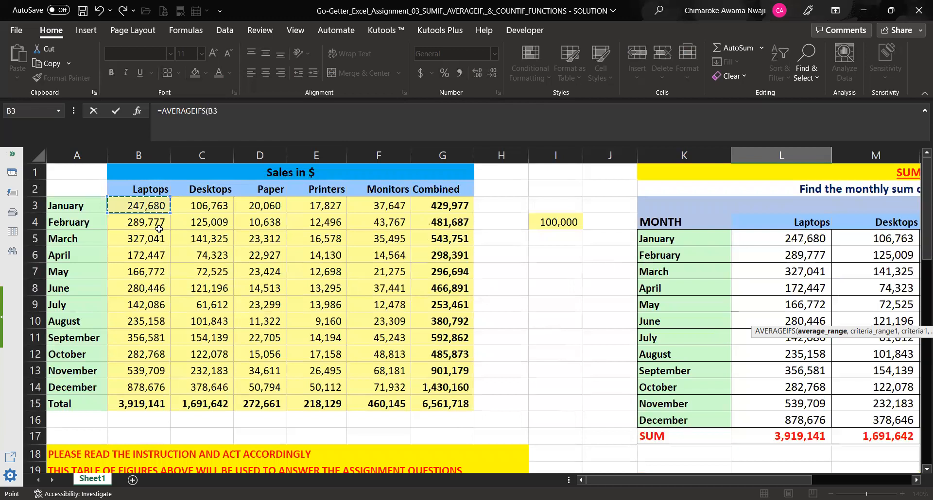
shift+click(163, 382)
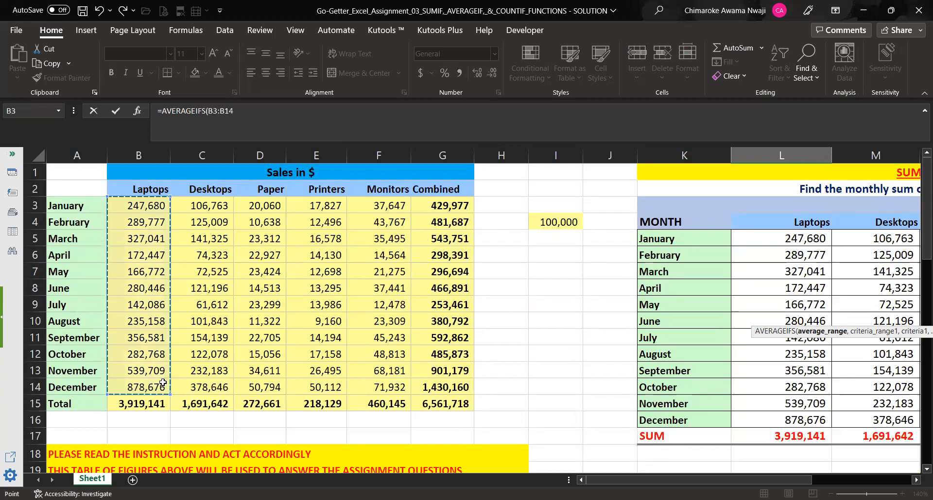
scroll(163, 383, down, 2)
key(F4)
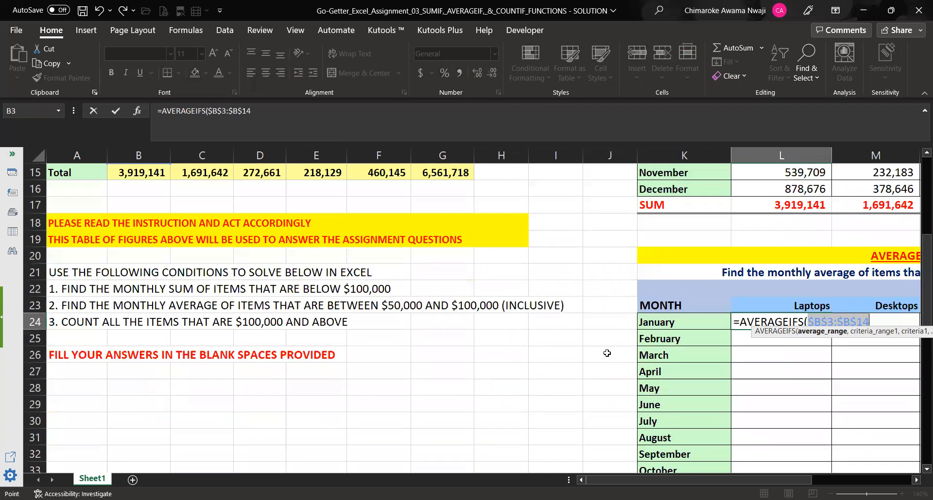
click(916, 480)
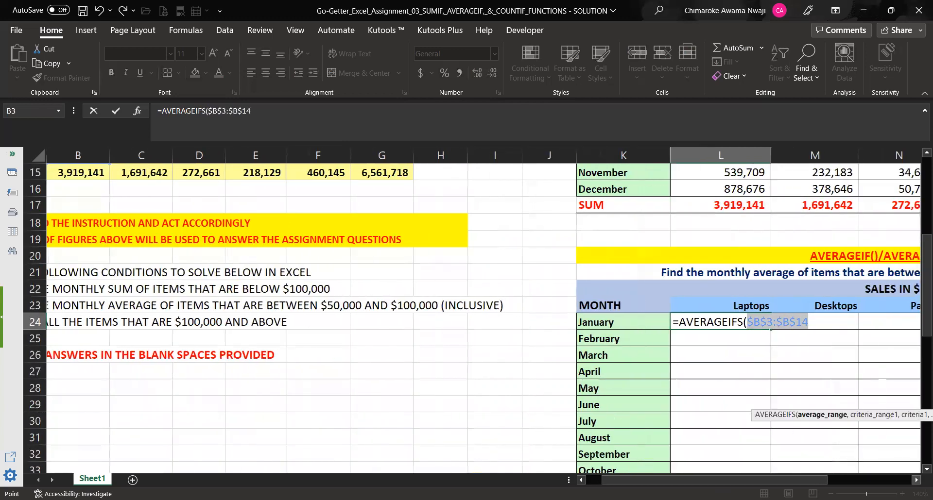
scroll(715, 361, right, 3)
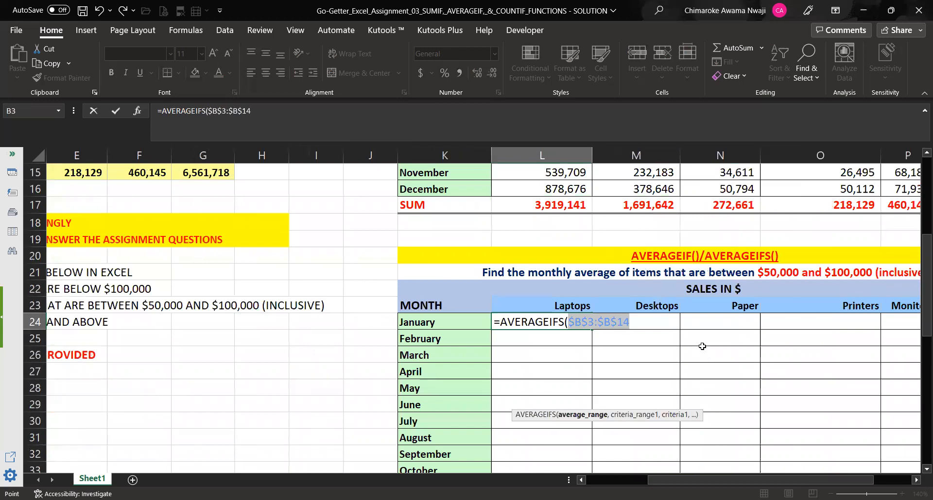
text(,)
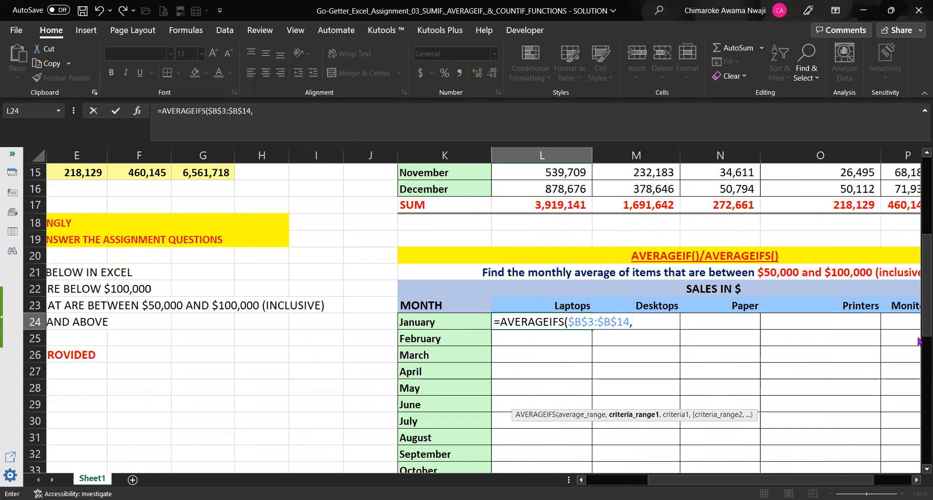
Step: Set the first criteria range of the L24 AVERAGEIFS formula to the absolute month range $A$3:$A$14
drag(695, 480, 632, 480)
drag(925, 289, 925, 209)
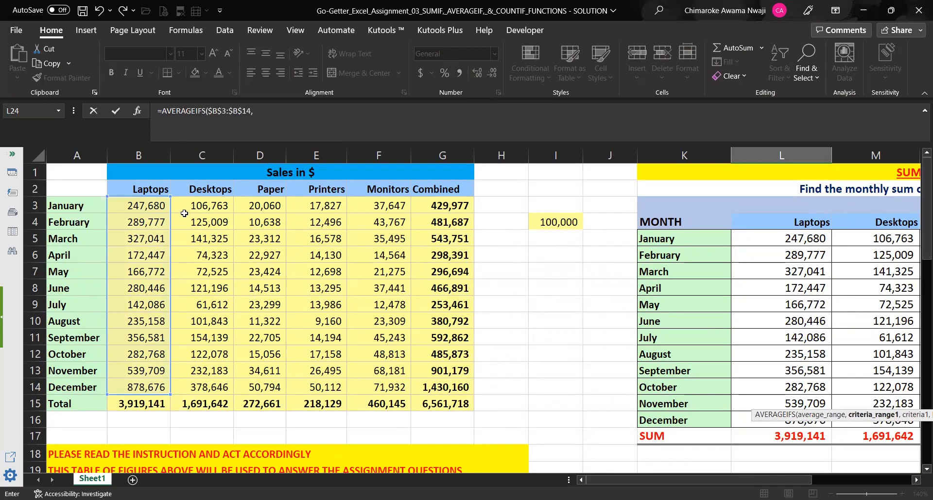
click(78, 204)
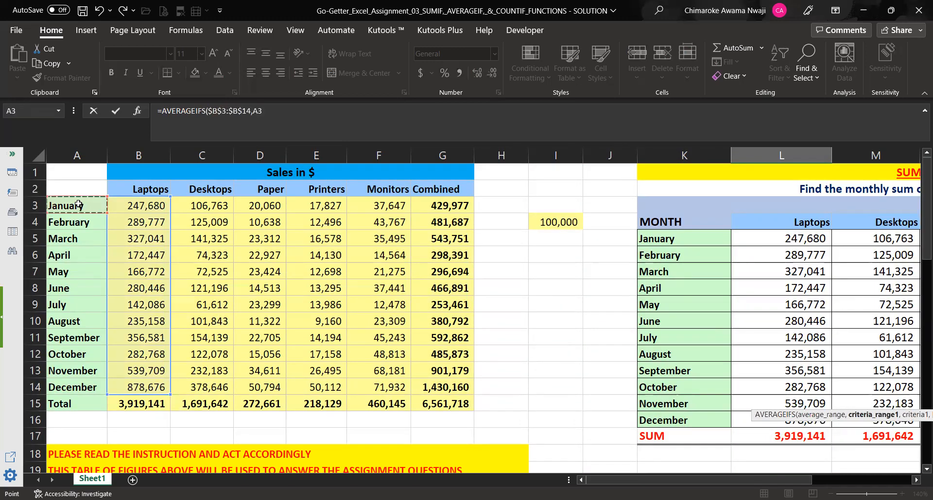
shift+click(64, 384)
key(F4)
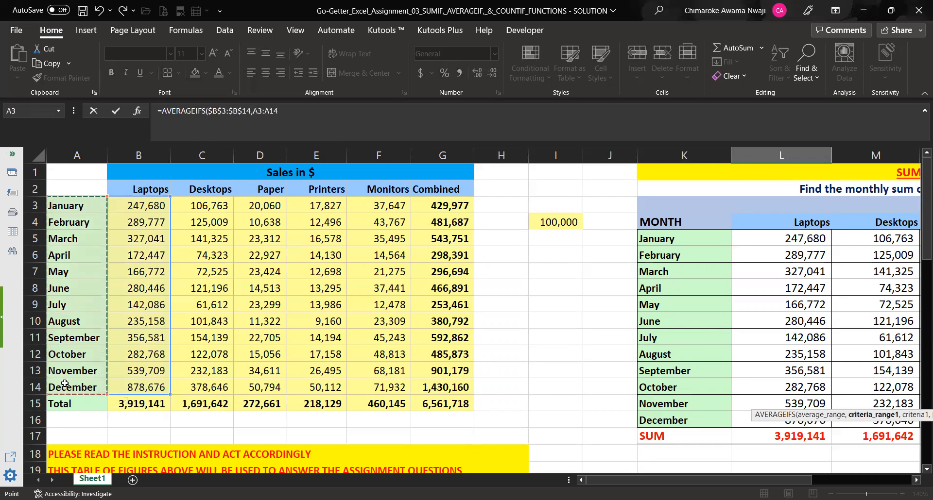
scroll(65, 384, down, 4)
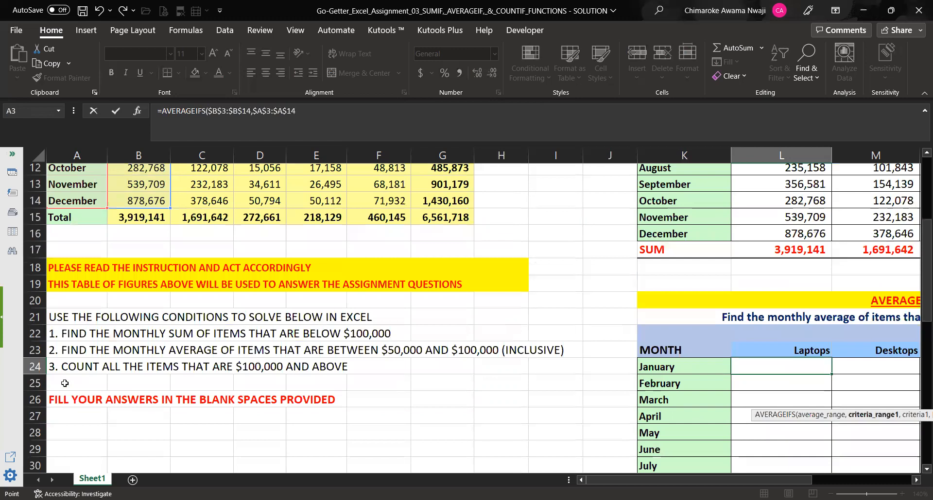
scroll(65, 384, down, 1)
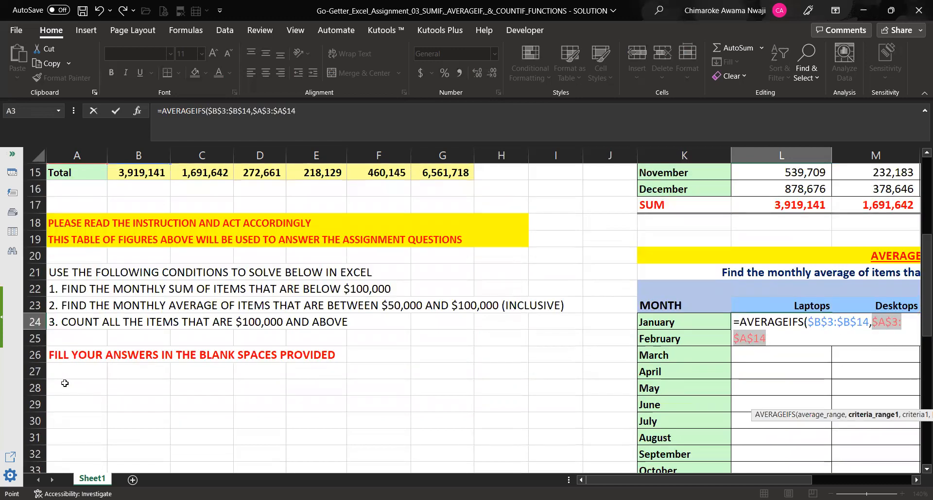
text(,)
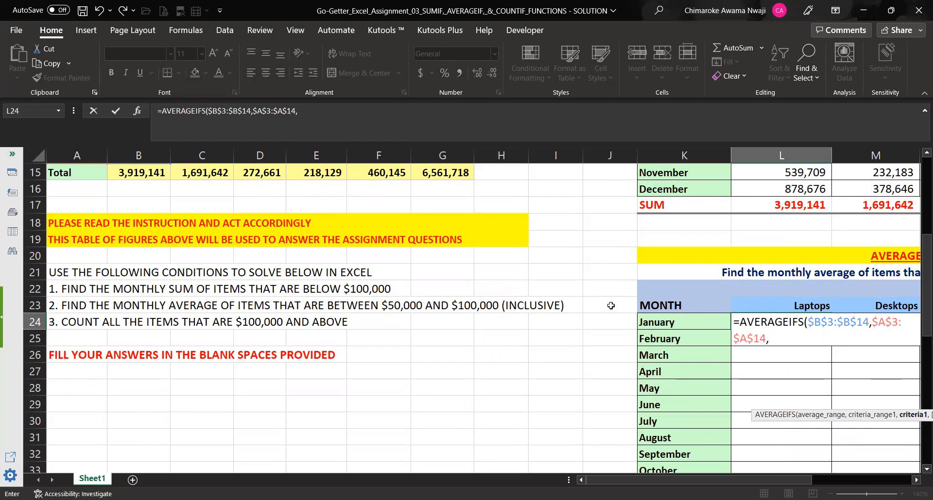
Step: Use the January label $K24, with only its column locked, as the first criterion and complete the L24 formula
click(667, 324)
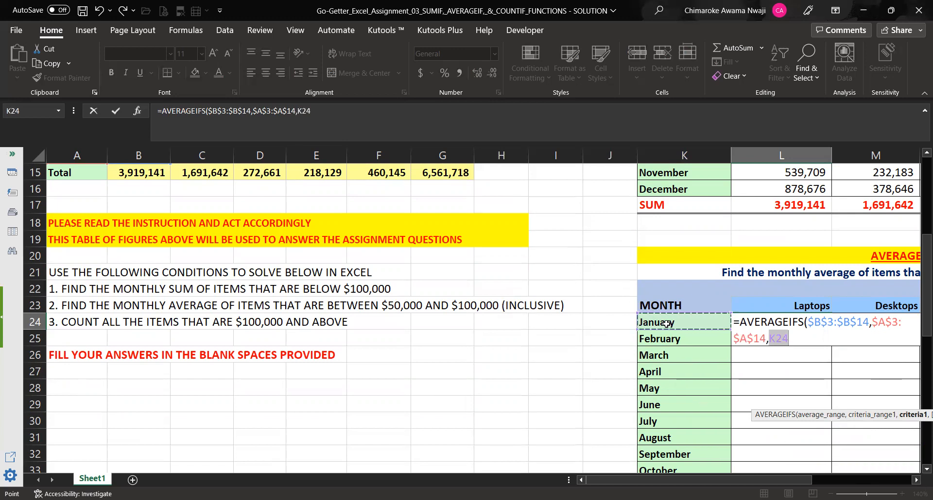
key(F4)
key(F4)
key(F4)
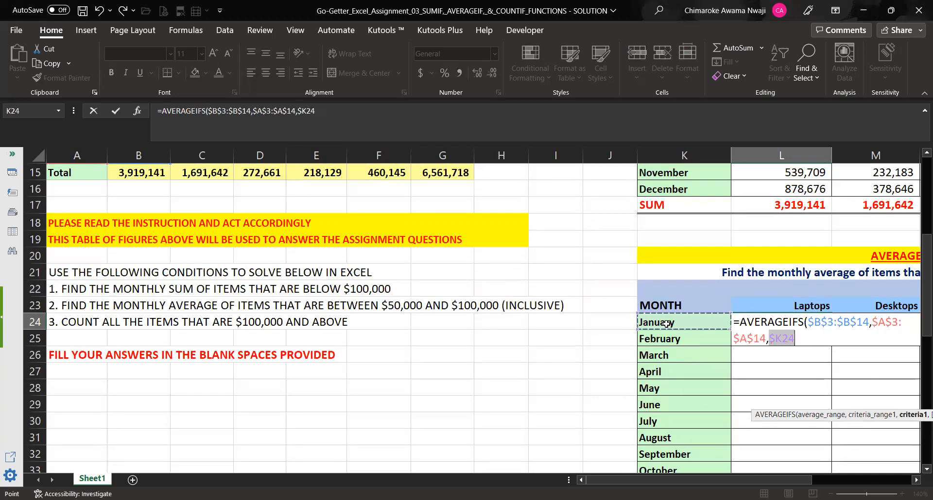
text())
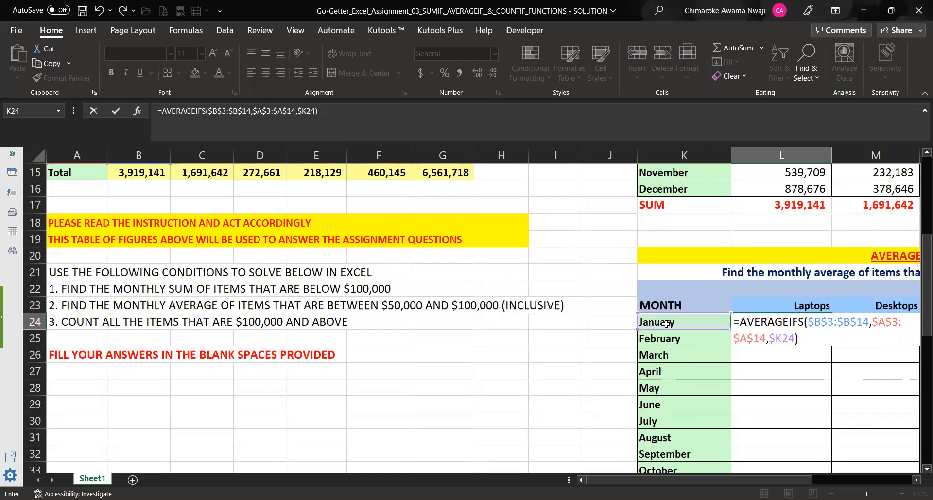
key(Return)
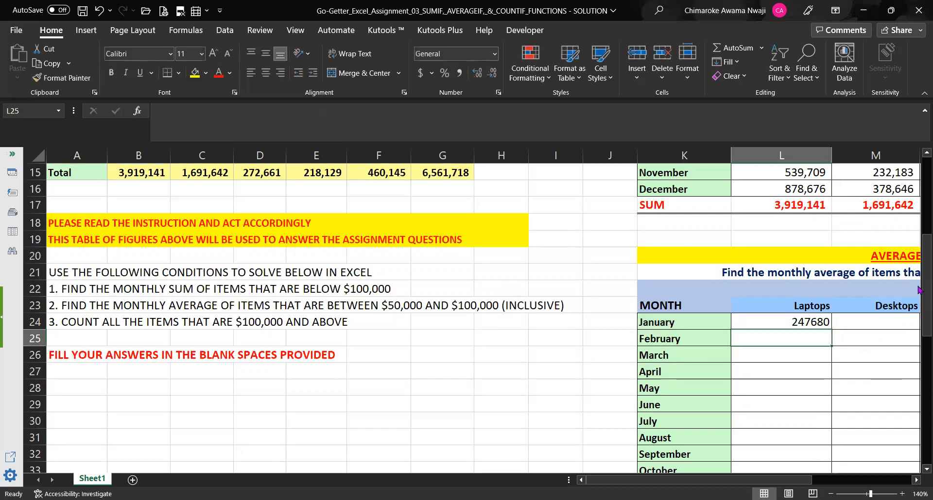
Step: Format the January Laptops average in L24 with a thousands separator and no decimal places
drag(796, 480, 814, 480)
click(747, 323)
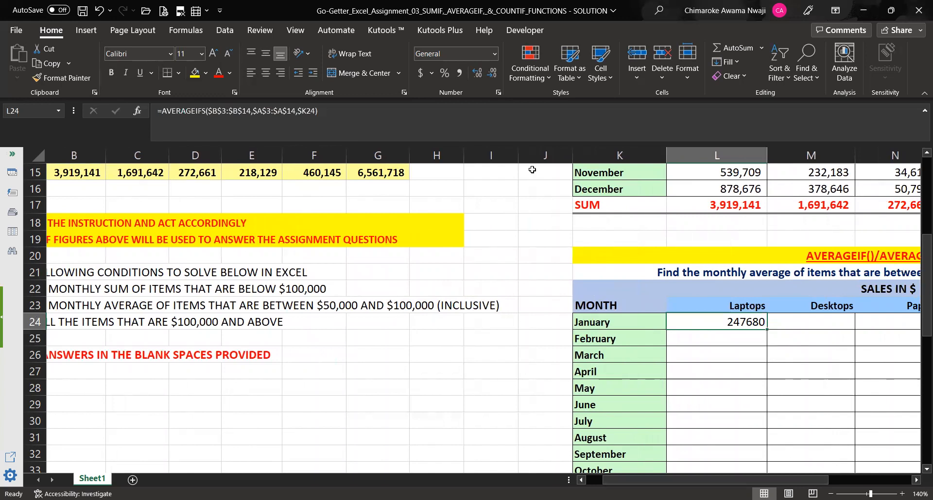
click(459, 72)
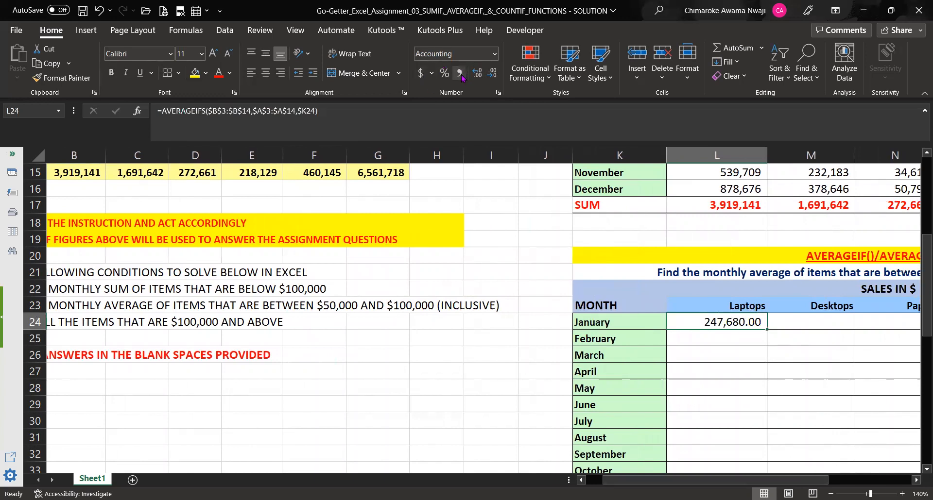
click(493, 73)
click(493, 72)
click(742, 354)
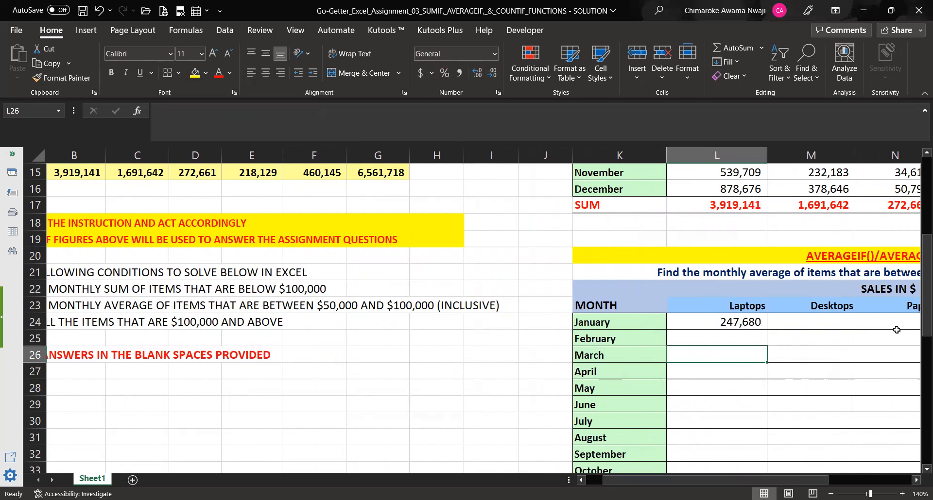
Step: Try adding the absolute product header range $B$2:$F$2 as the second criteria range in the L24 AVERAGEIFS formula
click(747, 328)
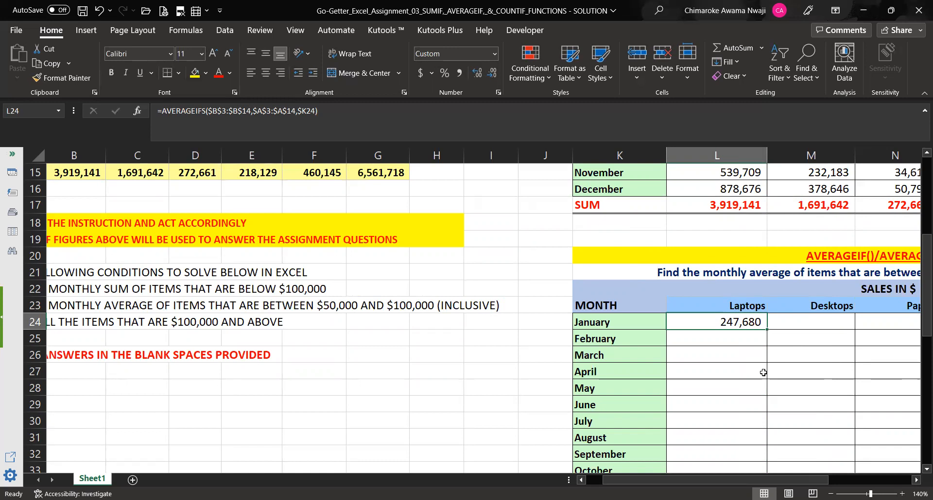
click(351, 118)
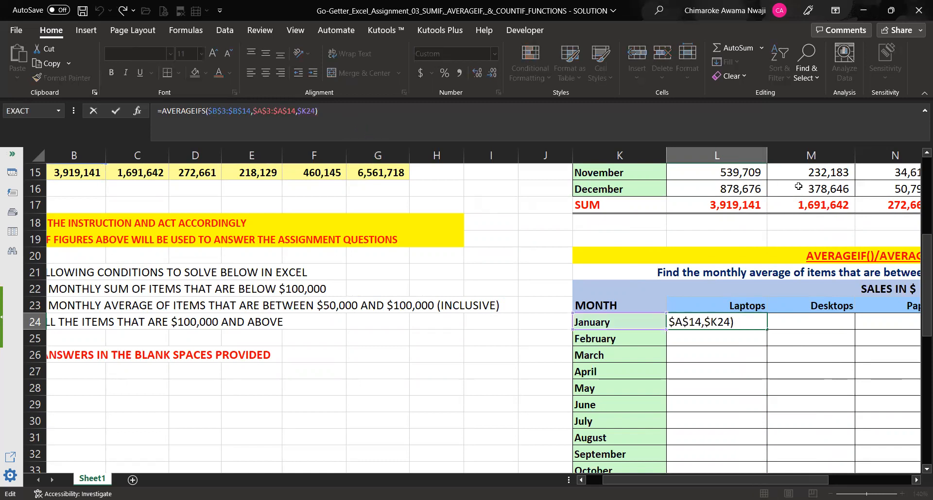
click(243, 111)
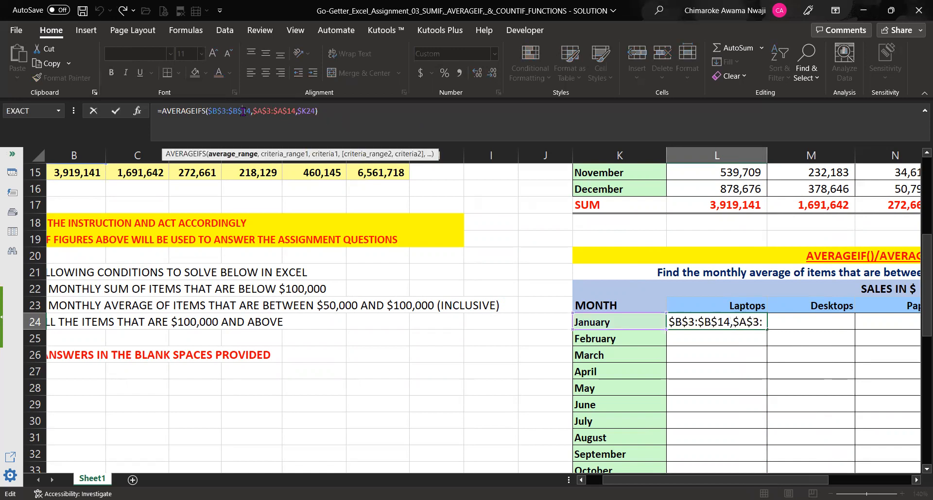
click(315, 111)
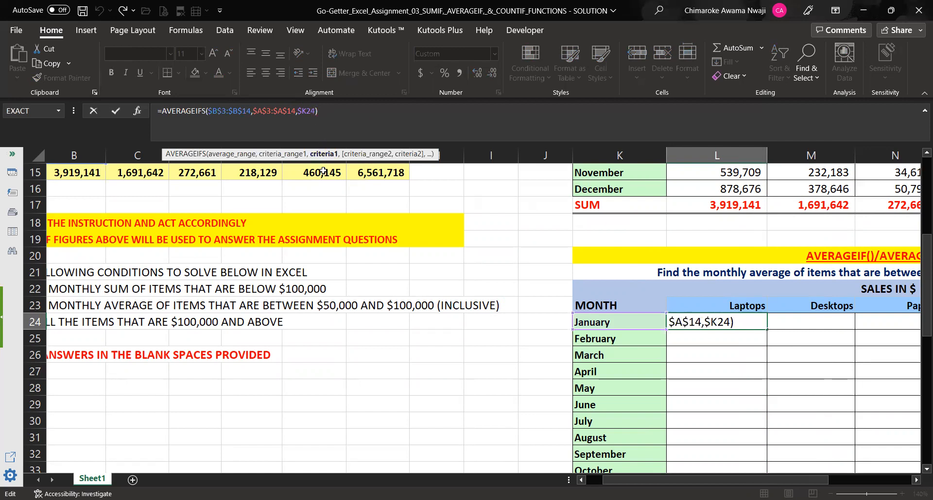
text(,)
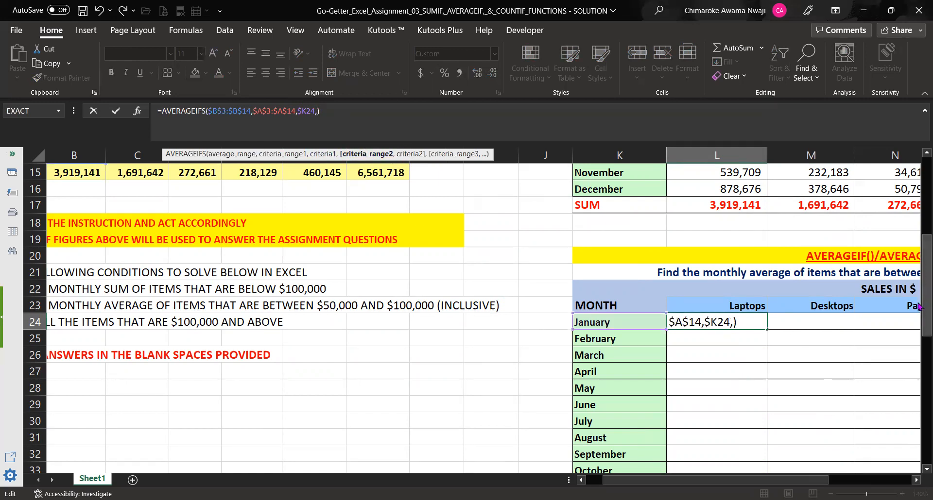
drag(918, 306, 918, 209)
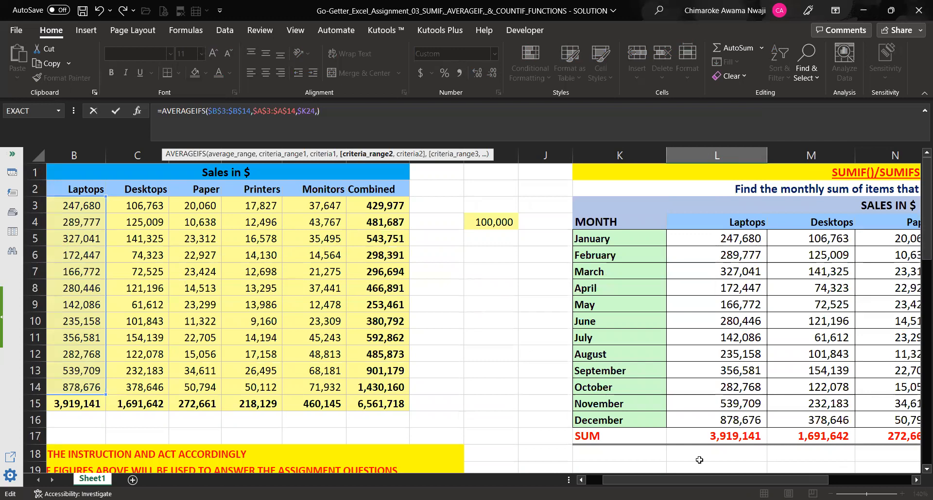
drag(683, 480, 659, 481)
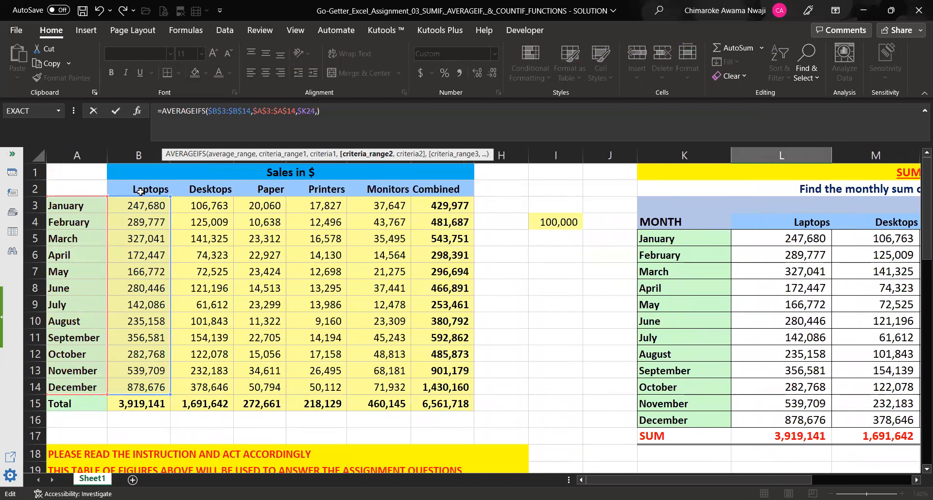
drag(130, 190, 232, 189)
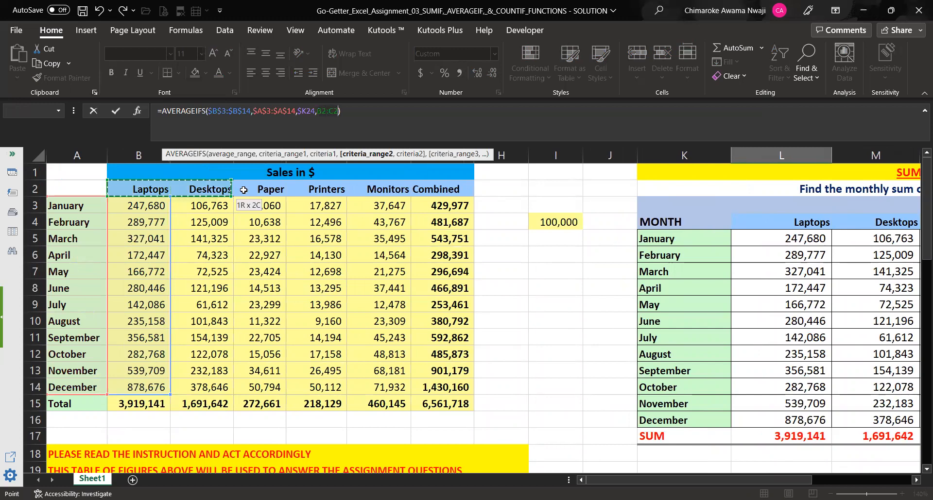
drag(376, 185, 399, 190)
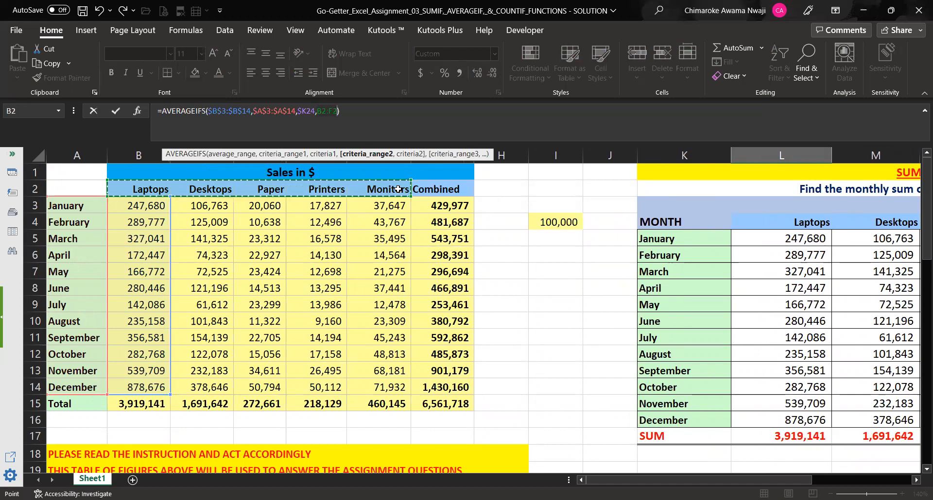
key(F4)
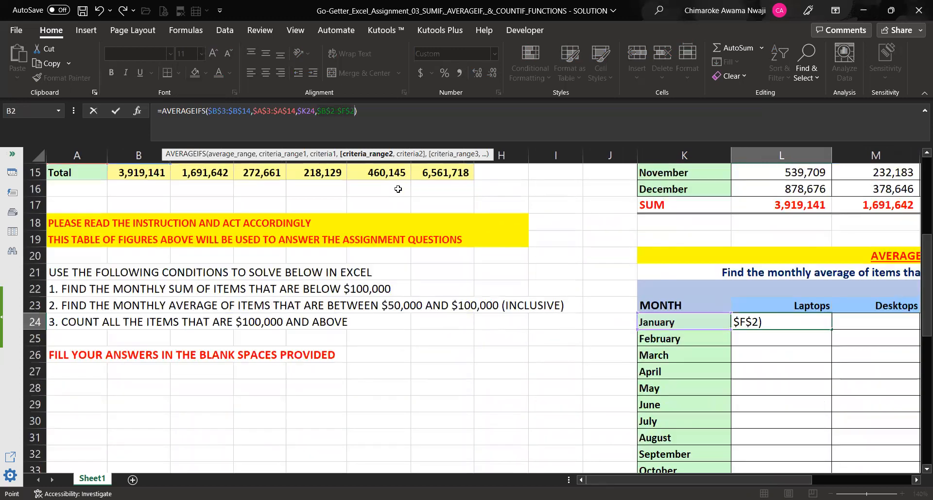
text(,)
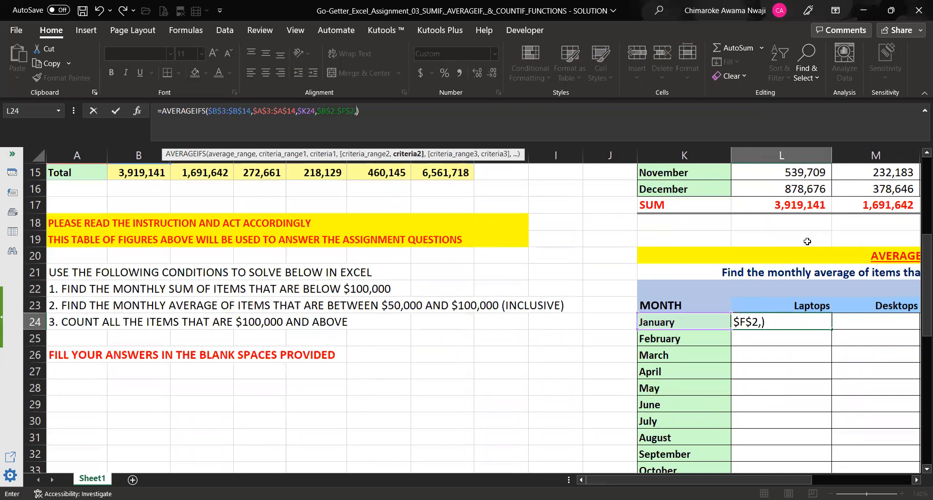
Step: Try the Laptops header L$23, with its row locked, as the second criterion and complete the L24 formula
click(808, 306)
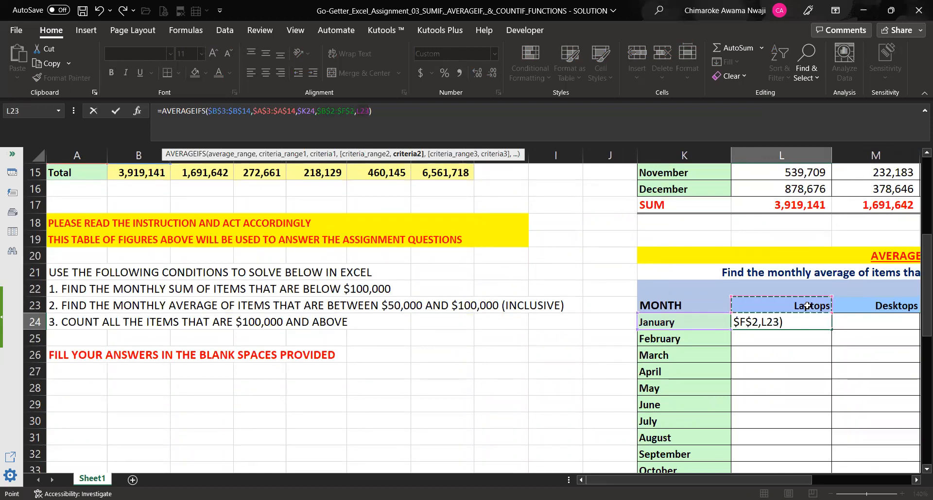
key(F4)
key(F4)
key(Return)
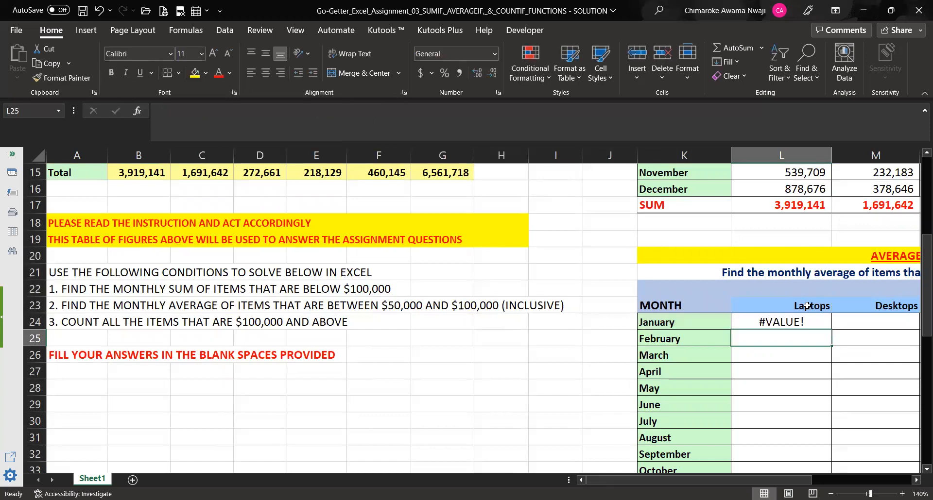
Step: Remove the second criteria range and criterion from L24, restoring =AVERAGEIFS($B$3:$B$14,$A$3:$A$14,$K24)
key(Up)
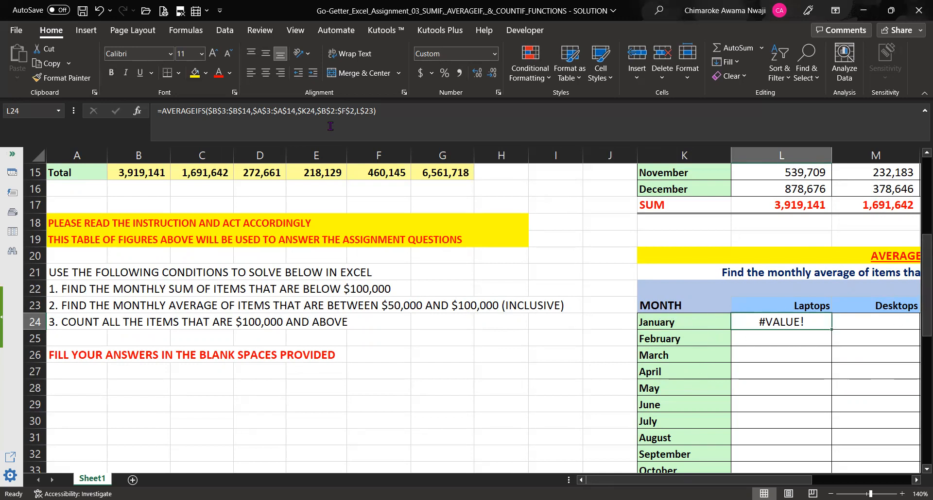
click(373, 111)
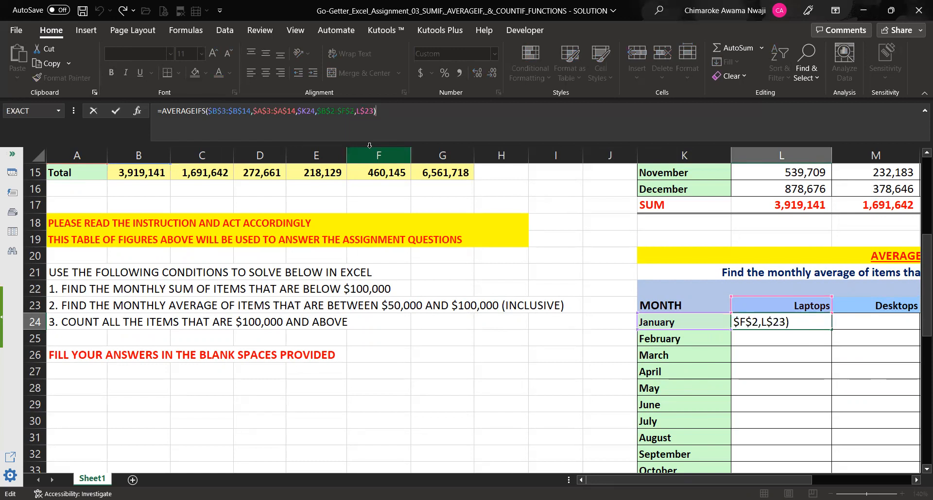
key(BackSpace)
key(BackSpace)
key(BackSpace)
key(BackSpace)
key(BackSpace)
key(BackSpace)
key(BackSpace)
key(BackSpace)
key(BackSpace)
key(BackSpace)
key(BackSpace)
key(BackSpace)
key(BackSpace)
key(BackSpace)
key(BackSpace)
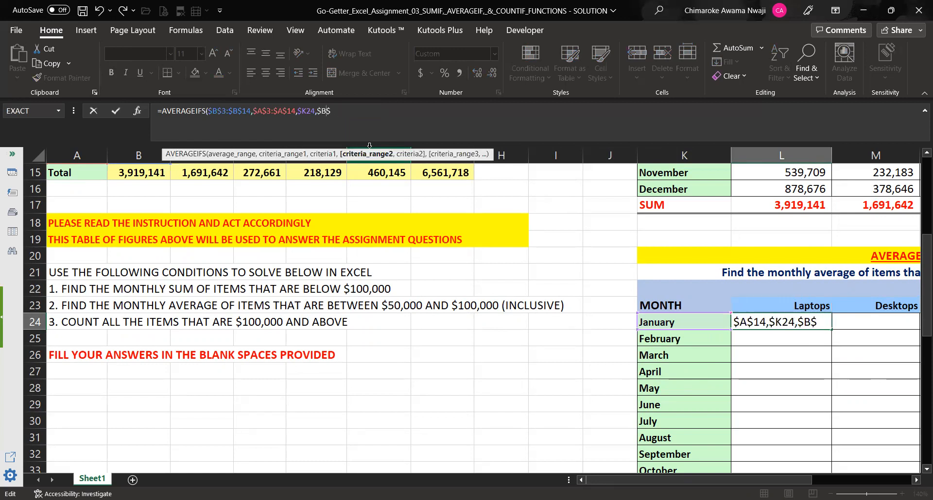
key(BackSpace)
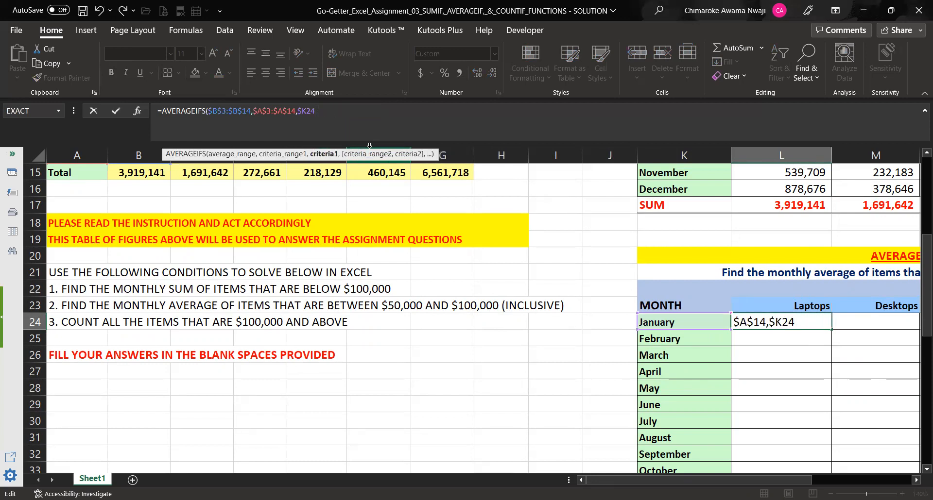
text())
key(Return)
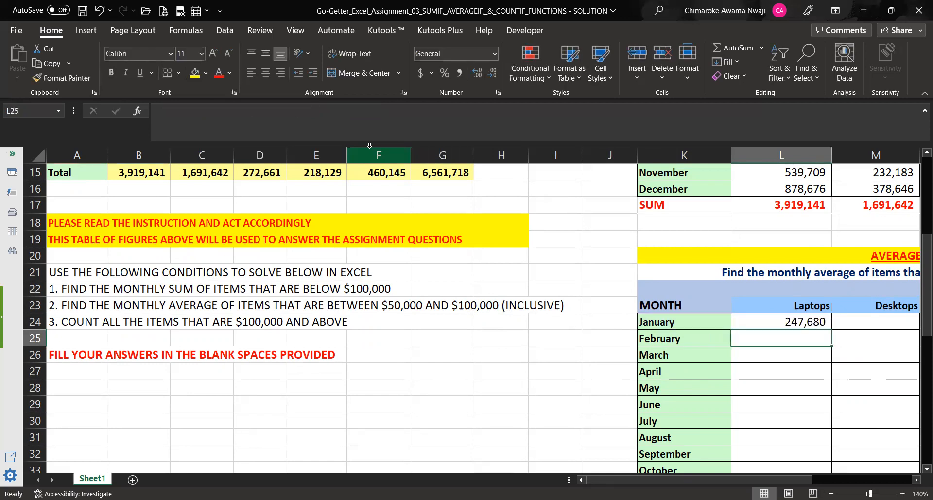
Step: Fill the January Laptops AVERAGEIFS formula from L24 down the column through the SUM row cell L36
click(804, 321)
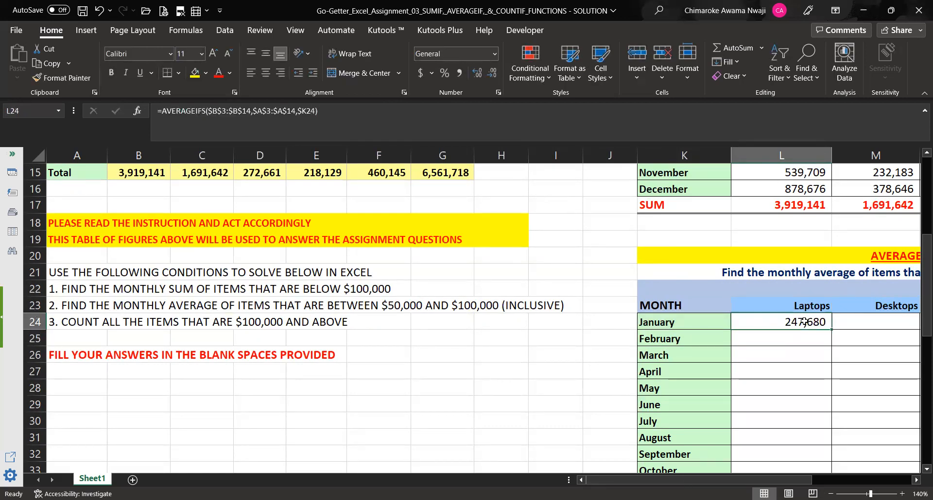
double_click(832, 331)
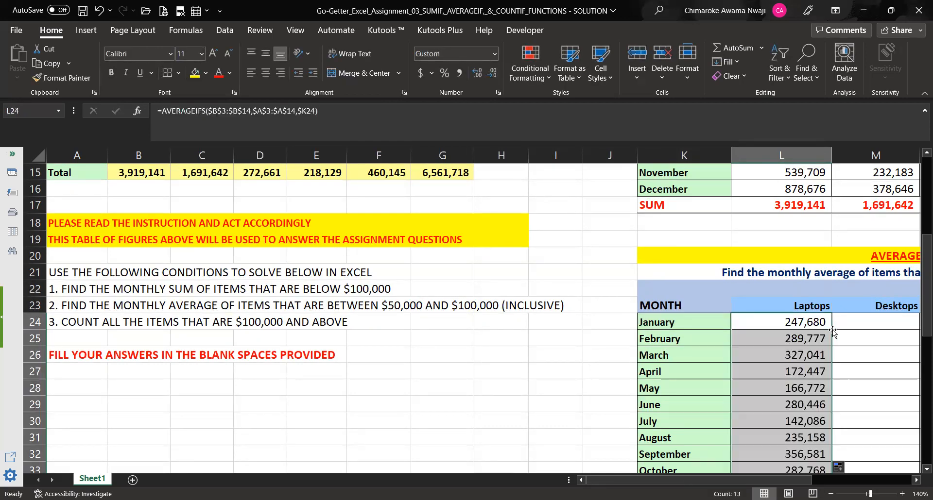
Step: Replace the formula in the Laptops SUM row cell L36 with =SUM(L24:L35)
drag(921, 319, 920, 392)
click(805, 348)
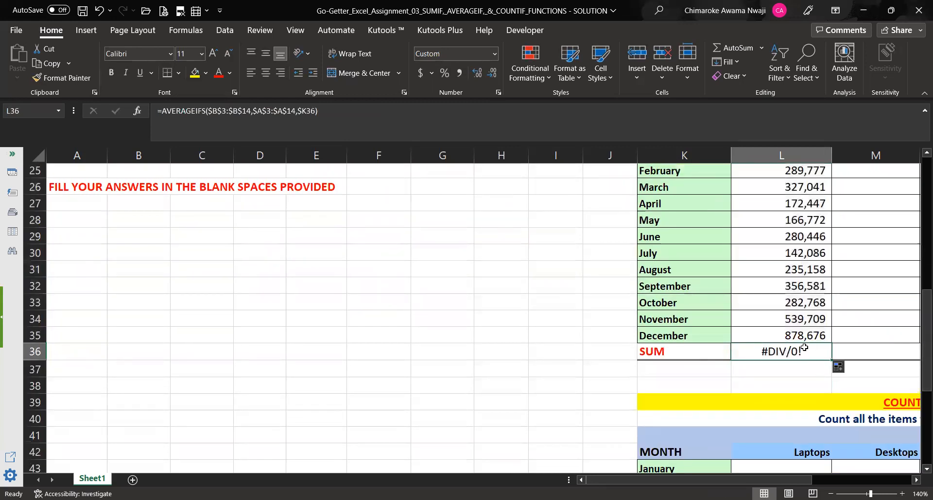
text(=)
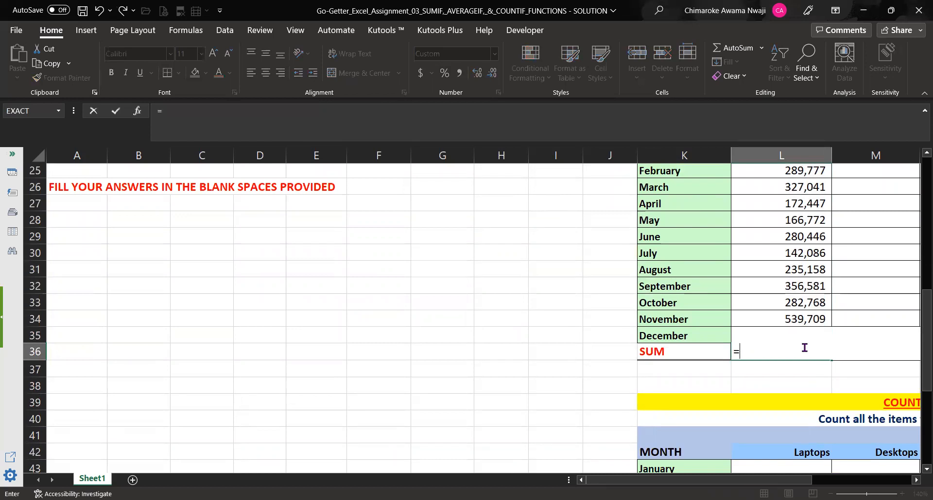
text(SUM()
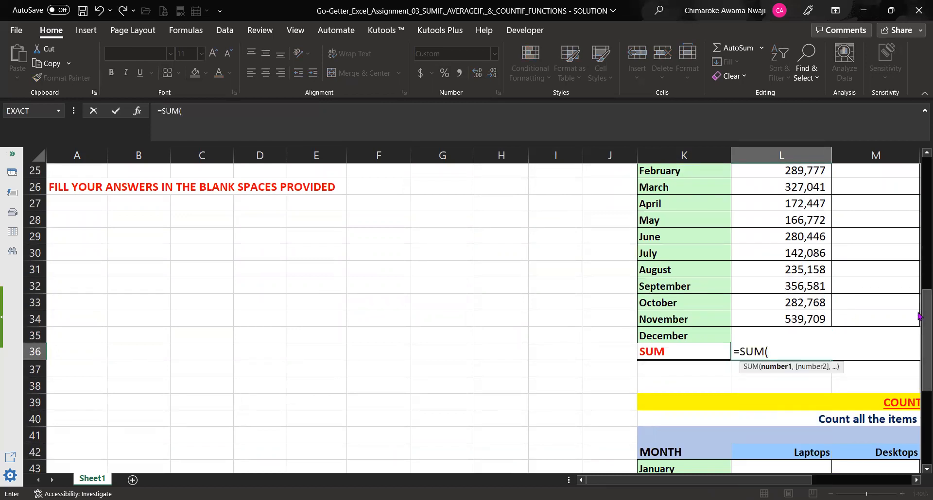
drag(919, 317, 796, 424)
scroll(796, 425, up, 2)
click(795, 426)
scroll(796, 424, down, 3)
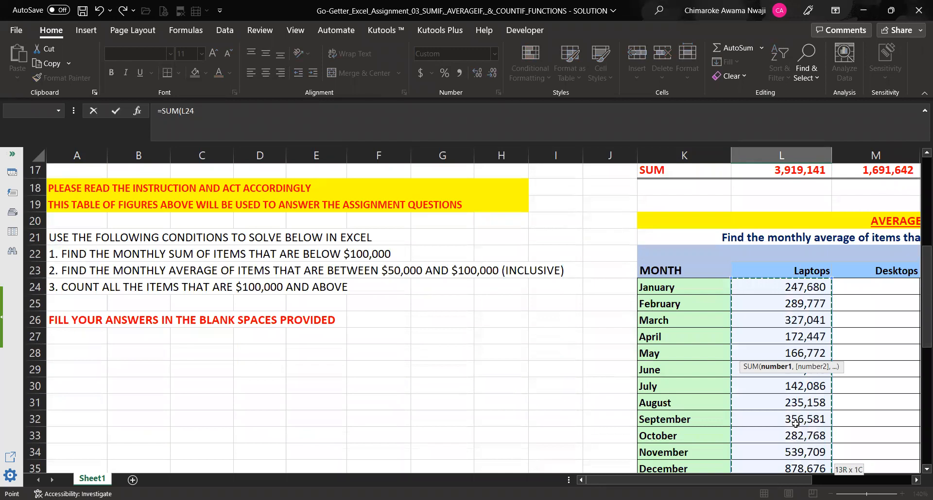
key(shift+Up)
text())
key(Return)
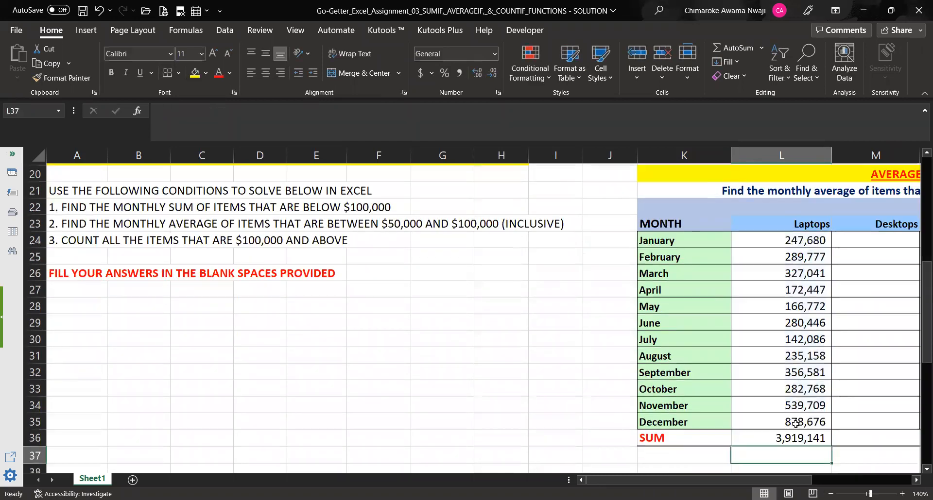
Step: Format the Laptops total in L36 with red font color and bold
click(782, 435)
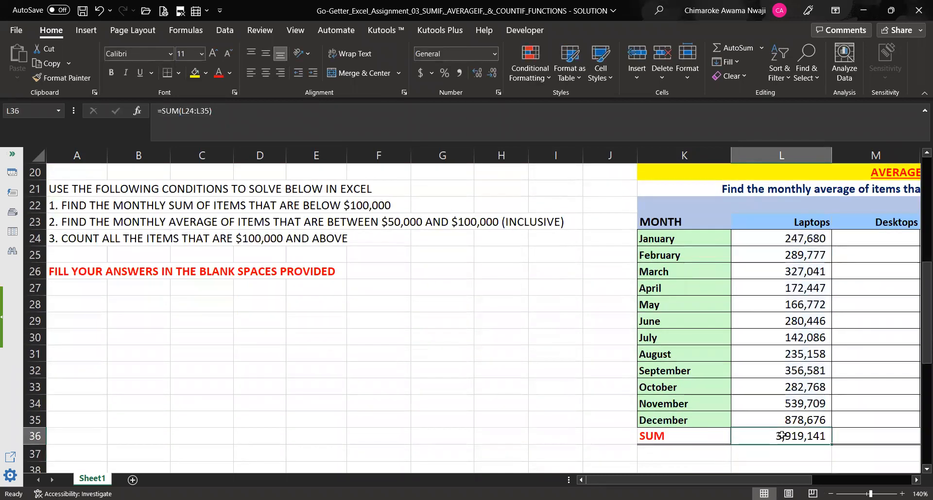
click(217, 72)
key(ctrl+b)
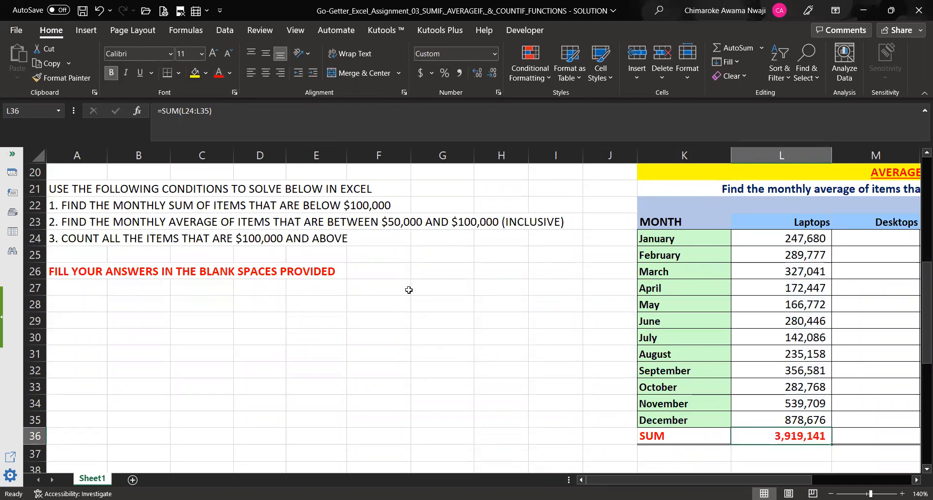
click(782, 460)
click(783, 465)
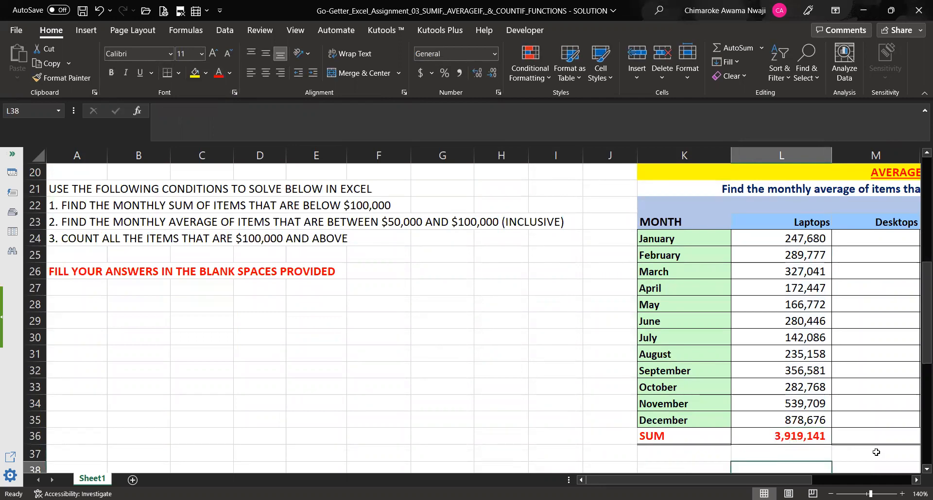
Step: Copy the January Laptops AVERAGEIFS formula from L24 into the Desktops cell M24
drag(803, 480, 845, 480)
mouse_move(918, 335)
mouse_down()
mouse_move(918, 346)
mouse_move(918, 321)
mouse_move(919, 363)
mouse_move(918, 347)
mouse_up()
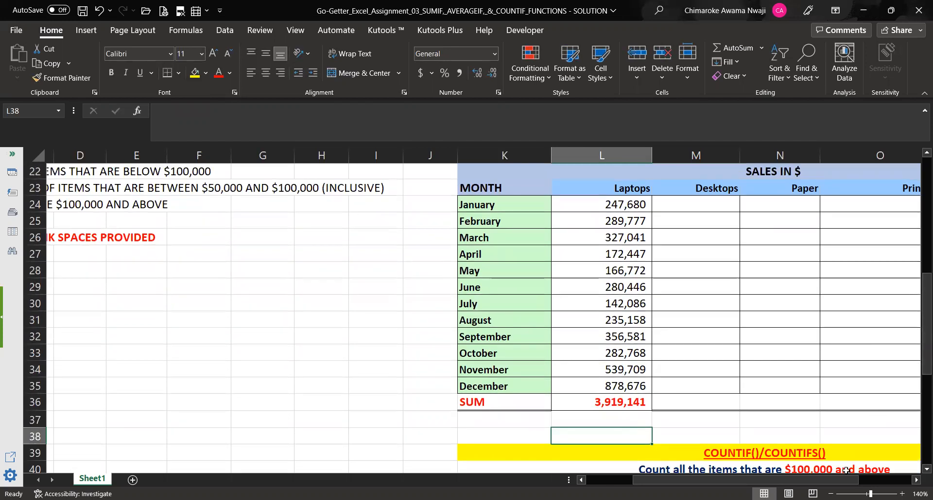
drag(846, 481, 891, 485)
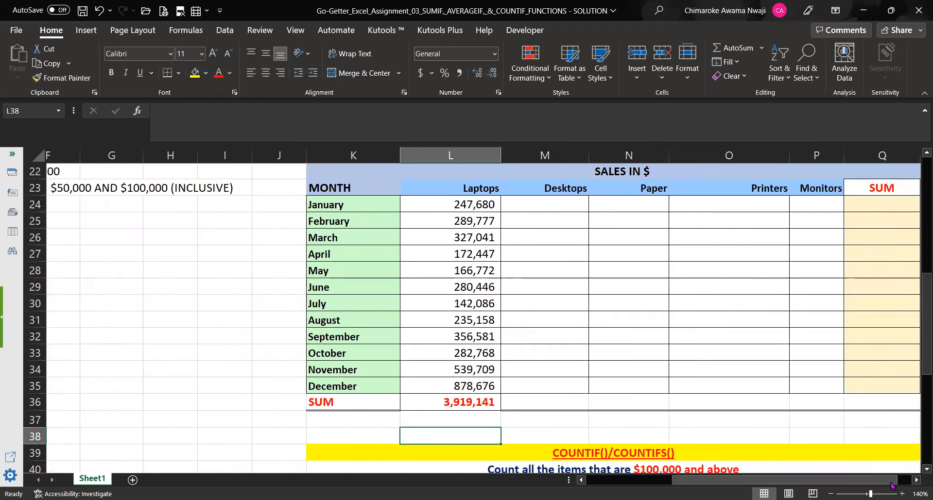
click(475, 205)
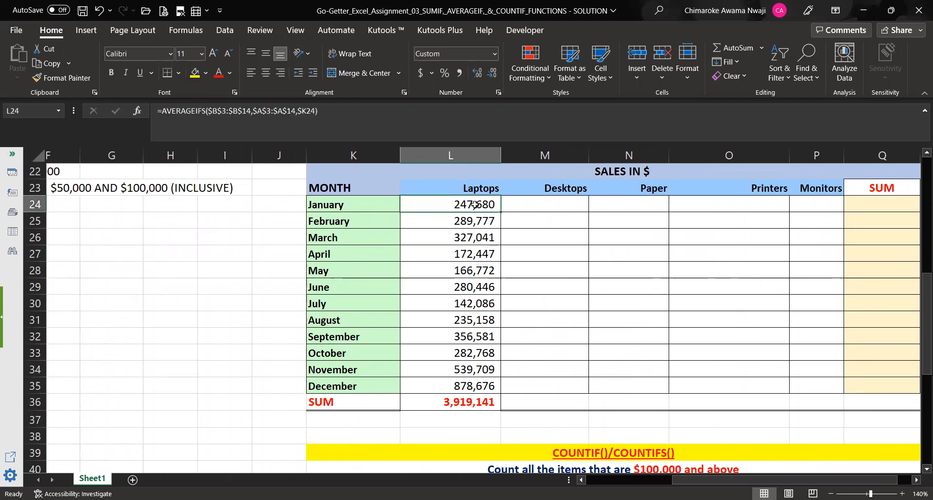
drag(500, 213, 567, 215)
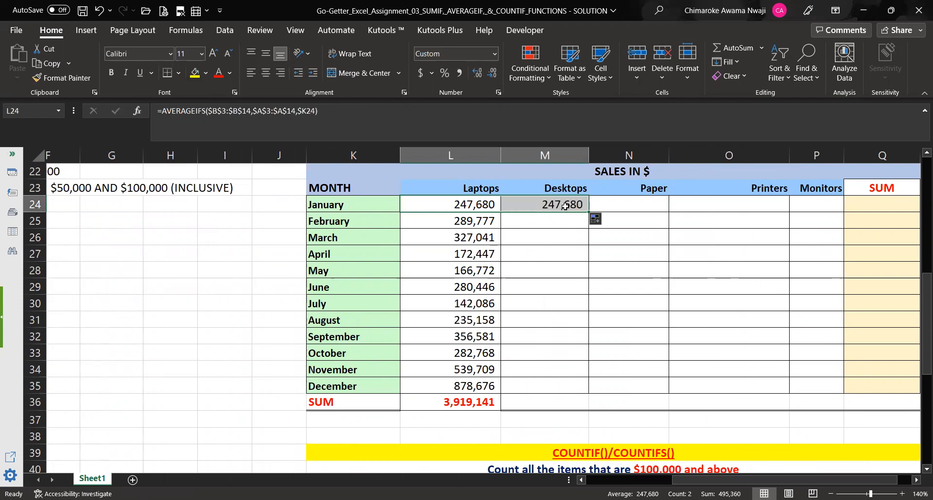
Step: Change the average range in the January Desktops formula in M24 to $C$3:$C$14
click(564, 206)
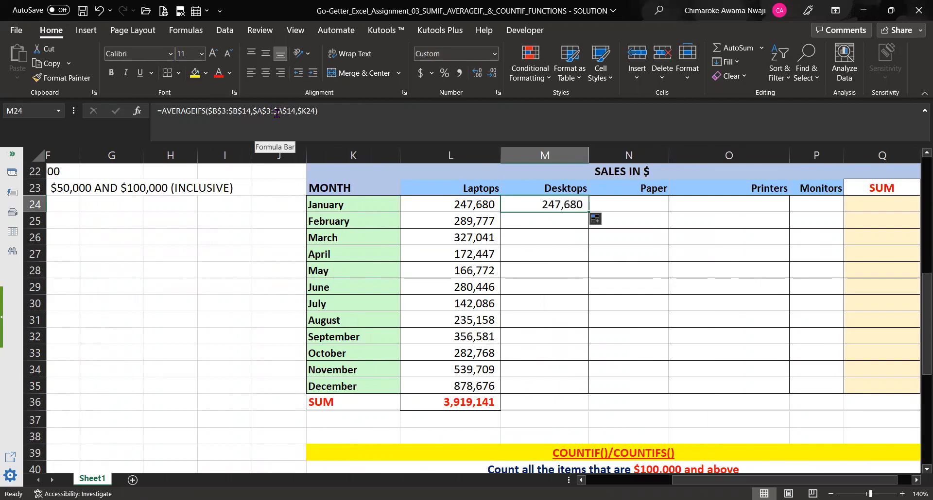
click(219, 111)
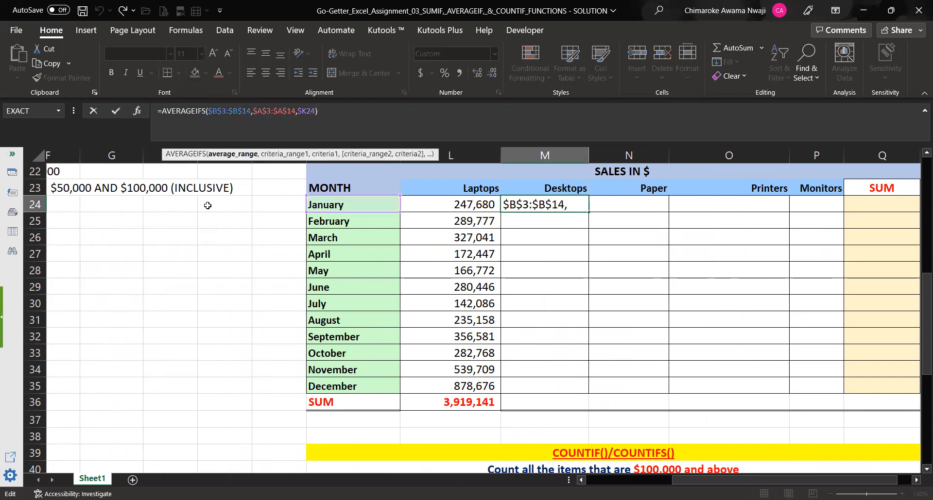
key(Right)
key(BackSpace)
text(C)
key(Right)
key(Right)
key(Right)
key(Right)
key(BackSpace)
text(C)
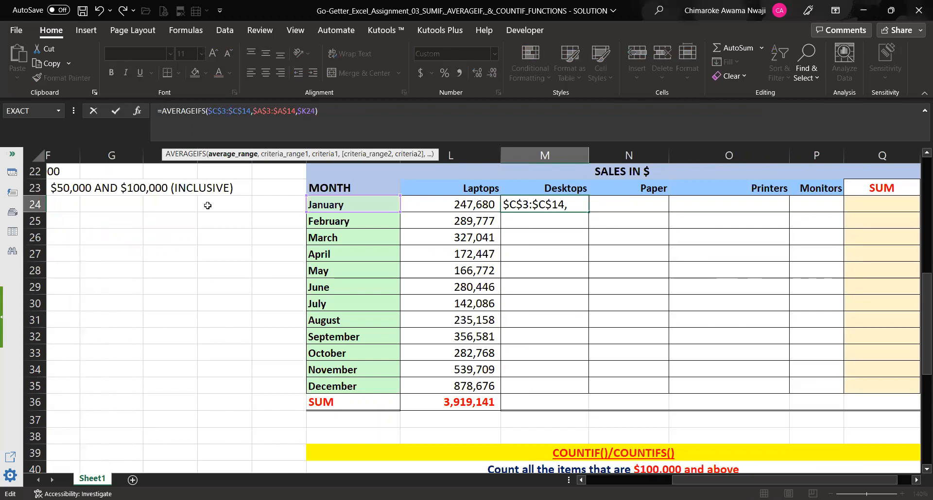
key(Return)
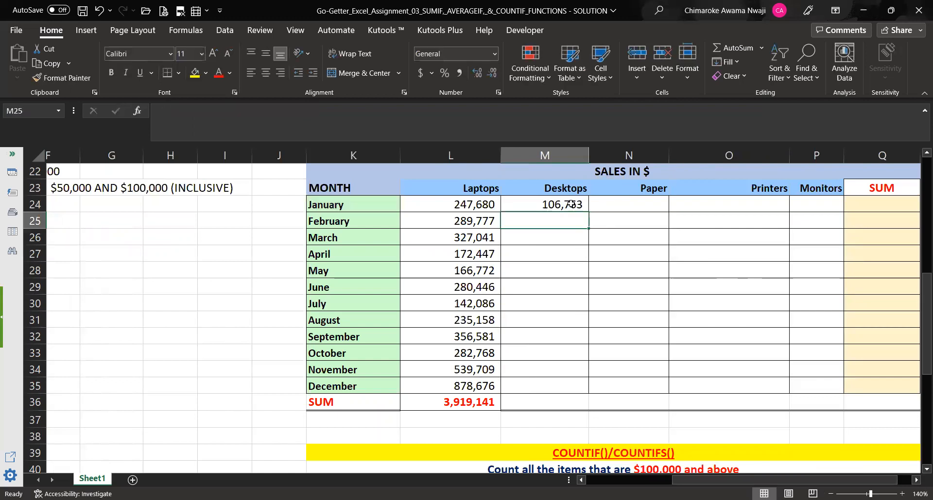
Step: Fill the Desktops formula from M24 down through December and copy M24 across to the Paper, Printers and Monitors cells N24:P24
click(580, 208)
double_click(587, 212)
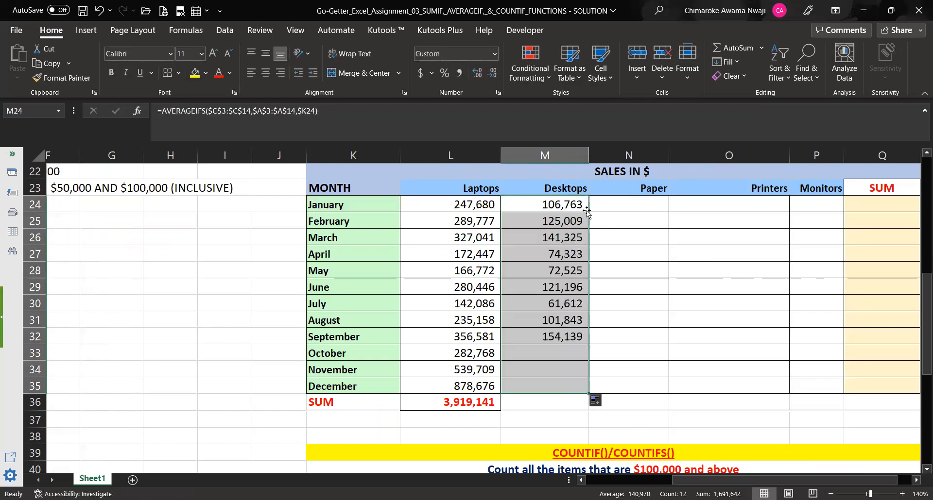
click(582, 207)
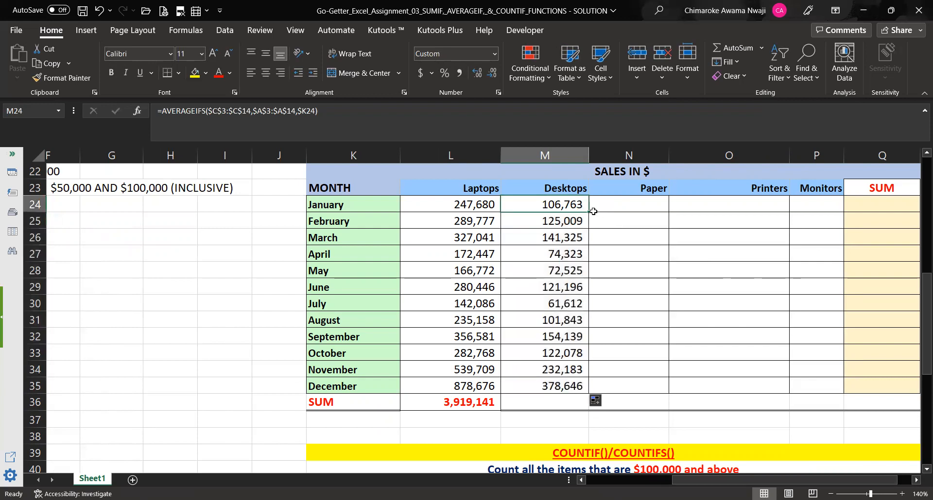
drag(588, 212, 823, 214)
Step: Change the average range in the January Paper formula in N24 to $D$3:$D$14
click(642, 206)
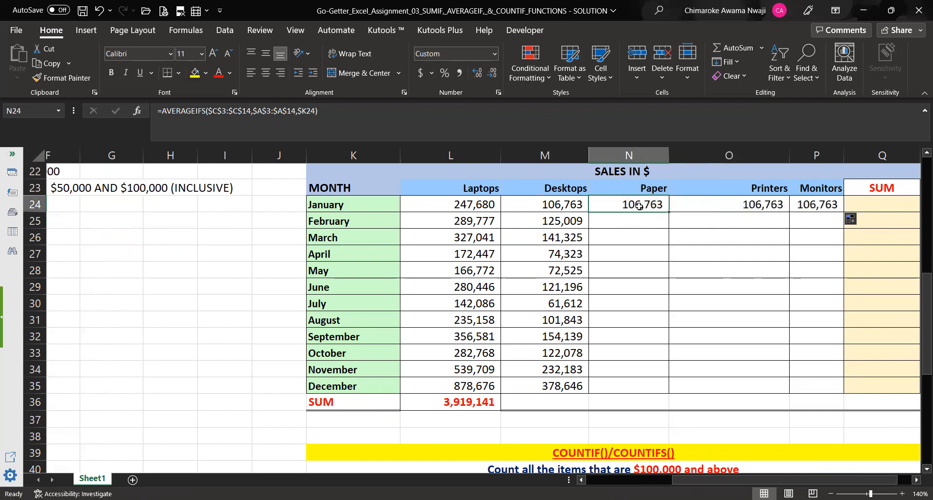
click(214, 111)
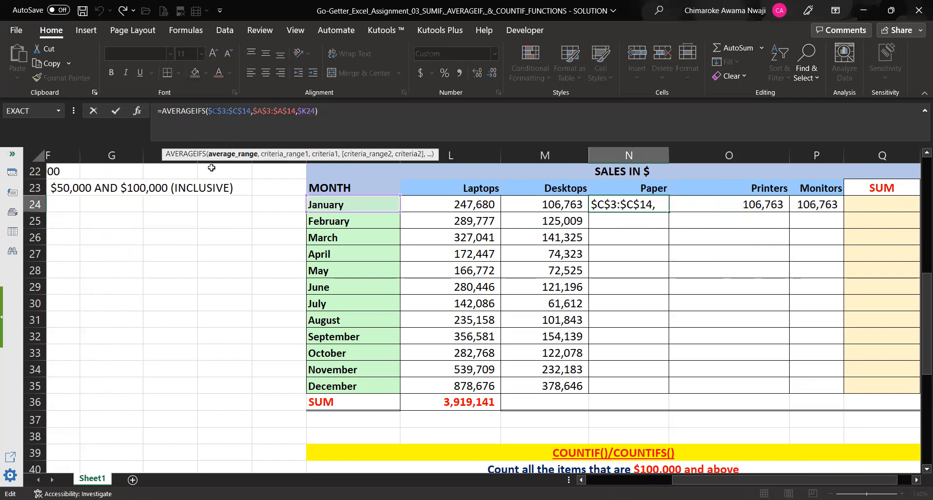
key(BackSpace)
text(D)
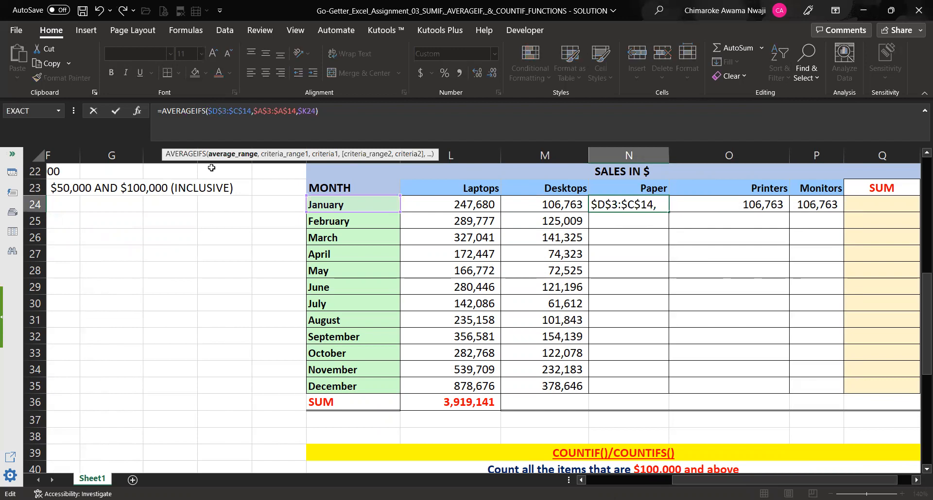
key(BackSpace)
text(D)
key(ctrl+Return)
Step: Change the average range in the January Printers formula in O24 to $E$3:$E$14
key(Right)
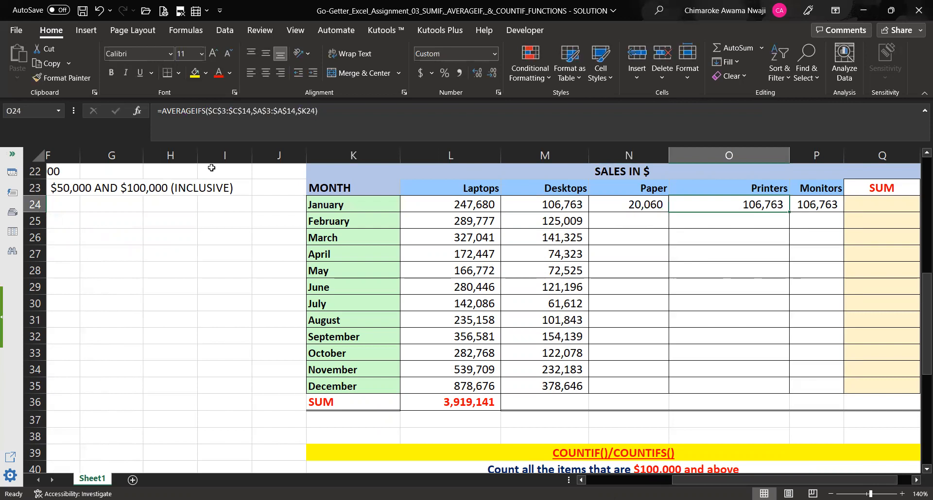
click(212, 113)
key(BackSpace)
text(E)
key(Right)
key(Right)
key(Right)
key(Right)
key(Left)
key(Left)
key(Delete)
text(E)
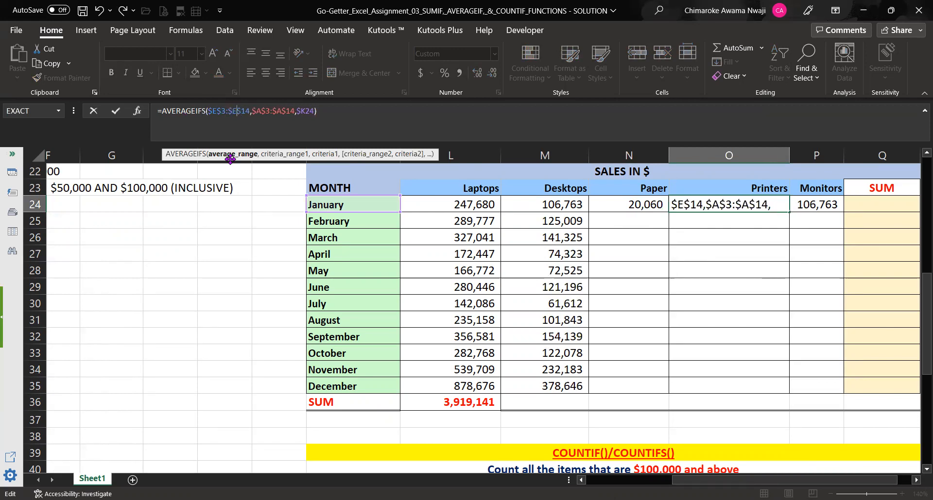
key(Tab)
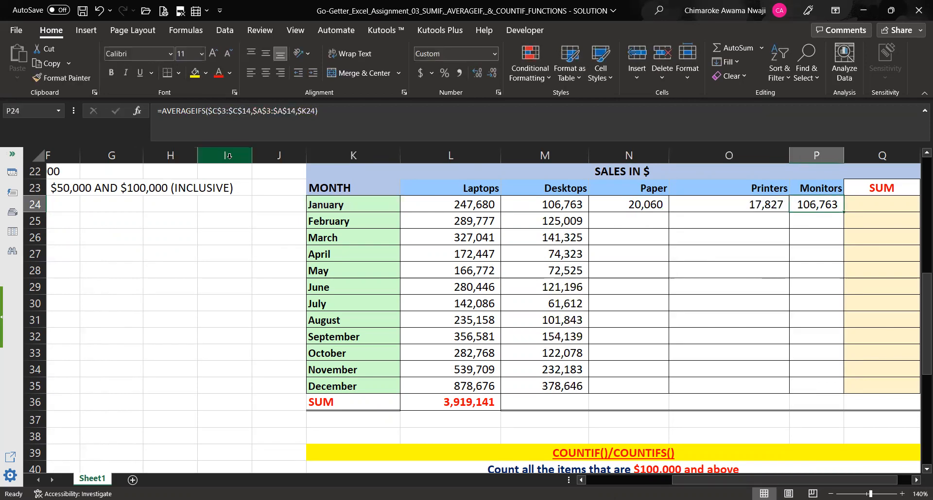
Step: Change the average range in the January Monitors formula in P24 to $F$3:$F$14
key(F2)
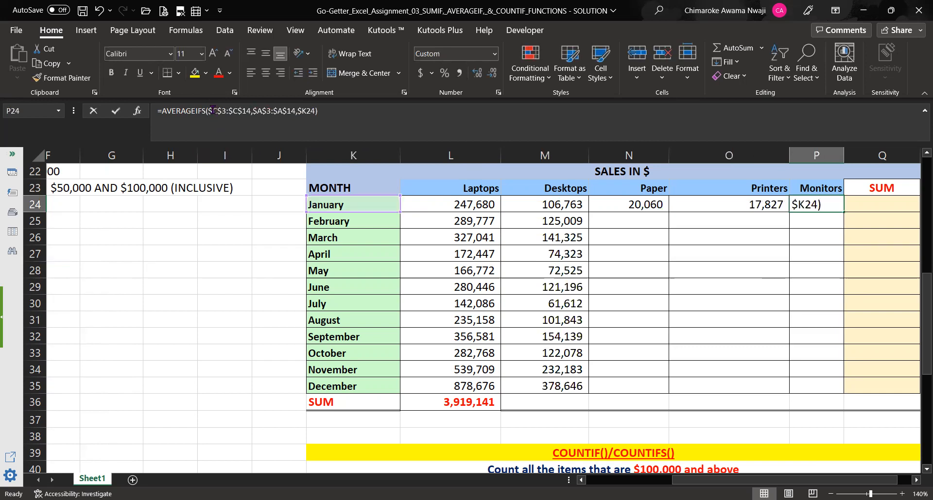
click(217, 128)
key(BackSpace)
text(F)
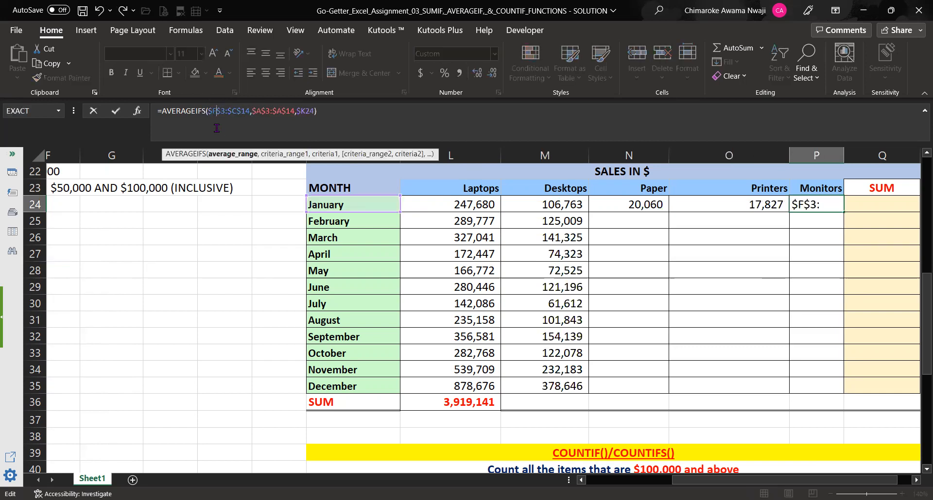
key(Right)
key(Right)
key(BackSpace)
text(F)
key(Return)
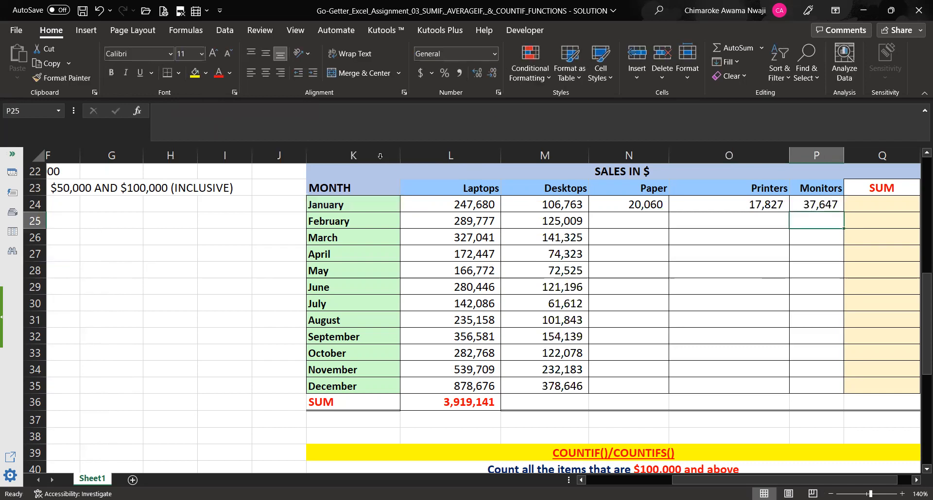
Step: Fill the N24:P24 formulas down through December and extend the Laptops total in L36 across the SUM row to P36
click(609, 204)
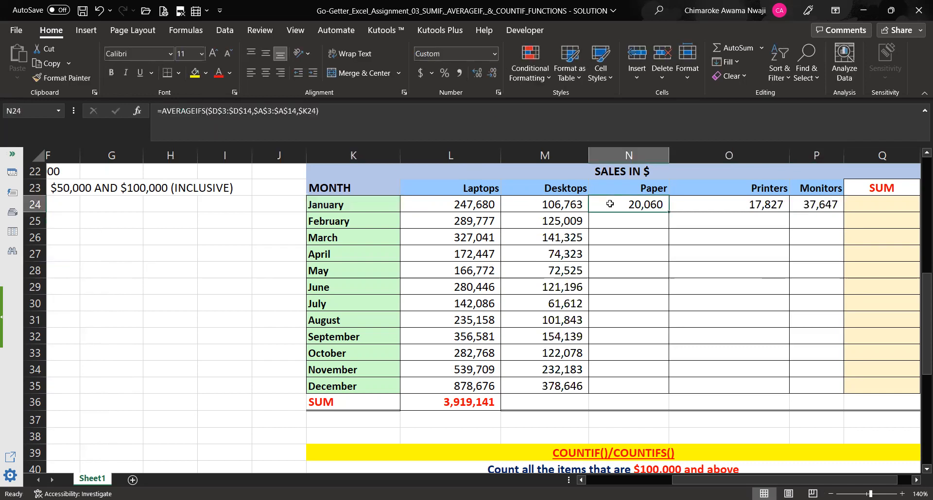
key(shift+Right)
key(shift+Right)
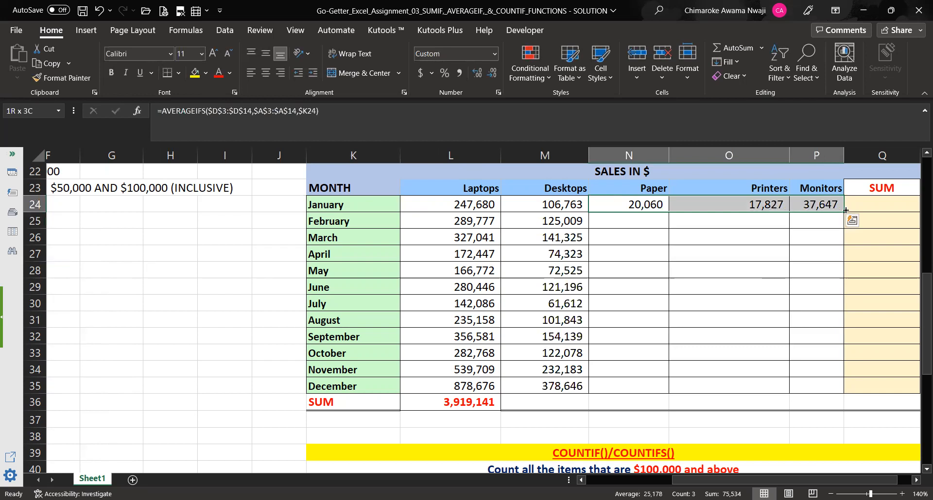
double_click(844, 212)
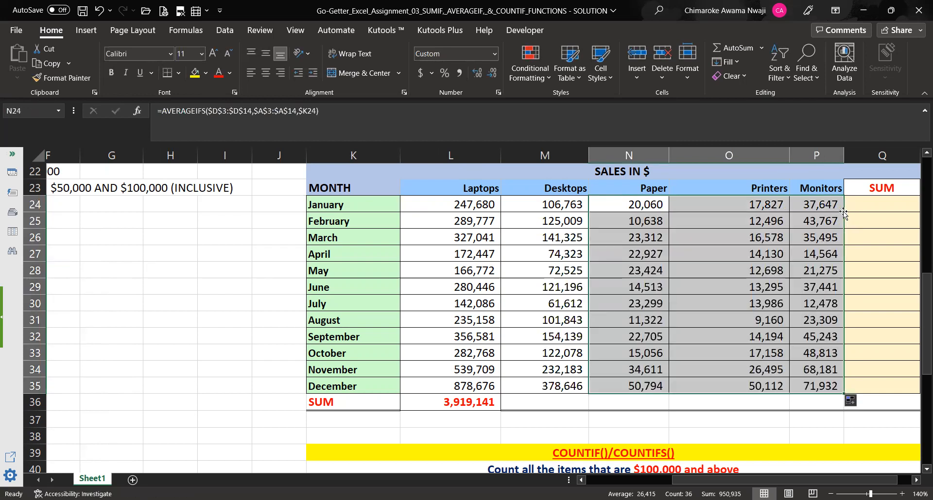
click(454, 404)
drag(501, 411, 826, 382)
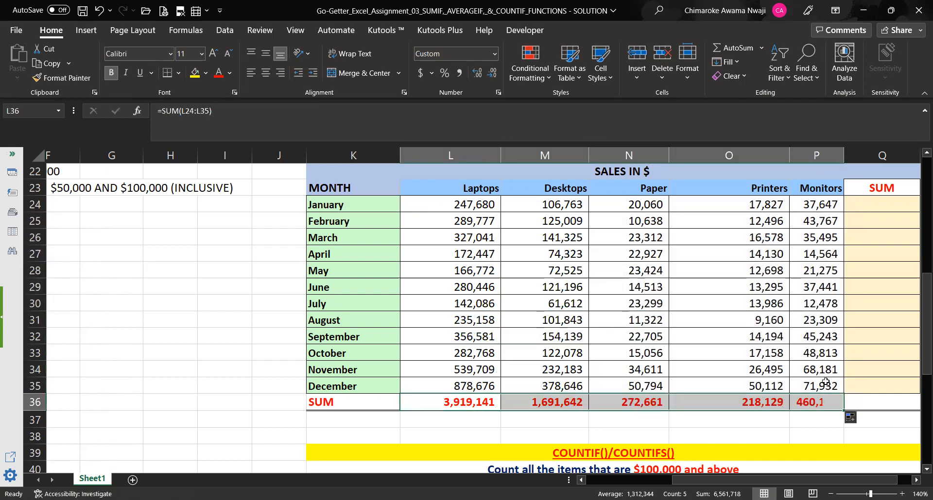
Step: Total the January row in Q24 with =SUM(L24:P24) and fill the formula down the SUM column to December in Q35
click(893, 208)
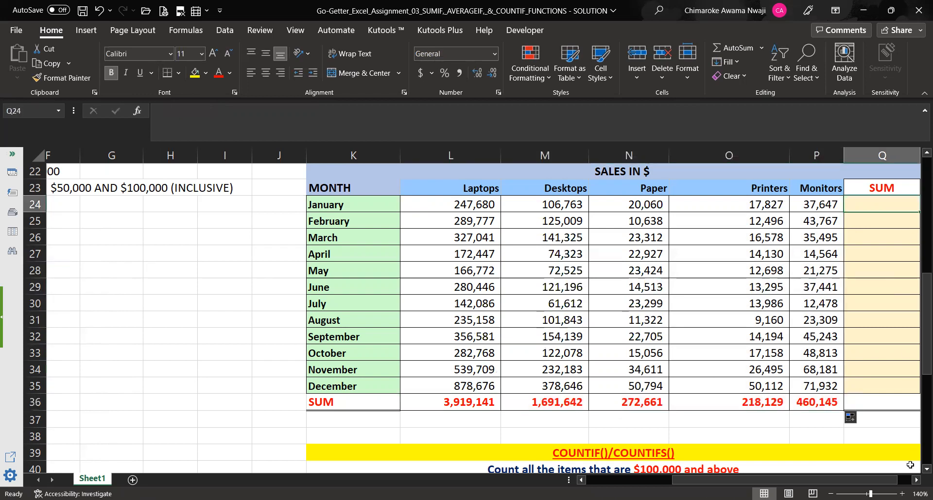
click(917, 480)
click(917, 480)
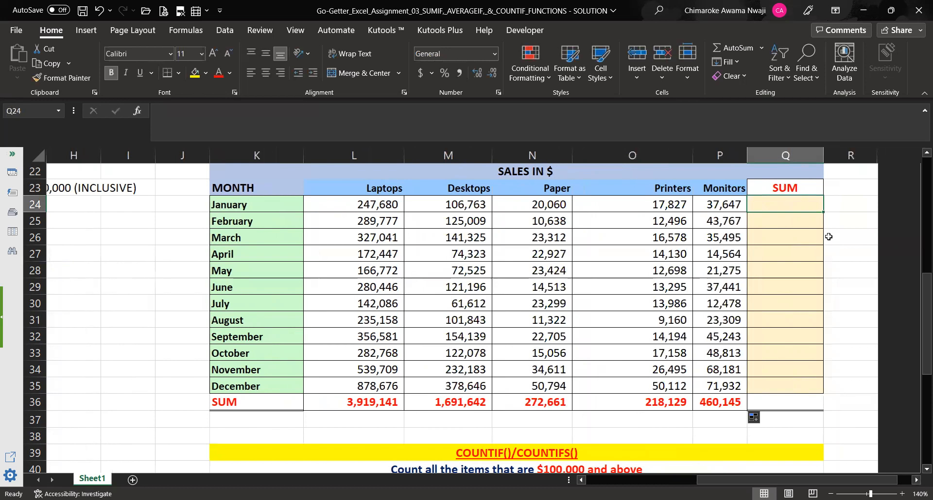
text(=)
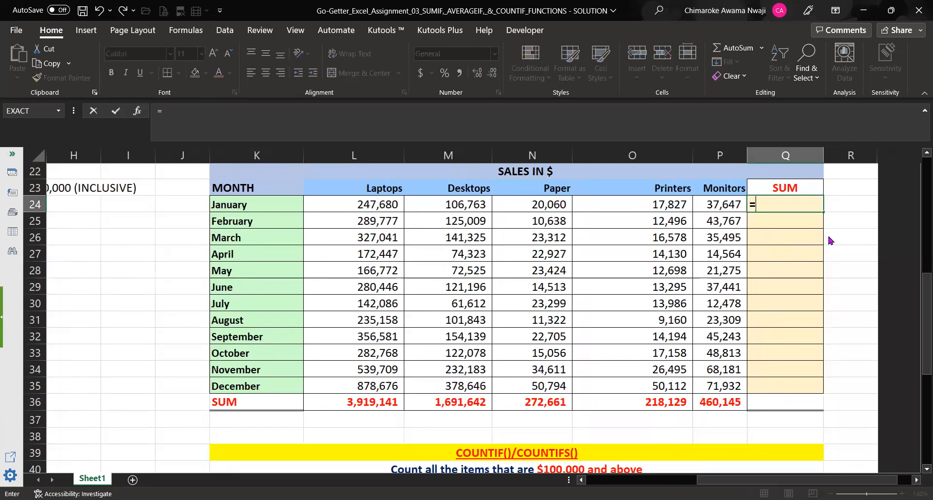
text(SUM()
click(373, 206)
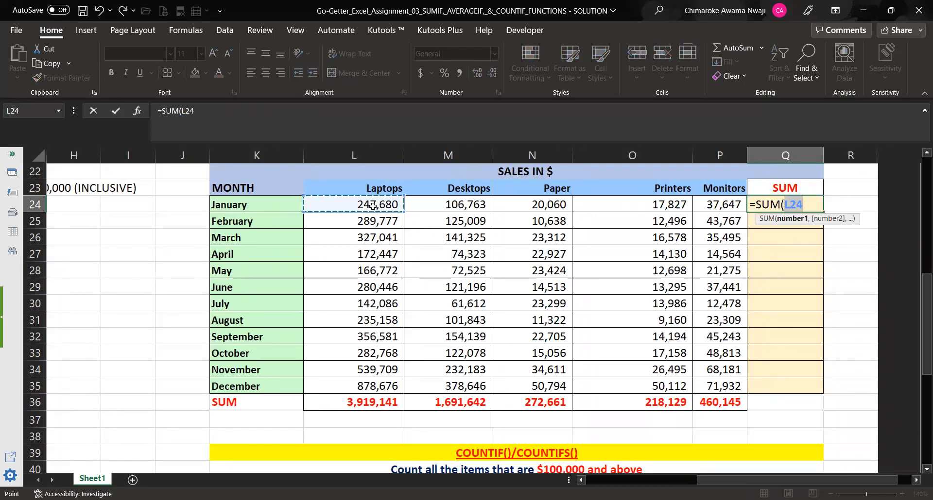
drag(372, 206, 481, 206)
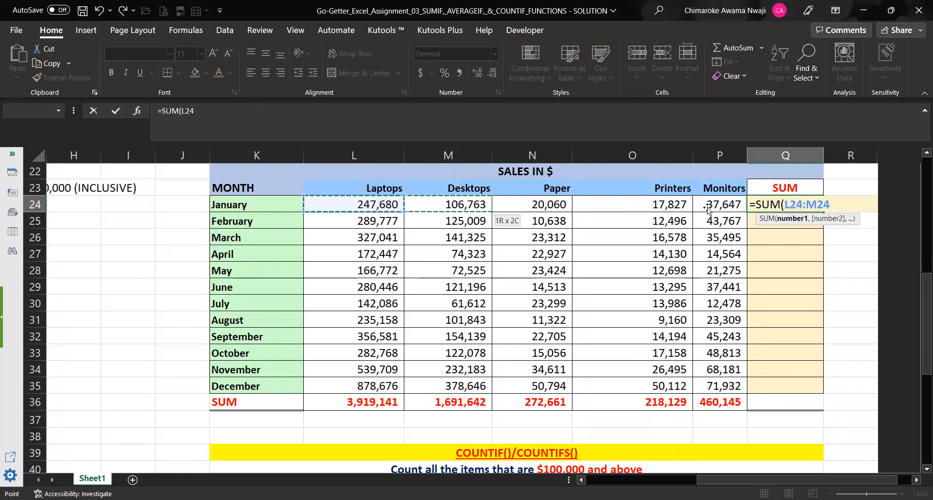
drag(708, 209, 710, 207)
text())
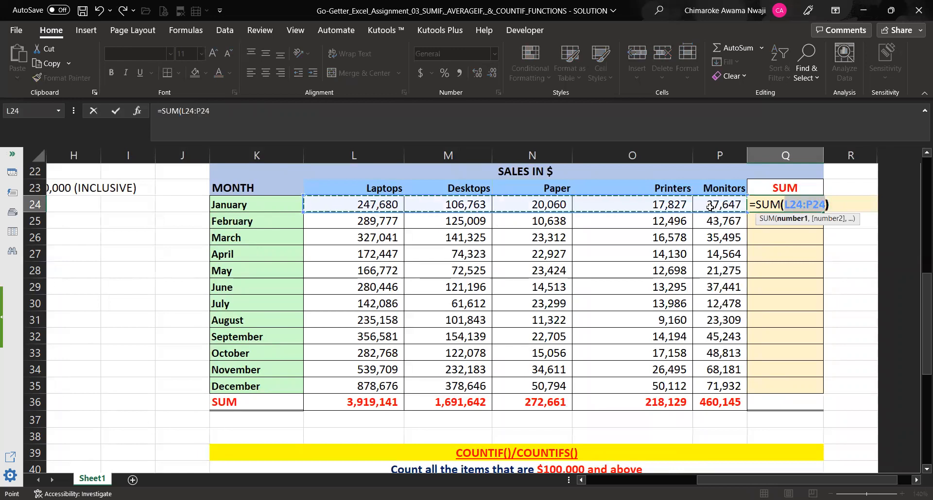
key(Return)
click(810, 205)
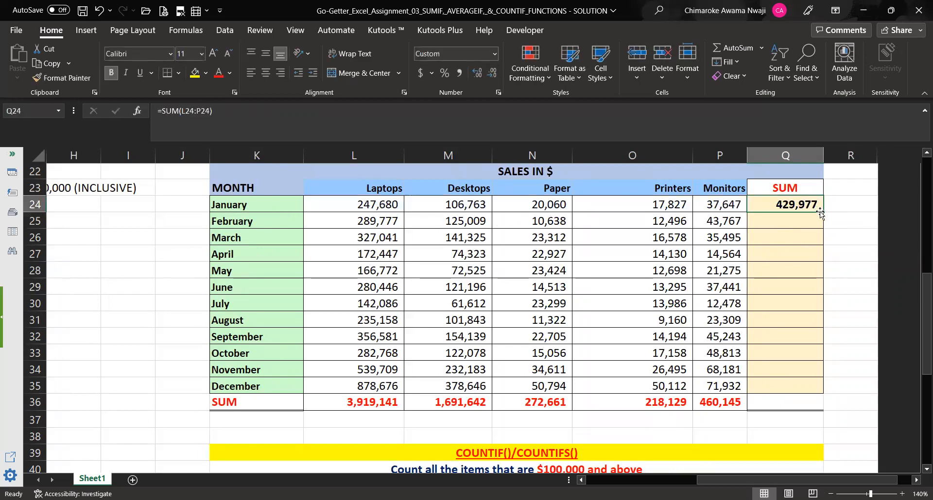
drag(822, 213, 824, 389)
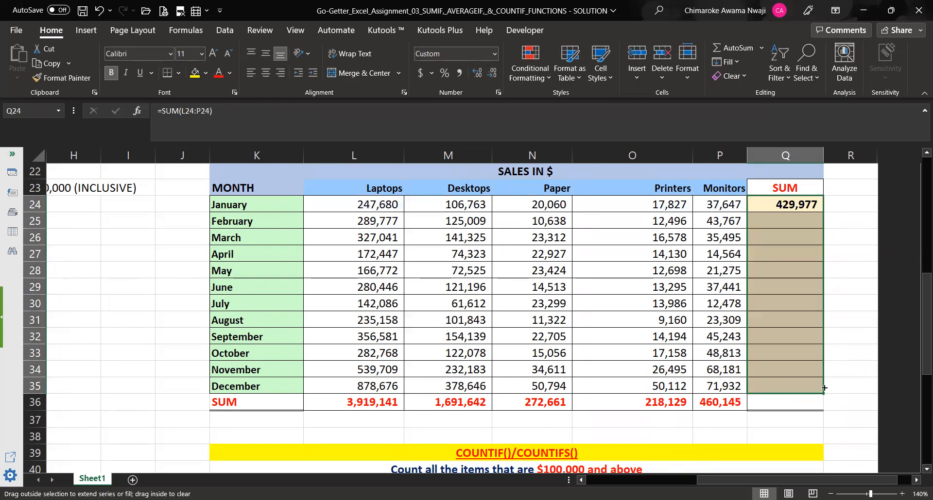
Step: Add the grand total in Q36 by summing the product totals L36:P36
click(798, 404)
text(=)
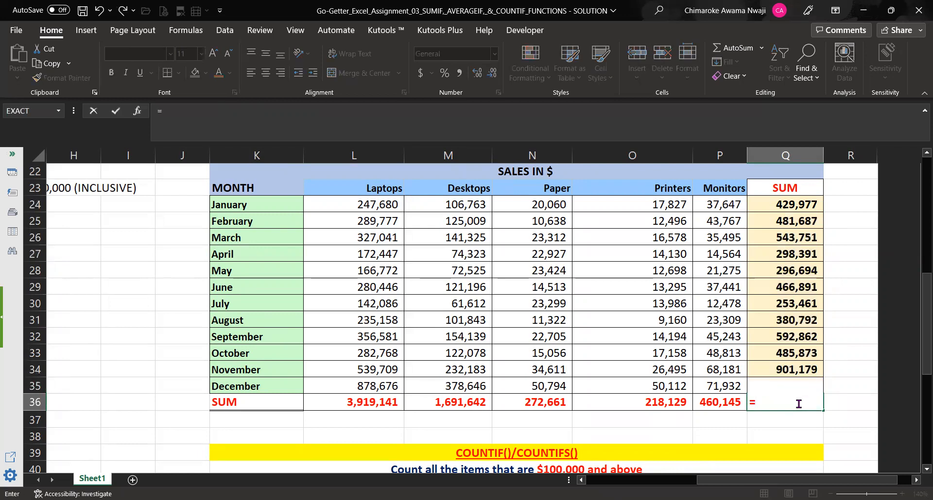
text(SUM()
click(359, 403)
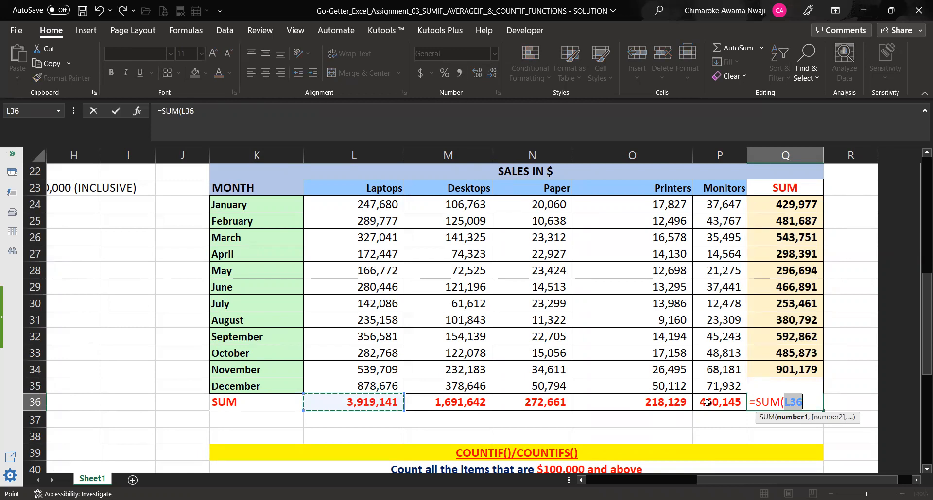
shift+click(707, 402)
key(Return)
Step: Start a small sample list in the empty area beside the source data by entering JAN in H6, H7 and H8
mouse_move(919, 368)
mouse_down()
mouse_move(919, 298)
mouse_move(919, 355)
mouse_up()
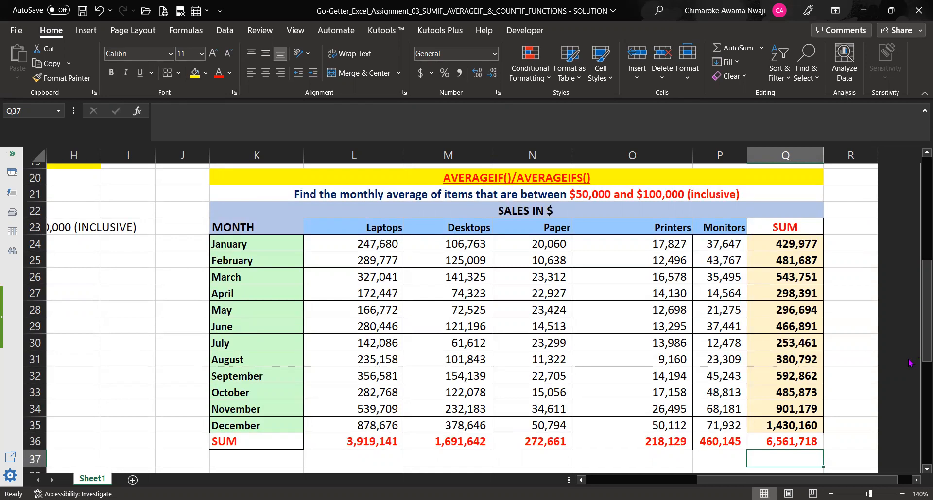
drag(918, 354, 920, 291)
drag(782, 482, 731, 481)
drag(919, 286, 920, 214)
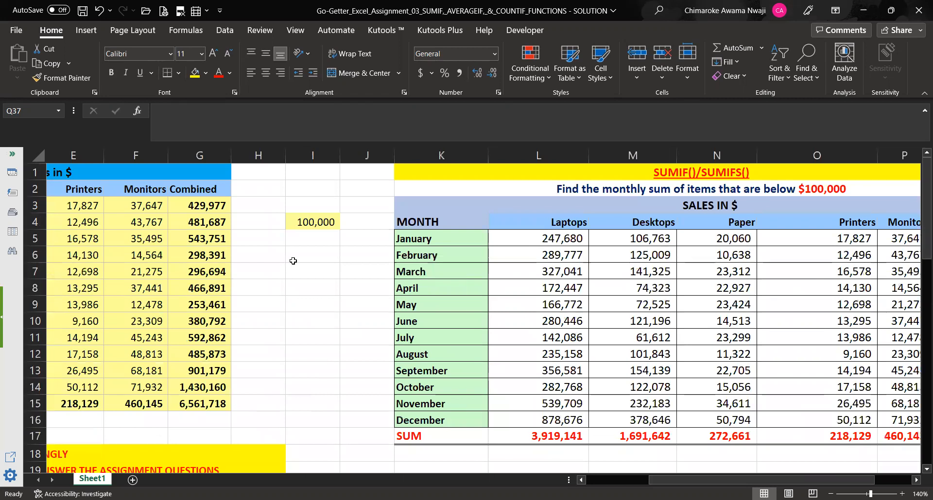
click(297, 257)
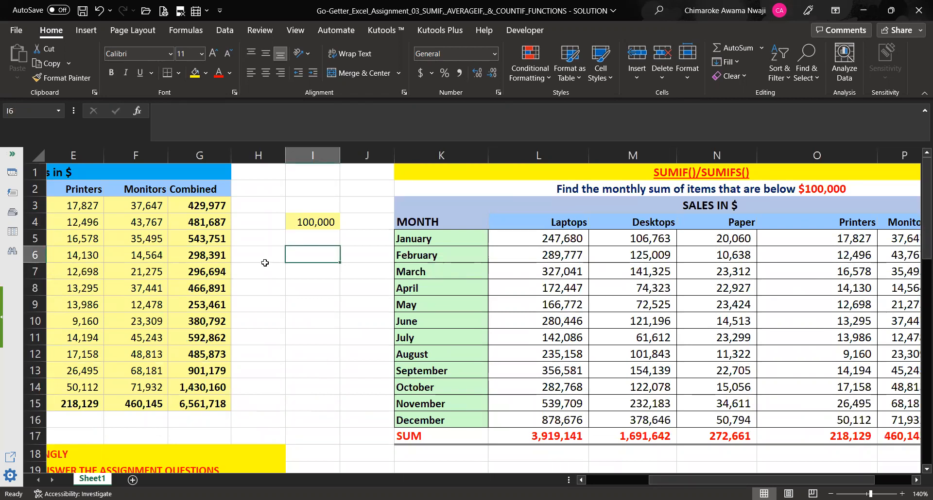
click(269, 257)
text(JA)
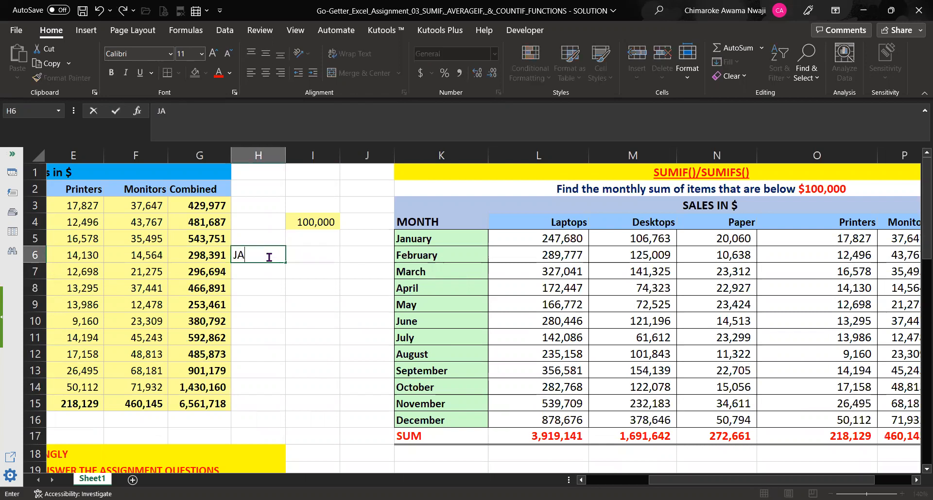
text(N)
key(Return)
text(J)
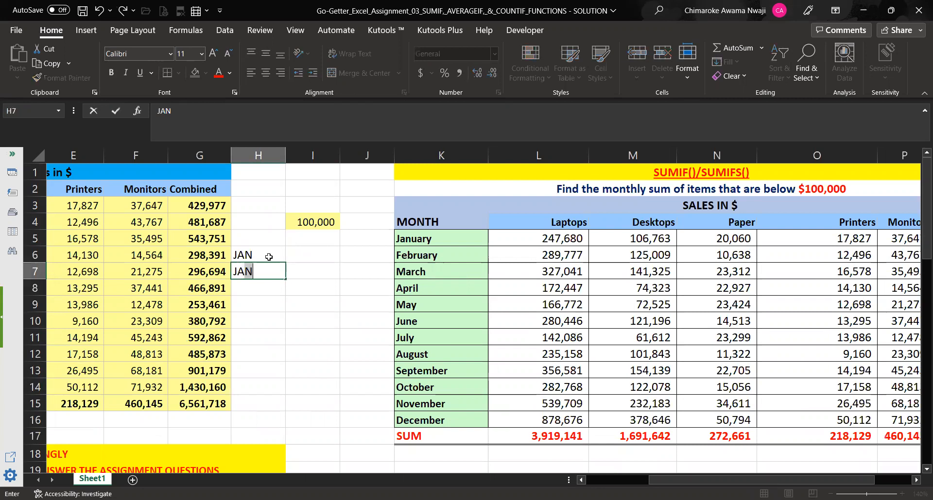
key(Return)
text(JAN)
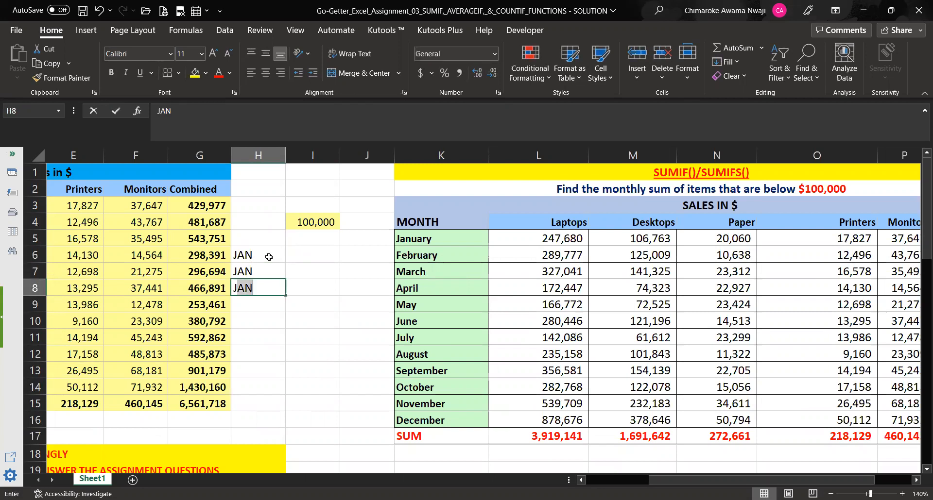
key(Return)
Step: Continue the sample month list with FEB in H9:H10, MAR in H11 and APR in H12:H13
text(FE)
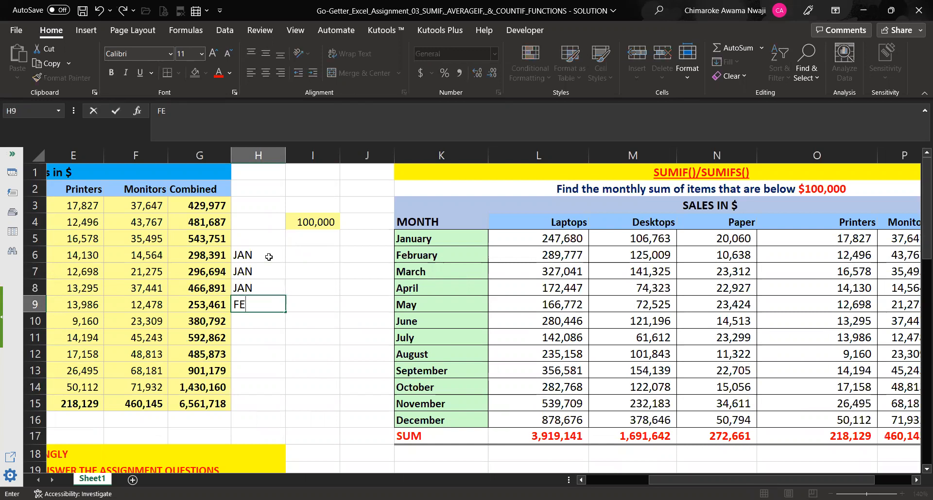
text(B)
key(Return)
text(FE)
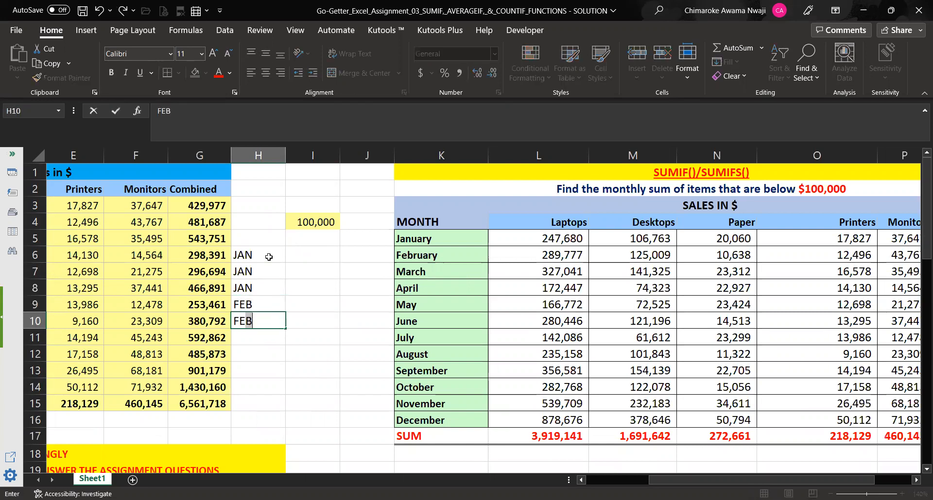
key(Return)
text(M)
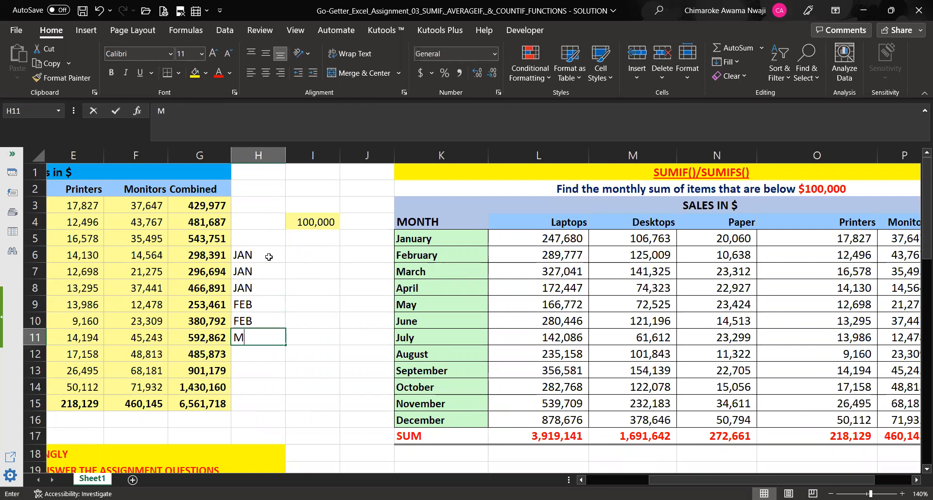
text(AR)
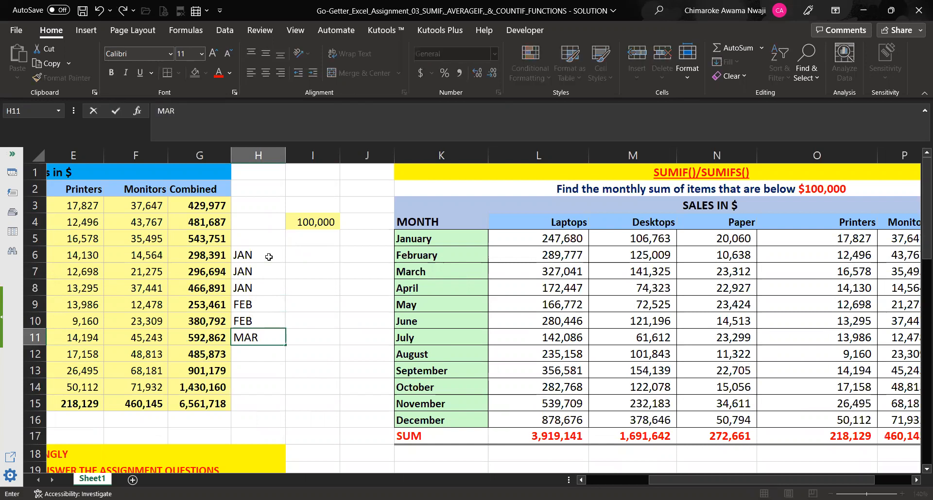
key(Return)
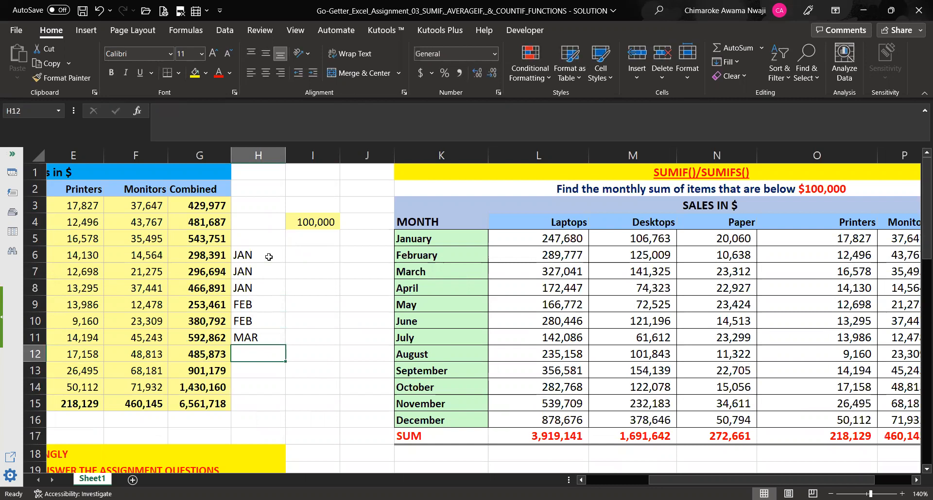
text(A)
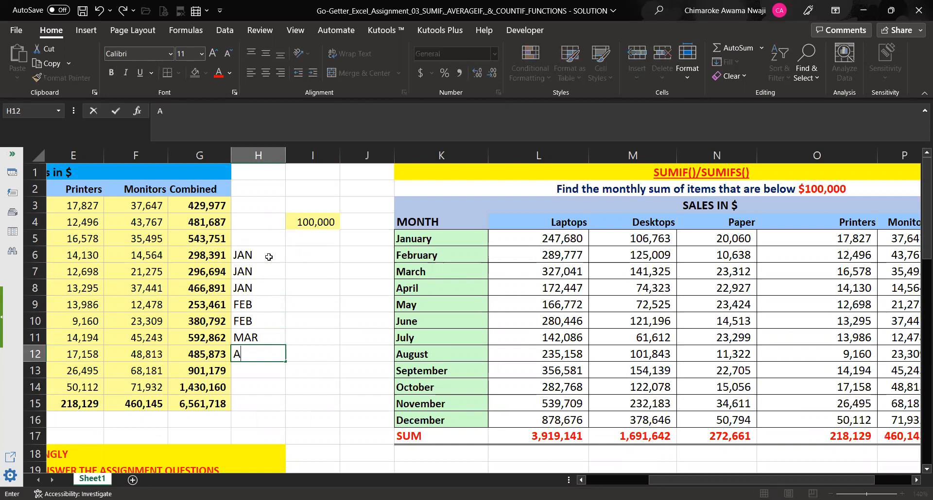
text(PR)
key(Return)
text(AP)
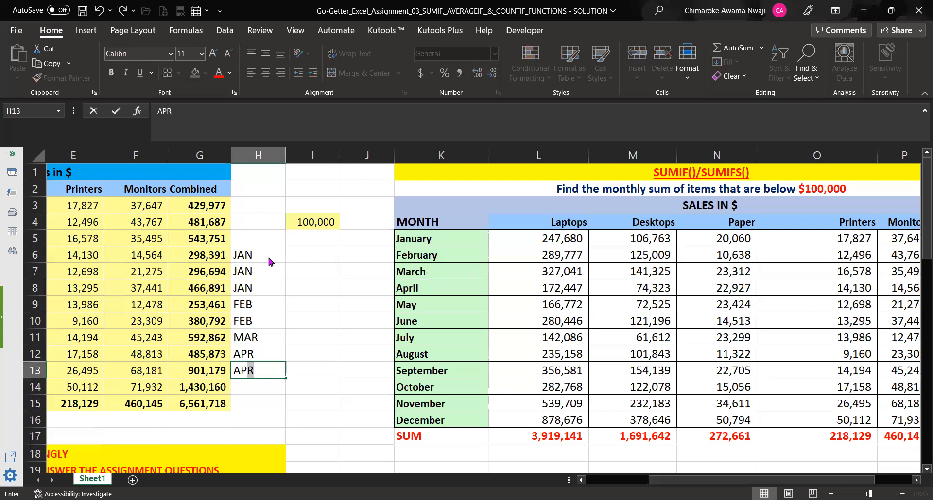
key(Return)
Step: Enter the sample values 10, 15 and 20 in I6:I8 beside the three JAN labels
key(Up)
key(Up)
key(Up)
key(Up)
key(Up)
key(Up)
key(Up)
key(Up)
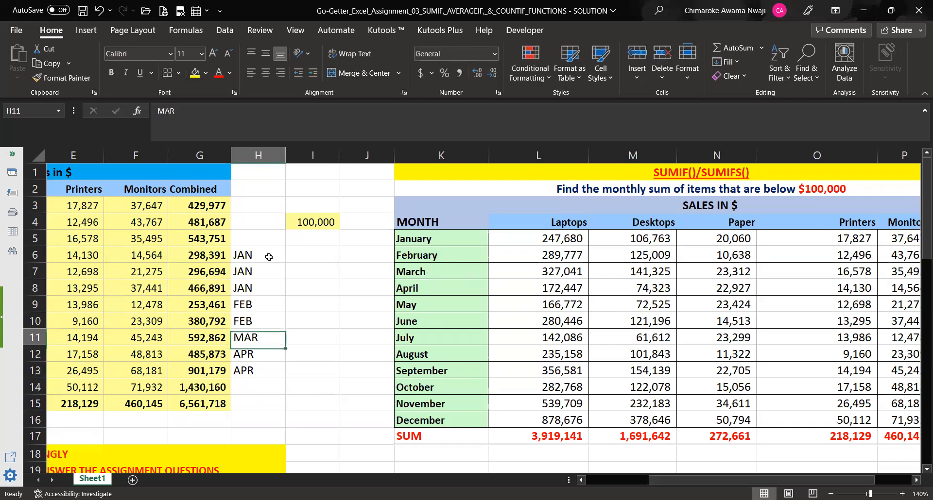
key(Right)
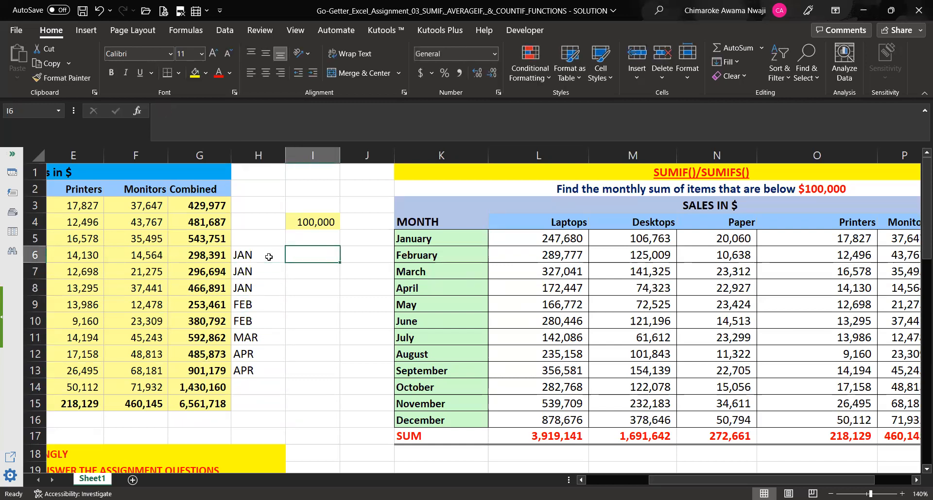
text(10)
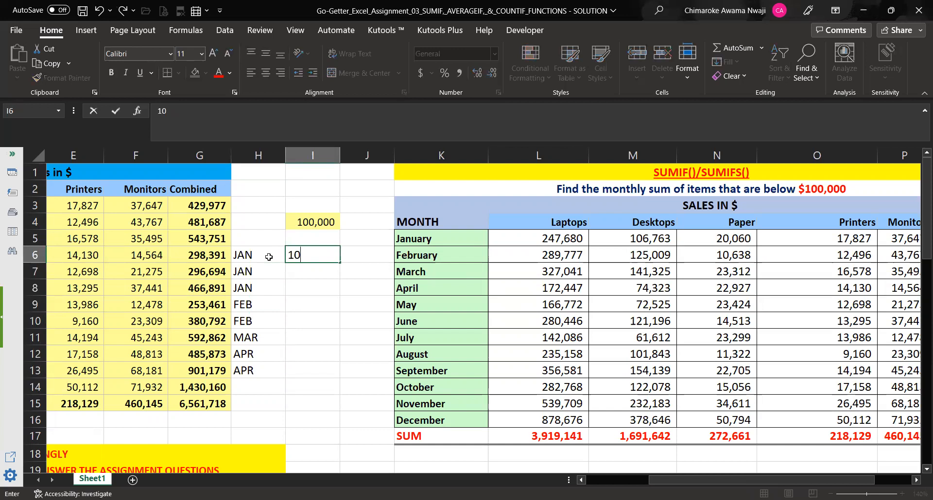
key(Return)
text(1)
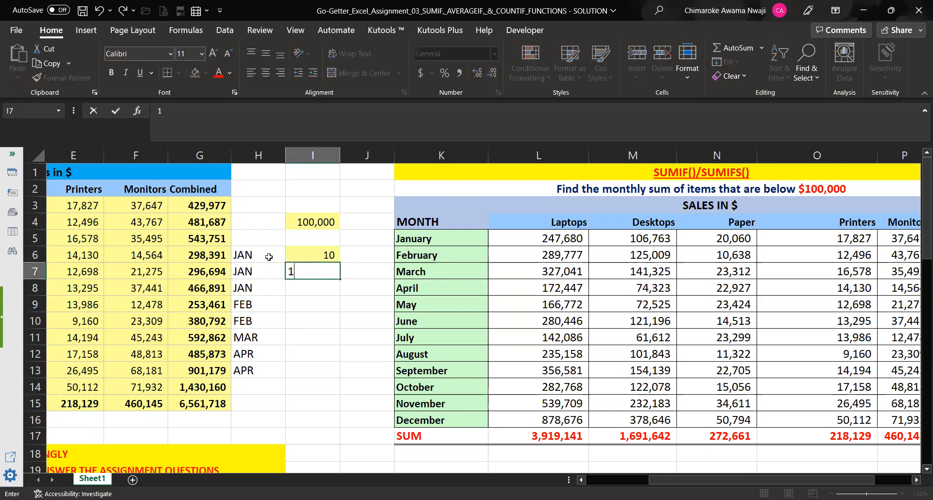
text(5)
key(Return)
text(2)
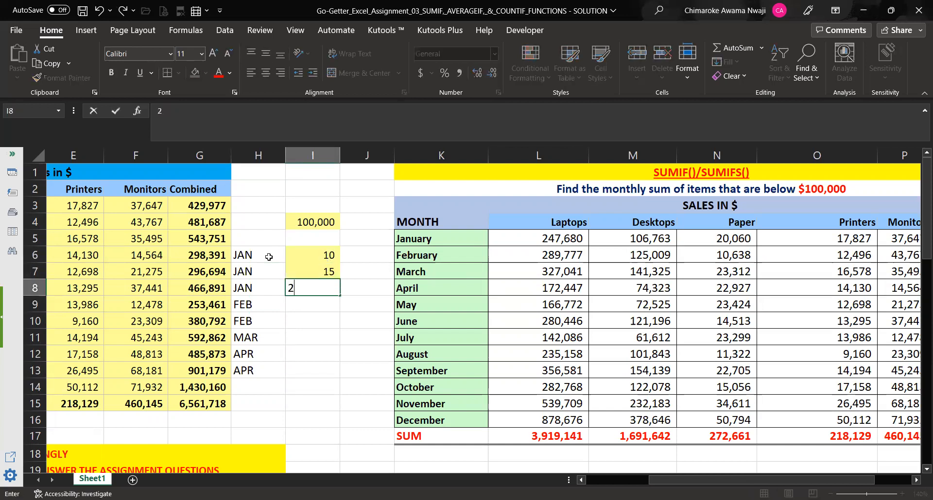
text(0)
key(Return)
Step: Enter the sample values 25 and 30 in I9:I10 beside the two FEB labels
text(2)
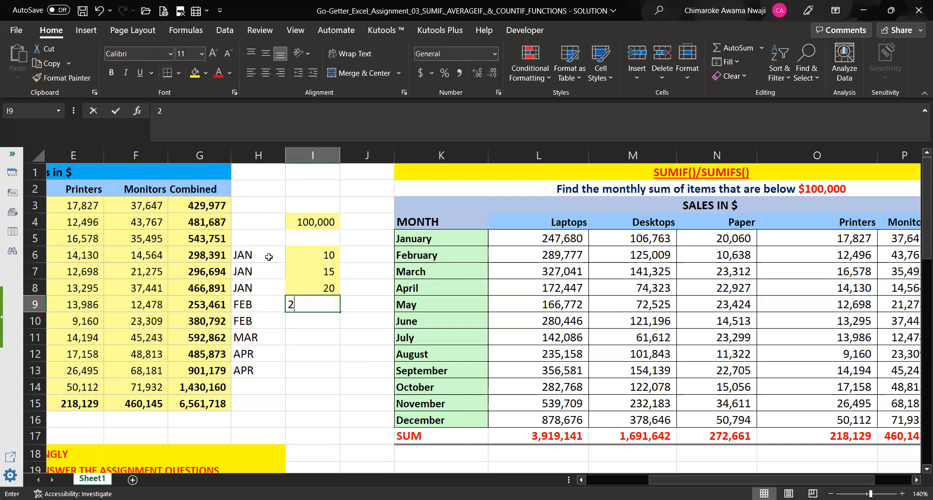
text(5)
key(Return)
text(3)
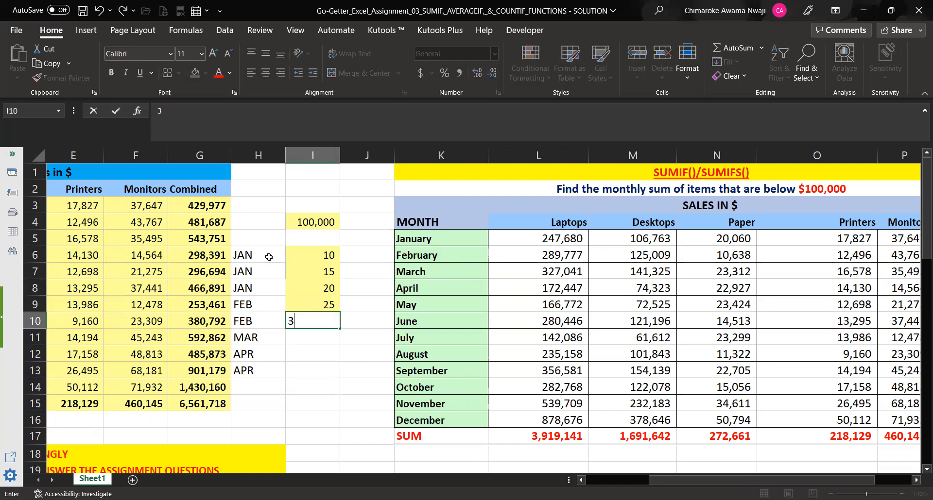
text(0)
key(Return)
Step: Enter 35 beside the MAR label in I11, and 40 and 45 beside the APR labels in I12:I13
text(3)
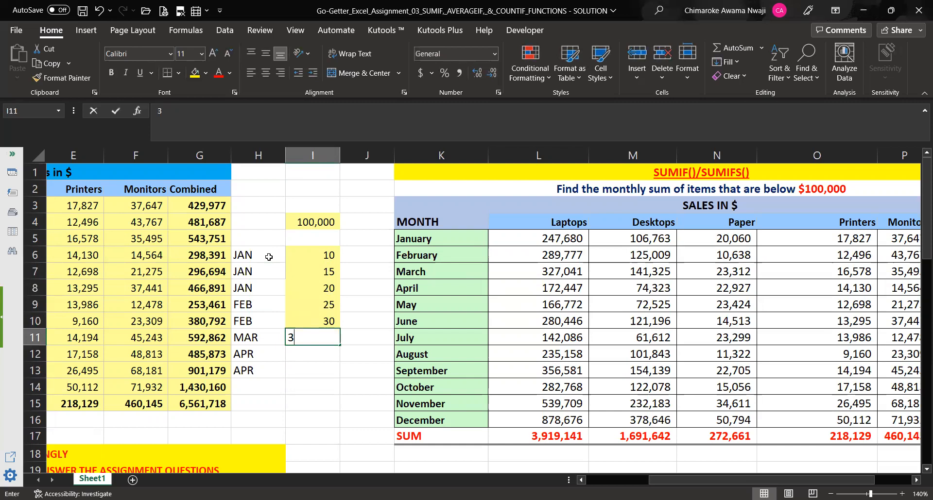
text(5)
key(Return)
text(4)
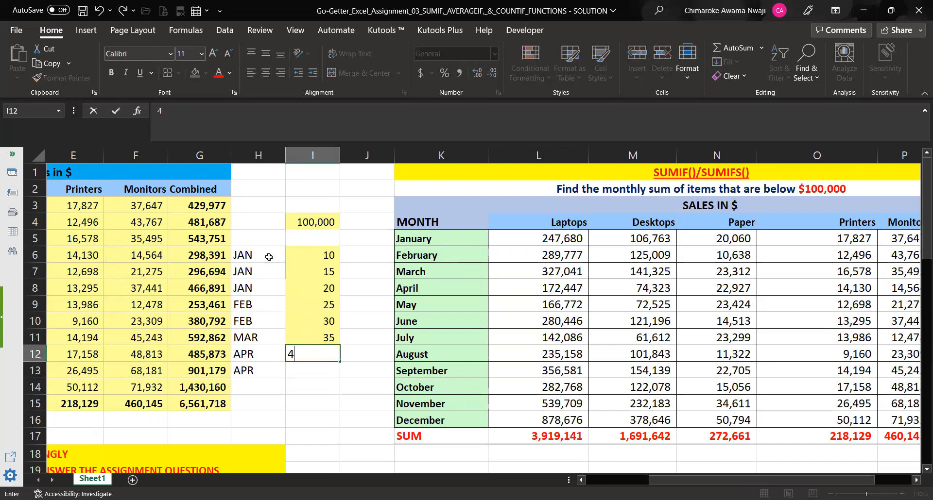
text(0)
key(Return)
text(45)
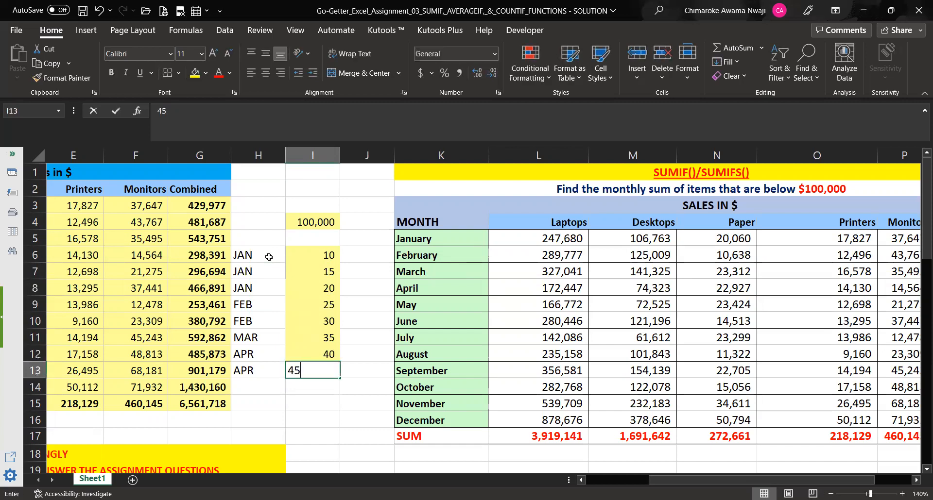
key(Return)
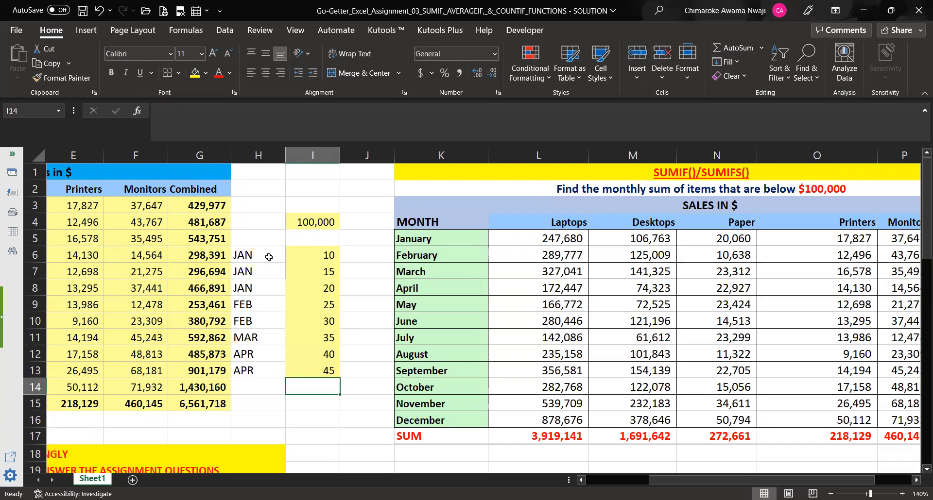
Step: Label H14 as SUM and H15 as AVE below the sample month list
key(Left)
text(SU)
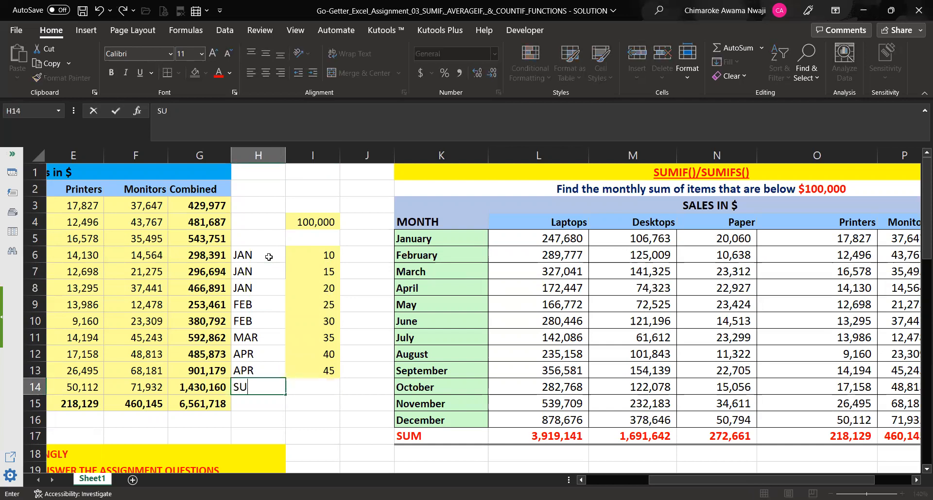
text(M)
key(Return)
text(A)
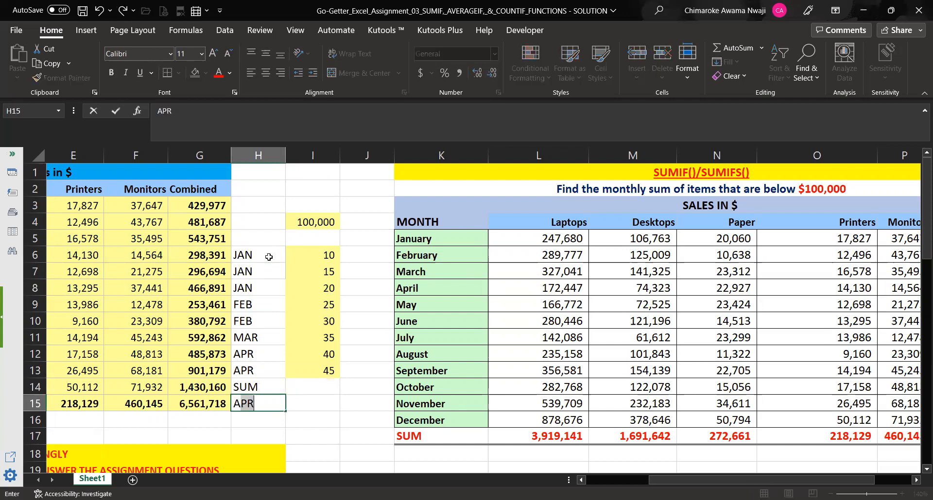
text(VE)
key(Return)
Step: Start a SUMIF formula in I14 beside the SUM label, using the absolute range $H$6:$H$13 for the months
key(Up)
key(Up)
key(Right)
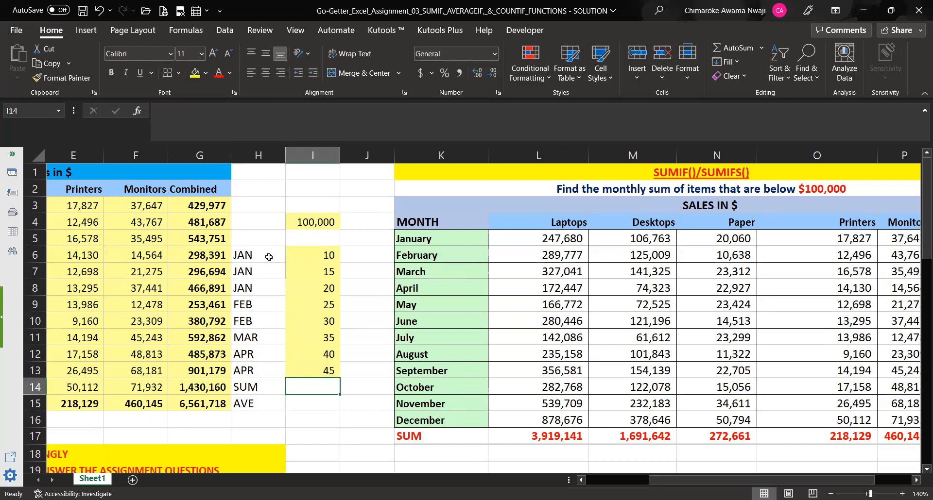
text(=)
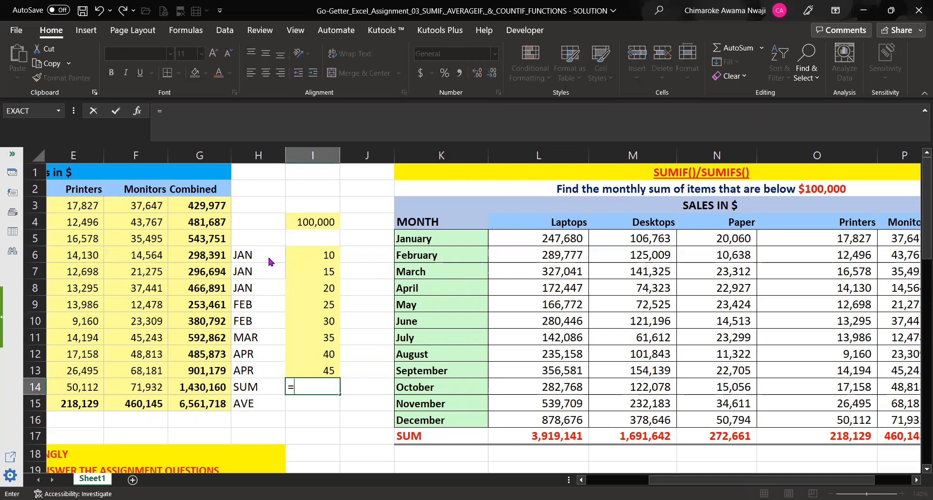
text(SUMIF)
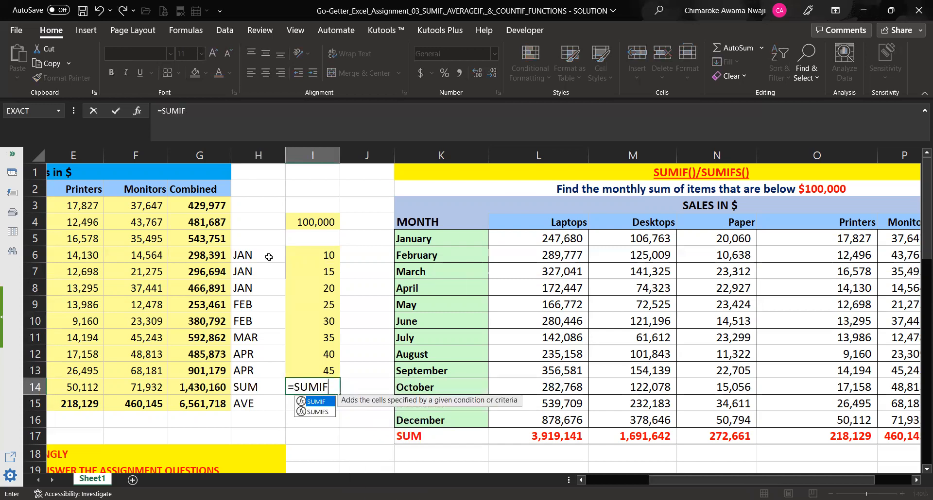
text(()
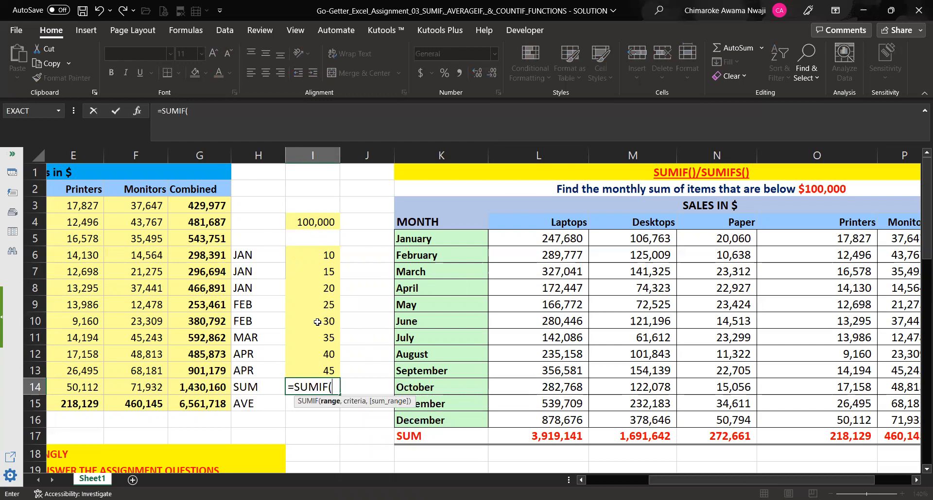
click(249, 254)
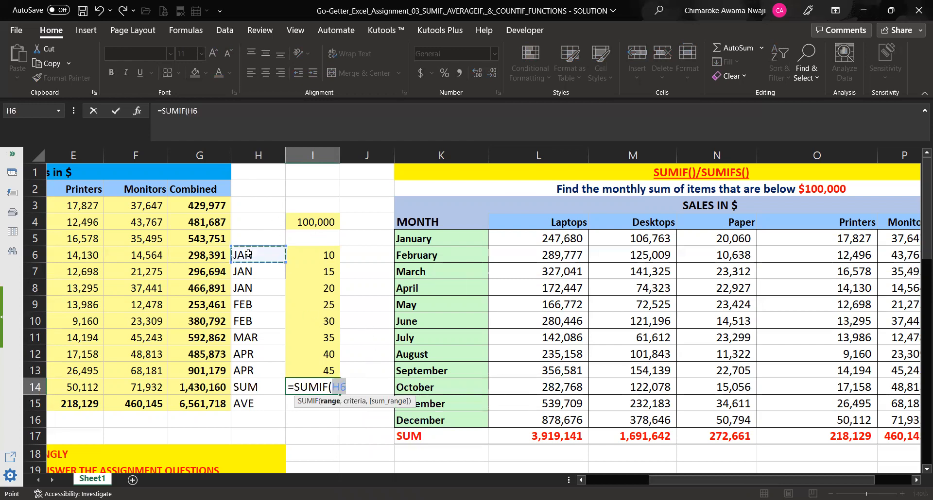
shift+click(243, 370)
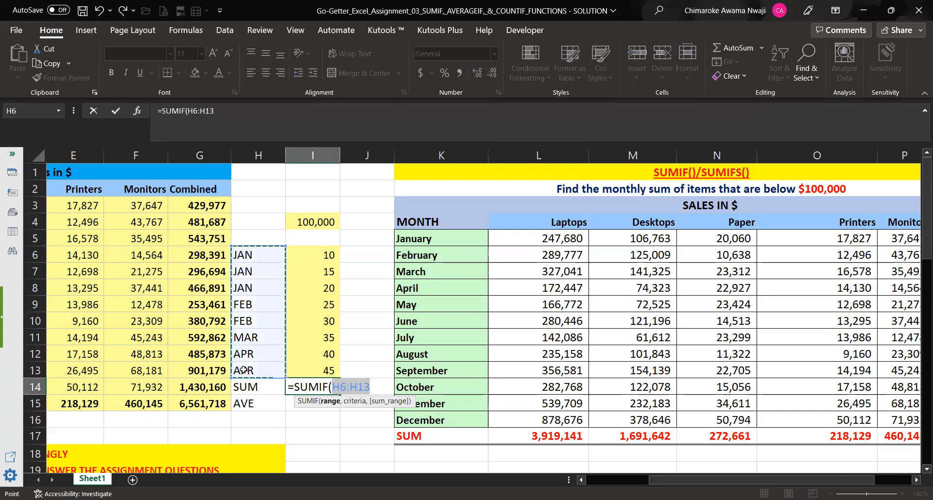
key(F4)
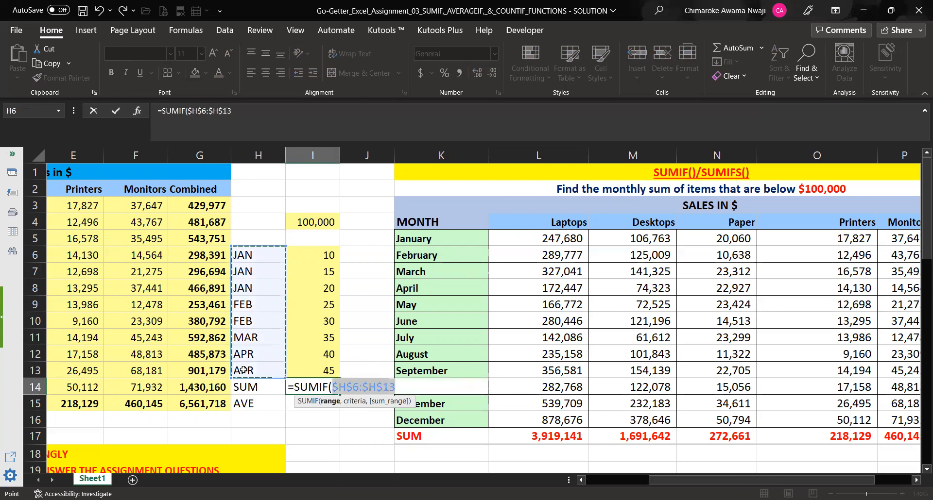
text(,)
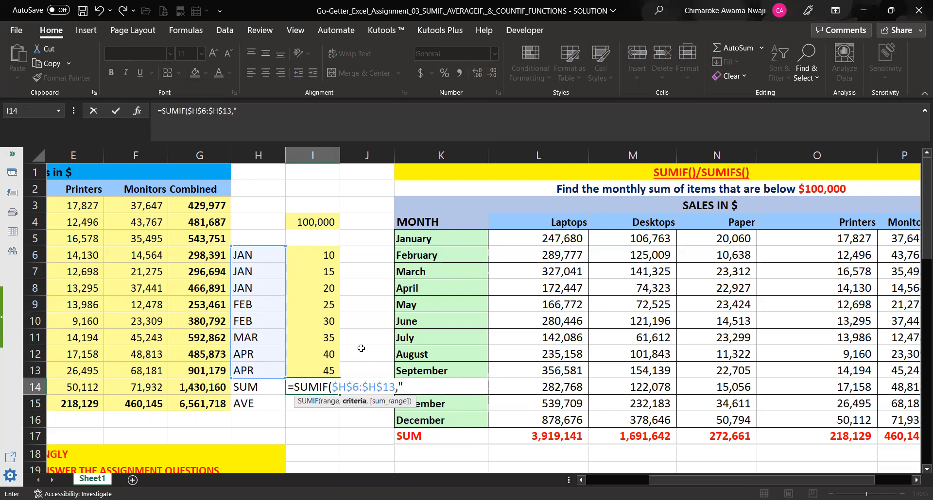
text(JAN")
key(BackSpace)
key(BackSpace)
key(BackSpace)
key(BackSpace)
Step: Complete the SUMIF formula in I14 with $H$6 as the criterion and $I$6:$I$13 as the sum range
click(262, 251)
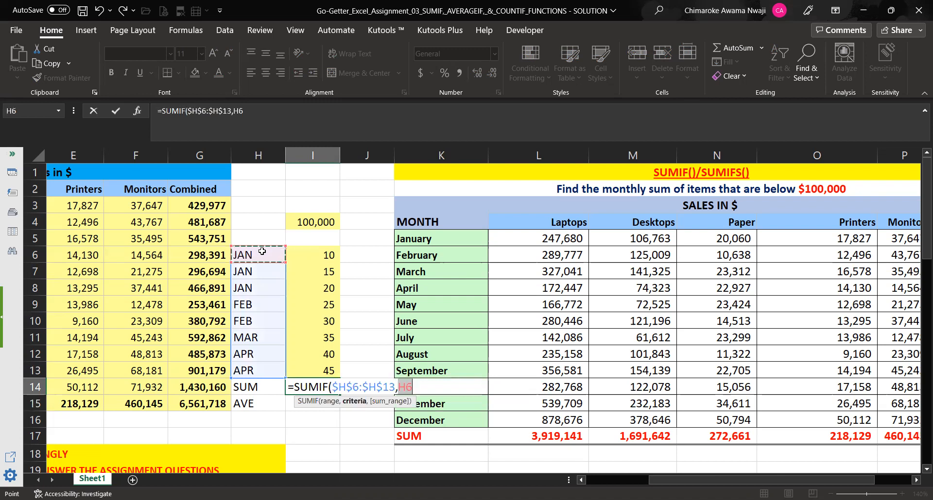
key(F4)
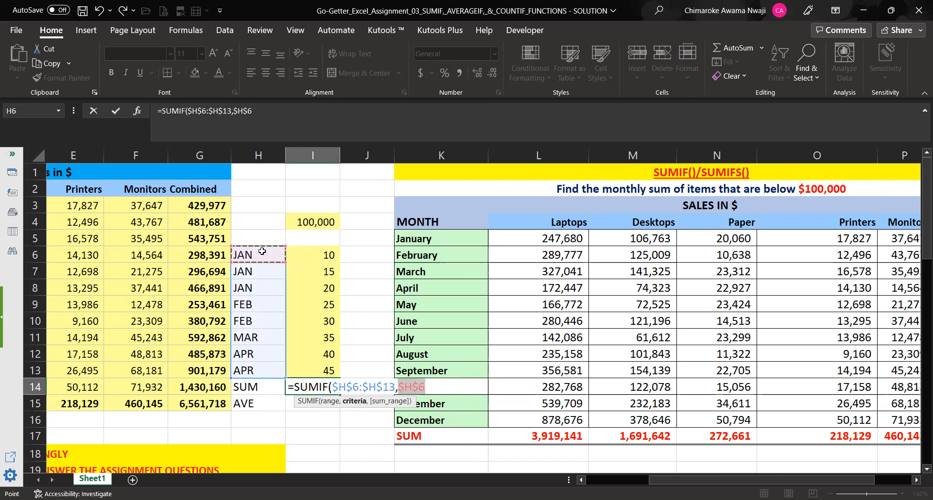
text(,)
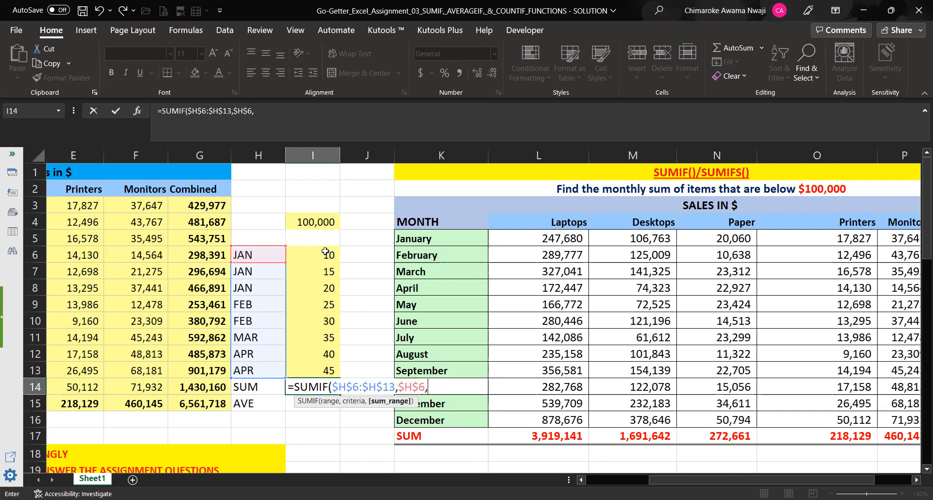
click(321, 254)
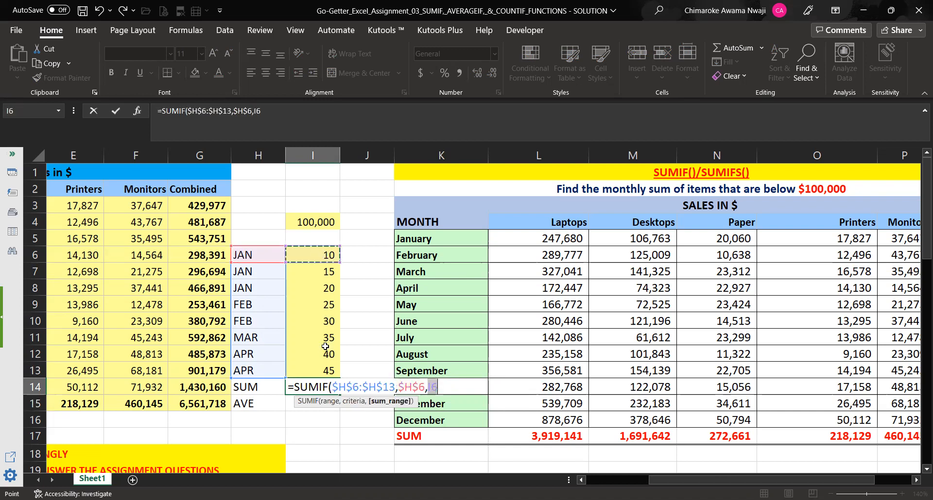
shift+click(322, 370)
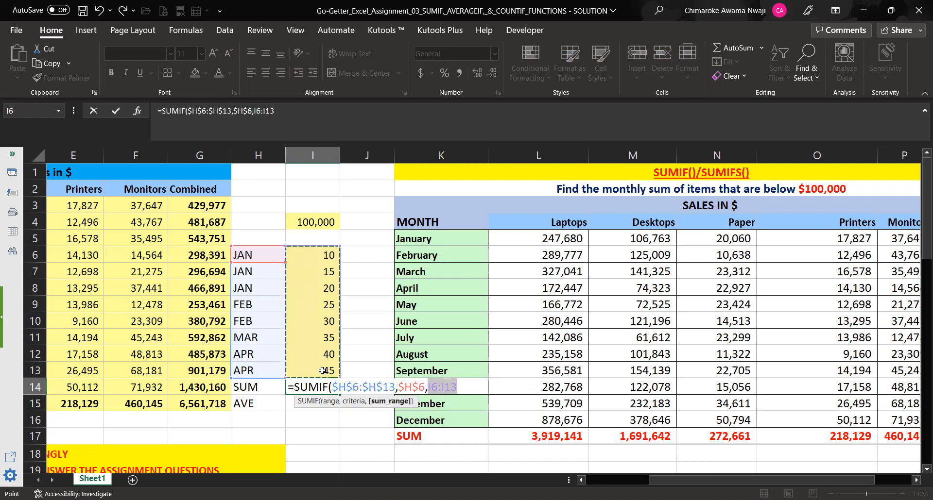
key(F4)
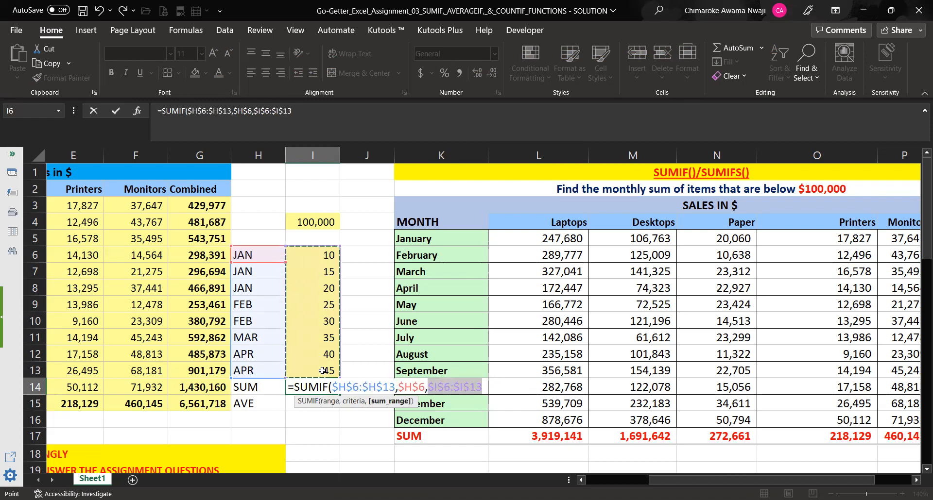
text())
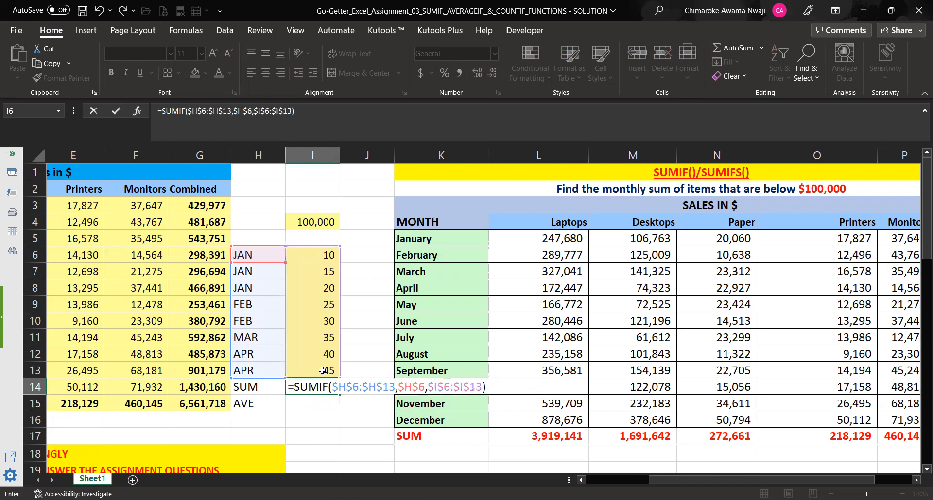
key(Return)
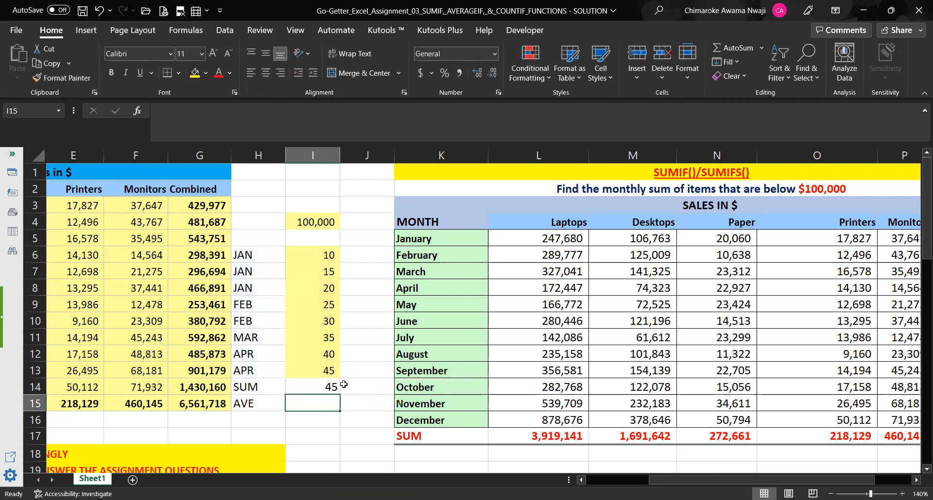
Step: Review the formula in I14 and check it against the sum of the three JAN values in I6:I8
click(337, 386)
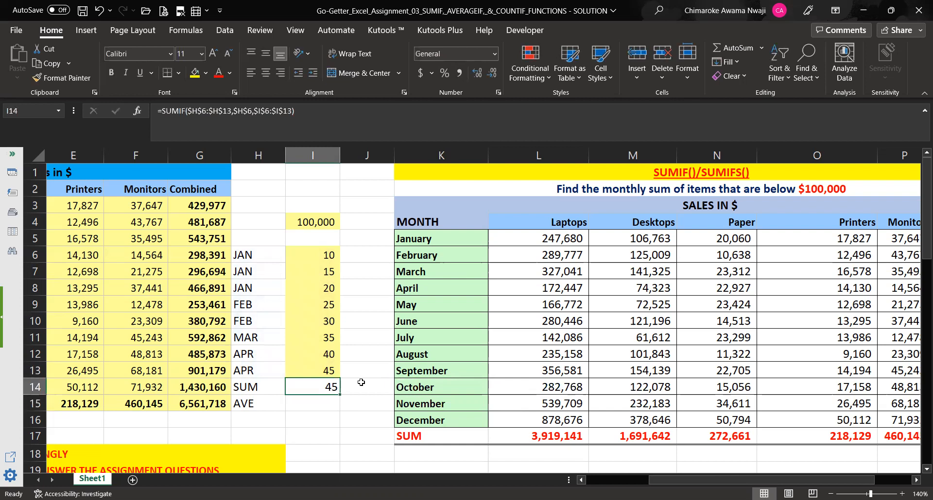
click(329, 258)
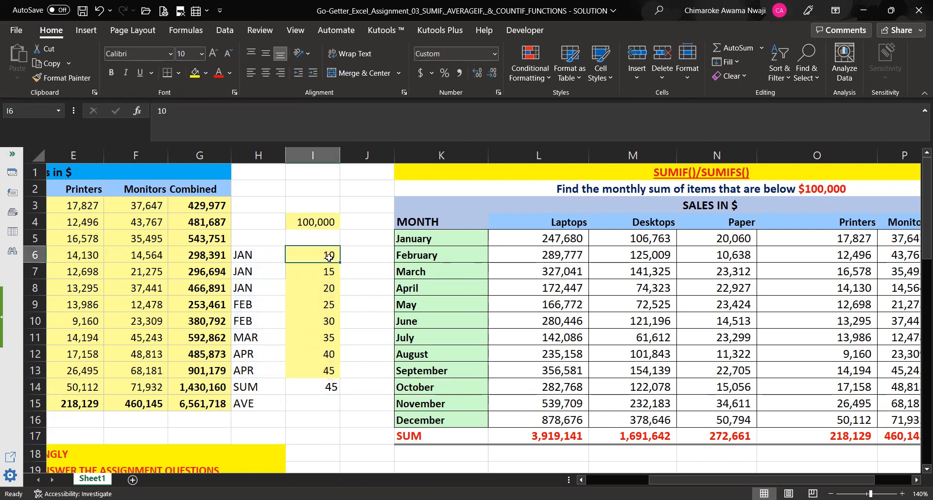
key(shift+Down)
key(shift+Down)
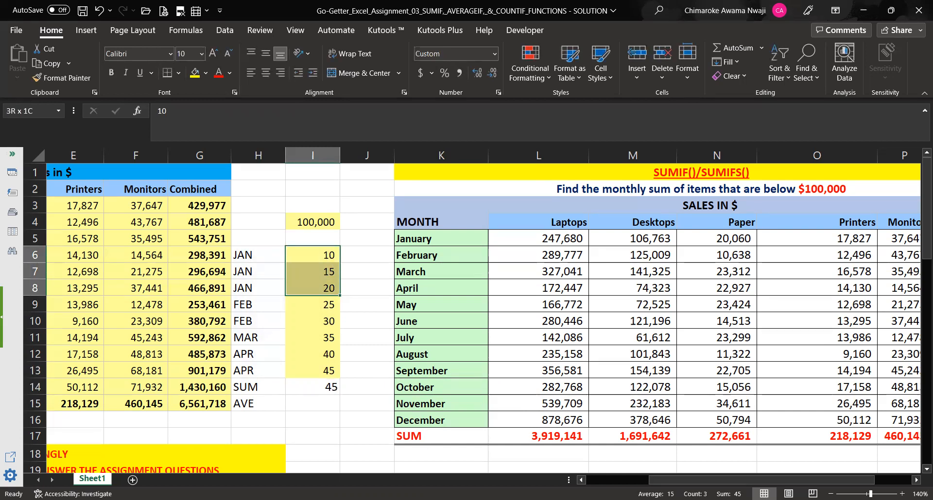
Step: Change the SUMIF criterion in I14 to $H$9 so it sums the FEB values
click(329, 387)
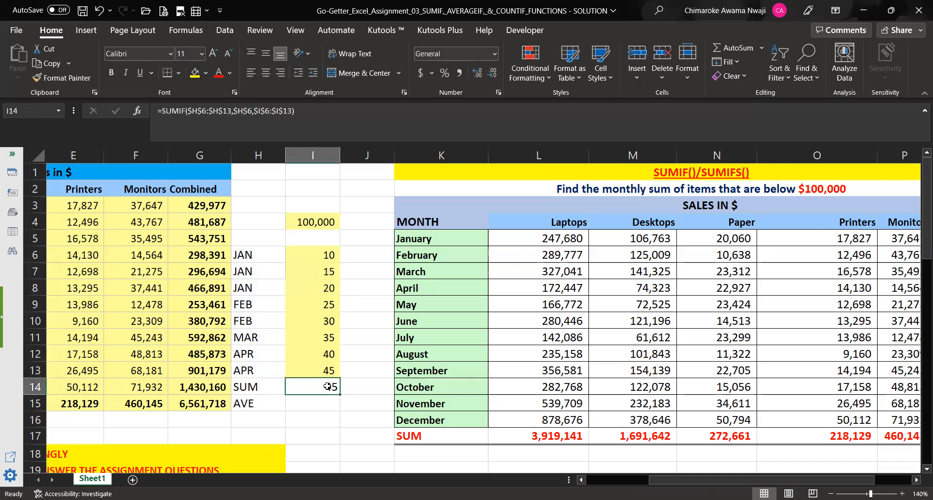
click(269, 107)
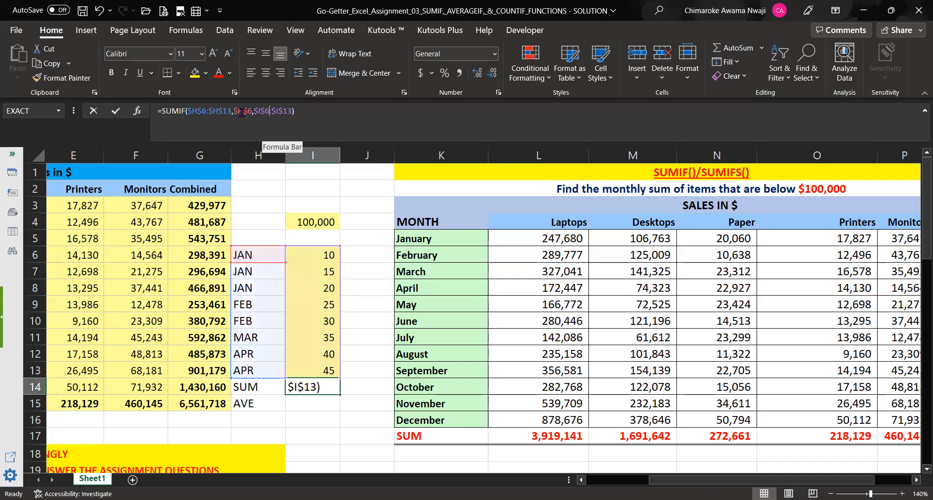
click(252, 111)
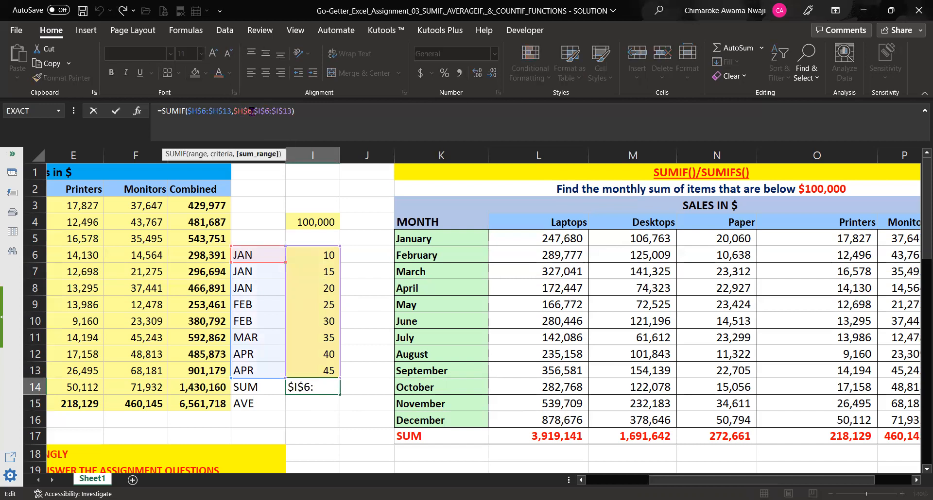
key(Left)
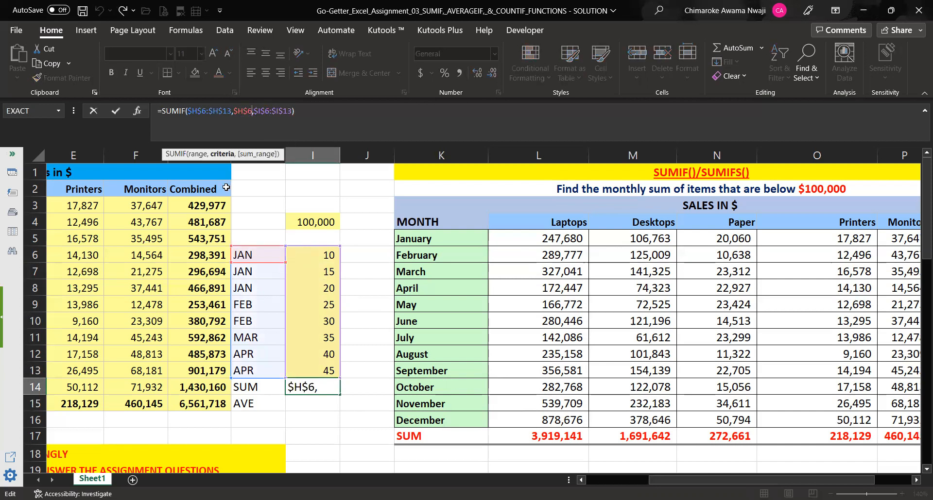
key(BackSpace)
text(7)
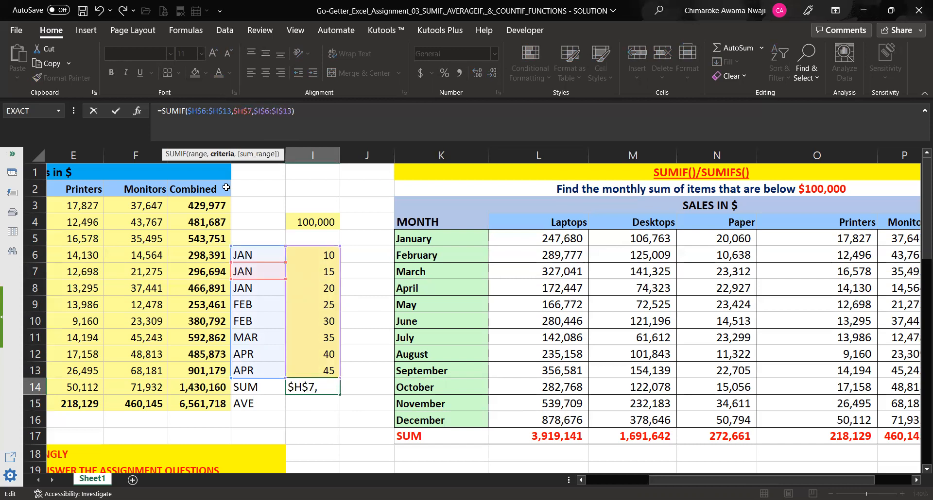
key(BackSpace)
text(9)
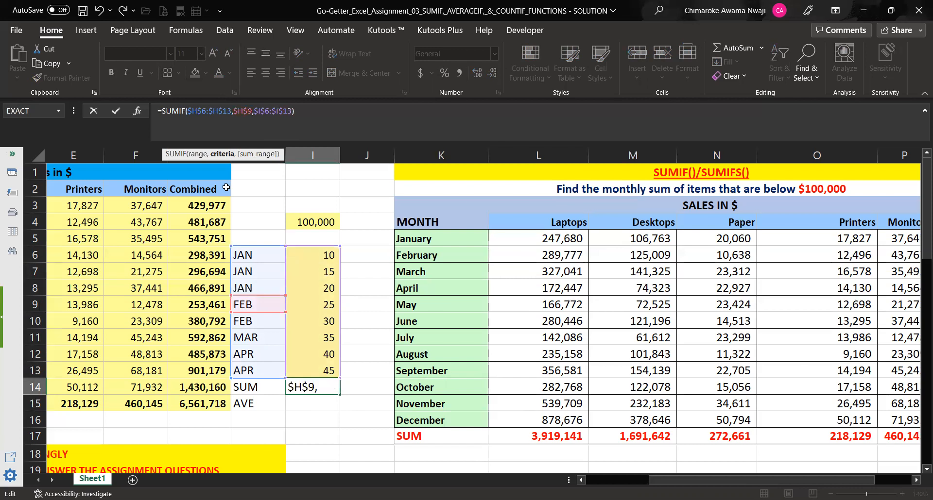
key(ctrl+Return)
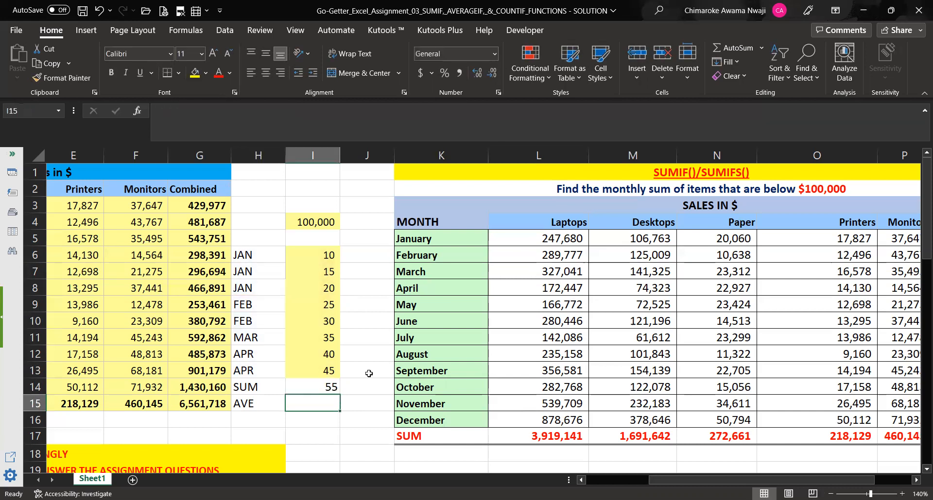
Step: Check the sum of the two FEB values in I9:I10 against the SUMIF result in I14
click(324, 304)
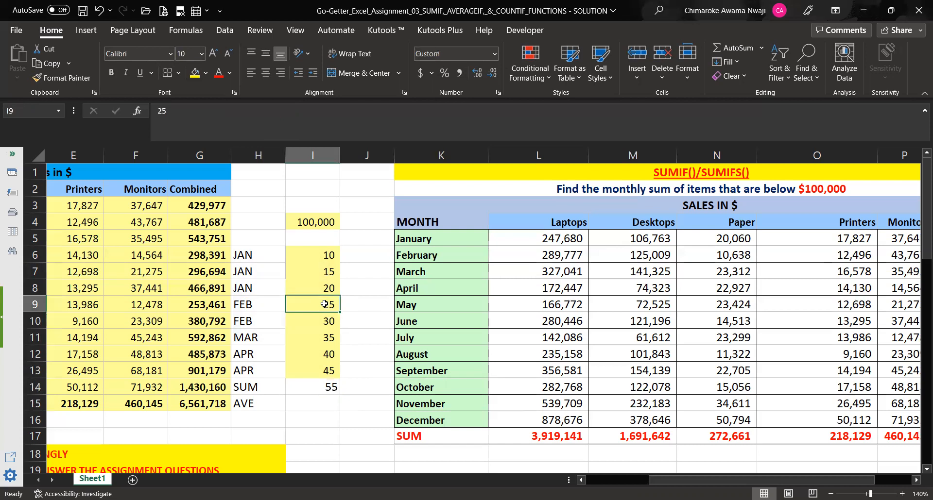
key(shift+Down)
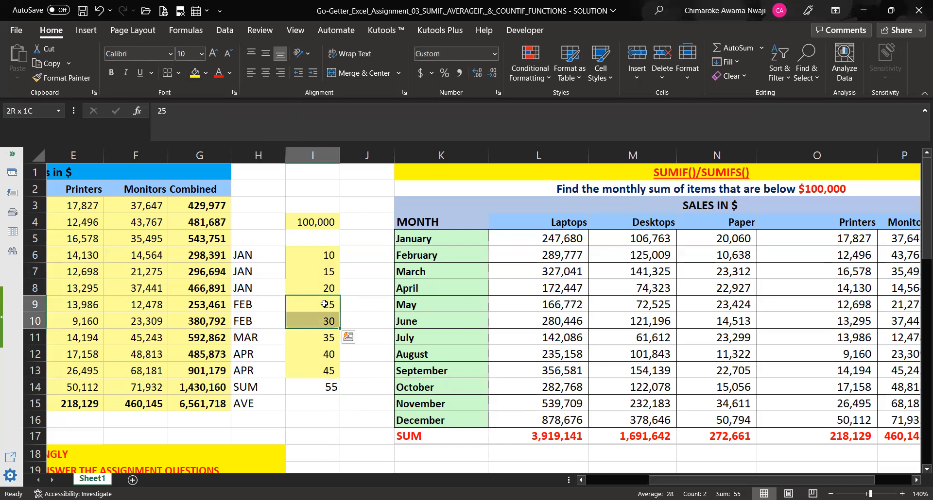
click(329, 390)
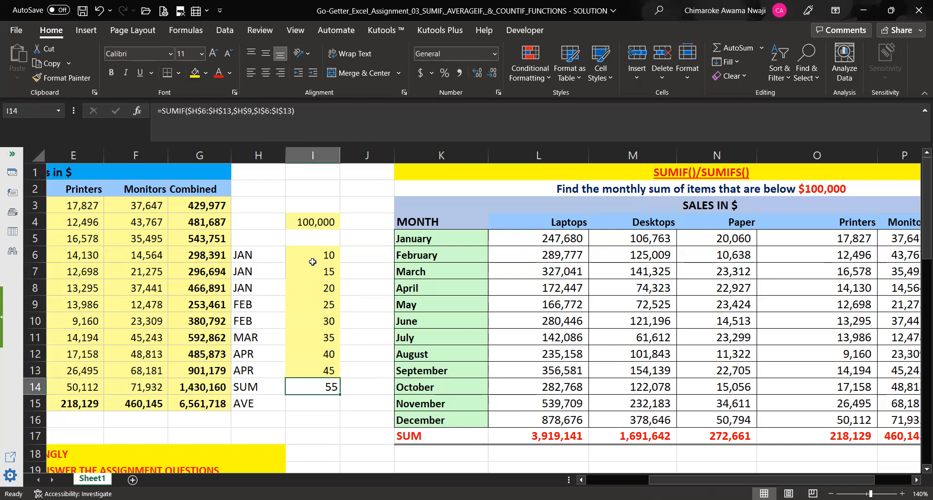
Step: Set the SUMIF criterion in I14 back to $H$6 for the JAN values
click(249, 111)
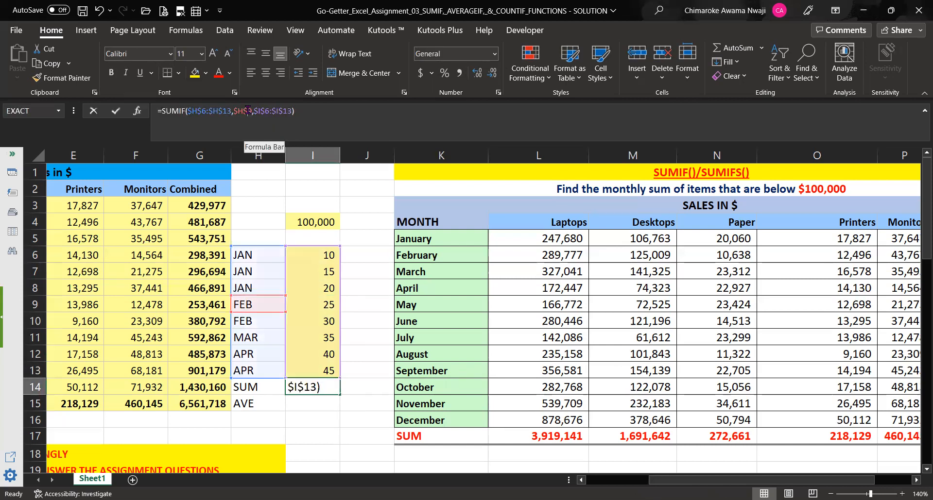
click(239, 111)
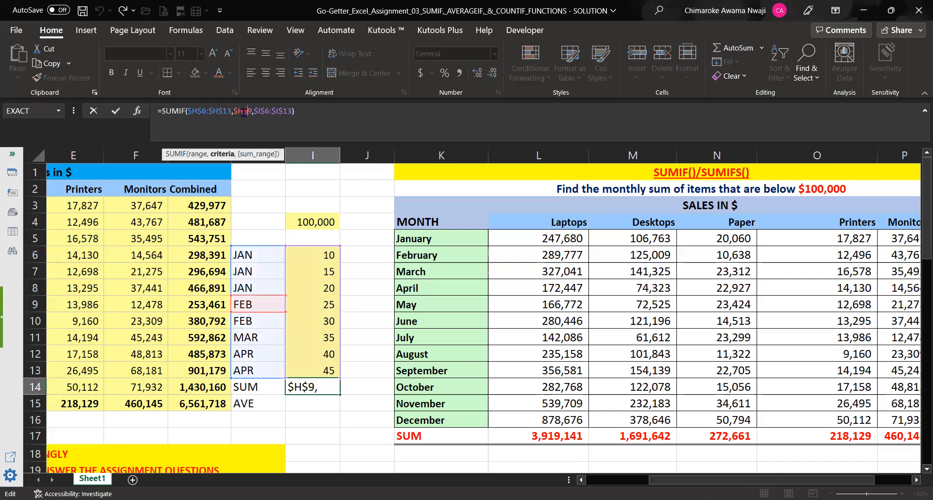
key(BackSpace)
text(6)
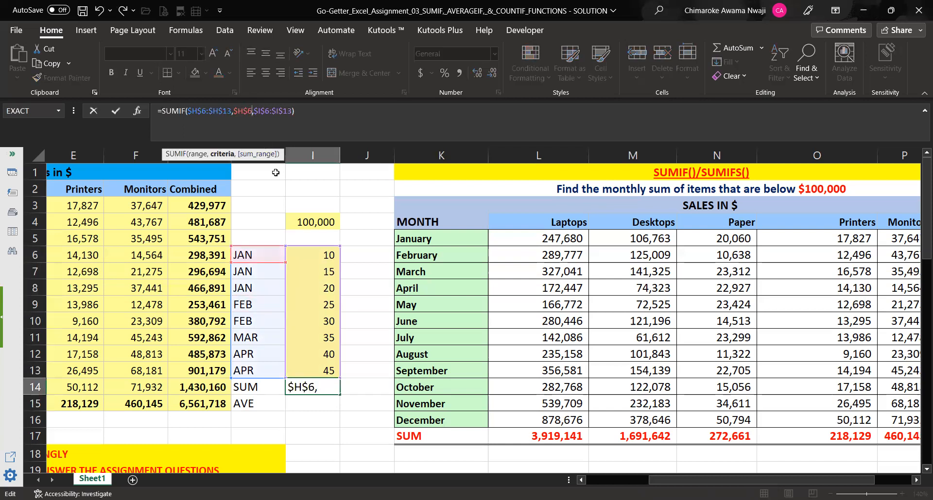
key(Return)
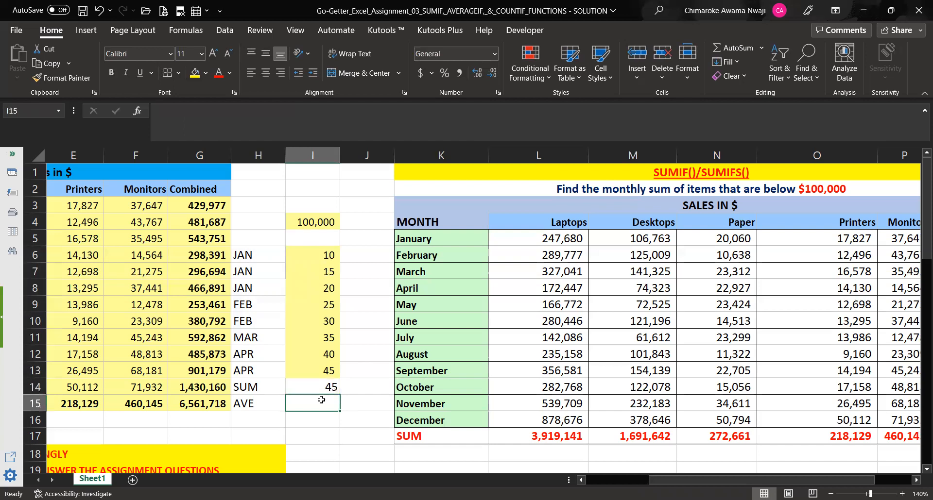
Step: Start an AVERAGEIFS formula in I15 beside the AVE label
text(=)
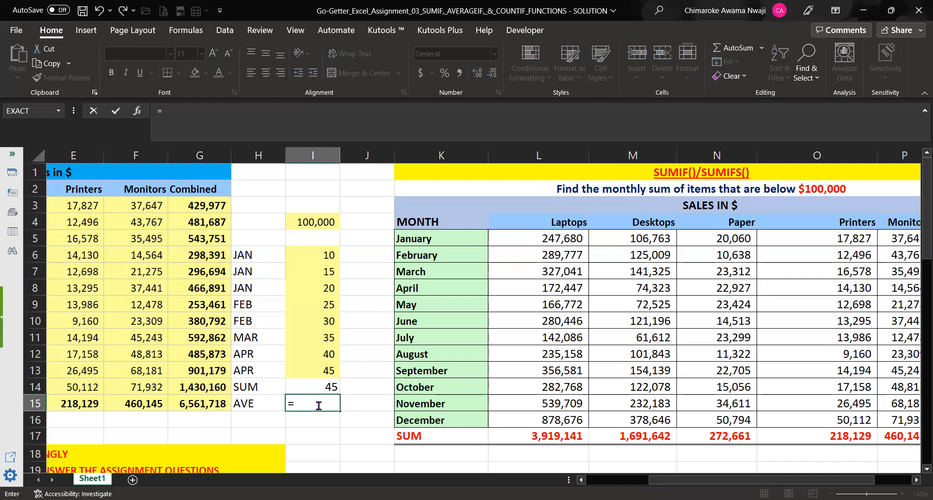
text(AVERAGEIF)
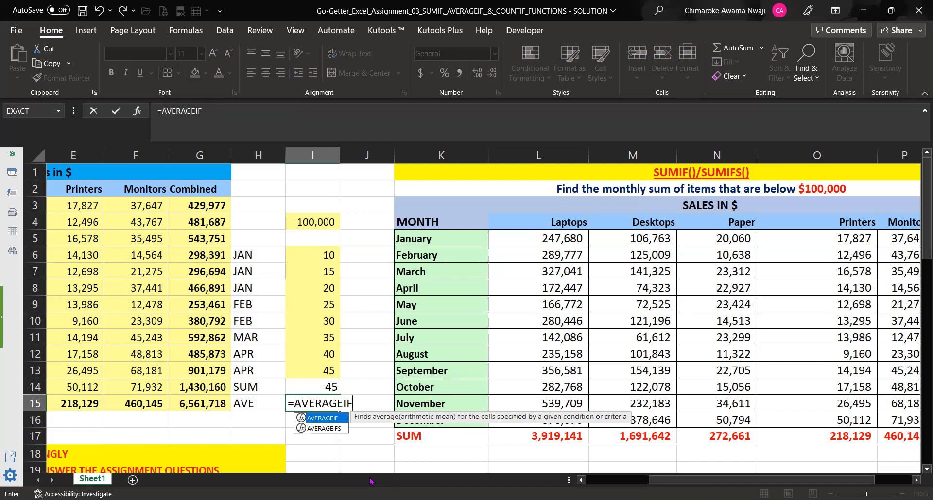
text(S)
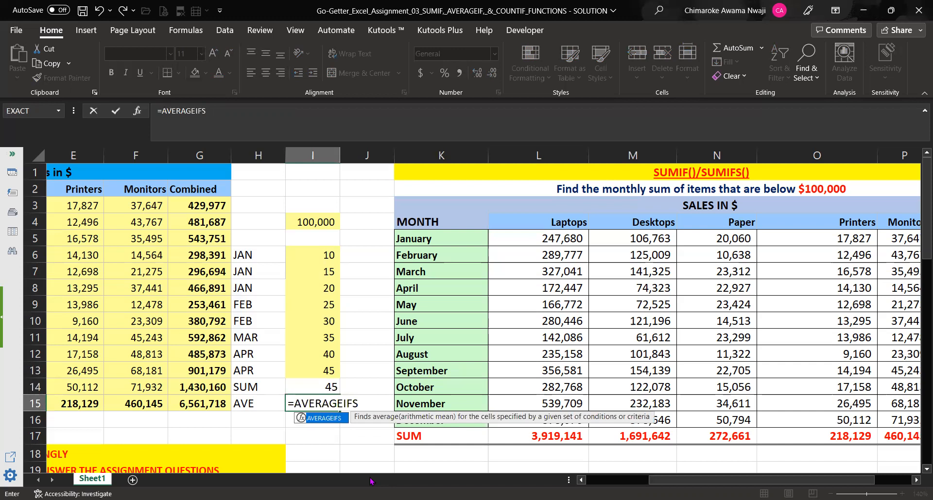
text(()
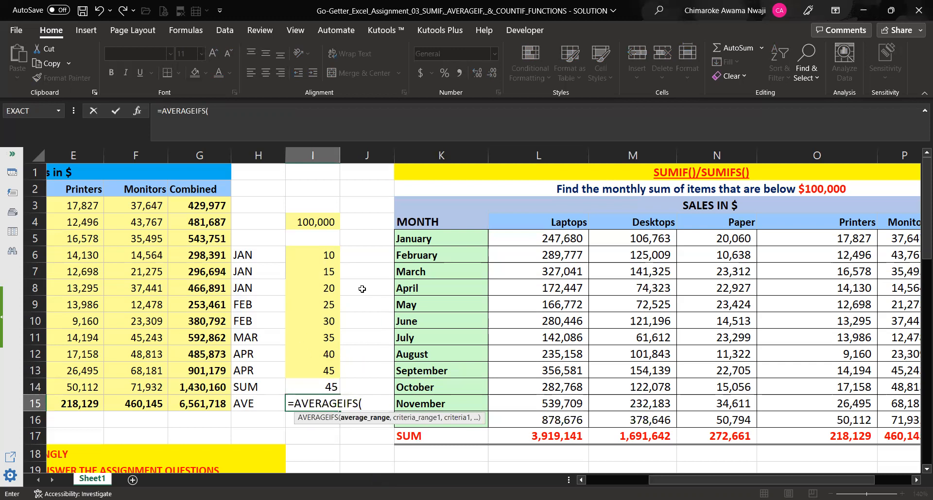
Step: Give the AVERAGEIFS formula in I15 the absolute average range $I$6:$I$13 and the criteria range $H$6:$H$13
click(322, 254)
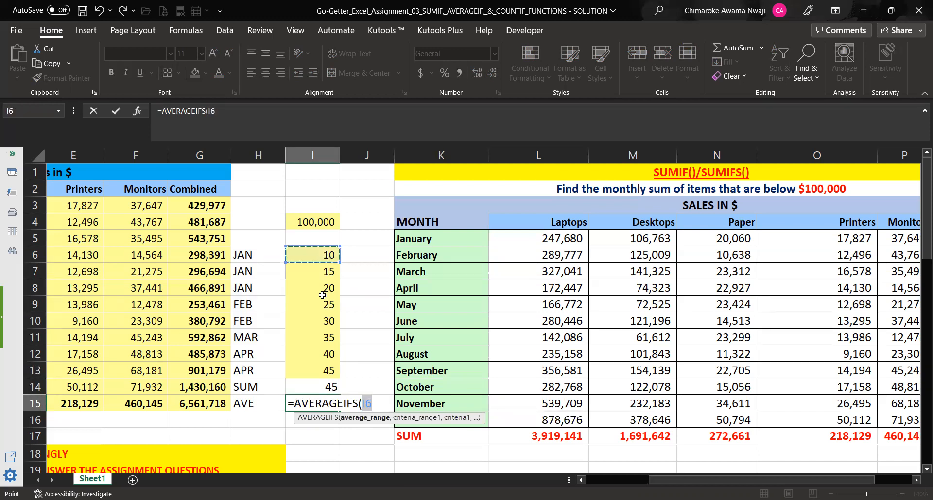
shift+click(325, 369)
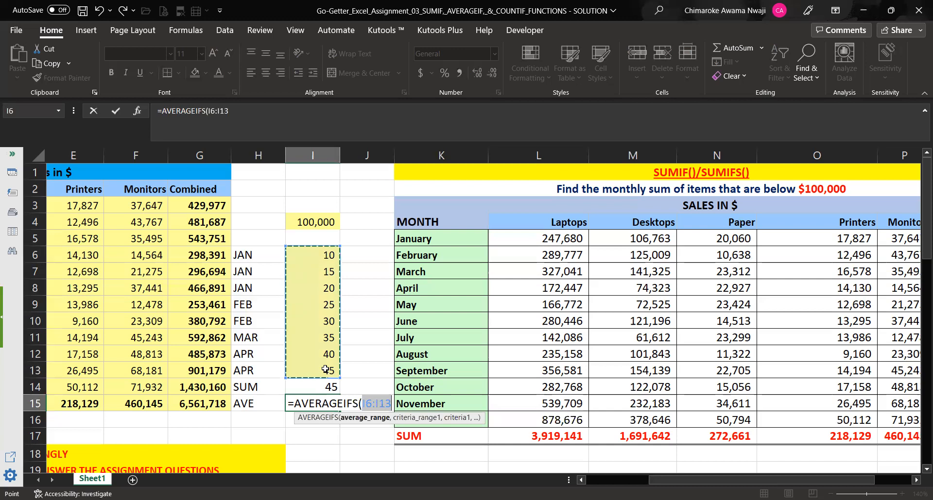
key(F4)
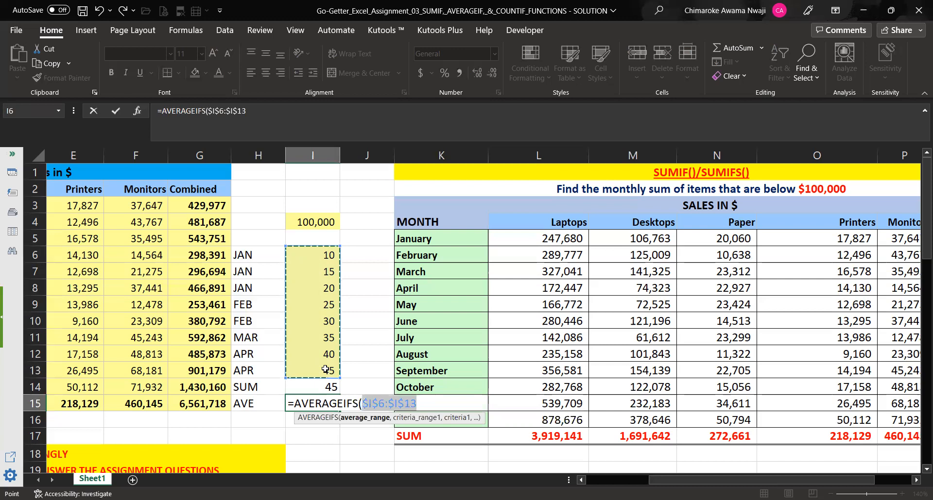
text(,)
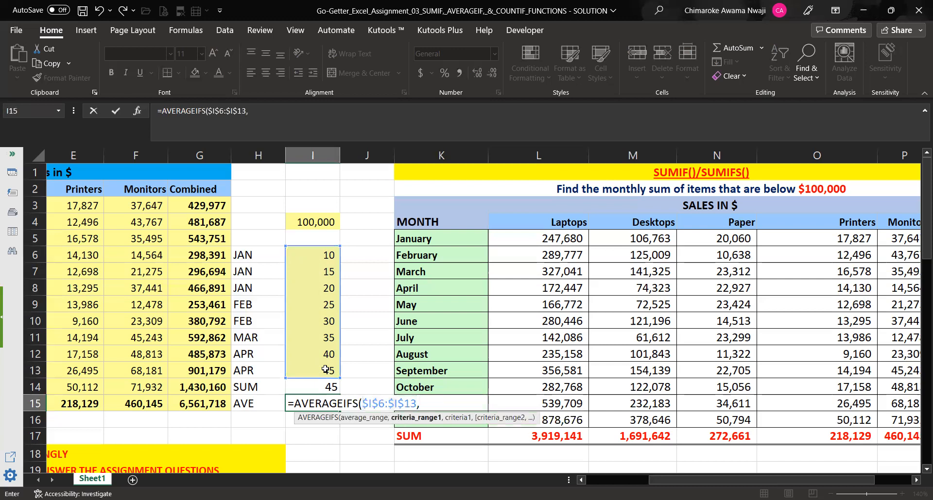
click(253, 254)
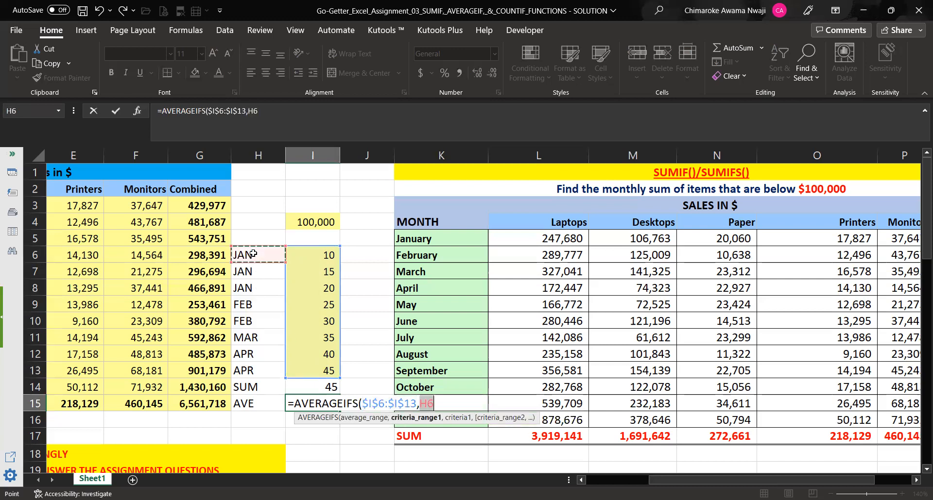
shift+click(245, 370)
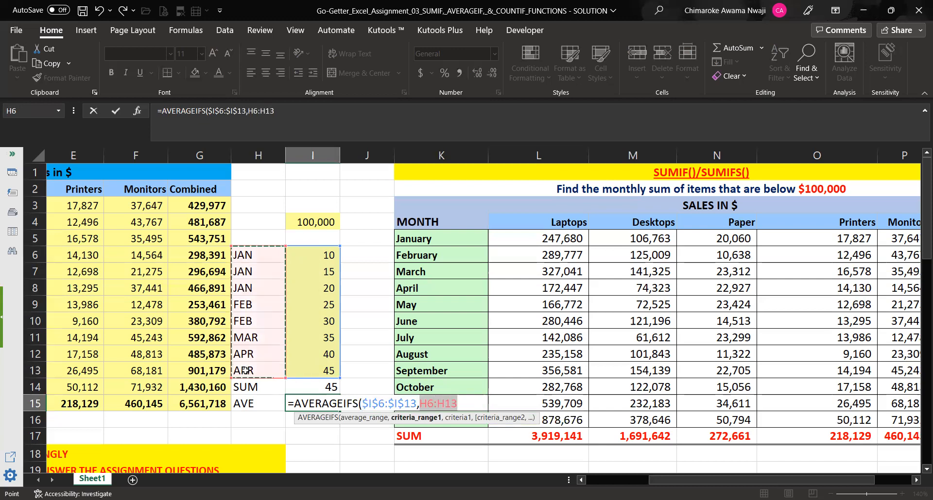
key(F4)
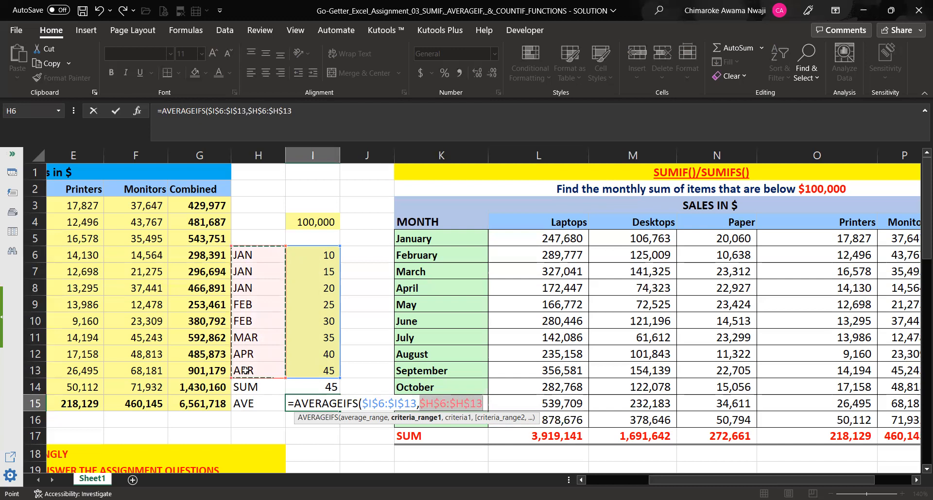
text(,)
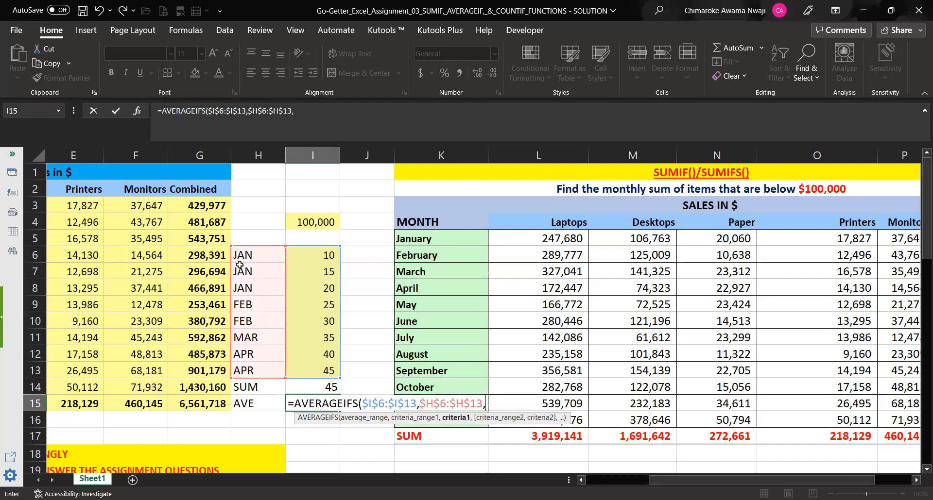
Step: Complete the AVERAGEIFS formula in I15 with the JAN cell $H$6 as its absolute criterion
click(259, 254)
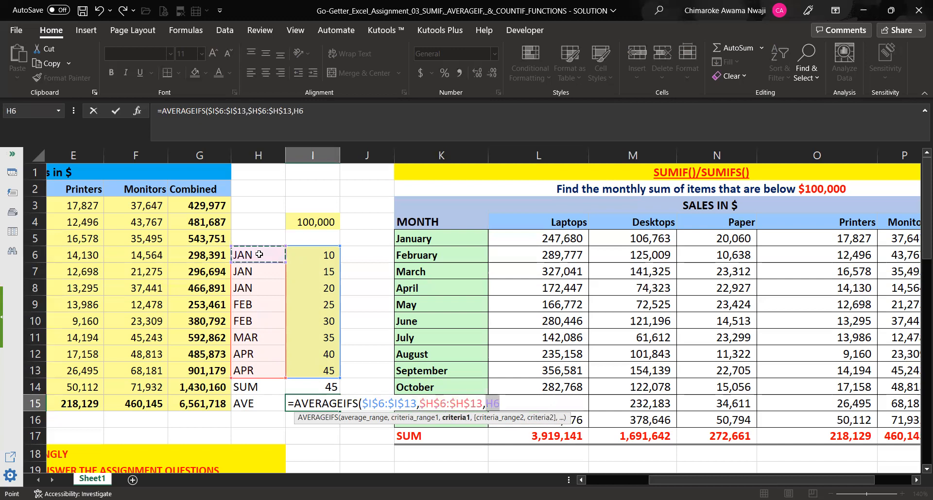
key(F4)
text())
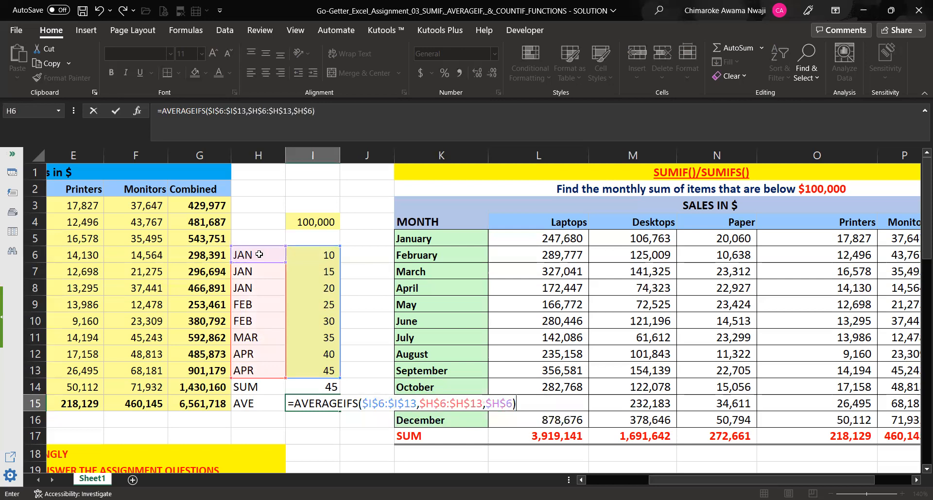
key(Return)
key(Up)
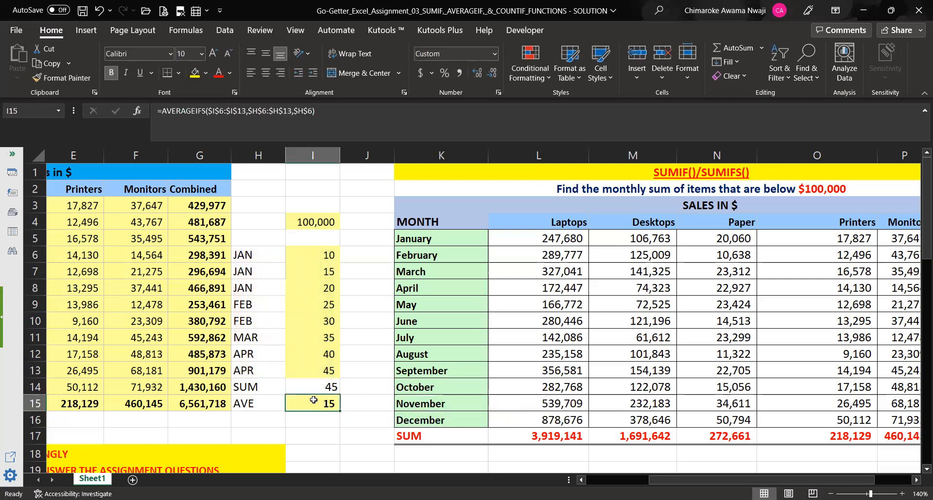
Step: Change the criterion of the SUMIF formula in I14 to the FEB cell $H$9
click(331, 388)
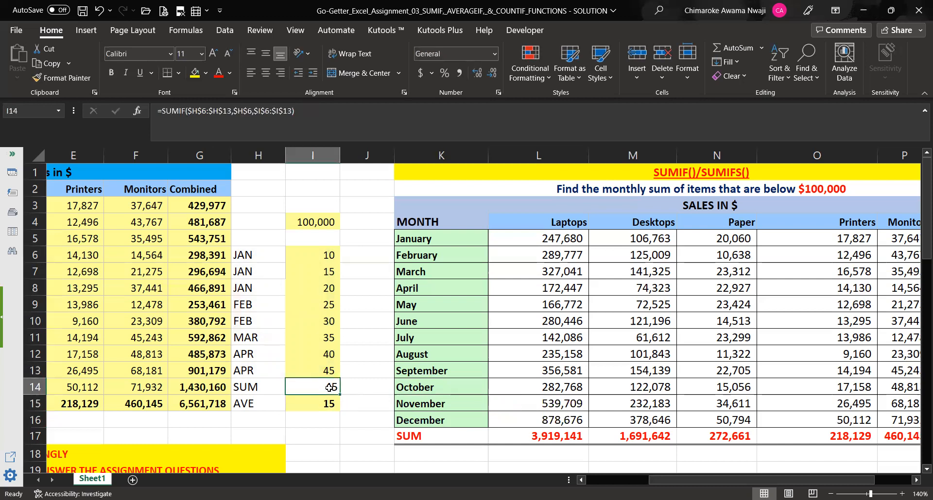
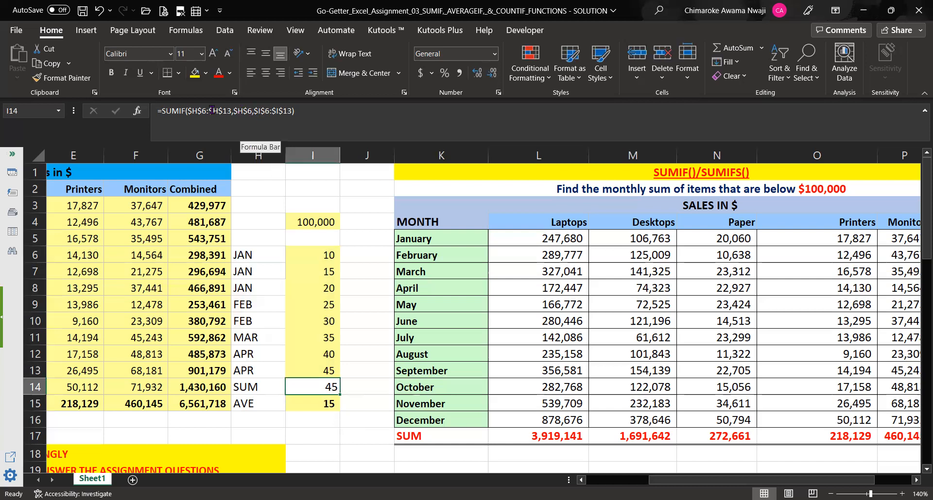
click(273, 111)
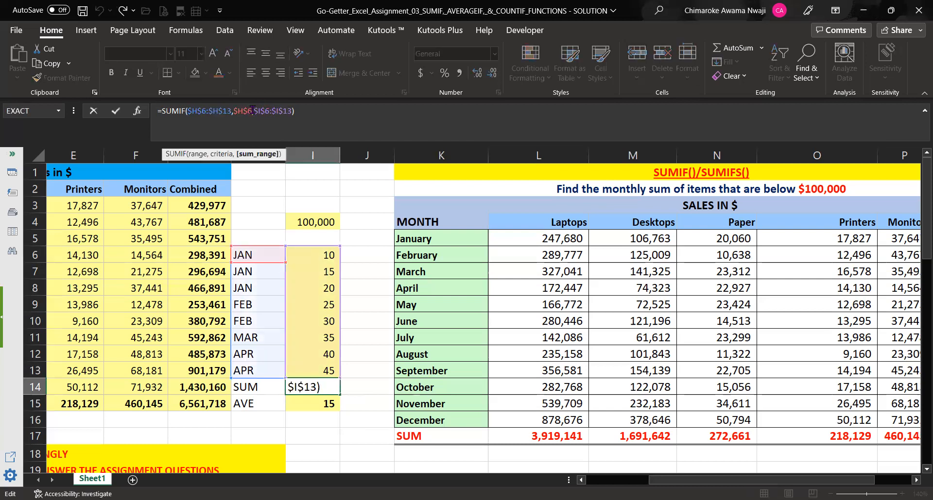
click(252, 111)
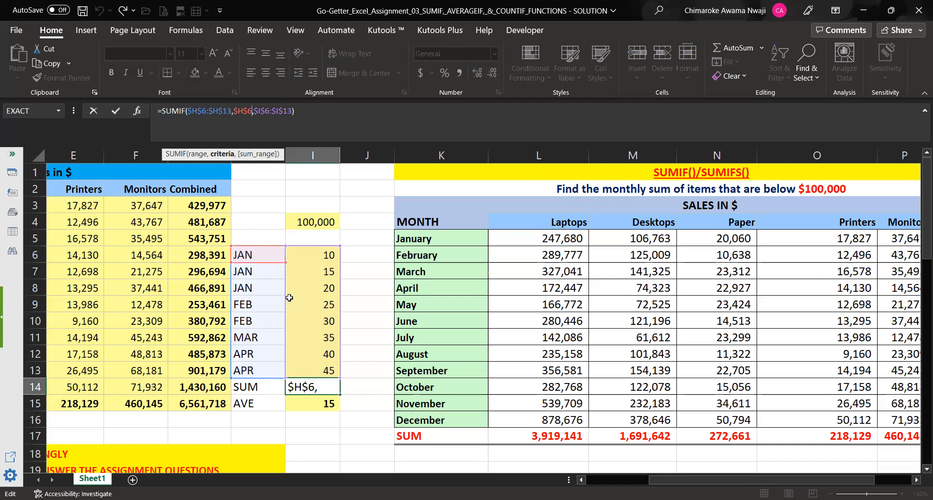
key(BackSpace)
text(9)
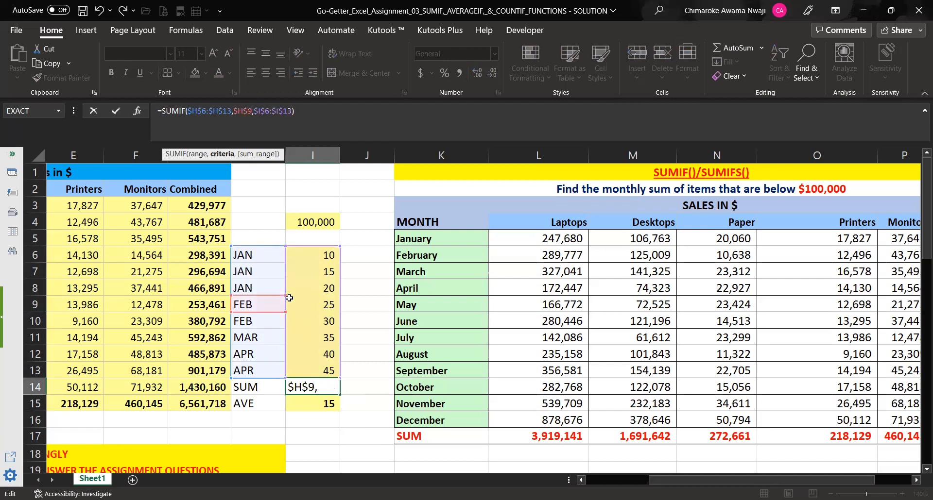
key(Return)
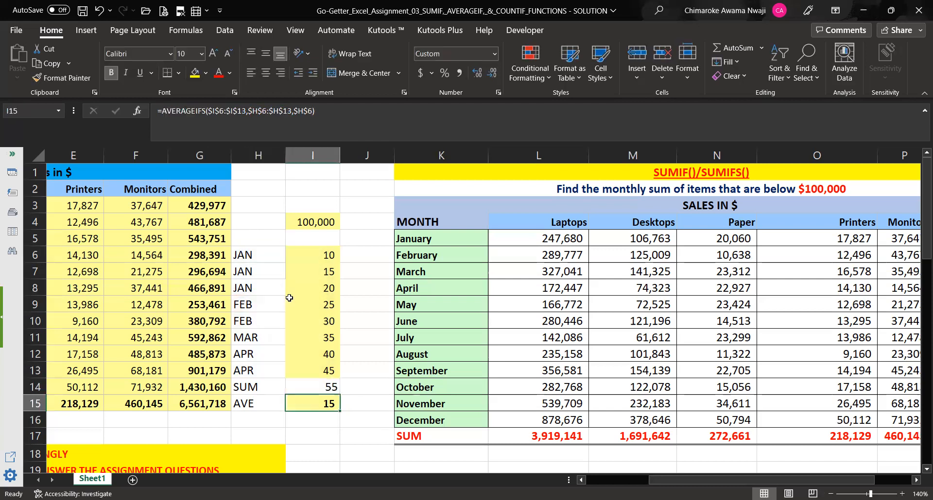
Step: Change the criterion of the AVERAGEIFS formula in I15 to the FEB cell $H$9
click(309, 110)
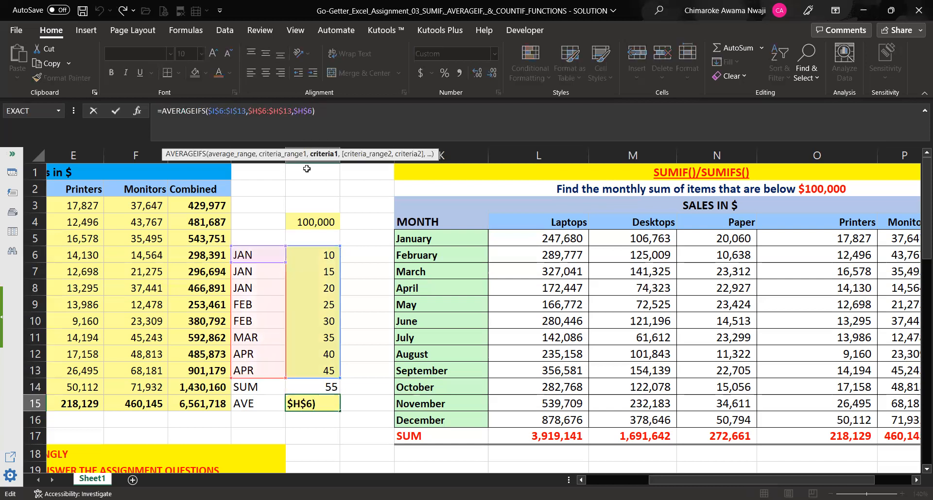
key(BackSpace)
text(9)
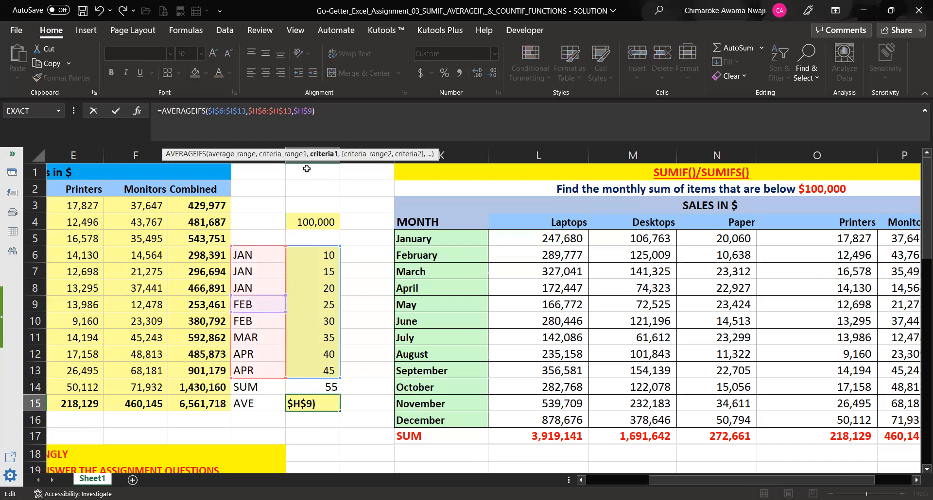
key(Return)
click(327, 406)
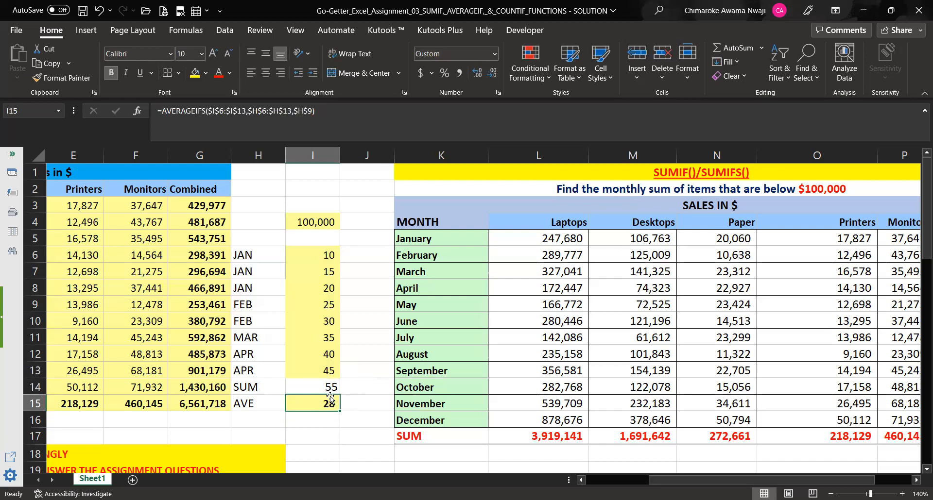
Step: Change the criterion of the SUMIF formula in I14 to the MAR cell $H$11
click(328, 387)
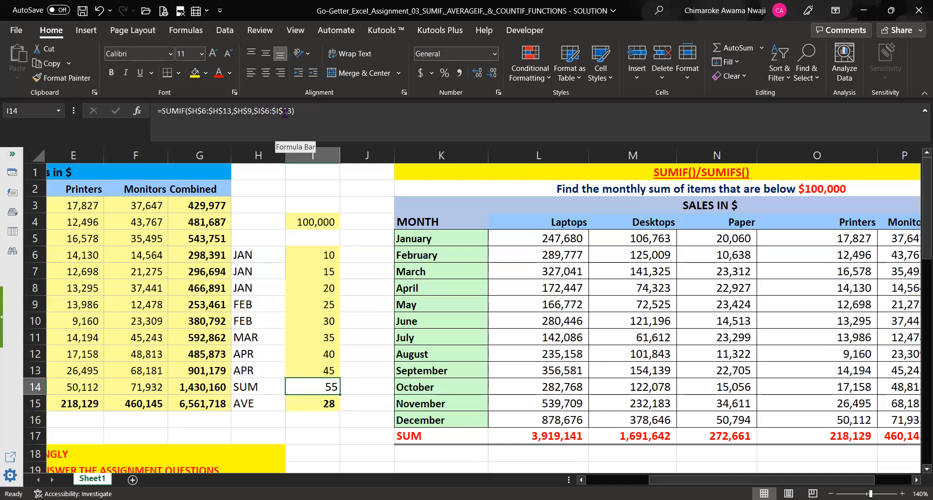
click(266, 111)
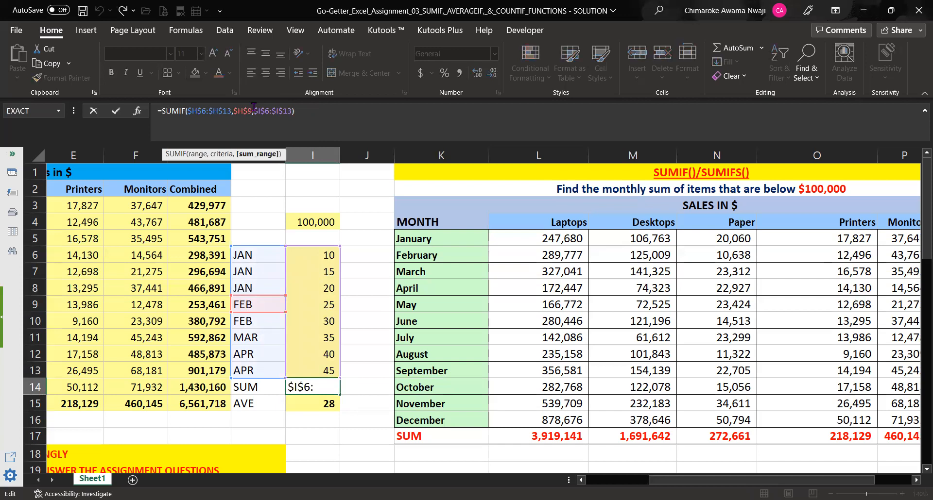
click(229, 154)
text($H$11)
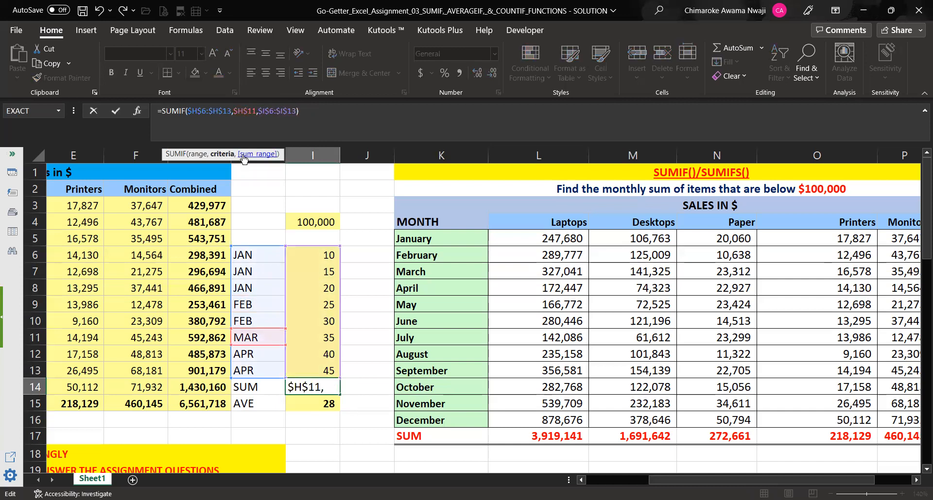
key(Return)
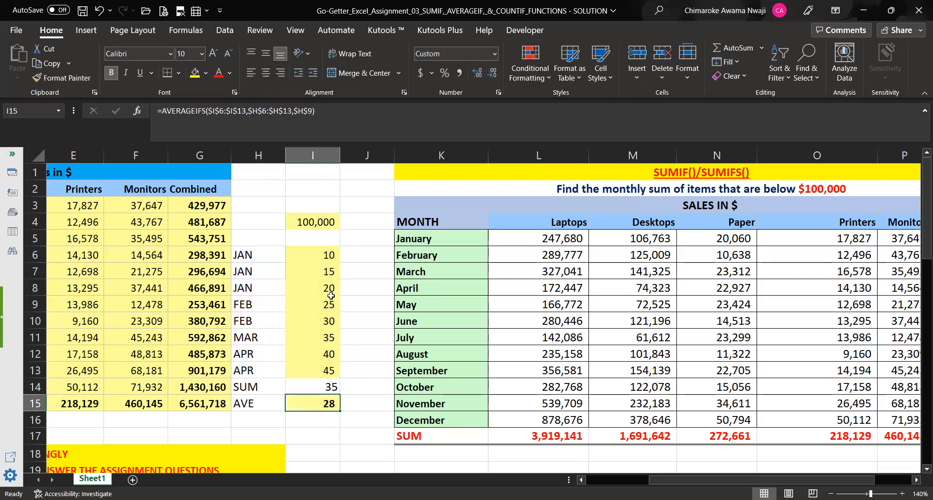
Step: Change the criterion of the AVERAGEIFS formula in I15 to $H$11 and compare the SUM and AVE cells with the MAR value in I11
click(308, 111)
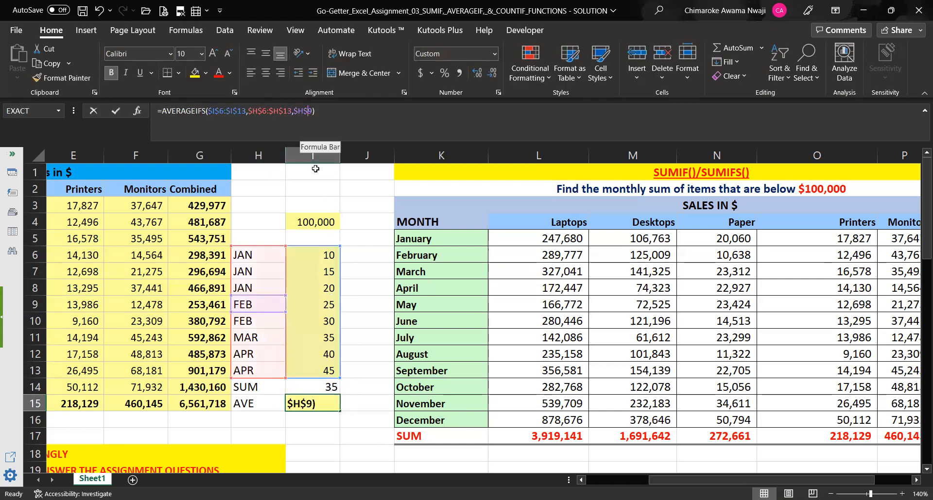
key(Delete)
text(11)
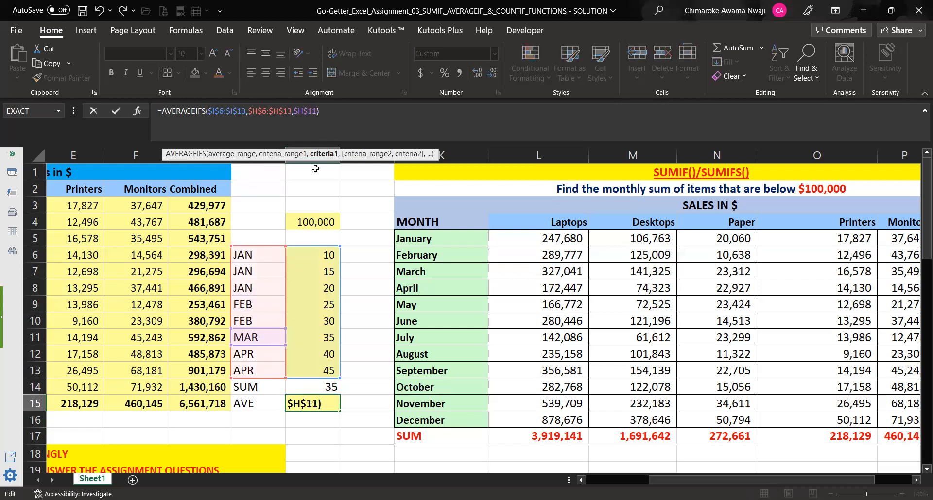
key(Return)
click(330, 339)
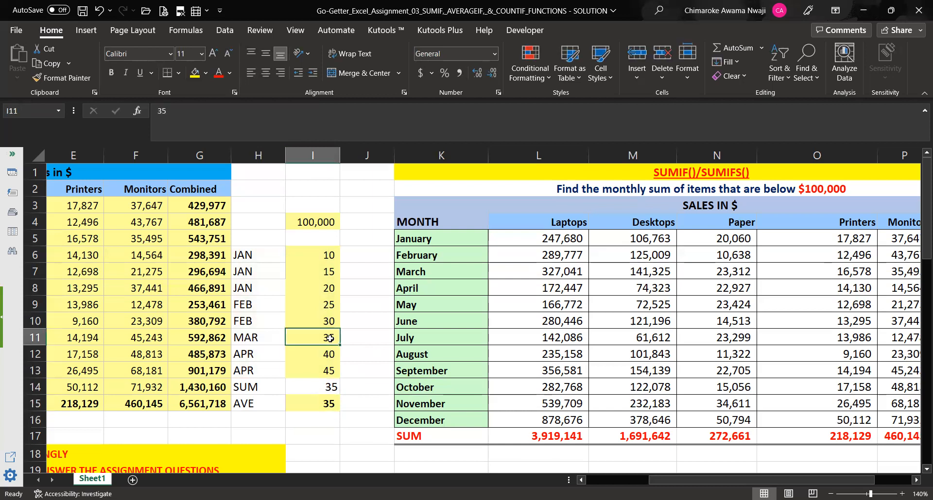
click(330, 390)
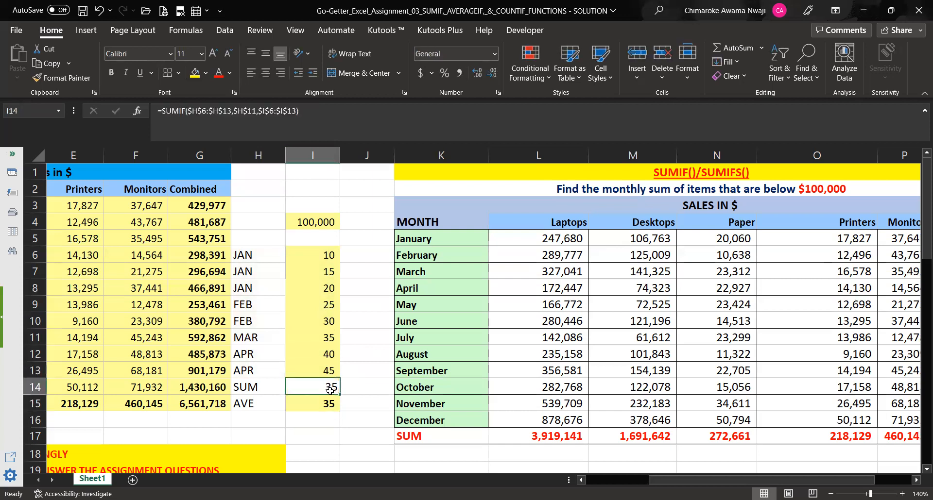
click(326, 411)
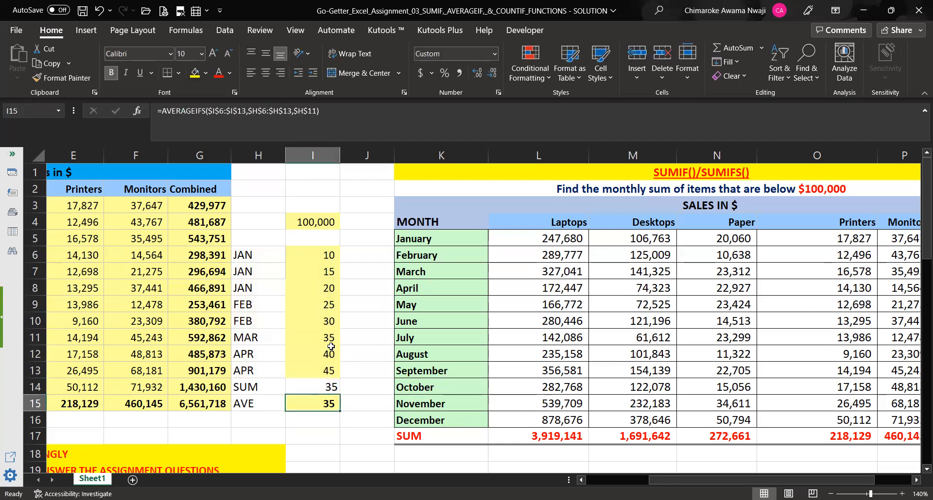
click(329, 342)
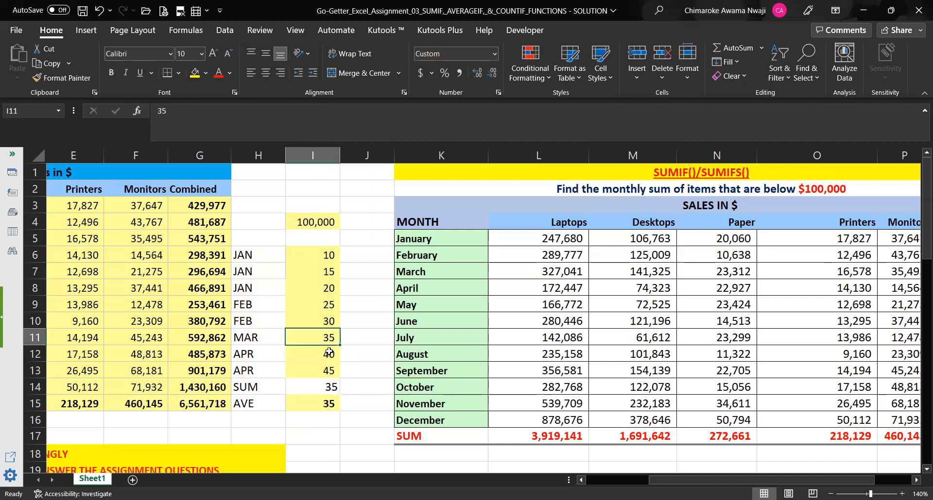
click(333, 415)
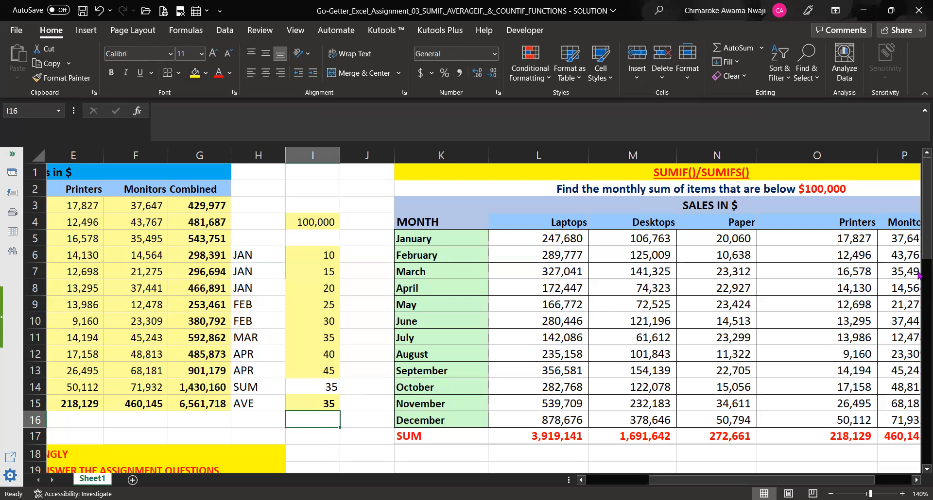
Step: Relabel the SUM row in K55 and the SUM column header in Q42 of the COUNTIF/COUNTIFS table as COUNT
drag(812, 481, 839, 481)
drag(919, 248, 919, 452)
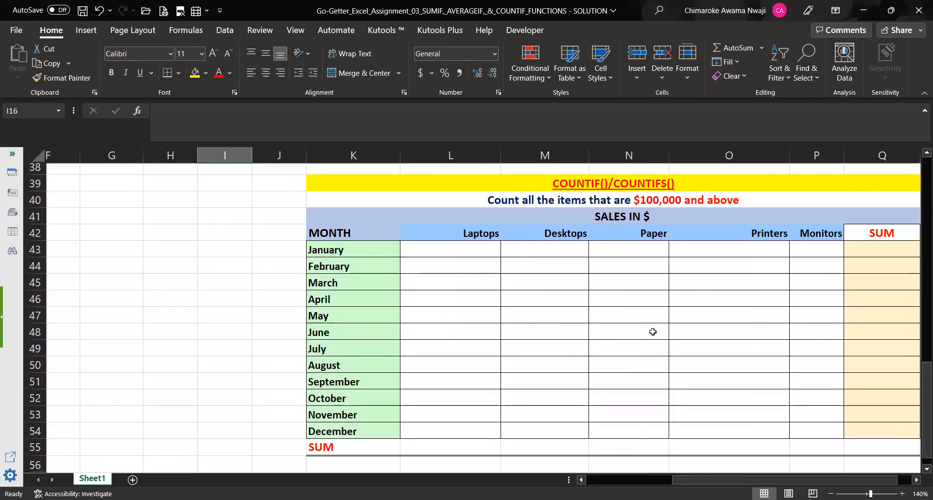
click(457, 251)
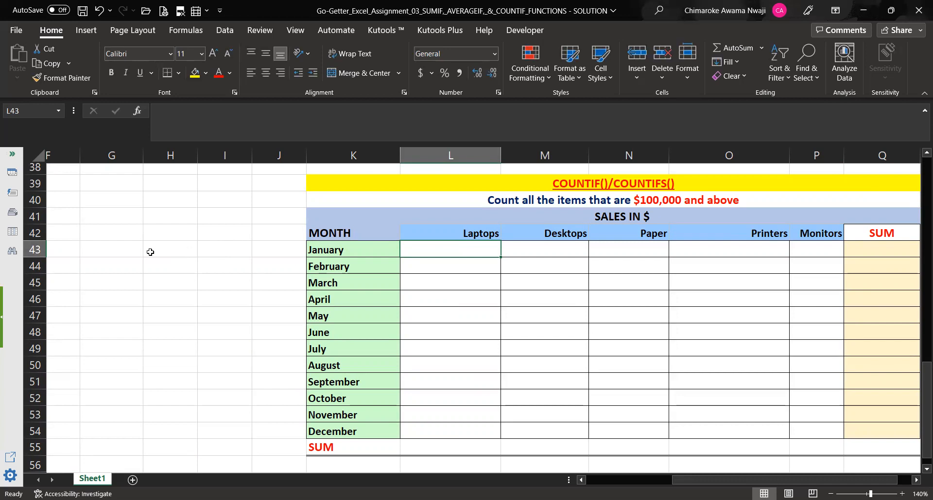
click(329, 448)
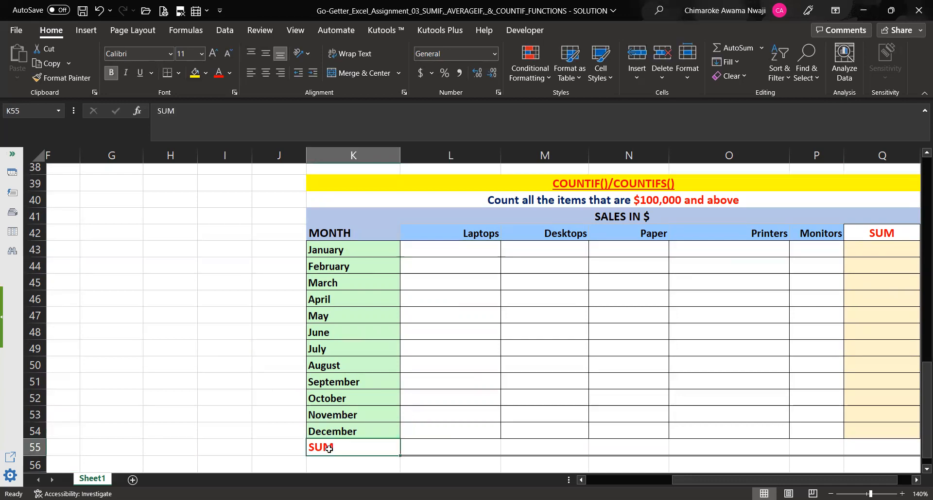
key(BackSpace)
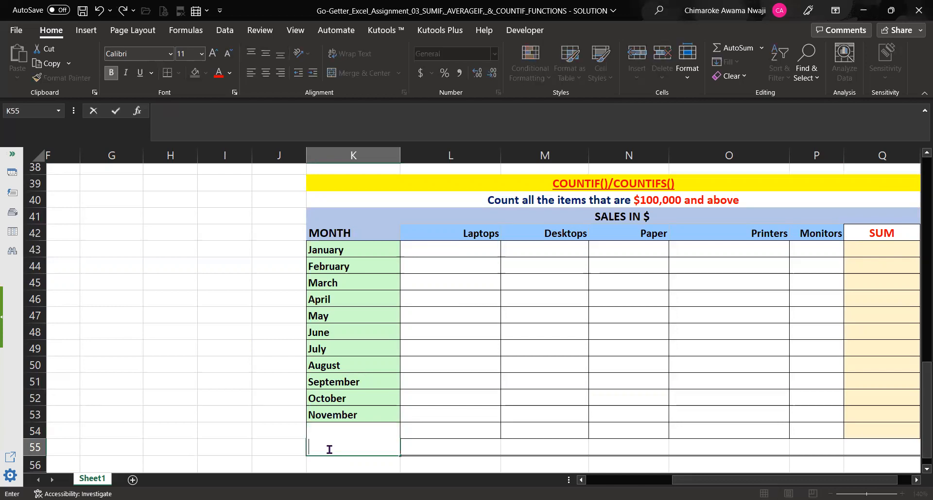
text(COUNT)
key(Return)
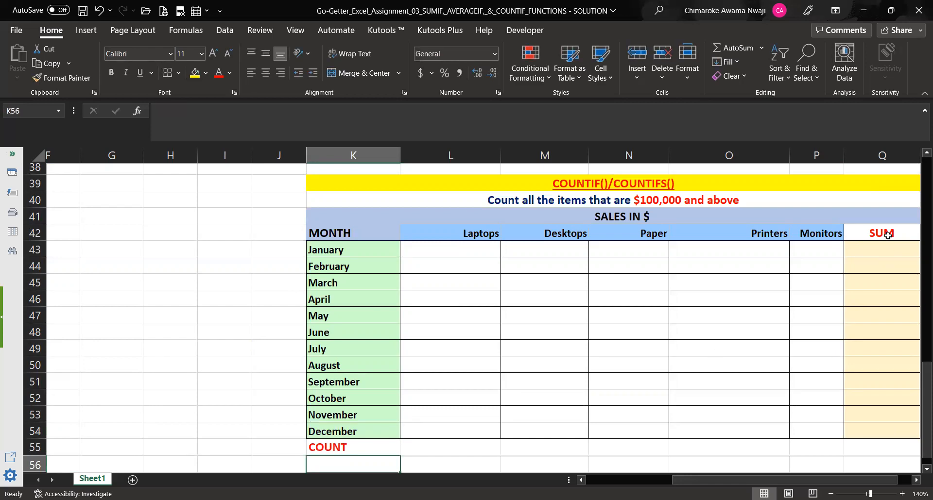
click(888, 235)
text(COUNT)
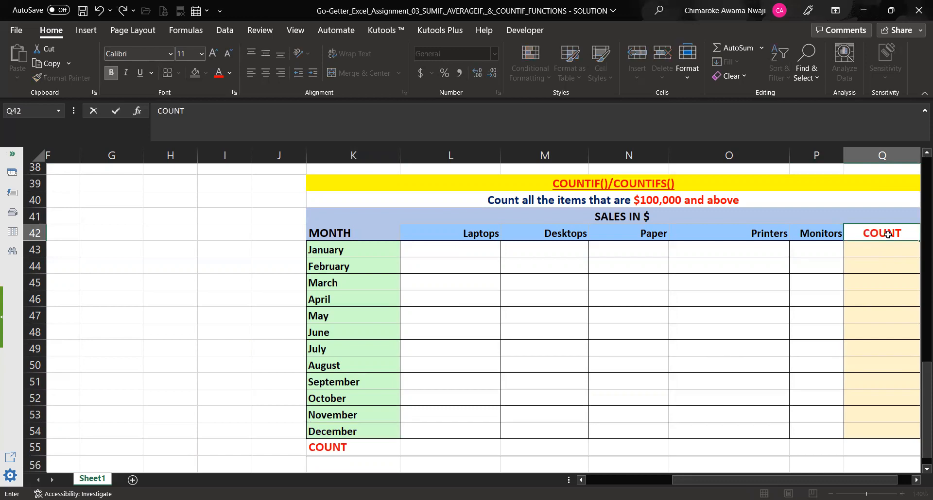
key(Return)
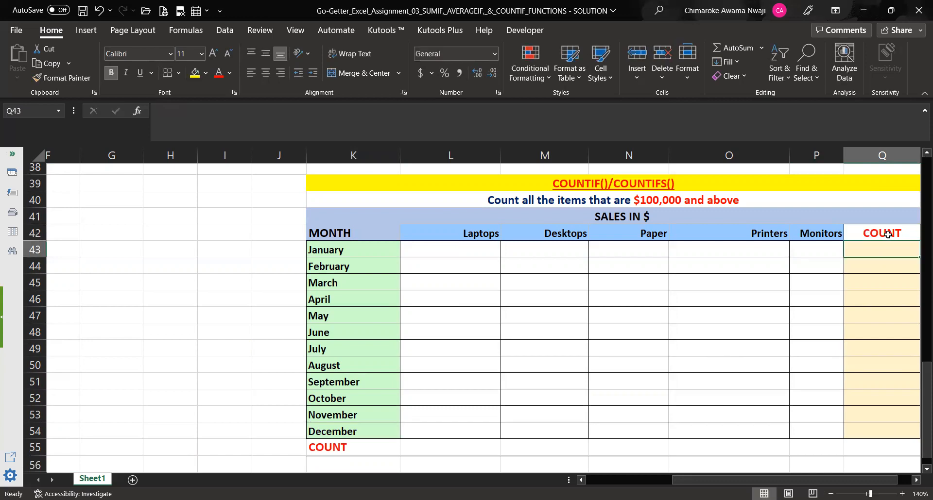
Step: Enter 100000 in cell I43 and format it with a thousands separator and three decimal places
click(471, 249)
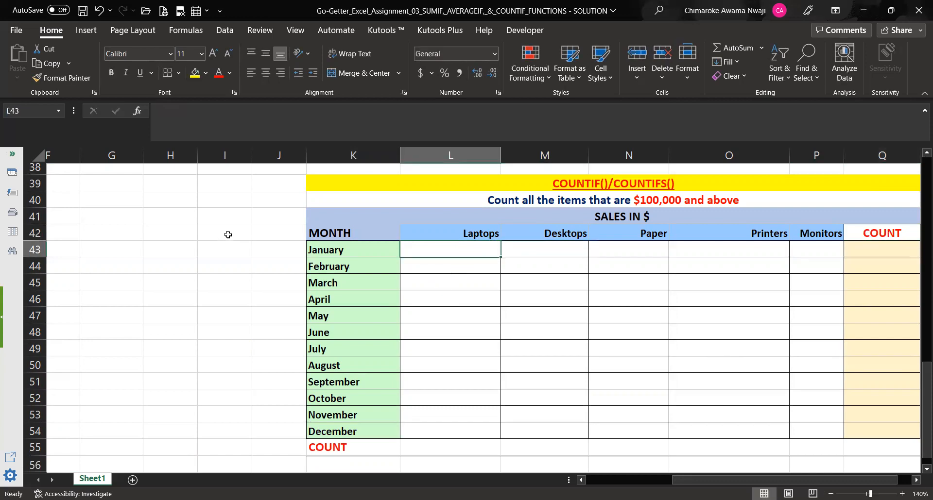
click(224, 252)
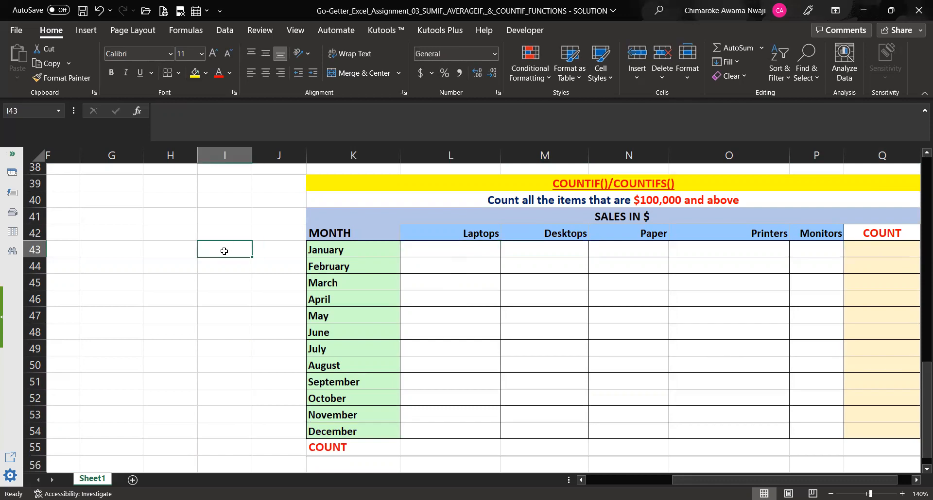
text(1)
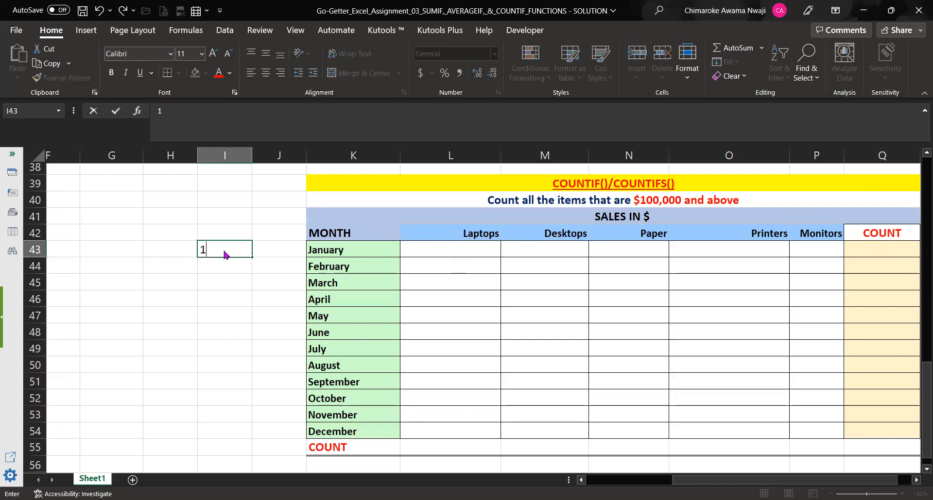
text(00000)
key(Return)
click(228, 248)
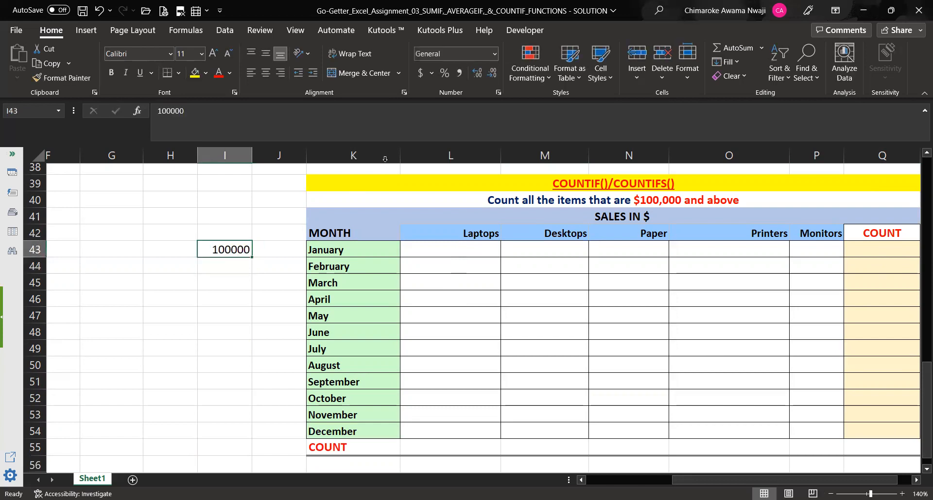
click(459, 72)
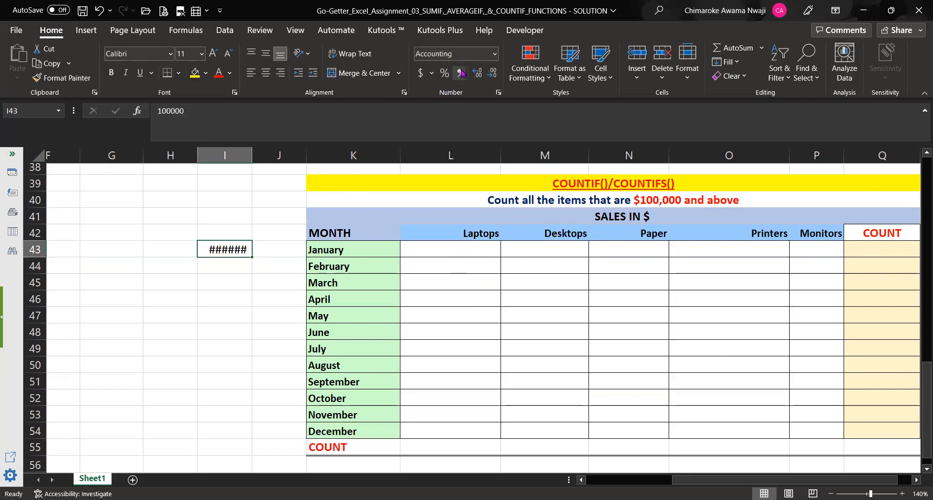
click(492, 74)
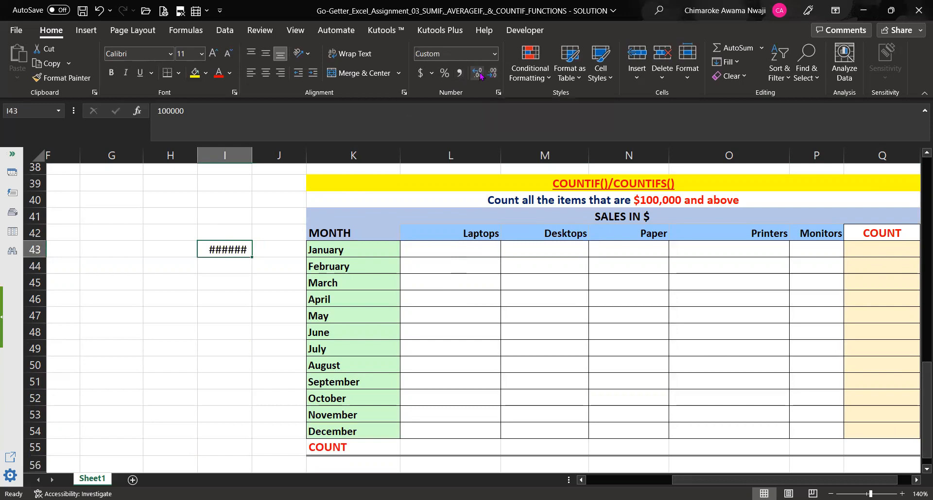
click(247, 262)
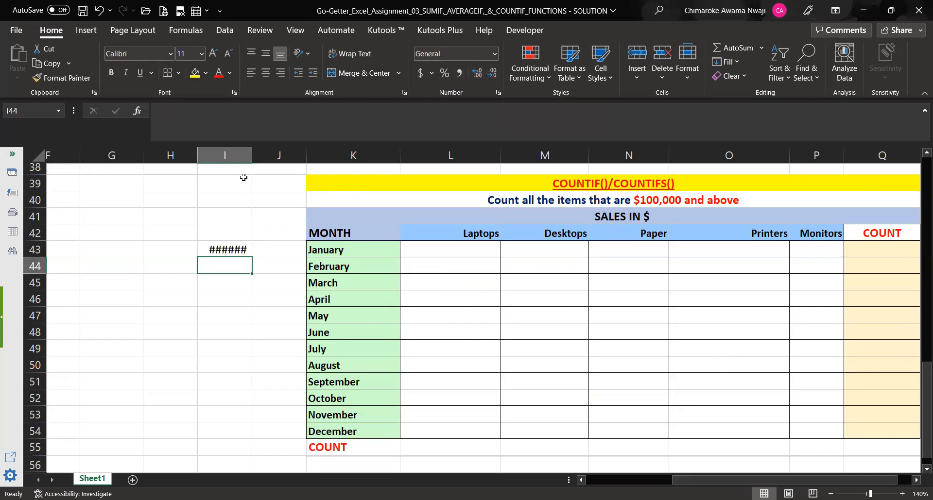
drag(253, 153, 268, 153)
key(ctrl+z)
key(ctrl+z)
Step: Clear cell I43 beside the COUNTIF/COUNTIFS table and enter 100000 in it again
click(224, 249)
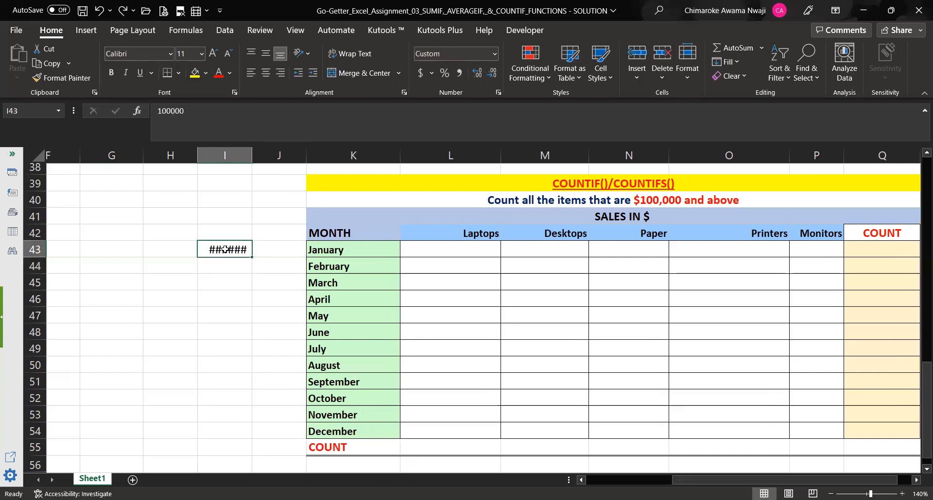
double_click(224, 249)
key(BackSpace)
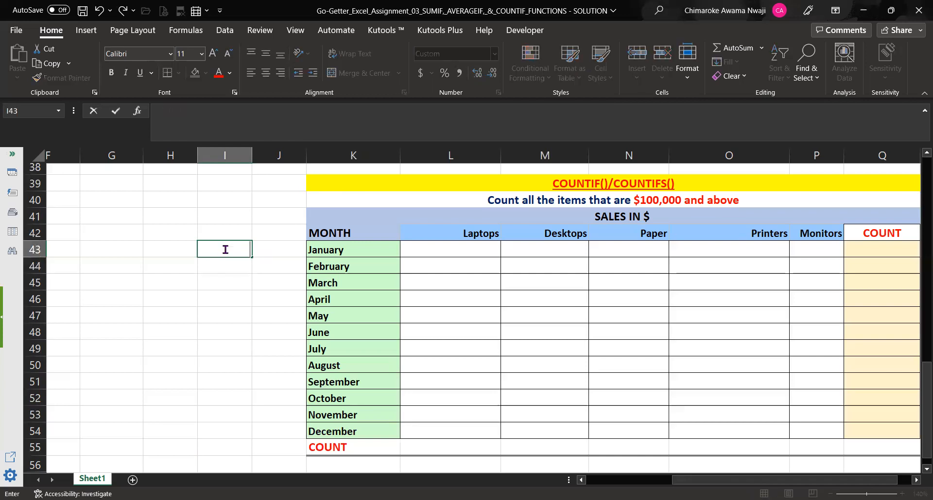
key(Return)
key(Up)
key(Right)
key(Up)
key(Up)
key(Up)
key(Down)
key(Down)
key(Down)
key(Left)
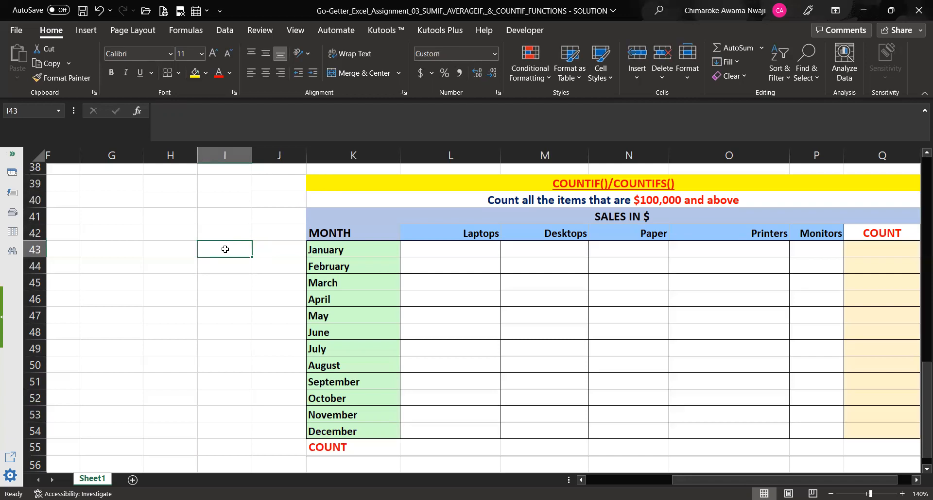
text(1)
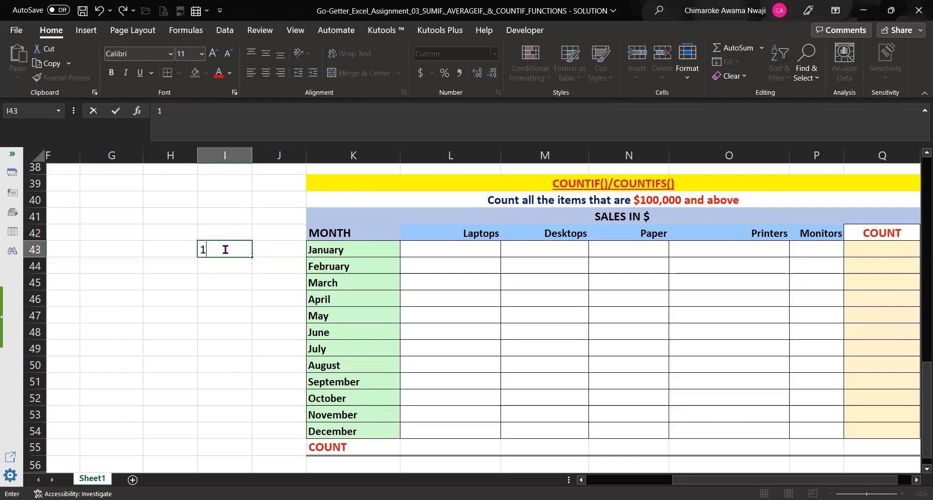
text(00000)
key(Return)
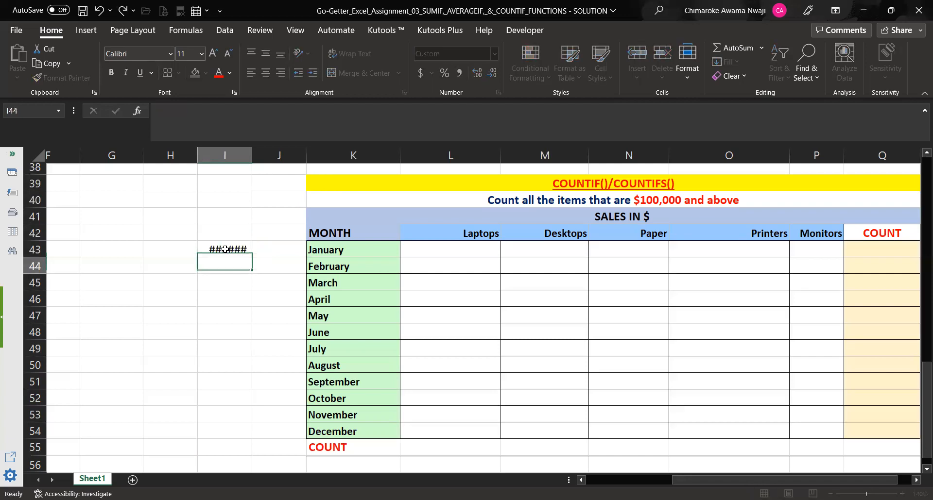
Step: Format the threshold in I43 with a thousands separator and no decimals, and fit column I's width to its contents
click(229, 250)
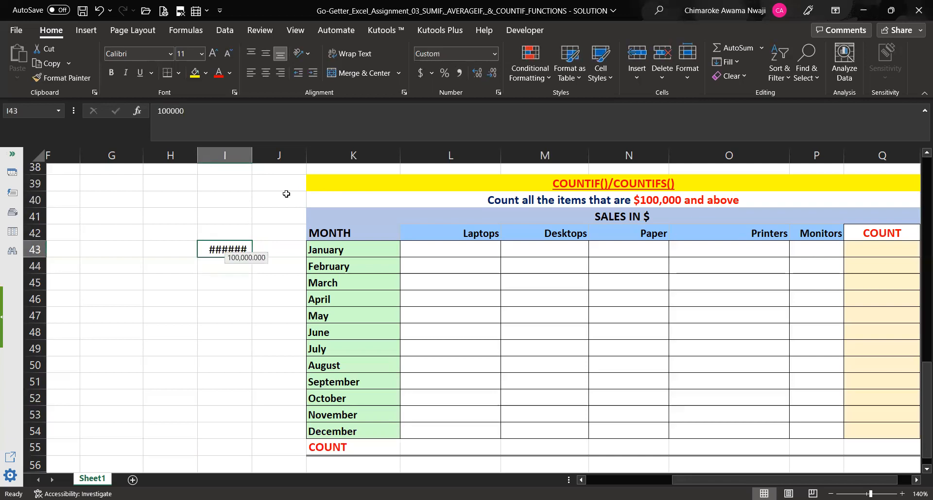
click(461, 73)
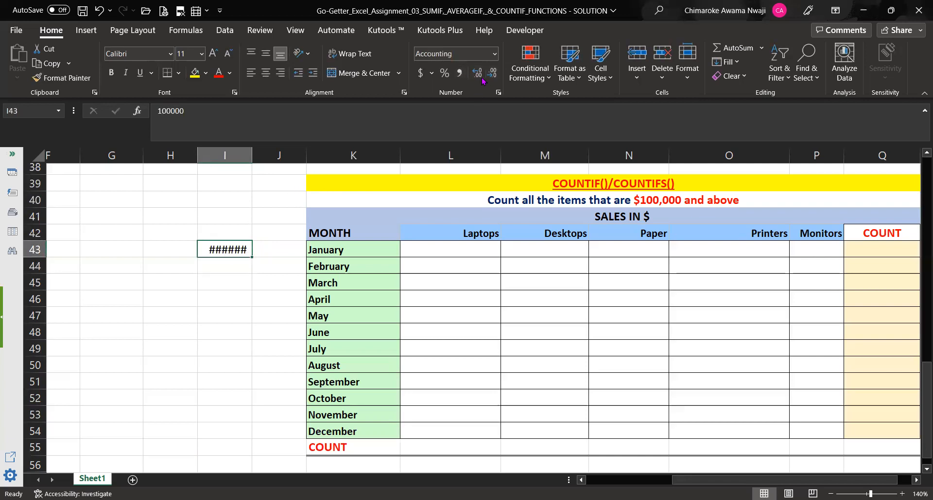
click(479, 75)
drag(253, 157, 254, 157)
double_click(253, 156)
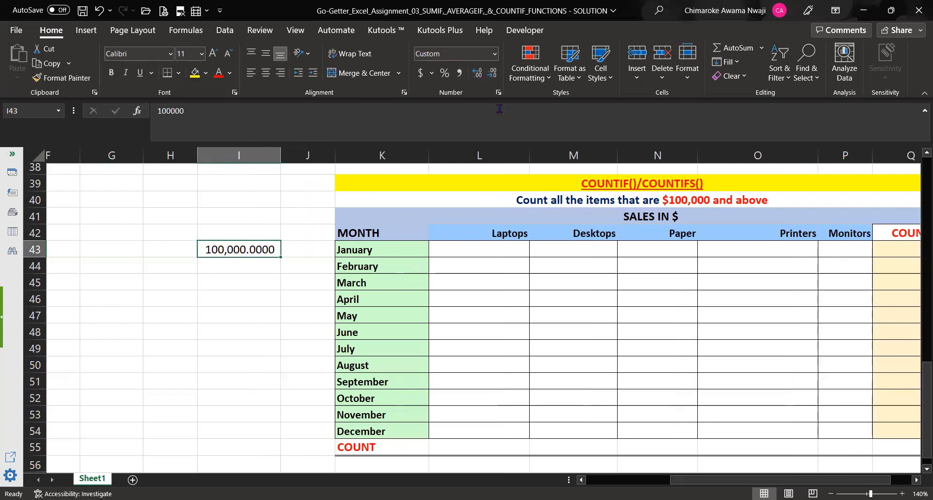
click(491, 73)
click(491, 72)
click(491, 73)
click(491, 73)
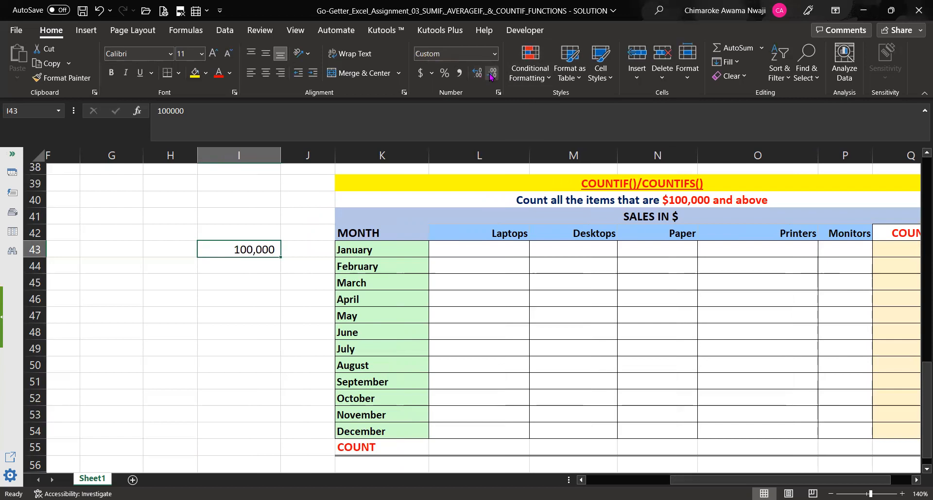
double_click(280, 155)
click(278, 262)
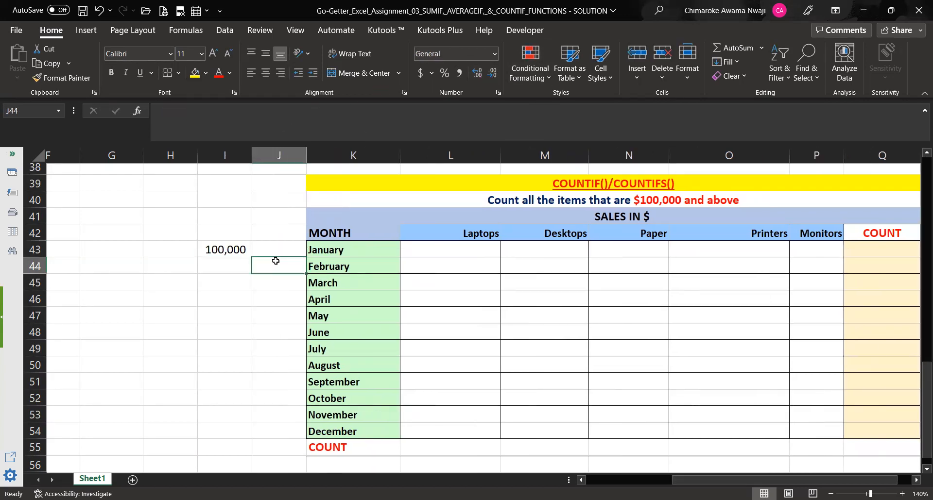
Step: Begin an INDEX formula in L43, the January Laptops cell of the COUNTIF/COUNTIFS table
click(435, 250)
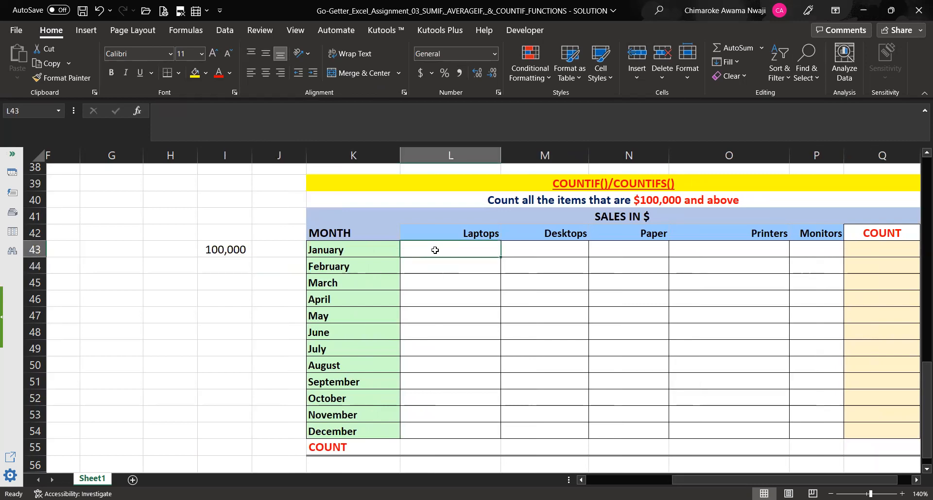
drag(921, 393, 919, 372)
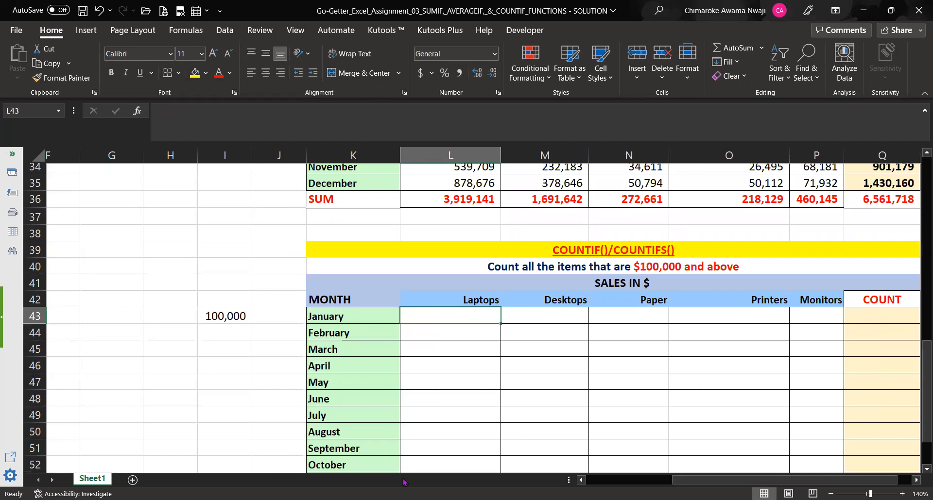
text(=)
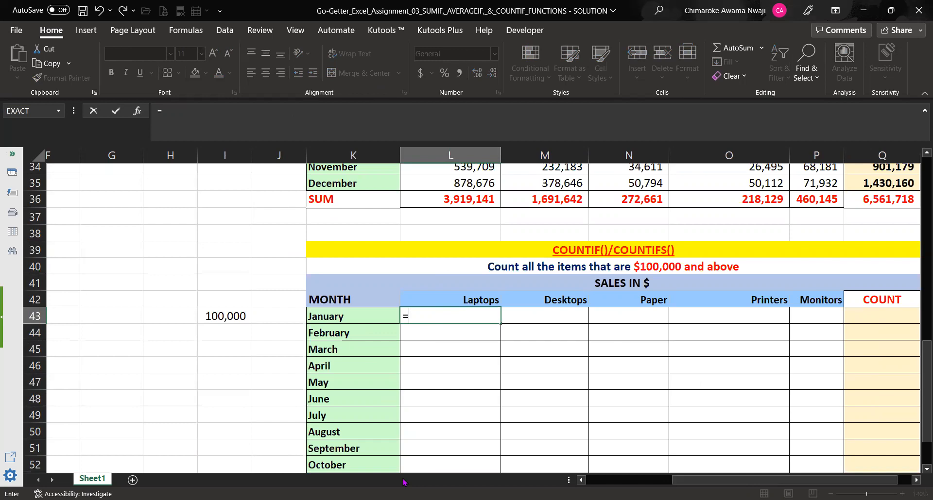
text(V)
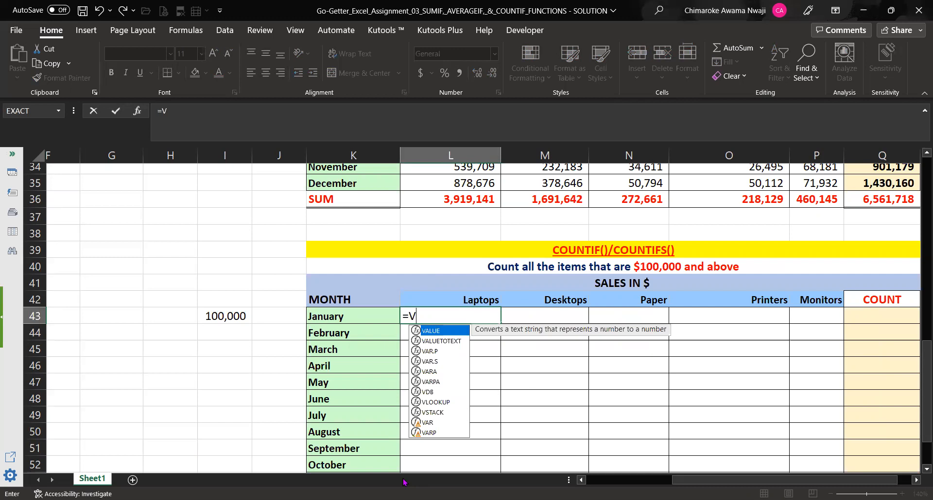
key(BackSpace)
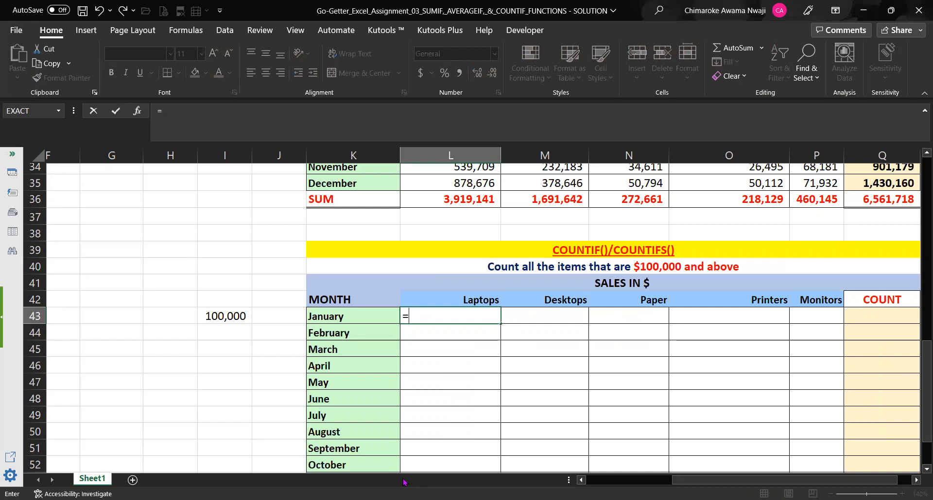
text(INDEX)
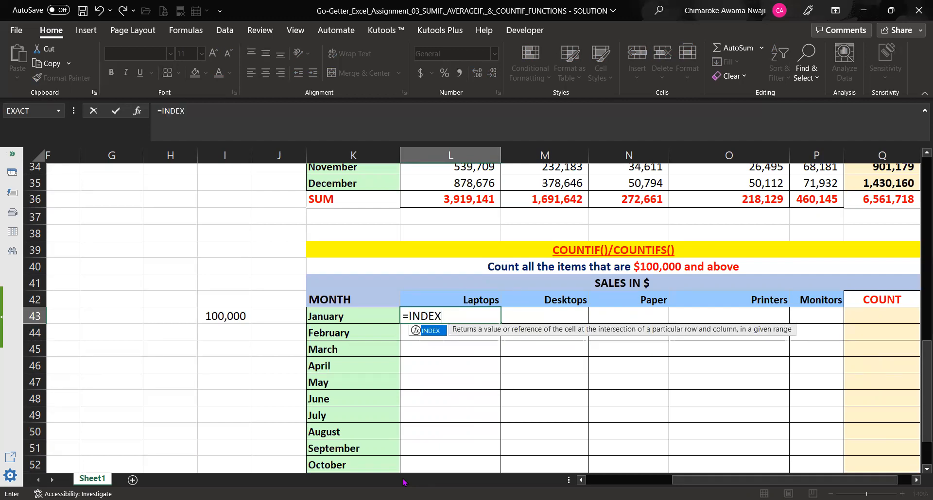
text(()
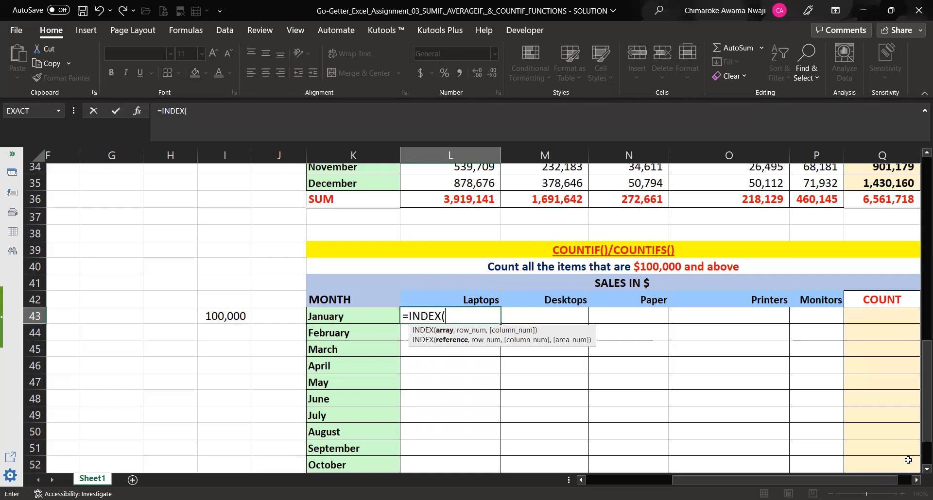
Step: Set the INDEX array to the January–December sales figures of the source table as the absolute range $B$3:$F$14
drag(918, 428, 919, 296)
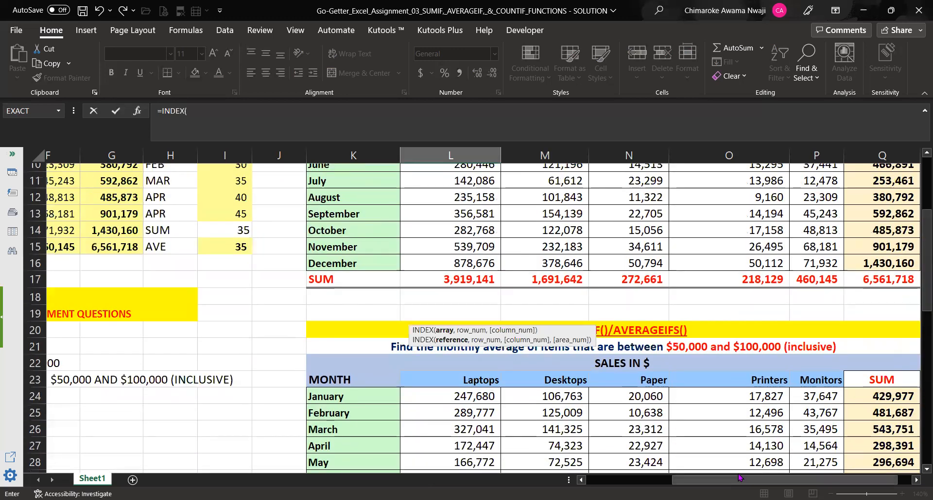
drag(739, 480, 652, 480)
drag(919, 260, 919, 260)
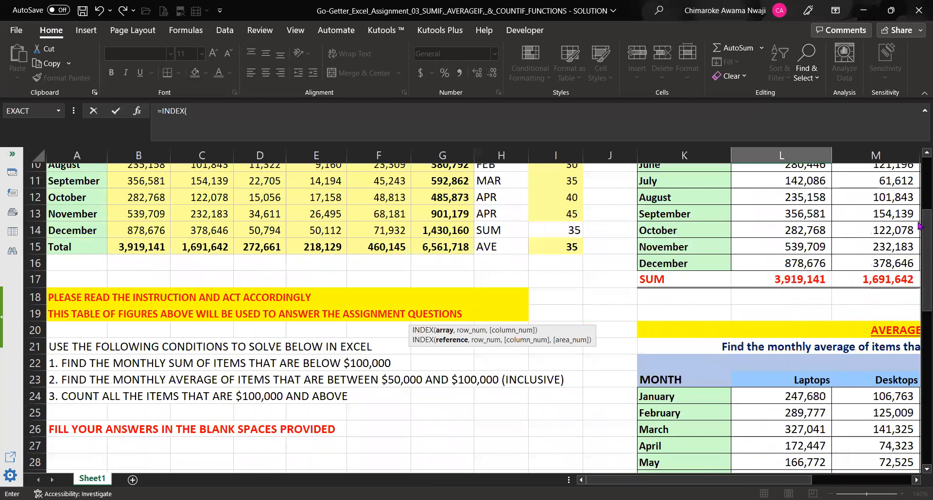
drag(918, 181, 920, 149)
drag(119, 205, 227, 209)
drag(373, 271, 376, 380)
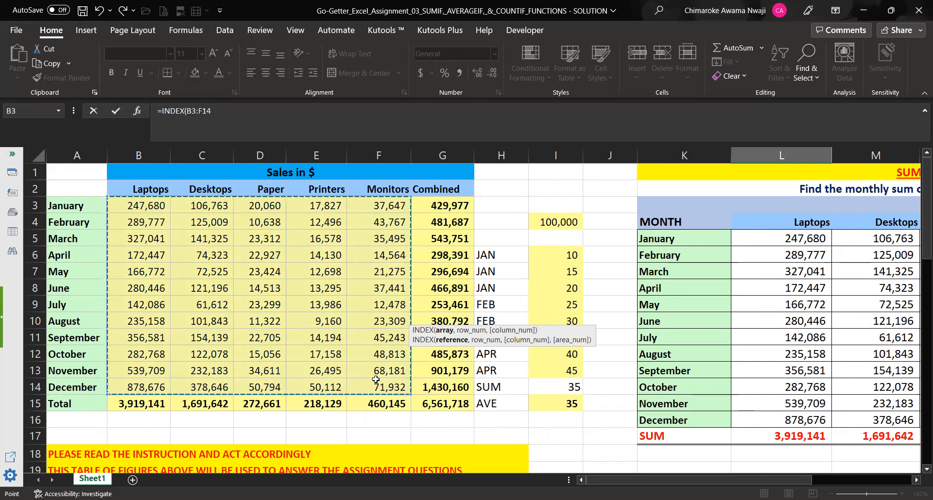
key(F4)
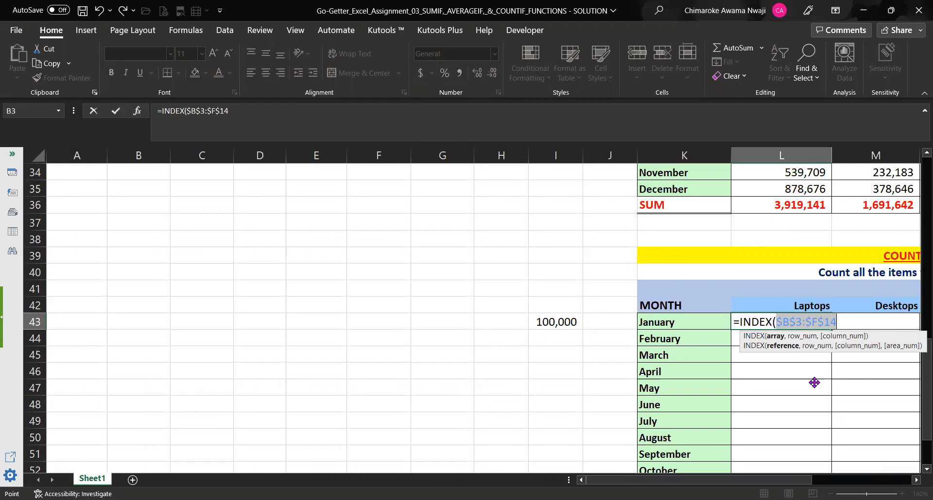
Step: Add a MATCH function as the INDEX row number, with the January label as its column-locked lookup value $K43
text(,)
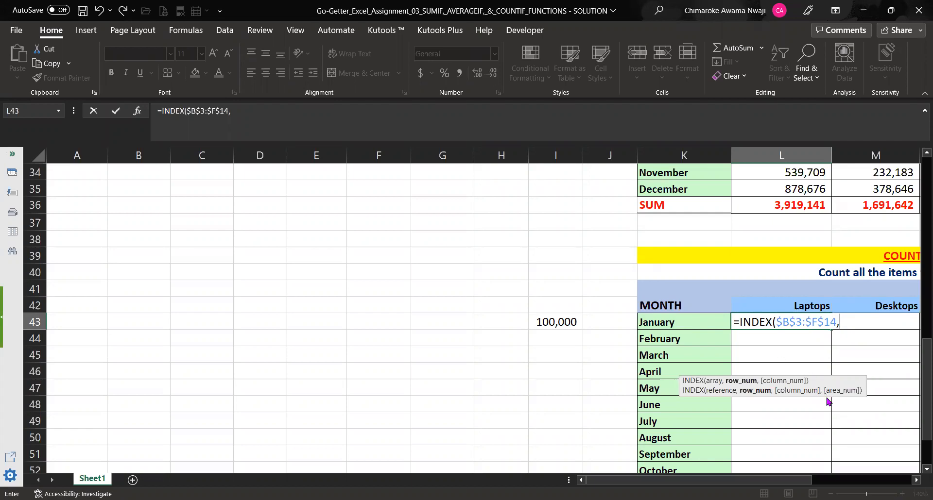
text(MATCH)
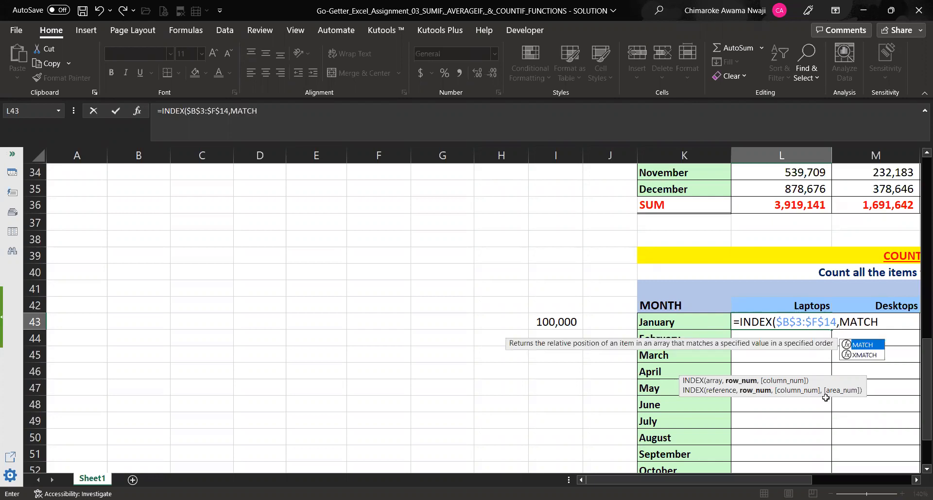
text(()
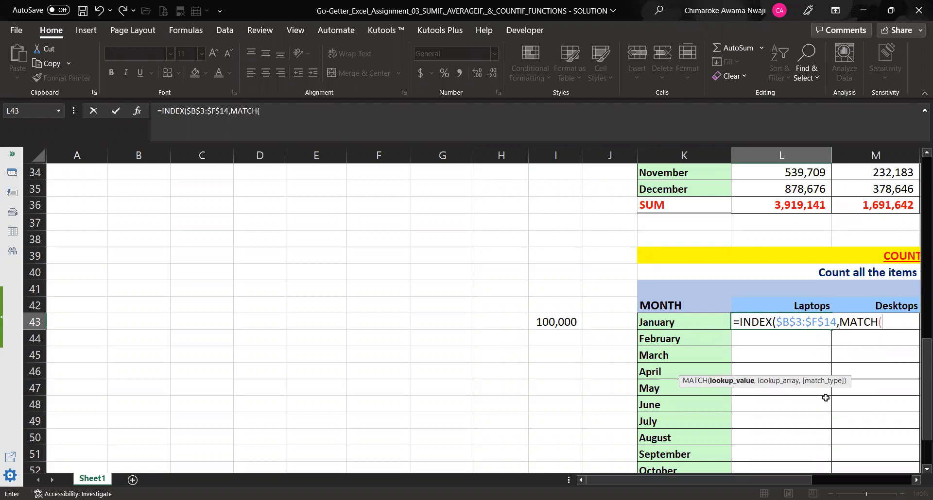
click(916, 480)
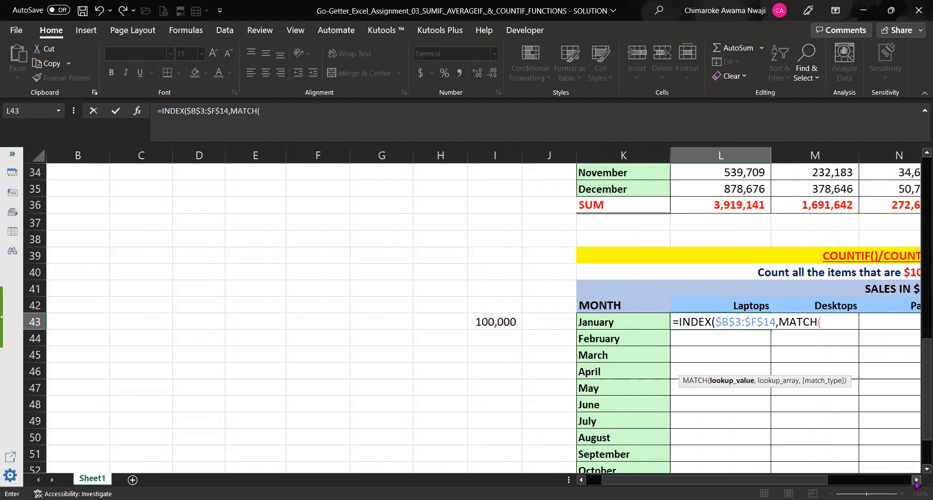
click(916, 481)
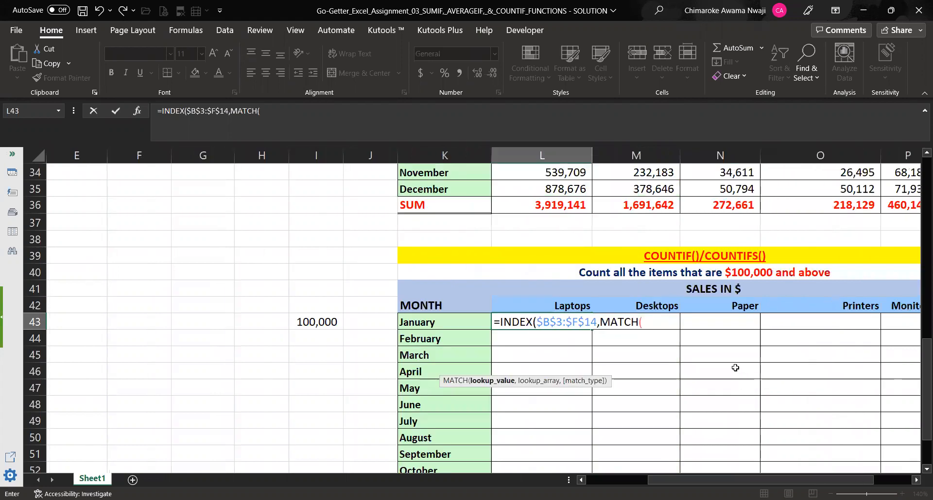
click(429, 321)
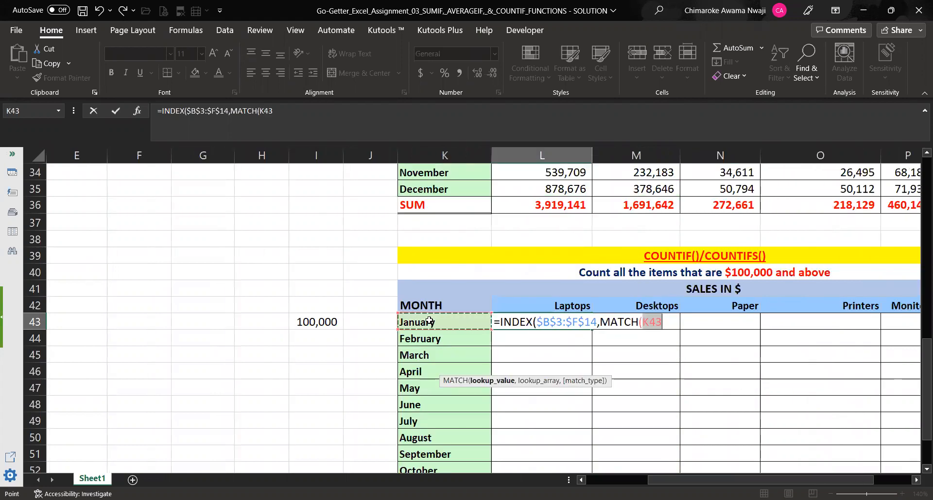
key(F4)
key(F4)
key(F4)
text(,)
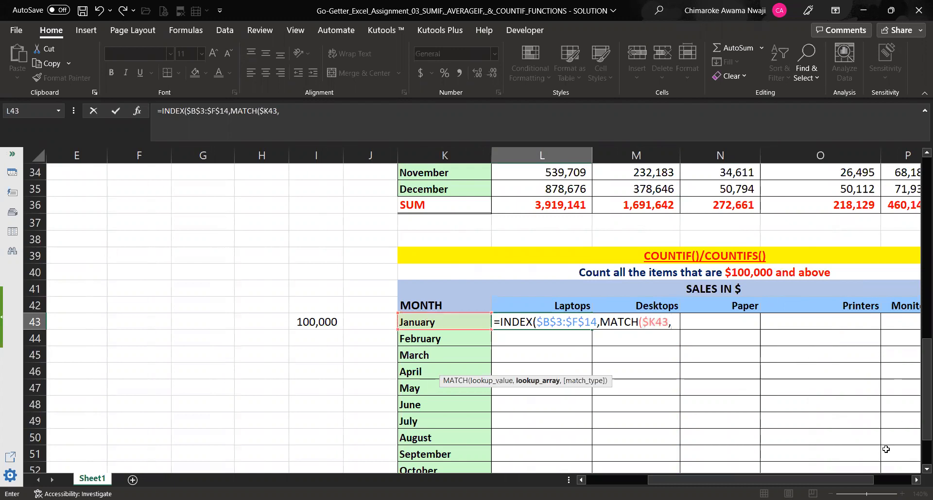
Step: Set the row MATCH's lookup array to the source table's months $A$3:$A$14 with exact match type 0, and close the function
scroll(918, 420, up, 7)
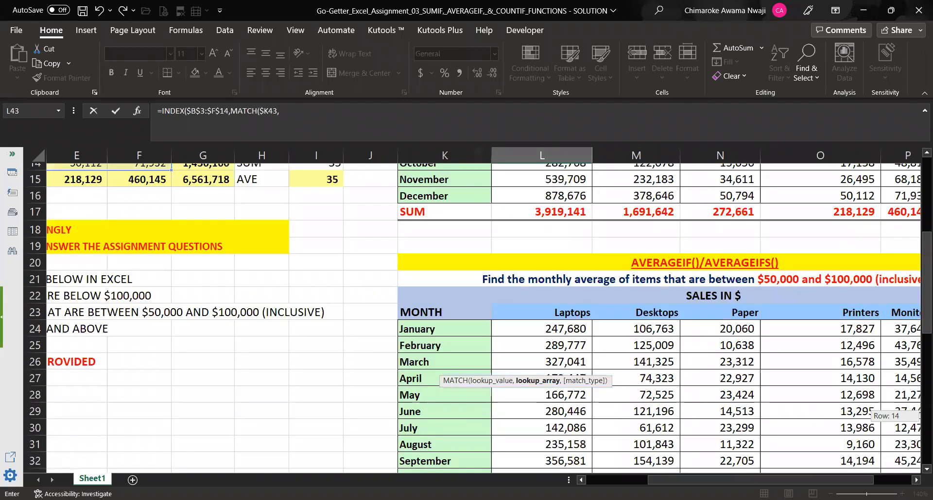
drag(806, 484, 744, 481)
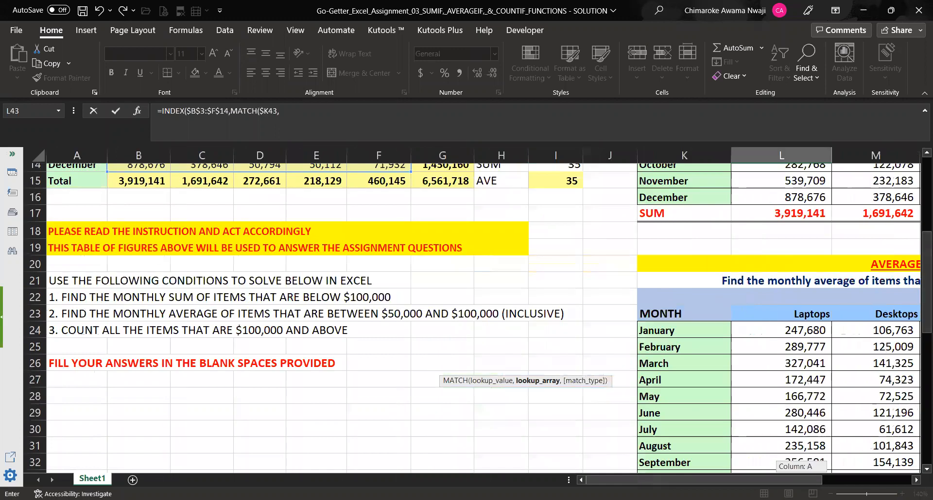
drag(921, 322, 910, 238)
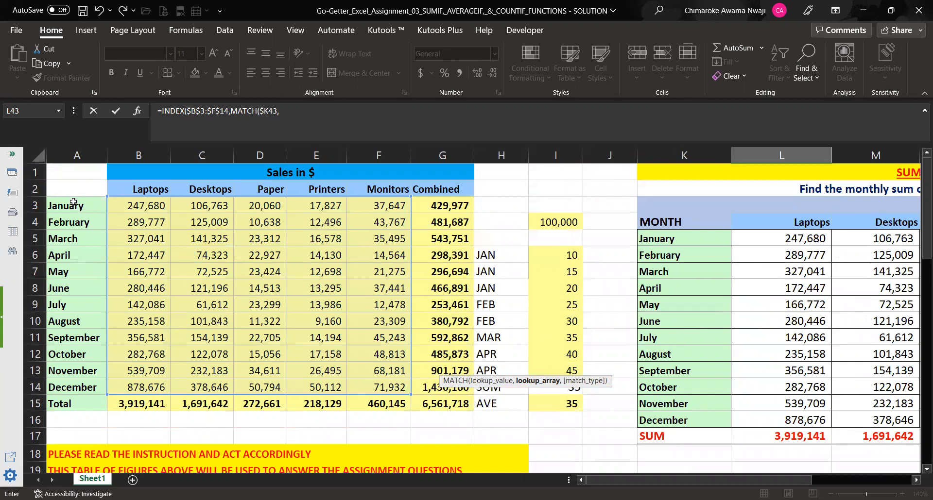
drag(72, 207, 70, 224)
drag(75, 309, 61, 390)
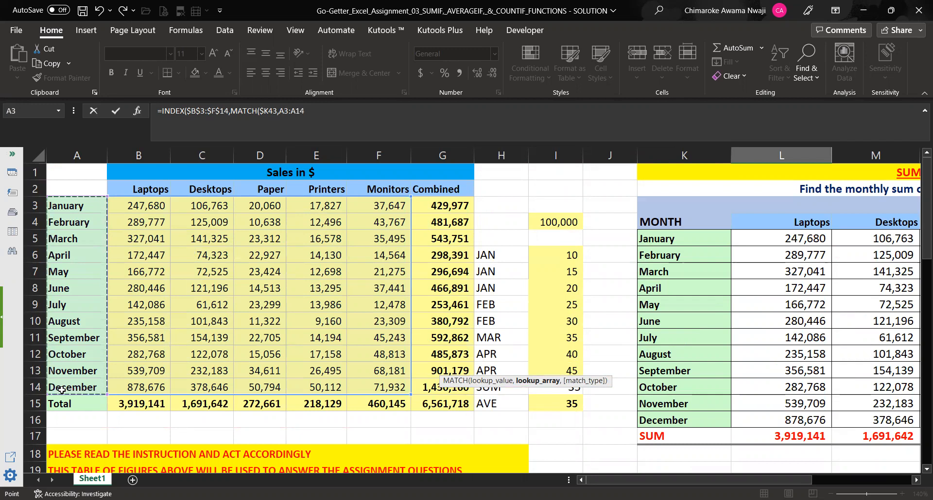
key(F4)
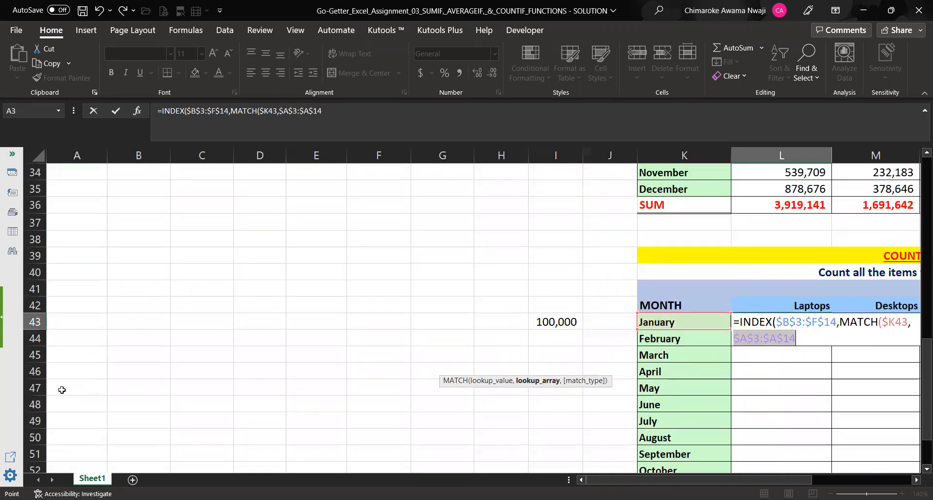
text(,)
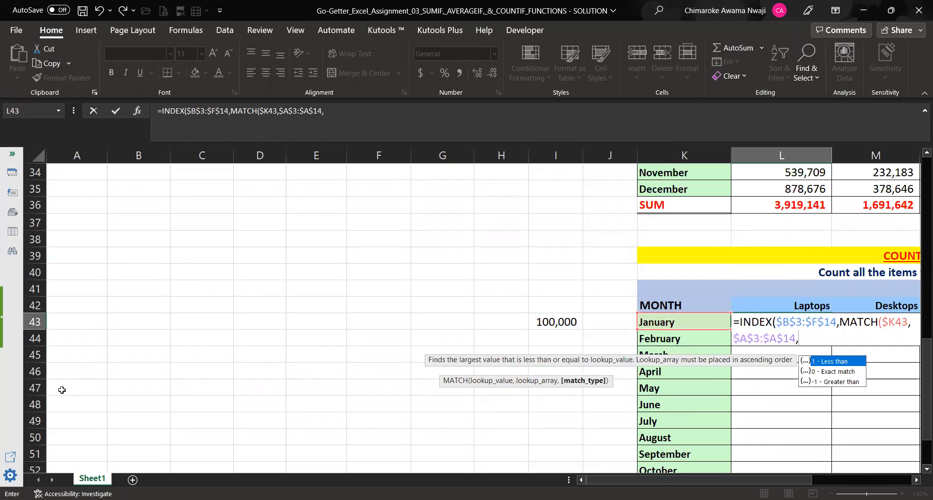
text(0))
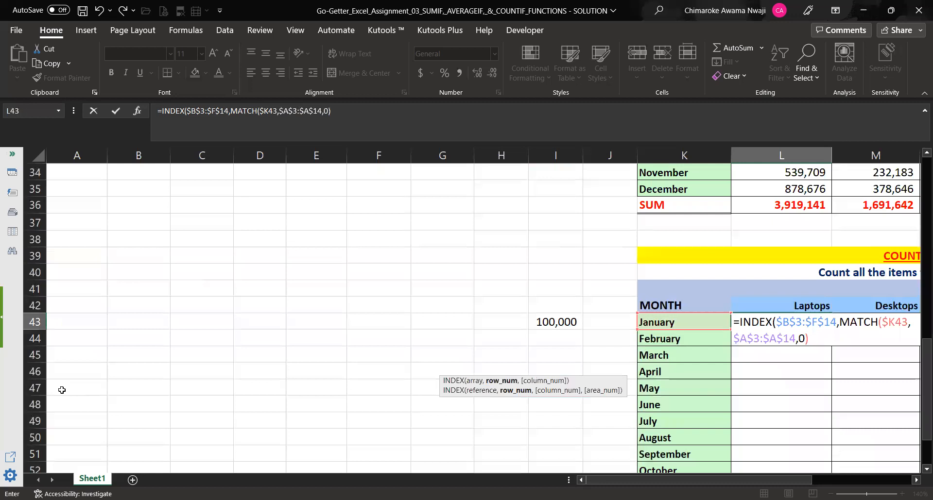
Step: Add a second MATCH as the INDEX column number, with the Laptops header as its row-locked lookup value L$42
text(,)
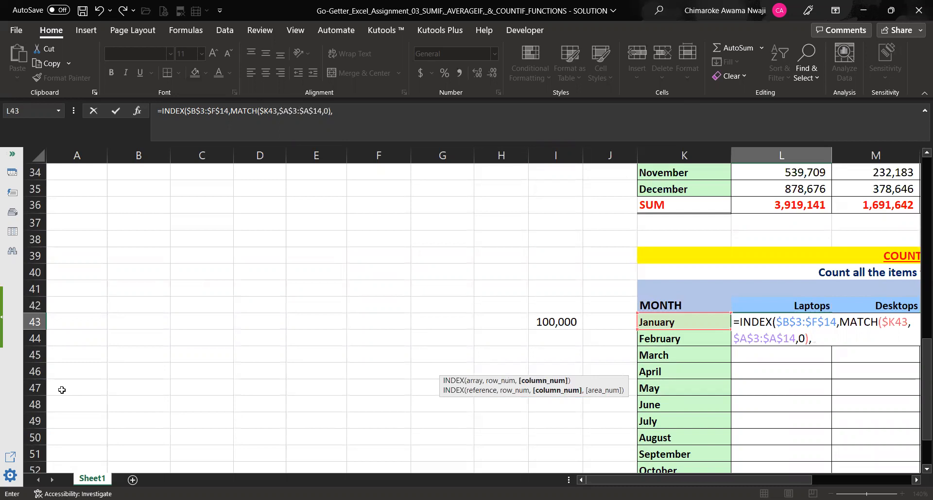
text(MATCH)
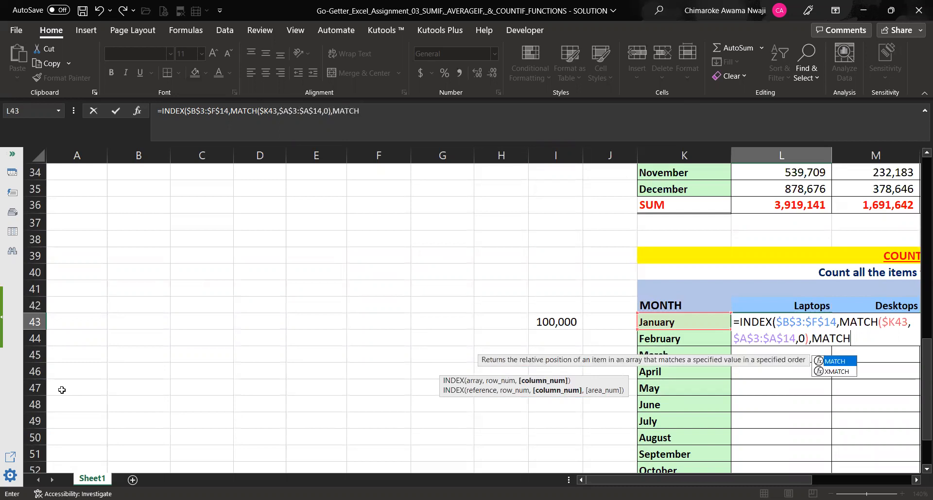
text(()
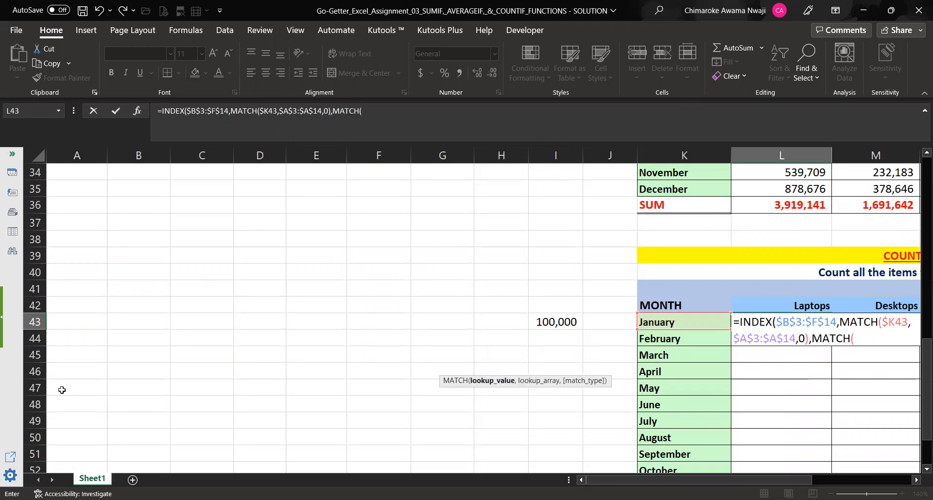
click(767, 302)
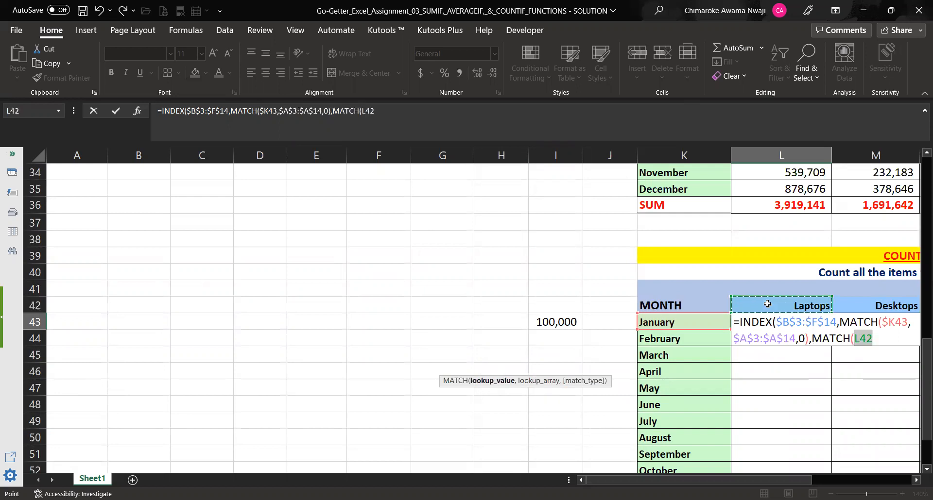
key(F4)
key(F4)
text(,)
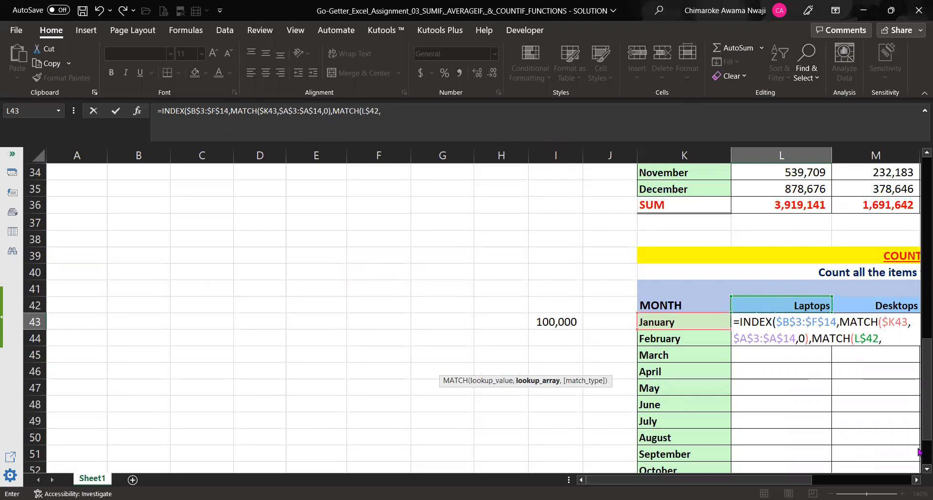
Step: Set the column MATCH's lookup array to the source headers $B$2:$F$2 with exact match type 0, and complete the INDEX formula
drag(921, 440, 905, 251)
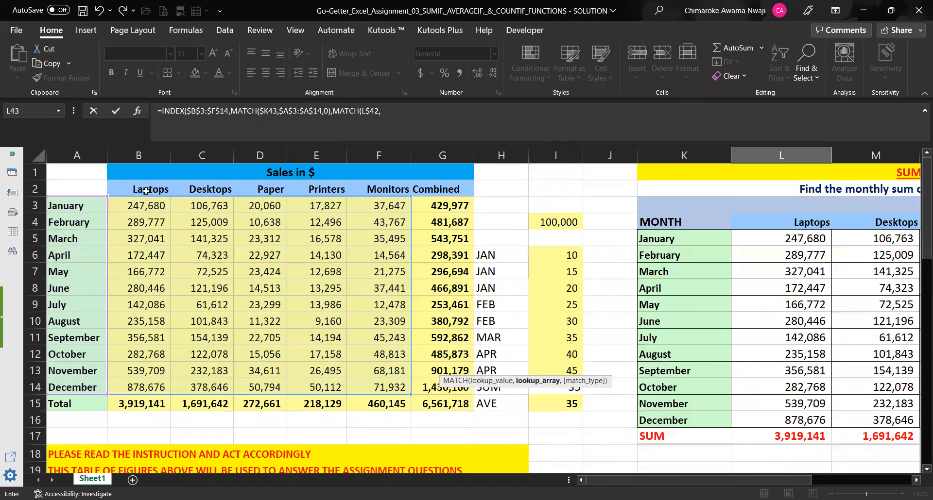
drag(136, 188, 228, 190)
drag(371, 189, 370, 187)
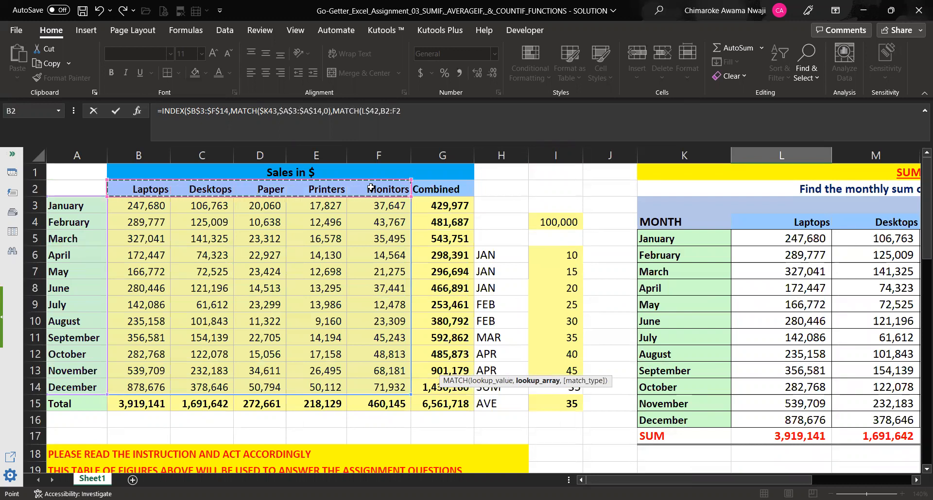
key(F4)
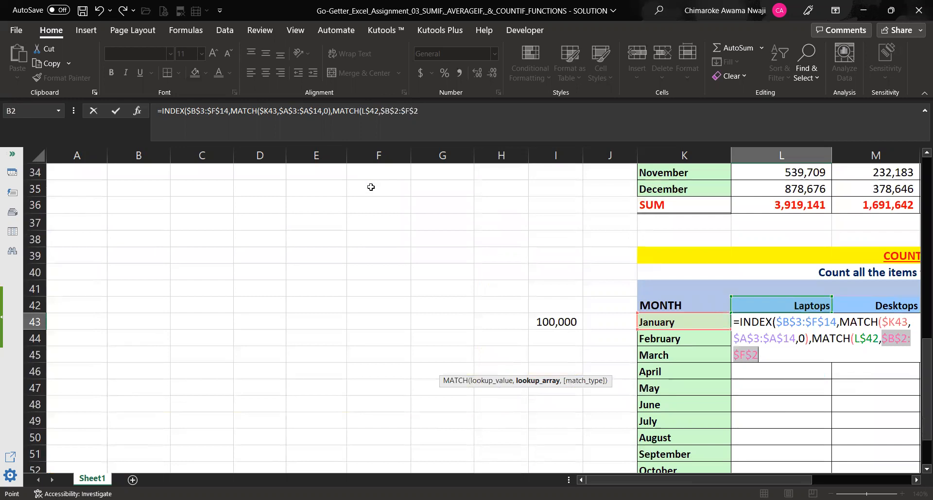
text(,)
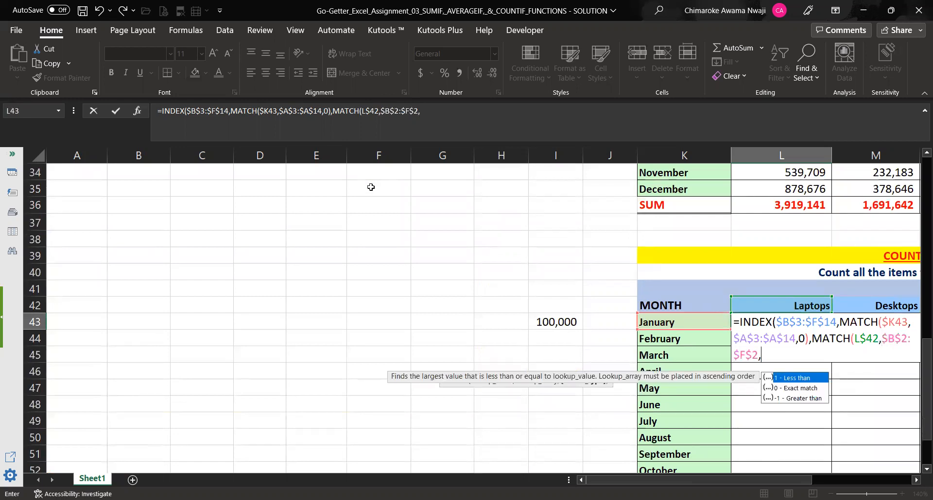
text(0))
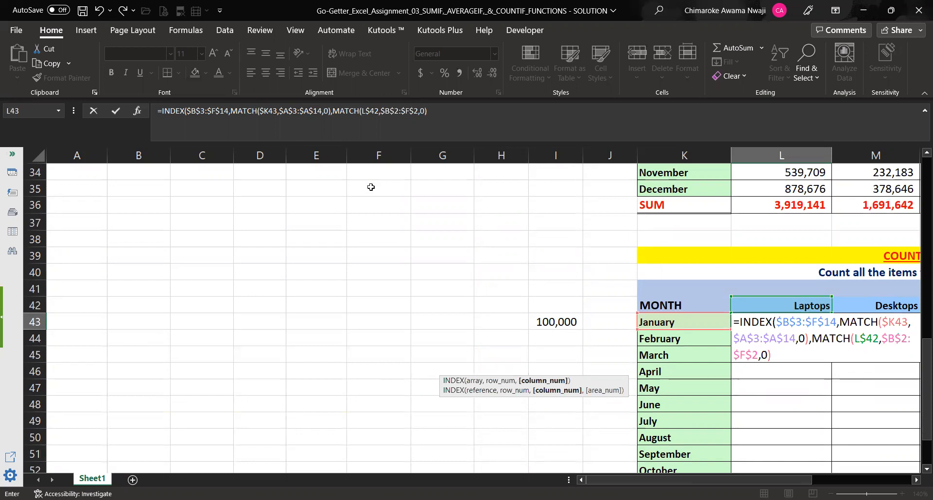
text())
key(Return)
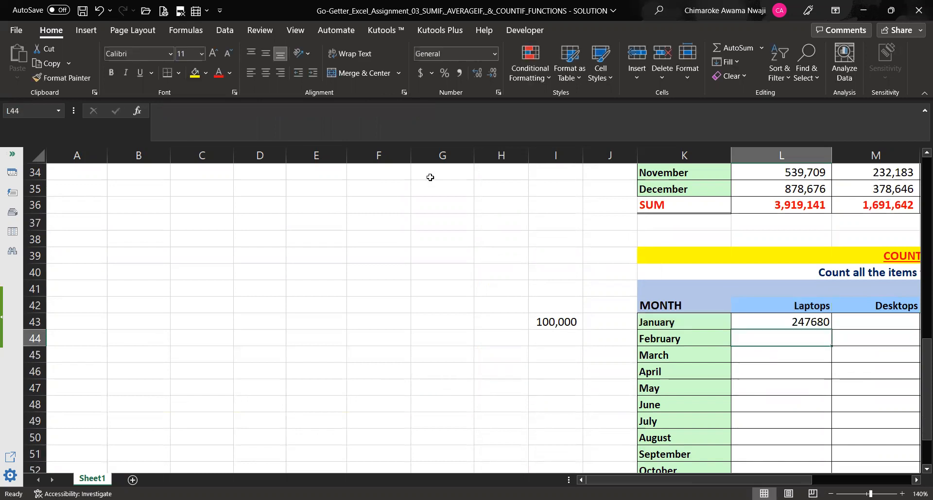
Step: Format the January Laptops cell L43 with a thousands separator and no decimals
click(777, 316)
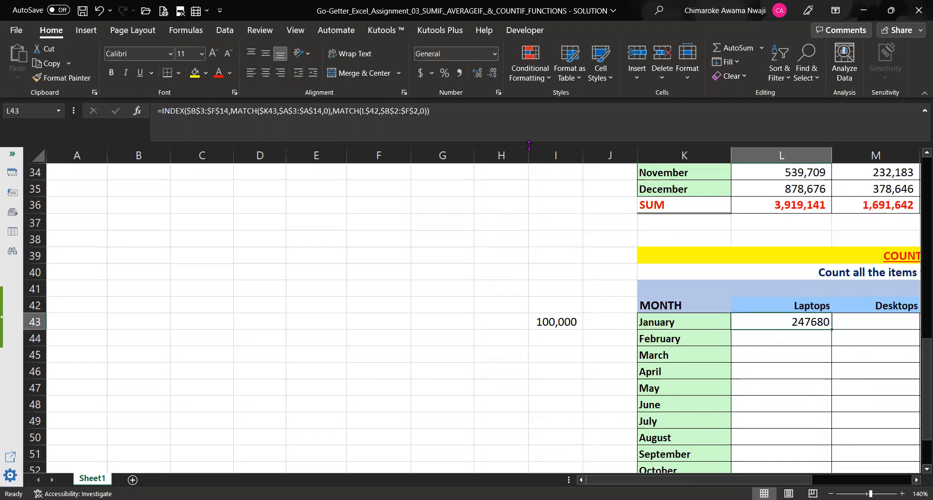
click(458, 74)
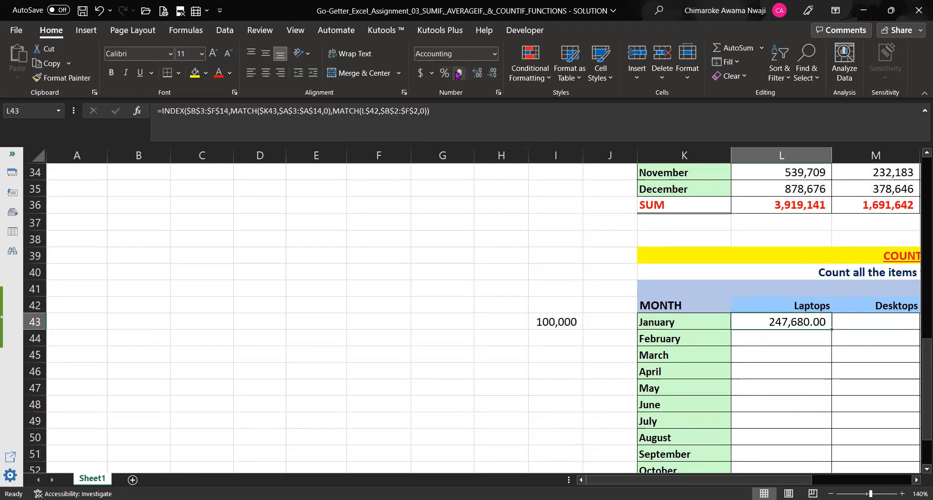
click(491, 77)
click(491, 76)
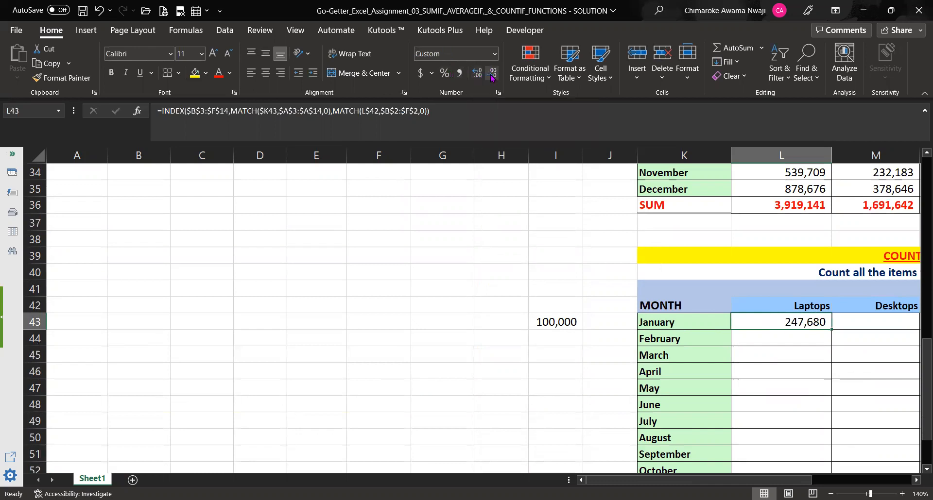
click(786, 394)
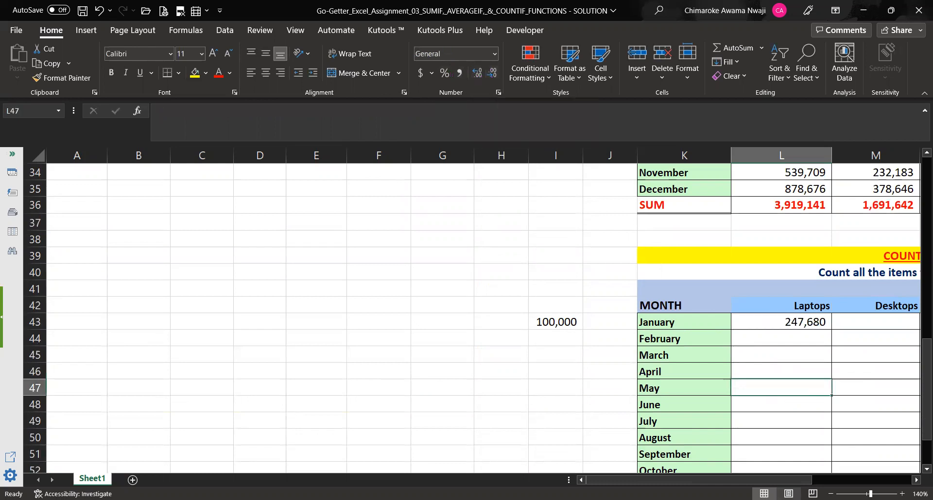
Step: Fill the INDEX formula from L43 across the January row through the Monitors column, P43
drag(787, 480, 865, 480)
click(555, 318)
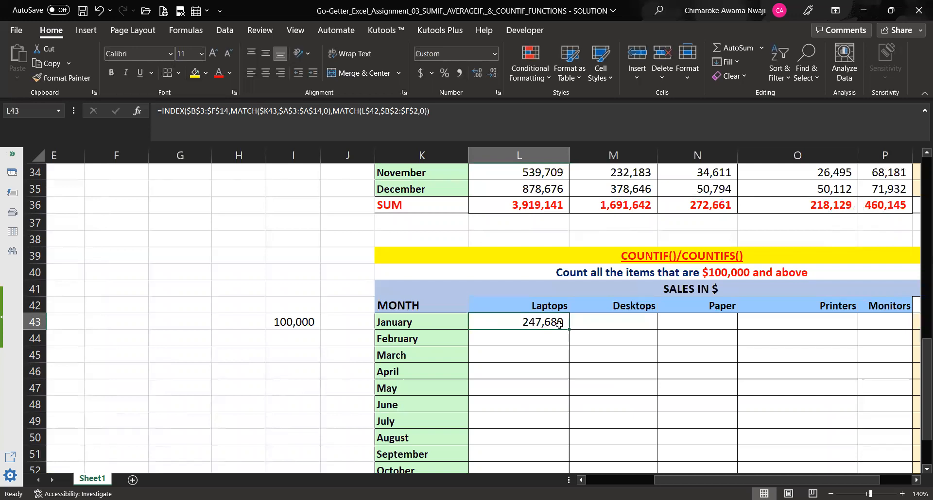
drag(570, 329, 893, 332)
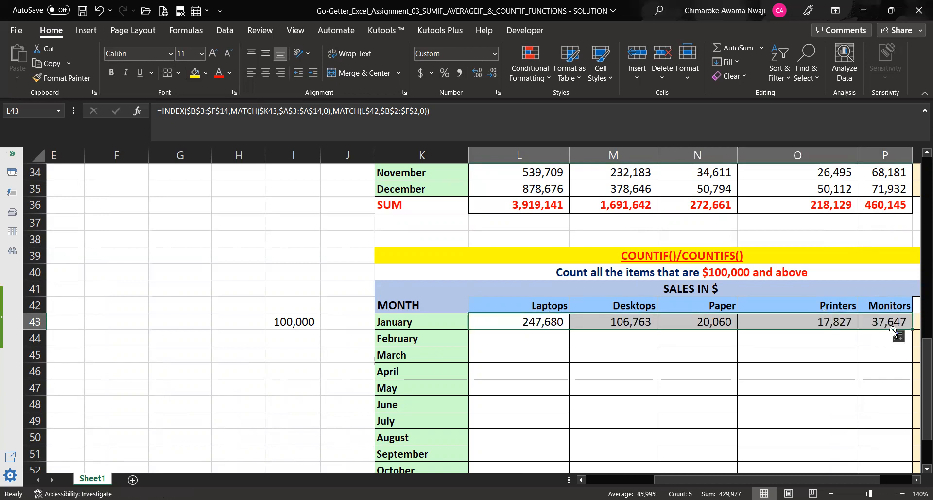
Step: Copy the INDEX/MATCH expression in the January Laptops cell L43, without its equals sign
click(520, 323)
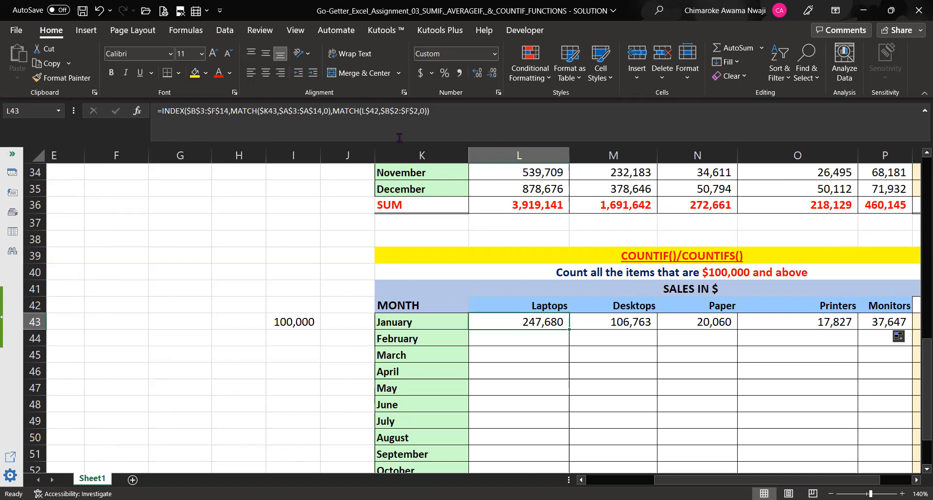
click(447, 111)
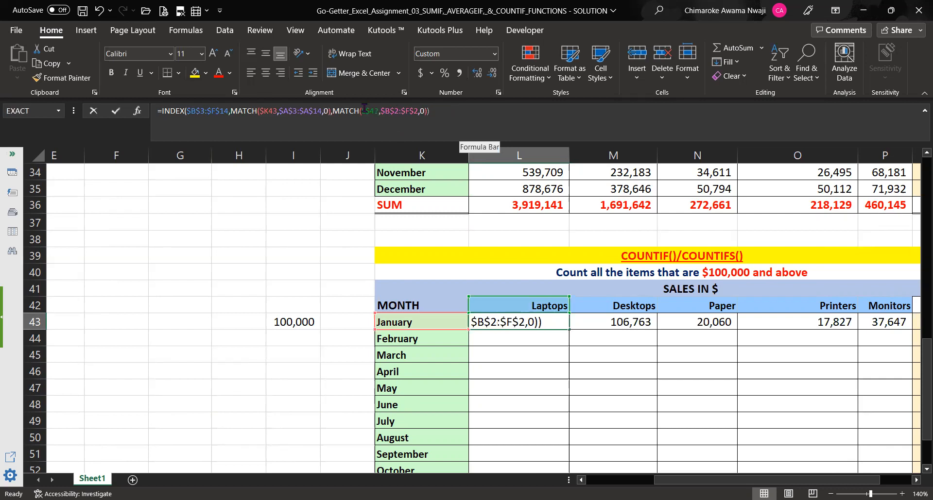
click(162, 111)
key(Escape)
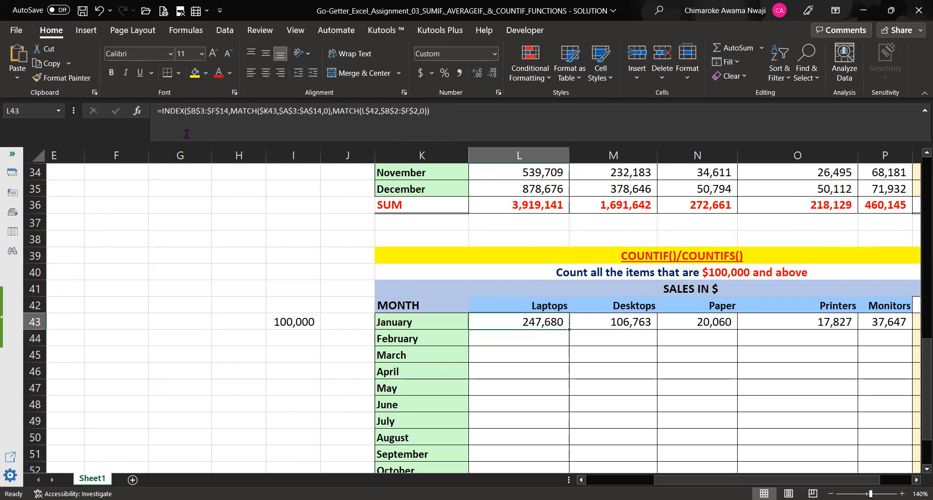
Step: Wrap the L43 formula in an IF whose logical test checks that the INDEX result is >= the absolute threshold cell $I$43
click(162, 110)
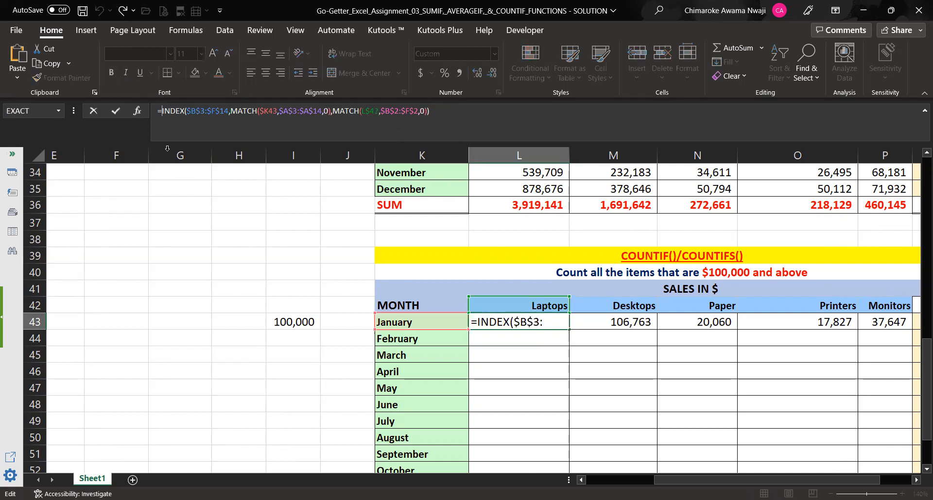
text(IF)
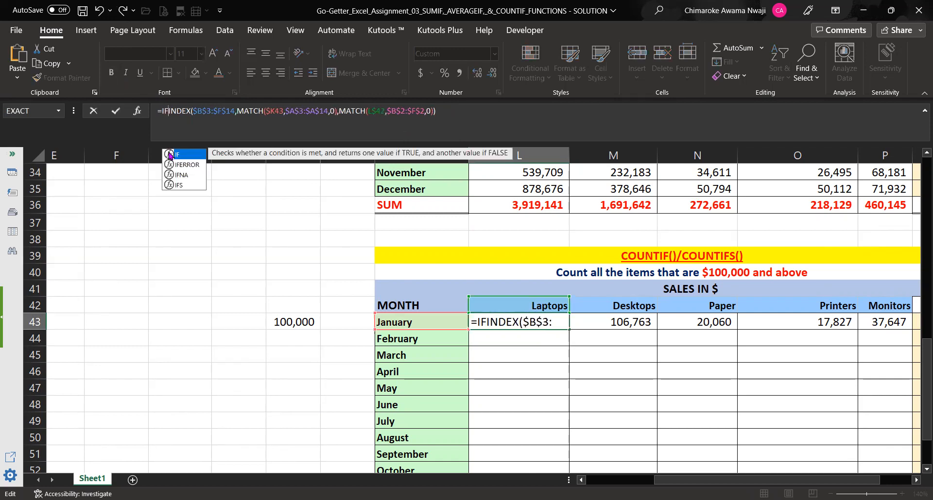
double_click(170, 154)
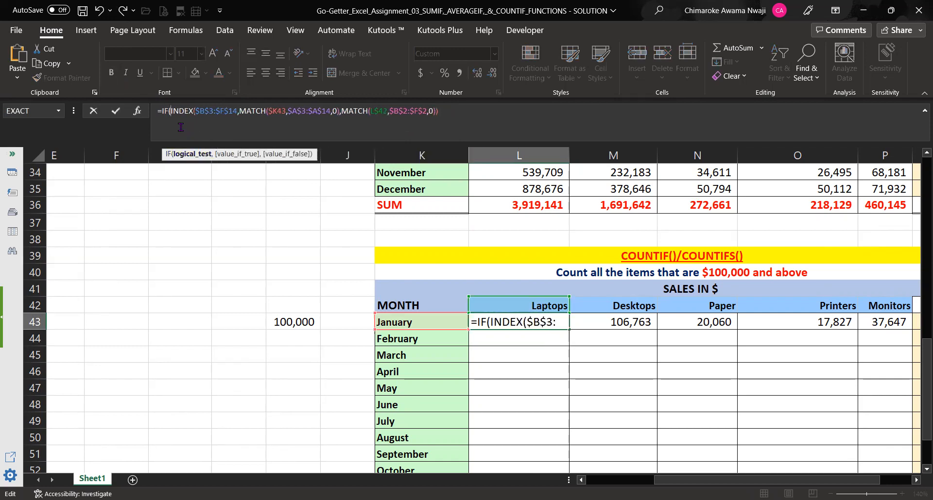
click(446, 113)
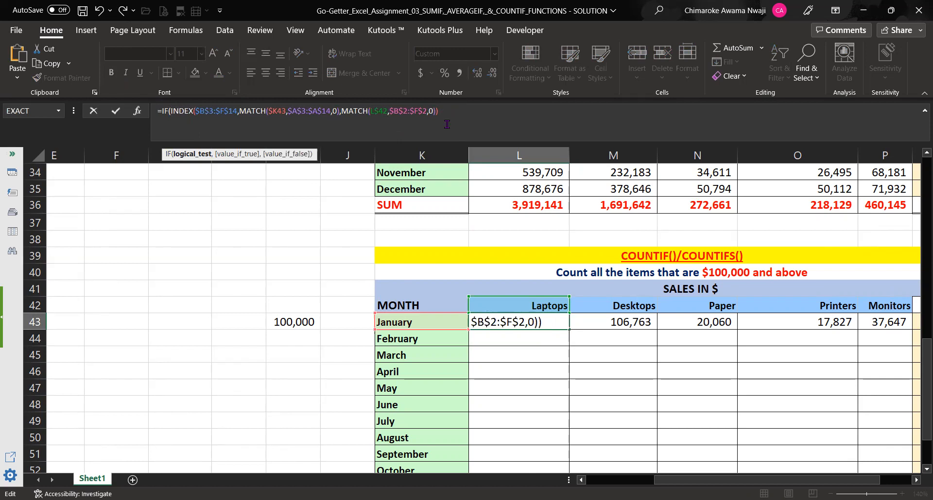
text(>=)
click(296, 321)
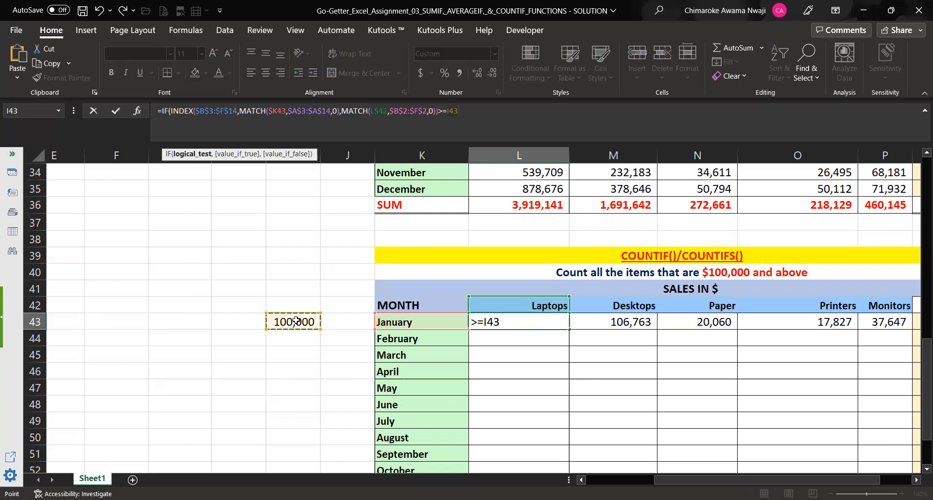
key(F4)
Step: Use the copied INDEX/MATCH expression as the IF's value if true and "" as its value if false, and complete the formula
text(,)
key(ctrl+v)
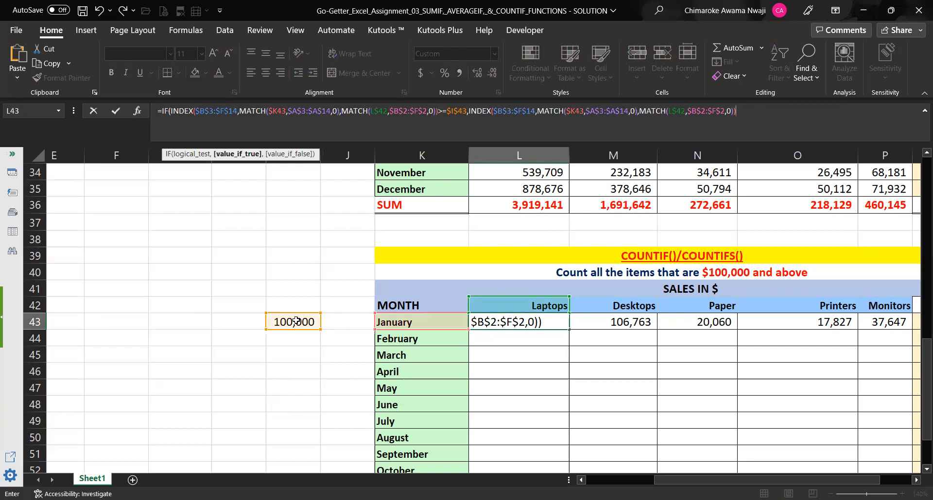
text(,)
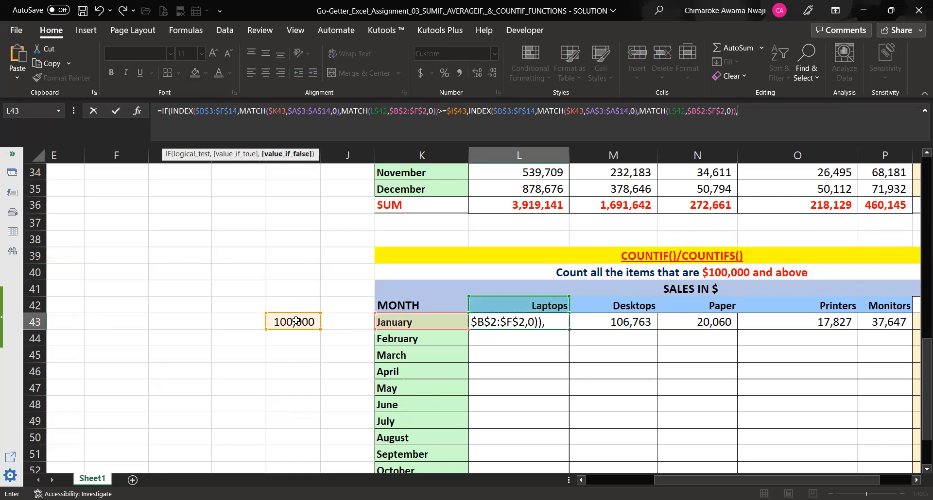
text(0)
key(BackSpace)
text(")
text())
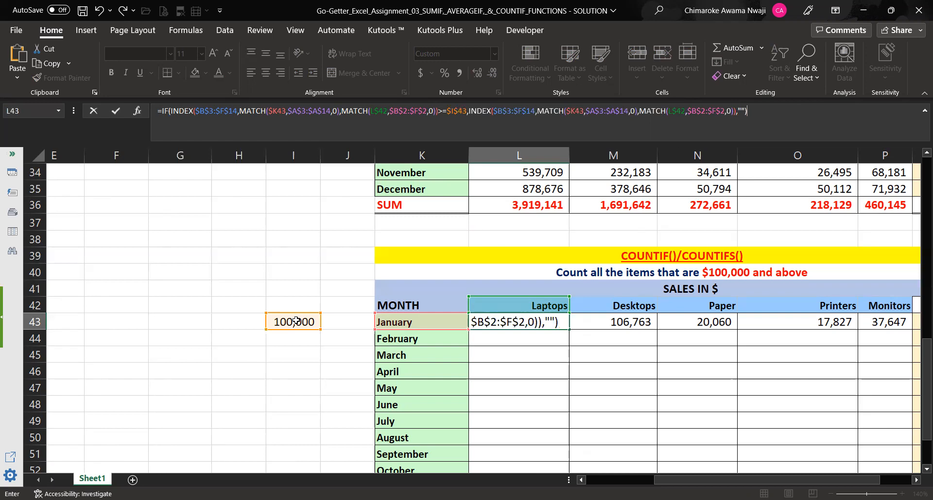
key(Return)
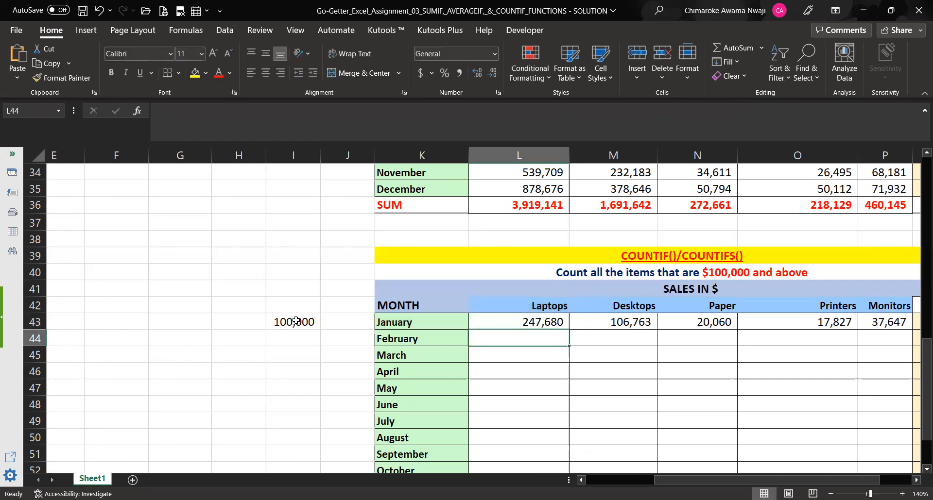
Step: Fill the IF formula from L43 across to the Monitors column and down through the December row
click(538, 323)
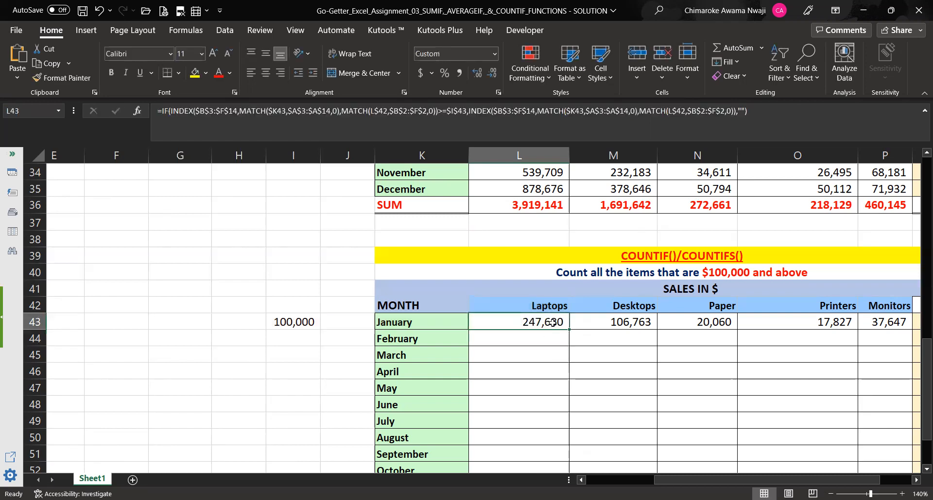
drag(570, 327, 898, 338)
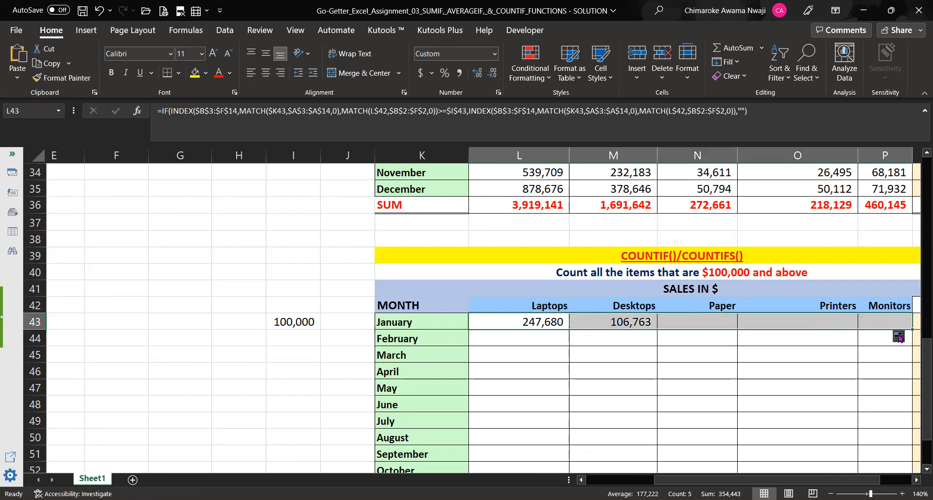
click(917, 480)
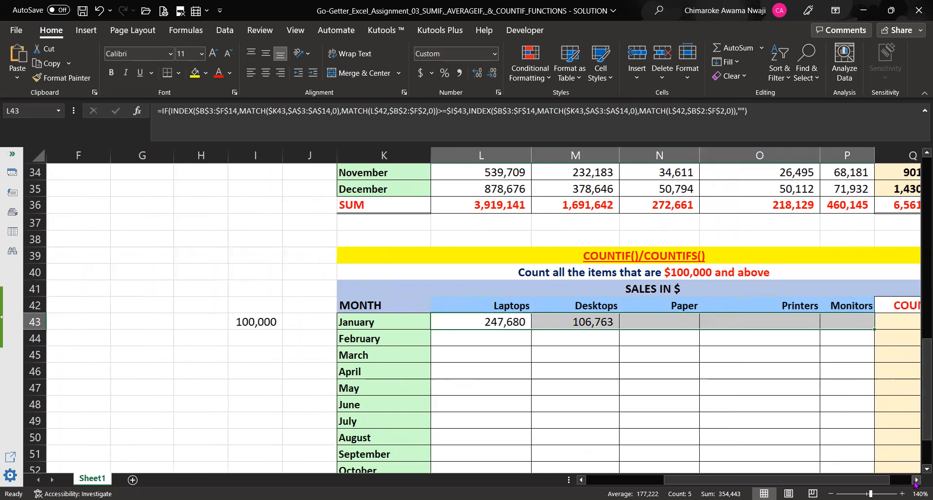
click(916, 480)
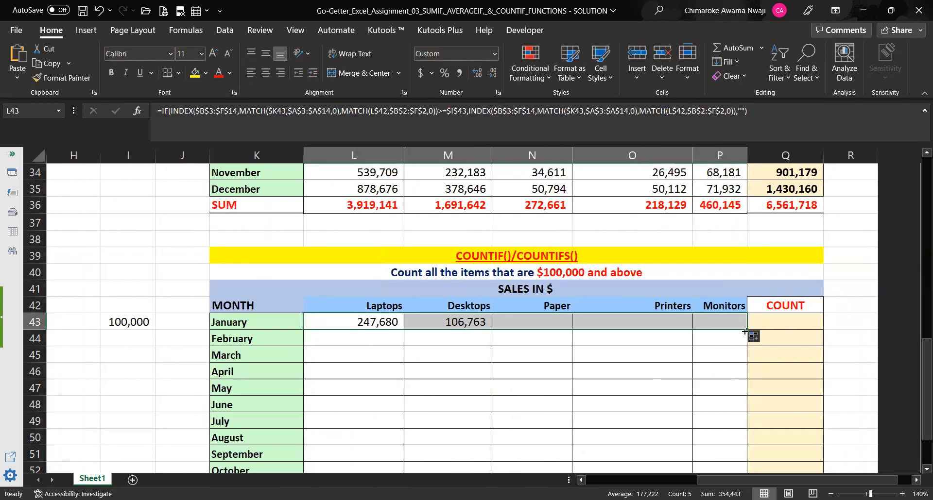
drag(744, 332, 748, 424)
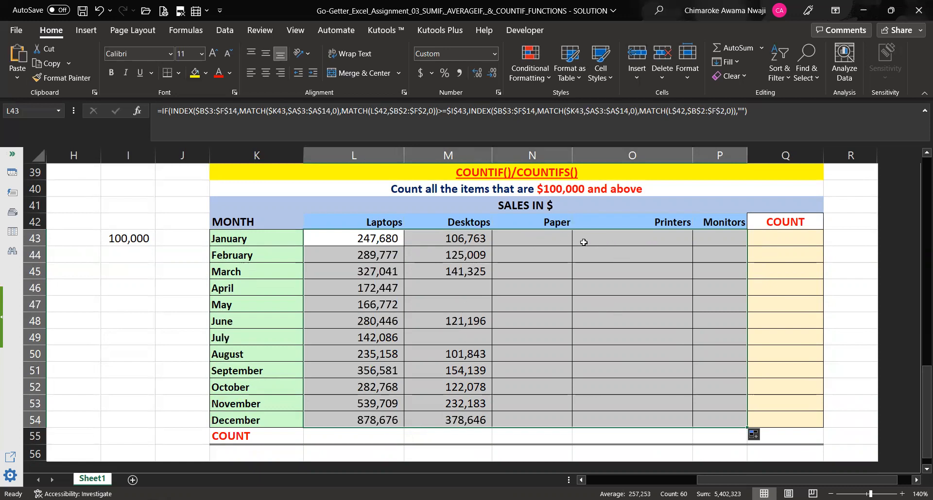
click(586, 240)
click(544, 241)
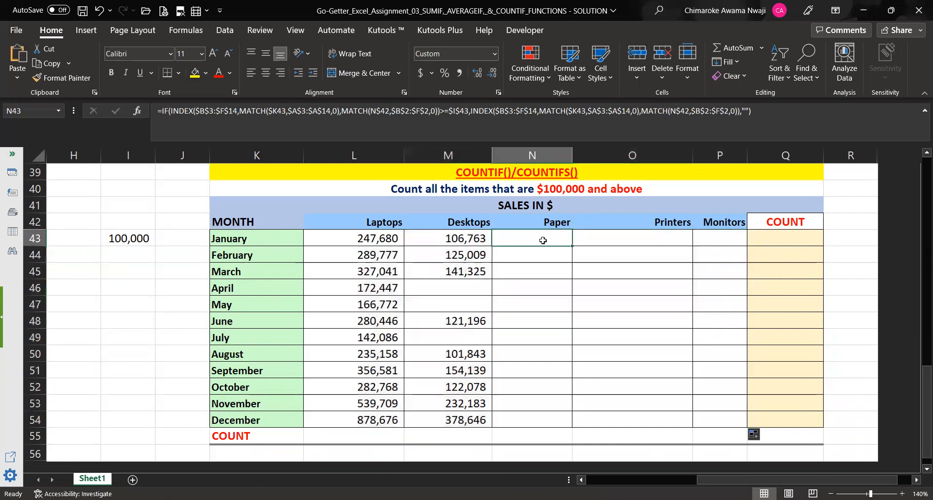
Step: Enter =COUNT(L43:P43) in January's COUNT cell Q43
click(796, 243)
text(=)
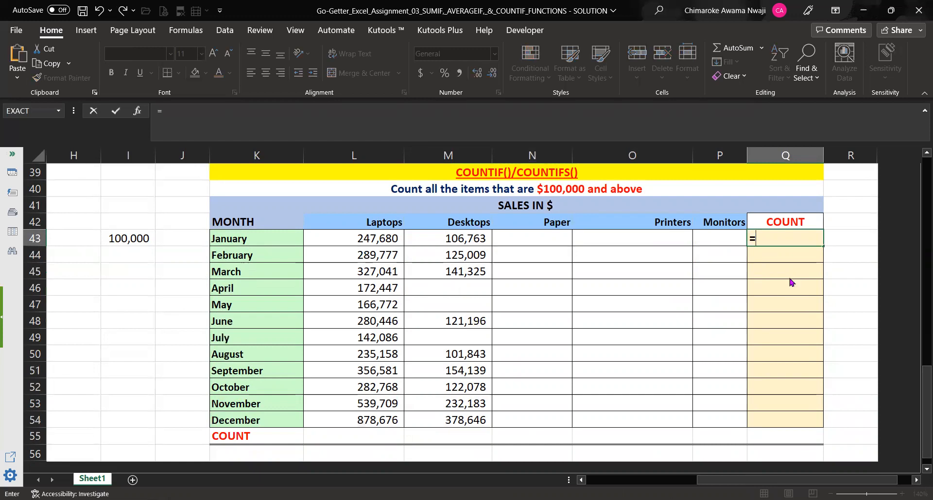
text(COUNT)
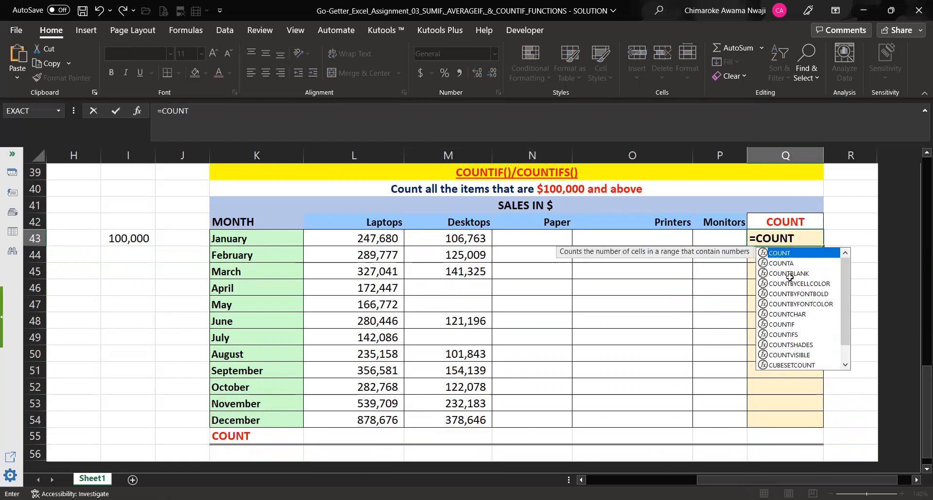
text(()
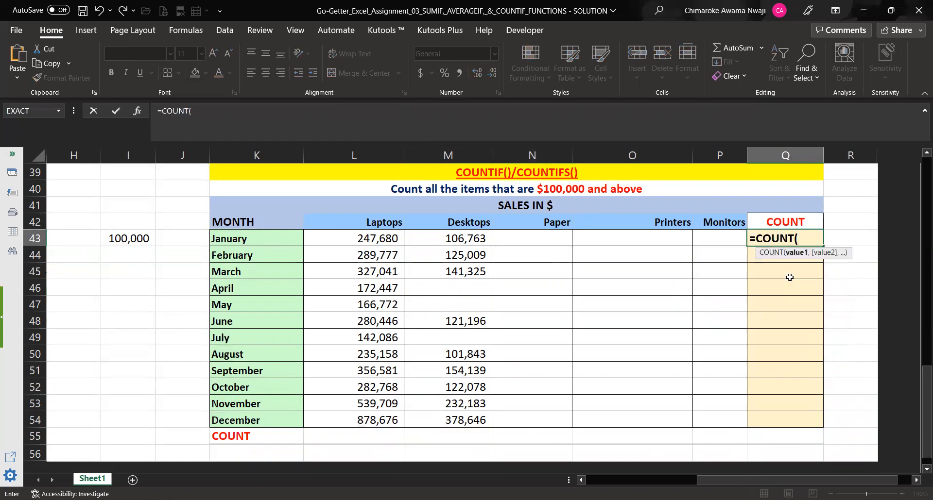
click(350, 239)
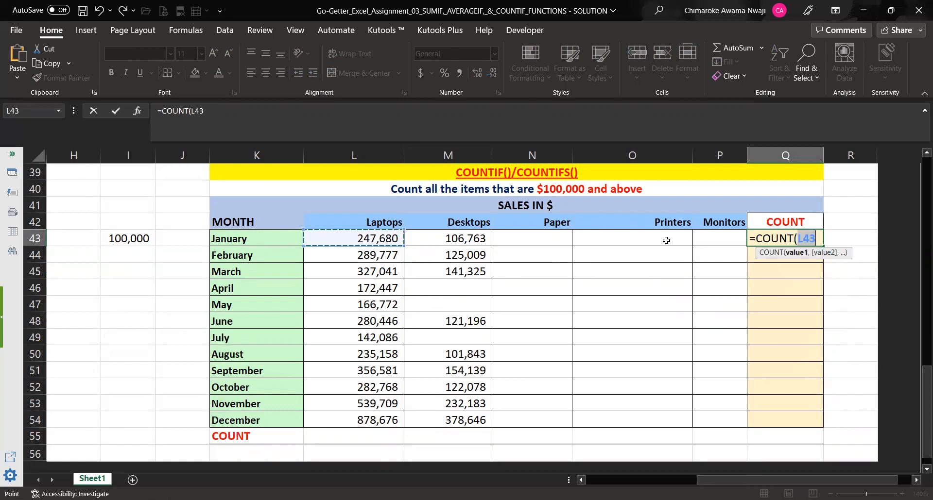
shift+click(718, 239)
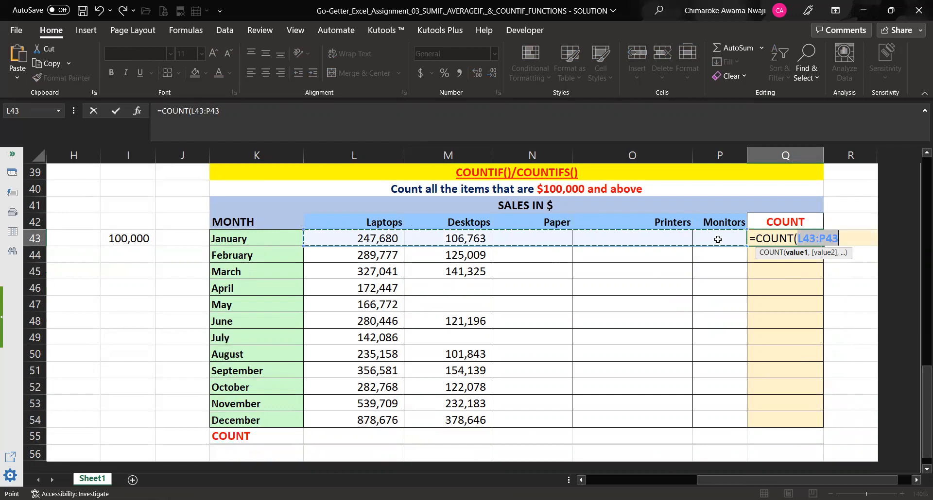
text())
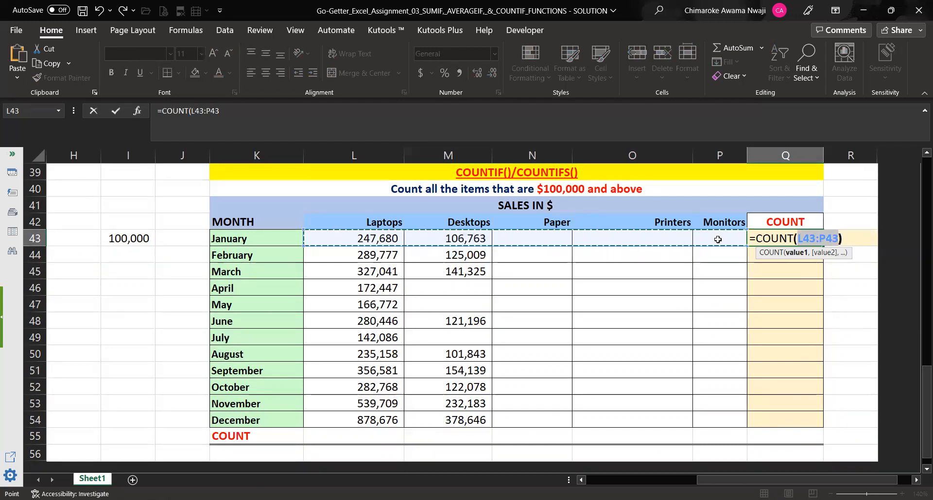
key(Return)
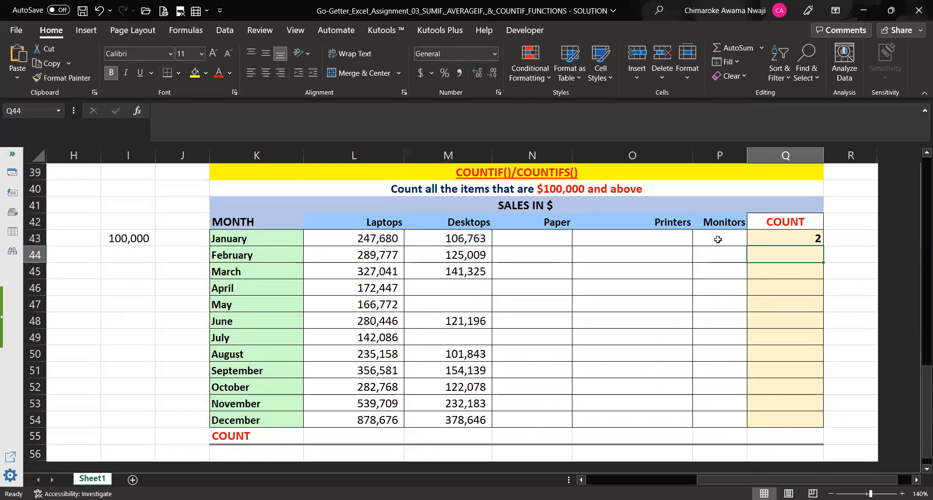
Step: Start a COUNTIF formula in Q43 with the January sales L43:P43 as its range
key(Up)
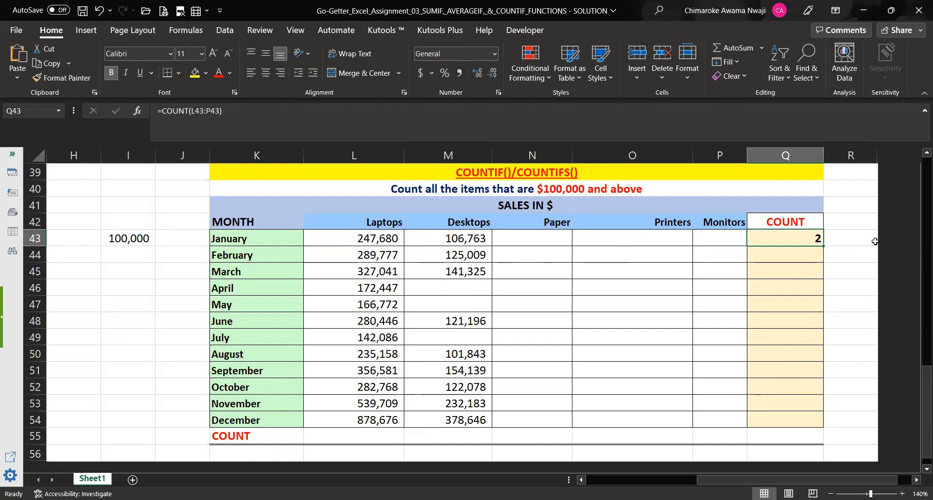
text(=)
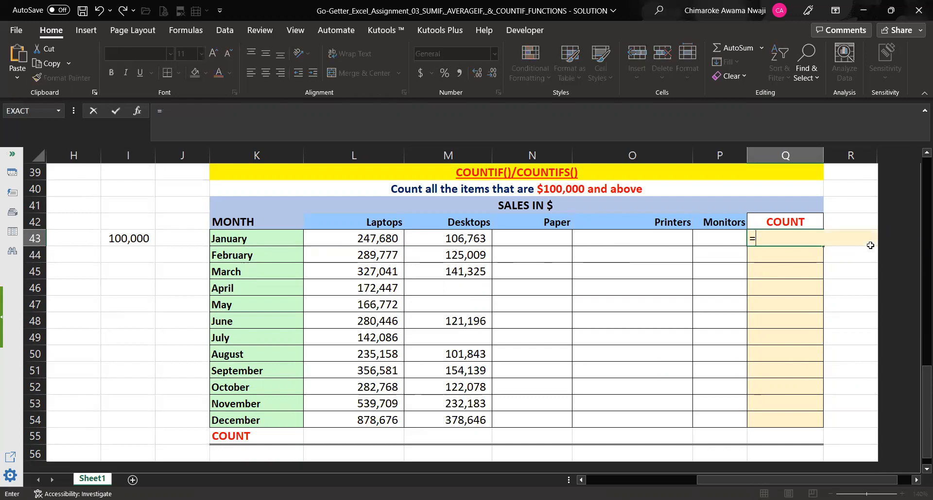
text(COUNIF)
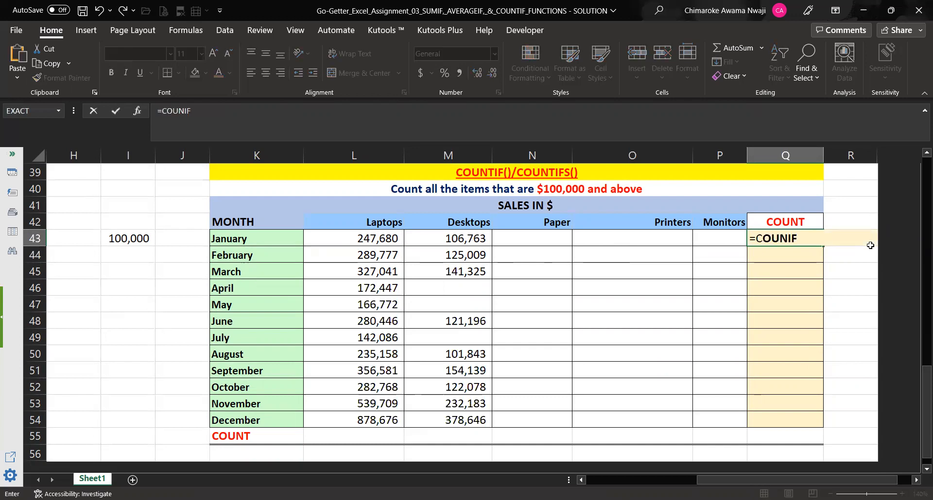
key(BackSpace)
key(BackSpace)
text(T)
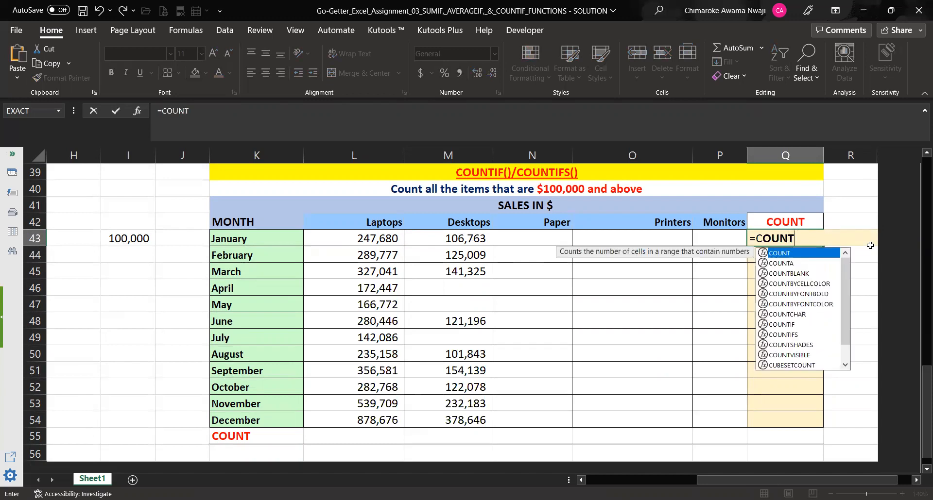
text(IF()
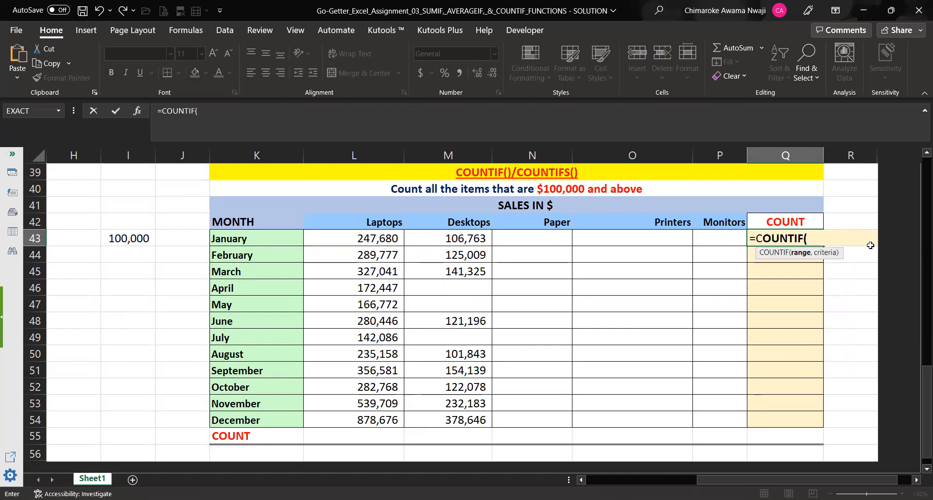
click(372, 239)
drag(417, 239, 708, 245)
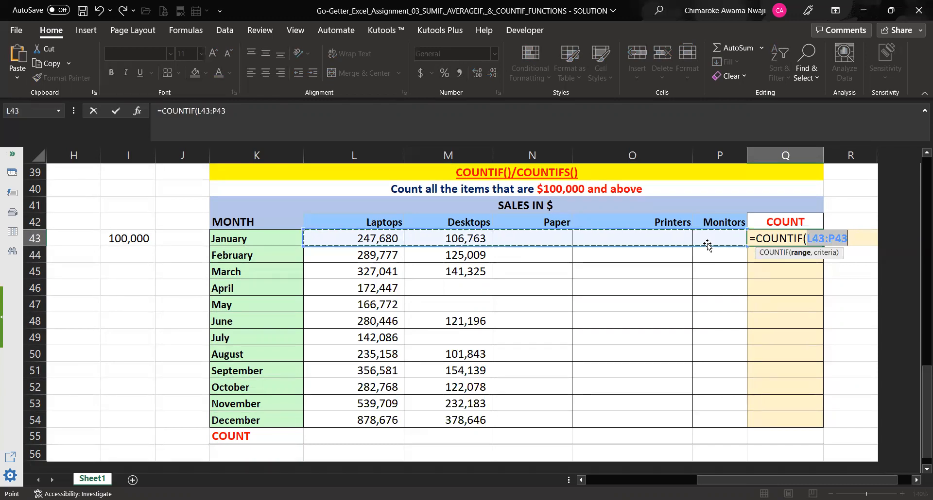
Step: Try to complete January's COUNTIF with the unquoted criterion >$I$43
text(,)
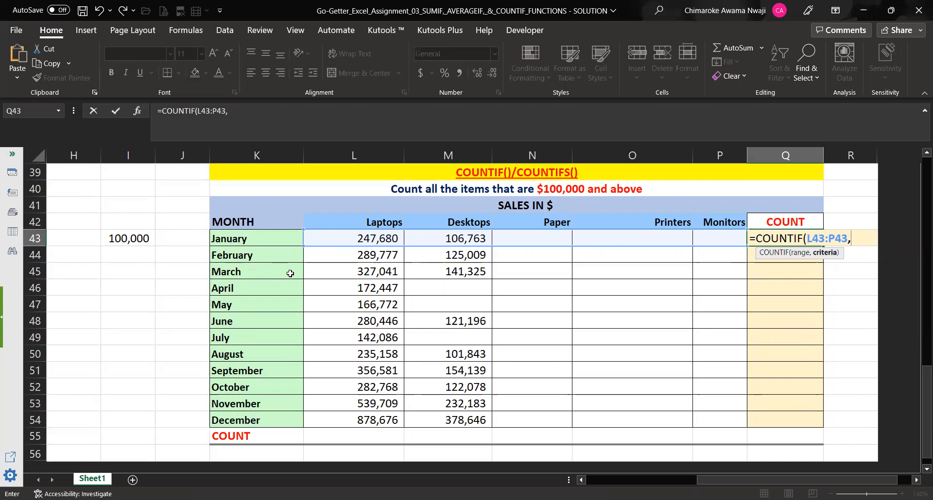
text(>)
click(127, 240)
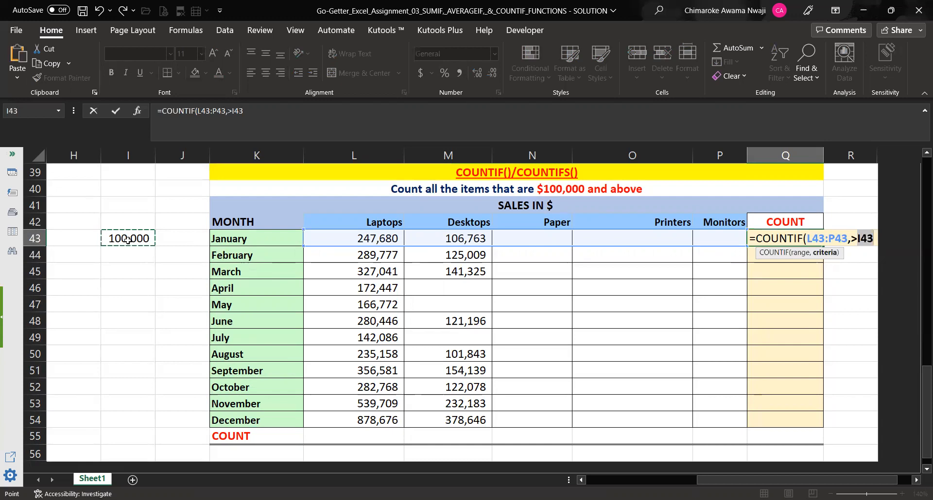
key(F4)
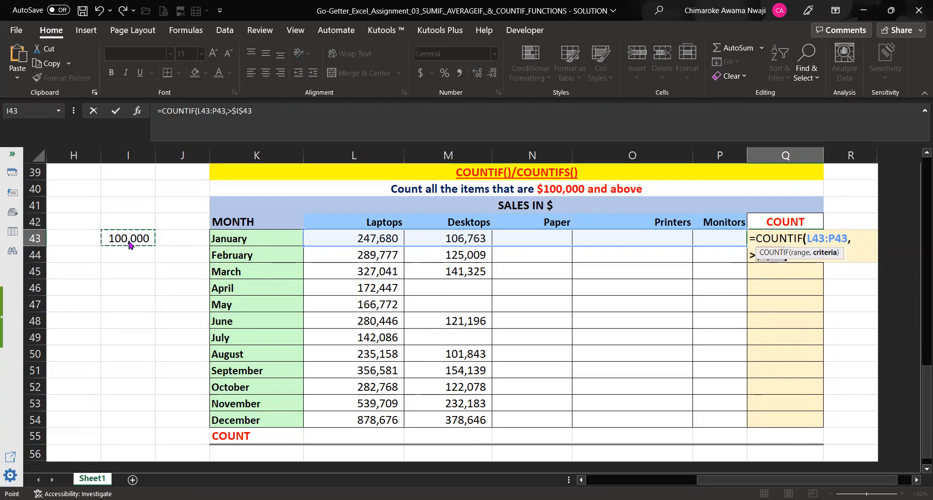
key(Return)
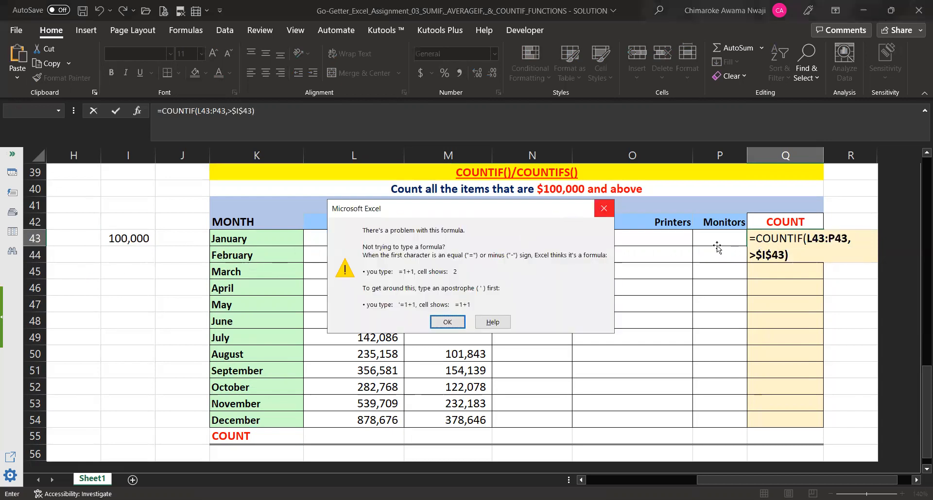
key(Return)
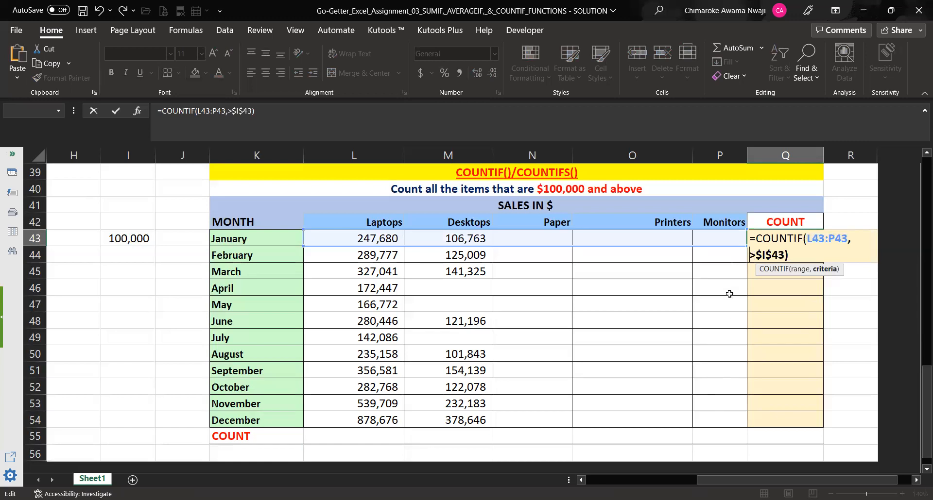
Step: Try to complete the COUNTIF in Q43 with the greater-than sign in quotes, as ">"$I$43
text(">)
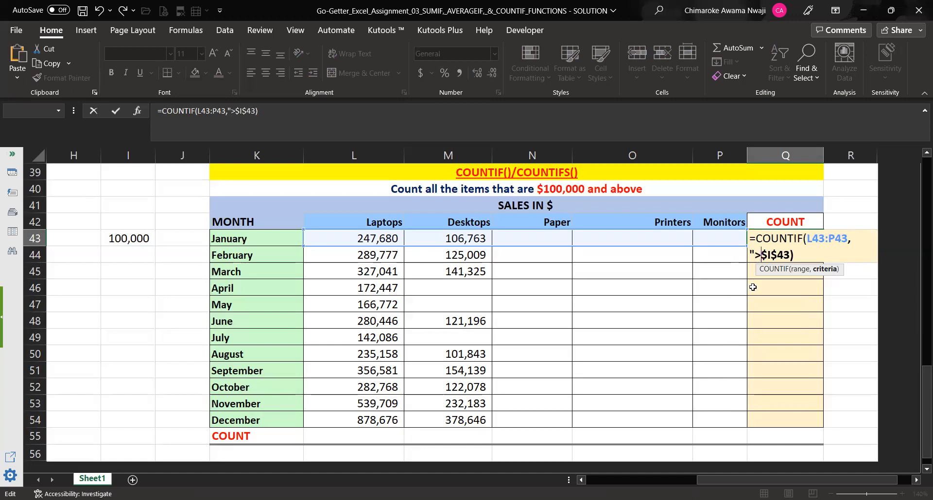
text(")
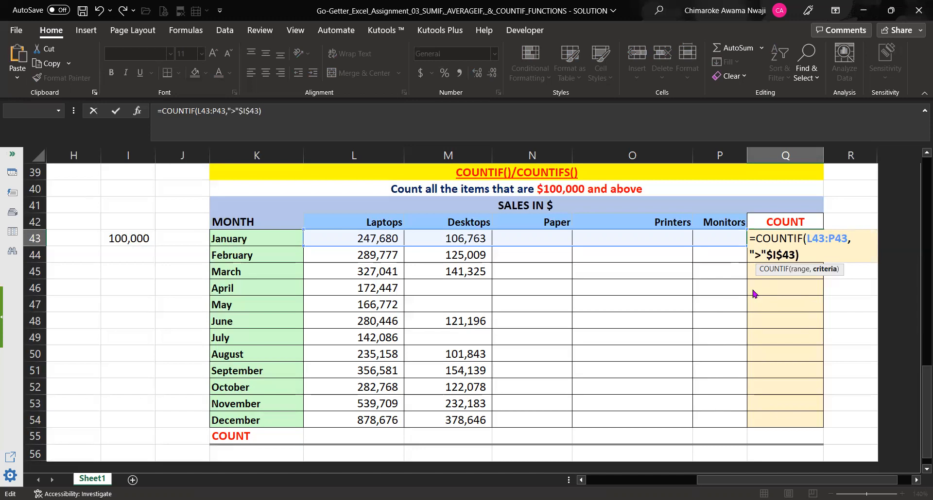
key(Return)
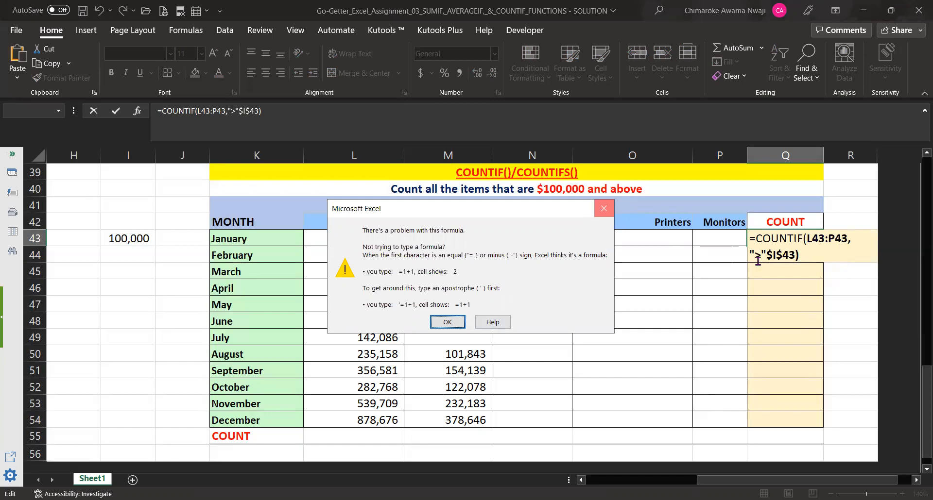
key(Return)
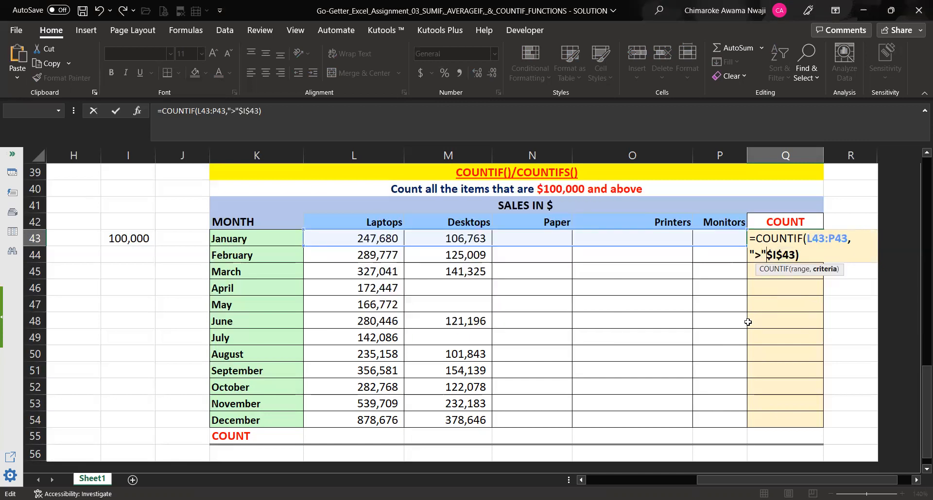
Step: Remove the quoted operator so the criterion is only $I$43, and complete the COUNTIF formula in Q43
key(BackSpace)
key(BackSpace)
key(BackSpace)
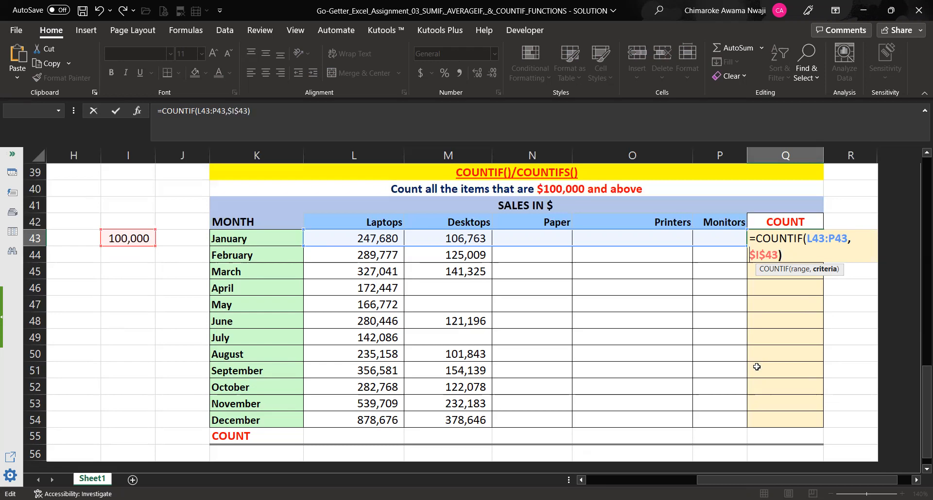
key(ctrl+Return)
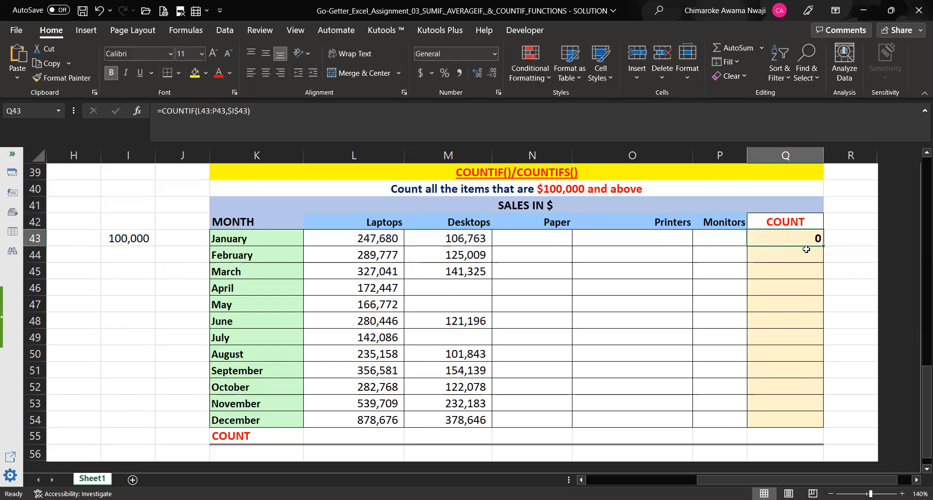
Step: Replace the criterion in Q43's COUNTIF with >$I$43 and close the bracket
click(314, 118)
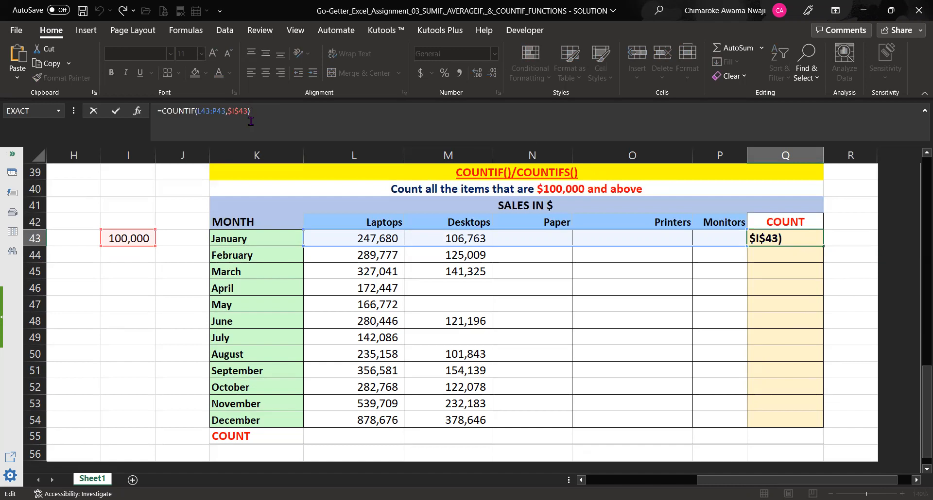
key(BackSpace)
key(BackSpace)
key(BackSpace)
key(BackSpace)
key(BackSpace)
key(BackSpace)
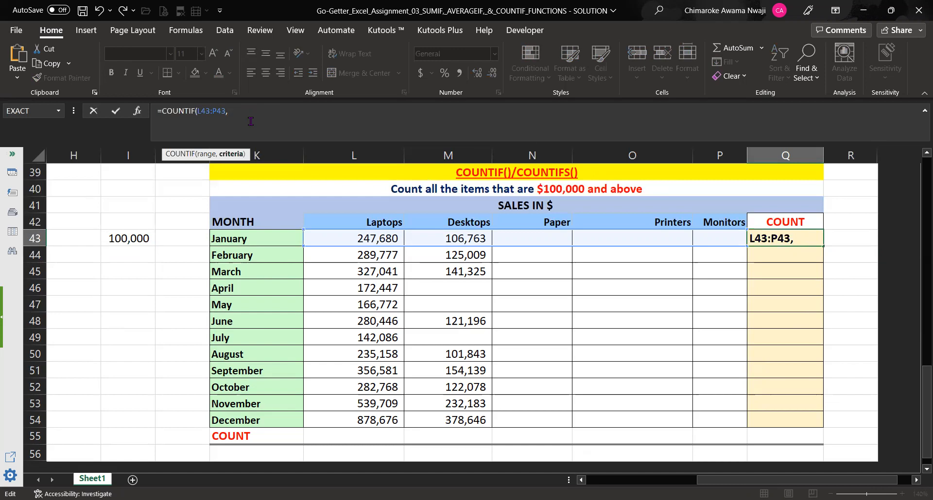
text(>)
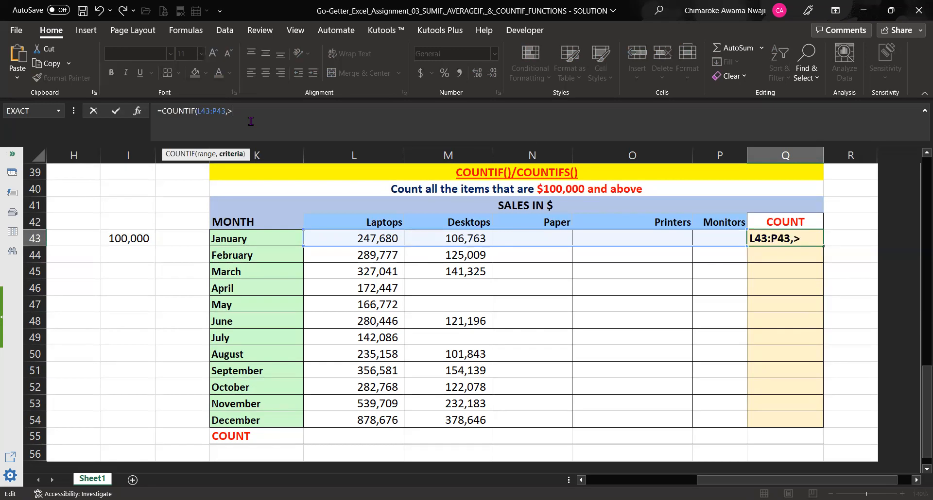
click(125, 237)
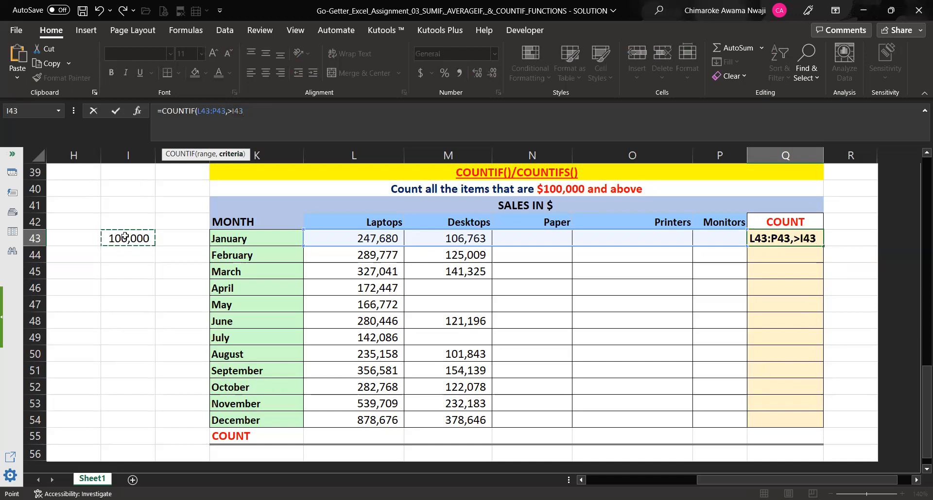
key(F4)
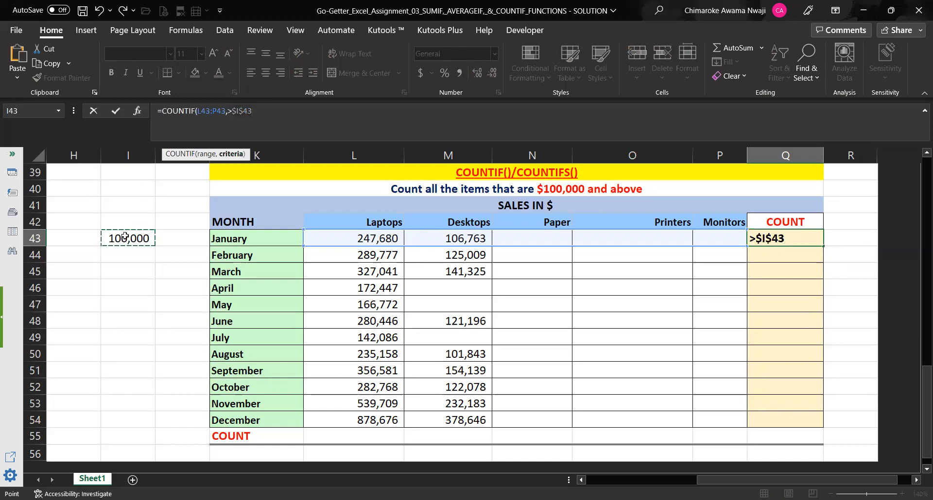
text())
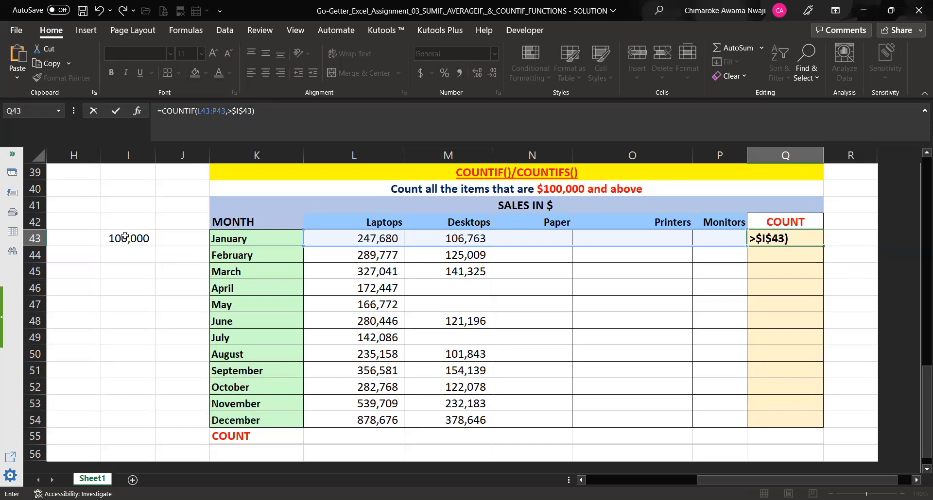
Step: Try enclosing the criterion's greater-than sign in quotes before the $I$43 reference
click(226, 112)
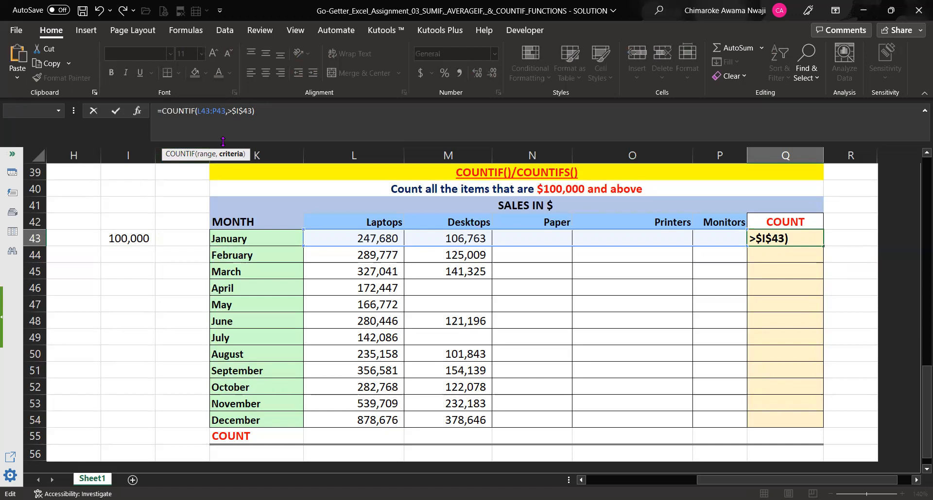
text(">)
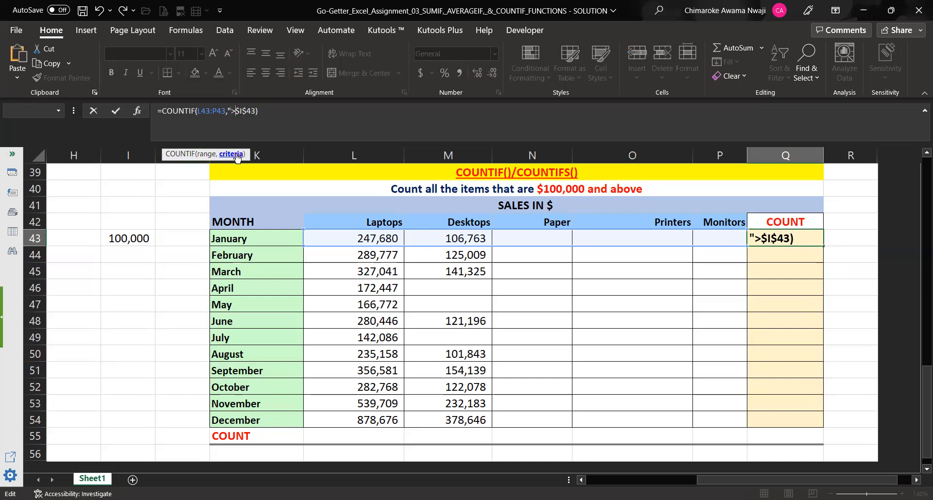
text(")
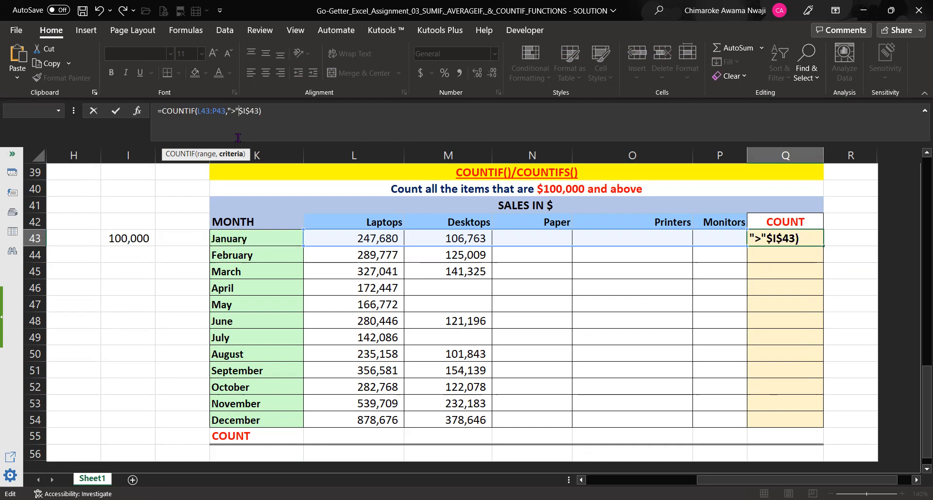
text($)
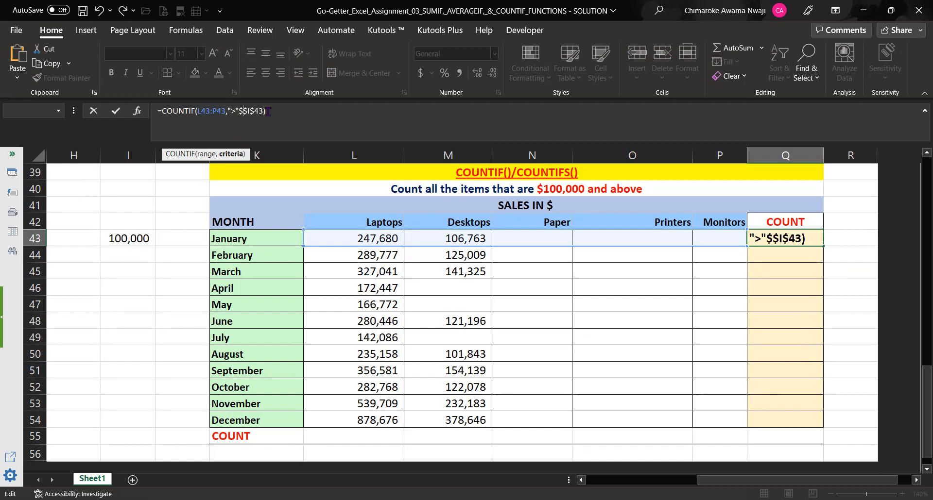
Step: Clear the COUNTIF arguments in Q43 and start a COUNTIFS formula in their place
key(BackSpace)
key(BackSpace)
key(BackSpace)
key(BackSpace)
key(BackSpace)
key(BackSpace)
key(BackSpace)
key(BackSpace)
key(BackSpace)
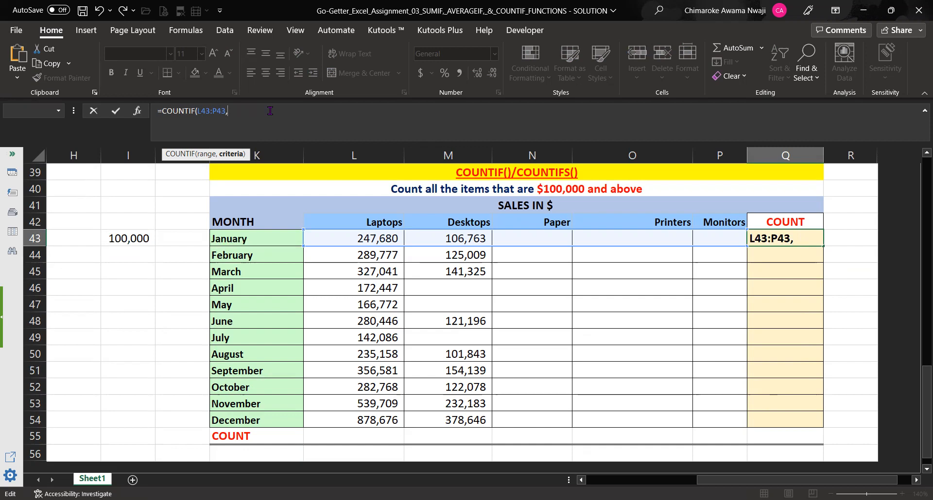
key(BackSpace)
key(BackSpace)
key(BackSpace)
key(BackSpace)
key(BackSpace)
key(BackSpace)
key(BackSpace)
key(BackSpace)
key(BackSpace)
key(BackSpace)
key(BackSpace)
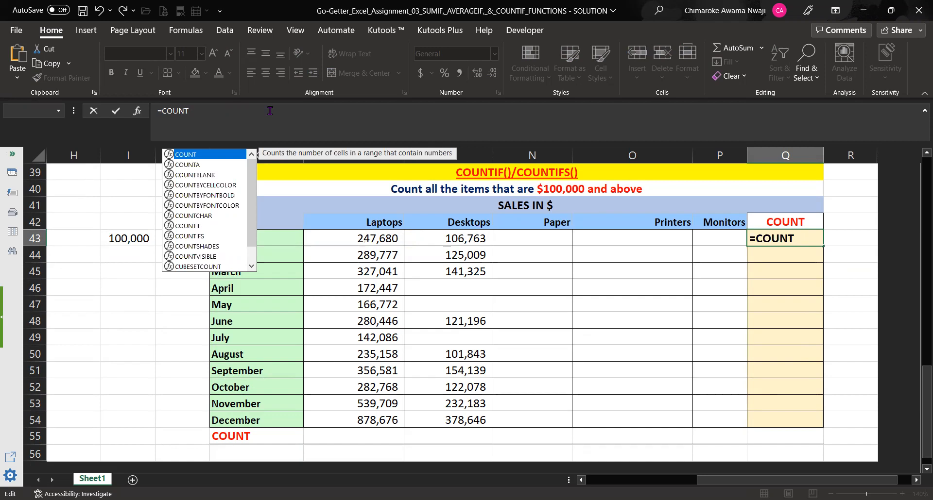
text(IF)
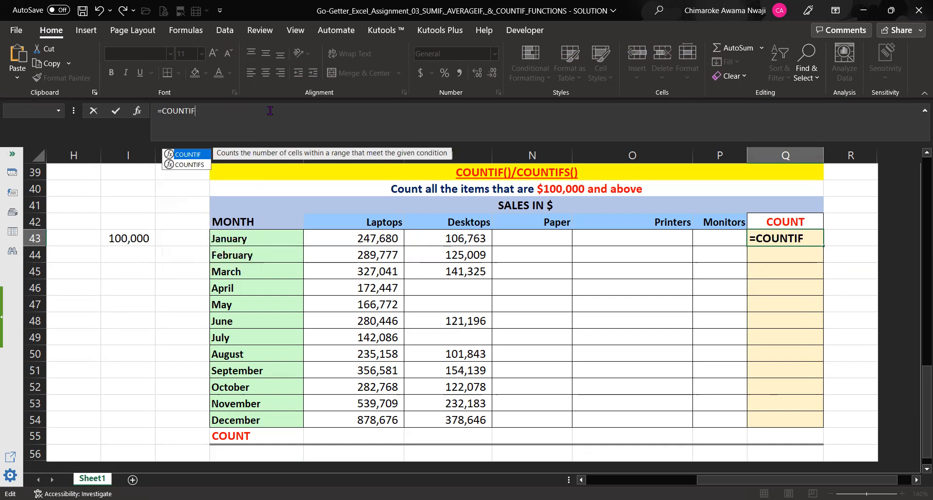
text(S()
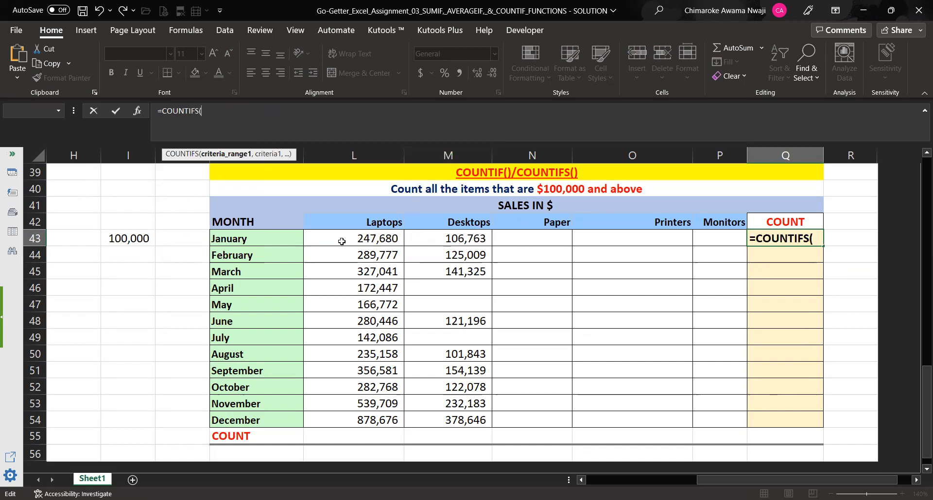
drag(348, 239, 707, 237)
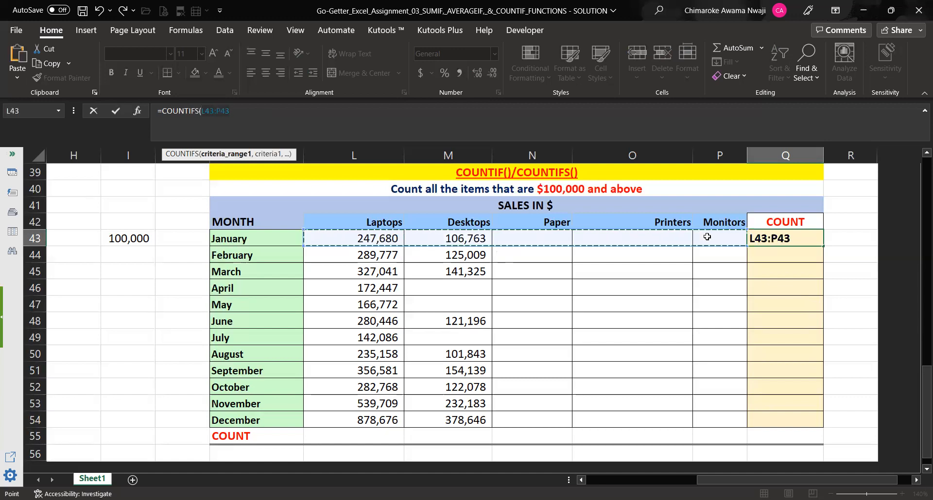
key(F4)
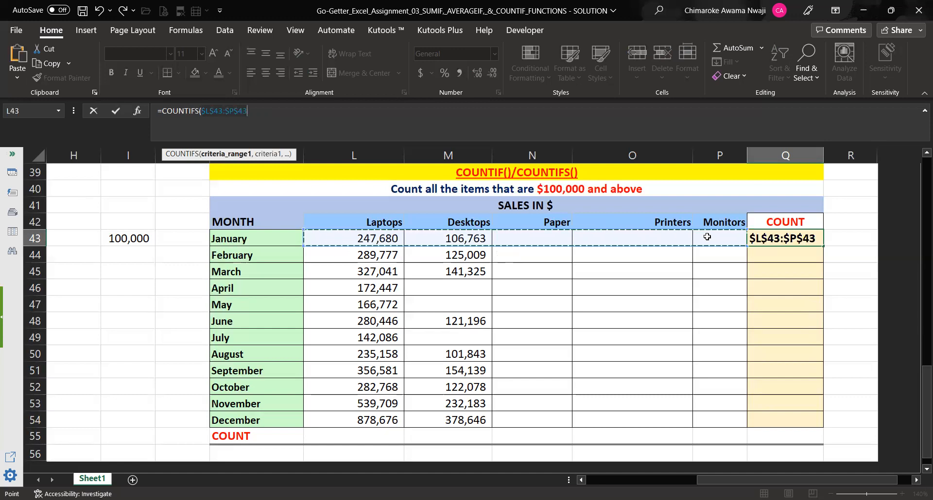
text(,)
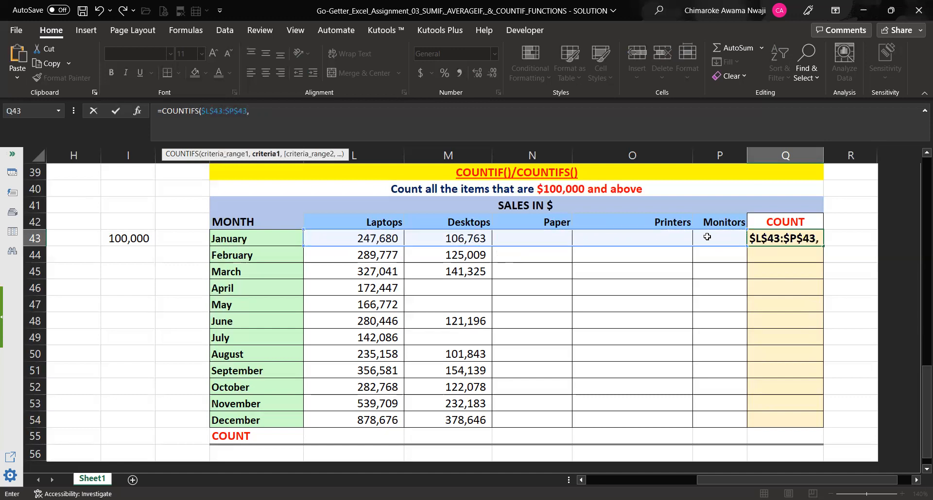
click(312, 239)
drag(437, 242, 710, 238)
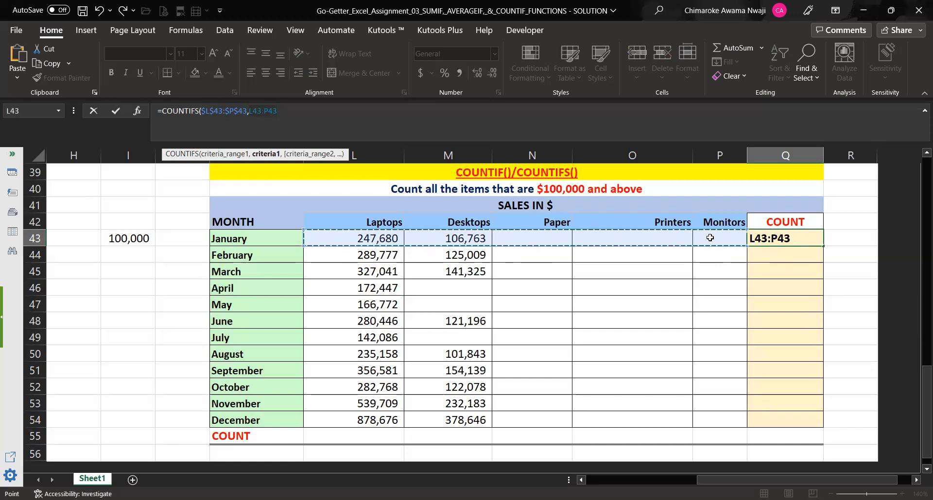
key(BackSpace)
key(BackSpace)
key(BackSpace)
key(BackSpace)
key(BackSpace)
key(BackSpace)
key(BackSpace)
key(BackSpace)
key(BackSpace)
key(BackSpace)
key(BackSpace)
key(BackSpace)
key(BackSpace)
key(BackSpace)
key(BackSpace)
key(BackSpace)
key(BackSpace)
key(BackSpace)
key(BackSpace)
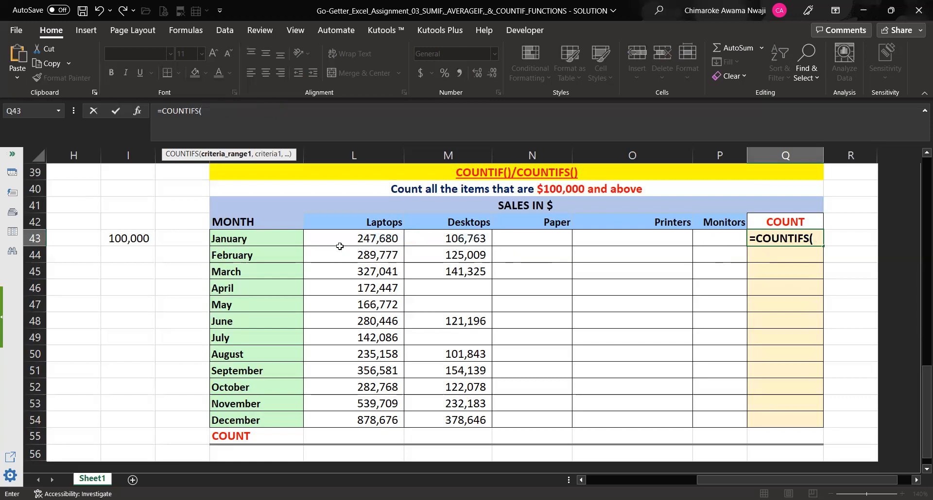
Step: Set the COUNTIFS criteria range in Q43 to January's sales cells with locked columns, $L43:$P43
click(315, 238)
drag(497, 229, 541, 233)
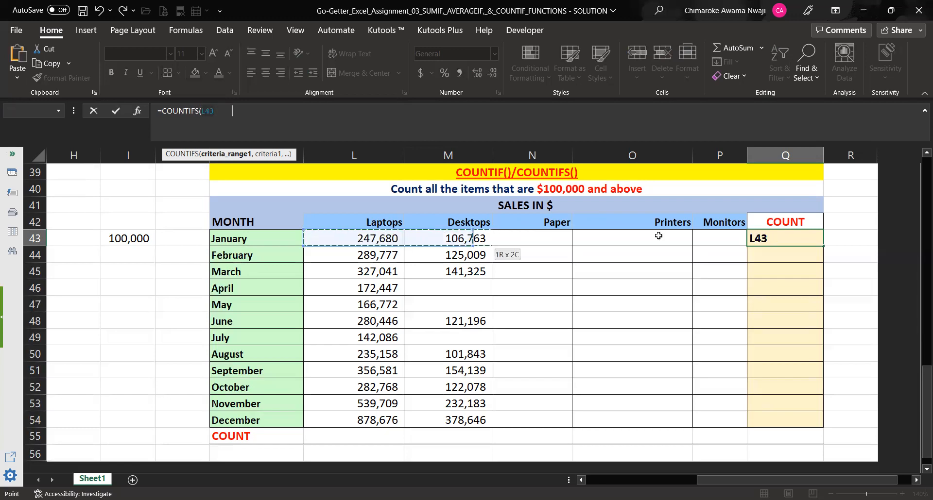
drag(700, 235, 708, 236)
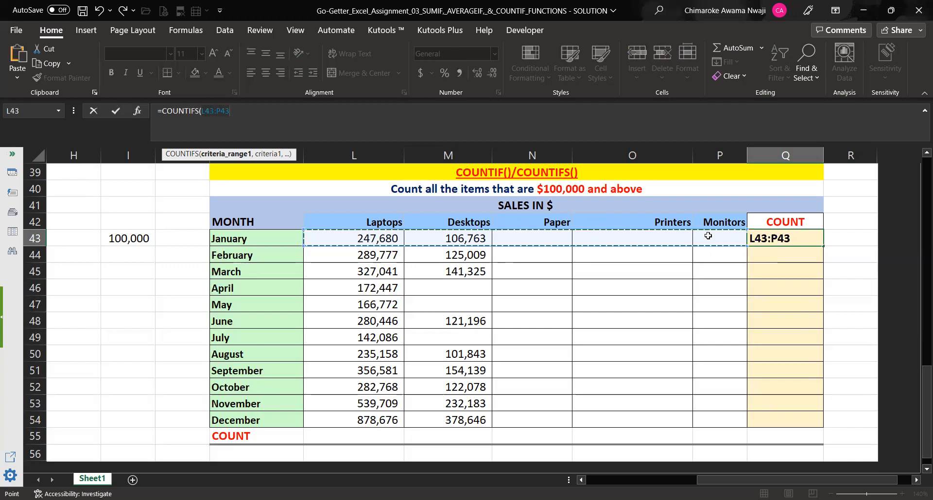
key(F4)
key(F4)
key(F4)
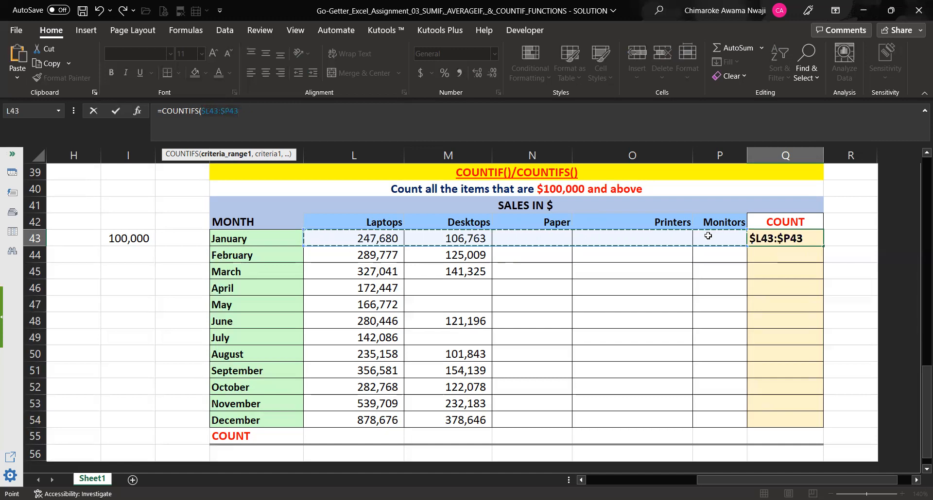
text(,)
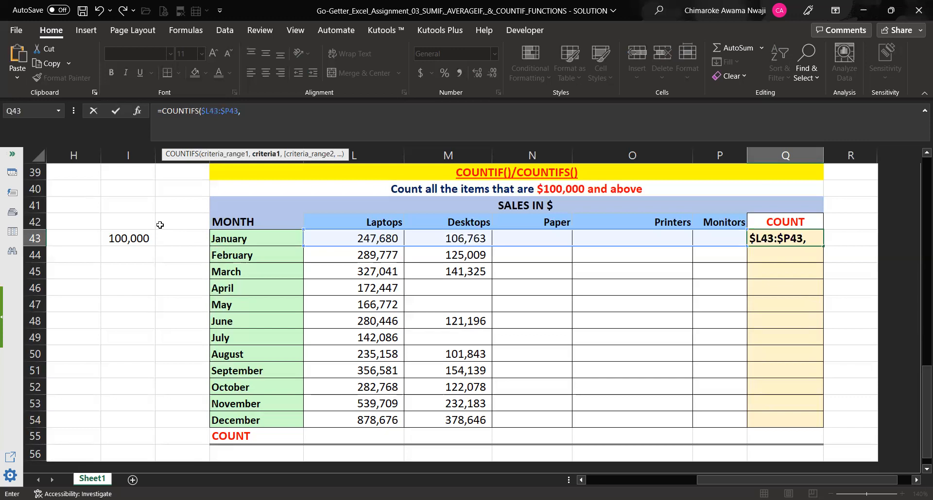
Step: Set the COUNTIFS criterion in Q43 to H43&I43 and complete the formula
click(71, 238)
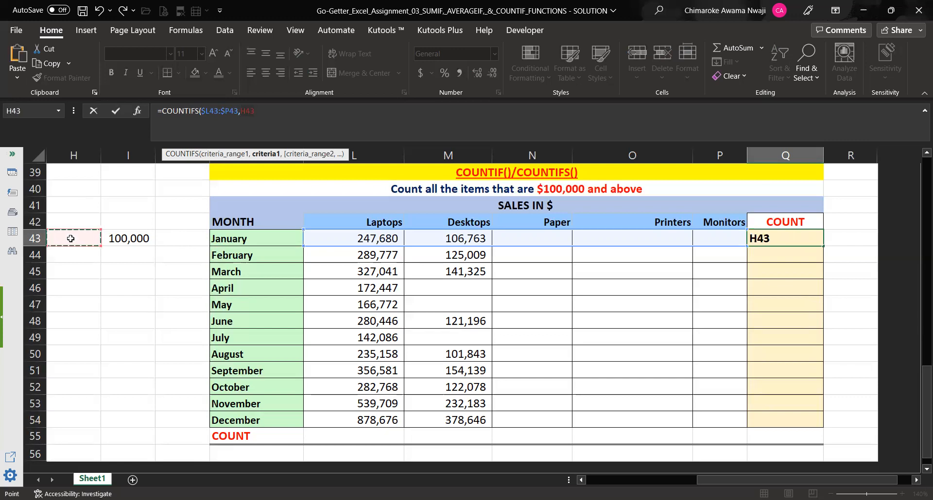
text(&)
click(119, 238)
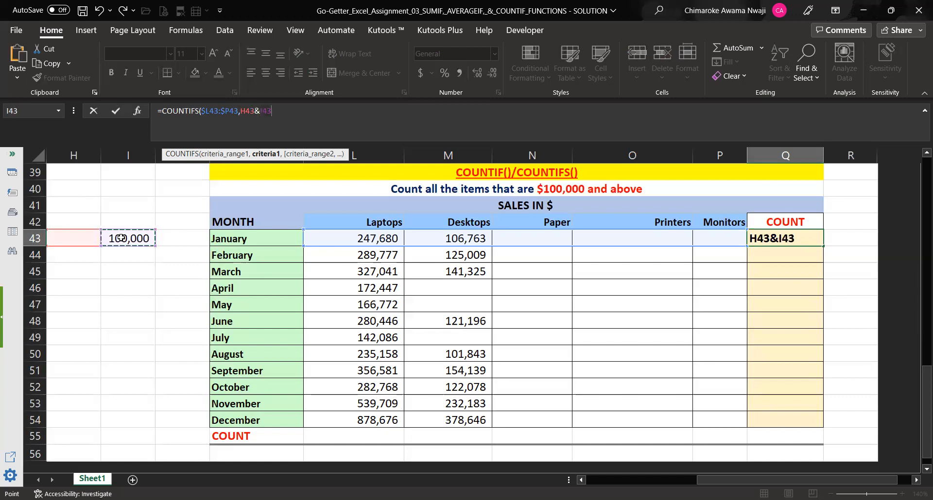
text())
key(Return)
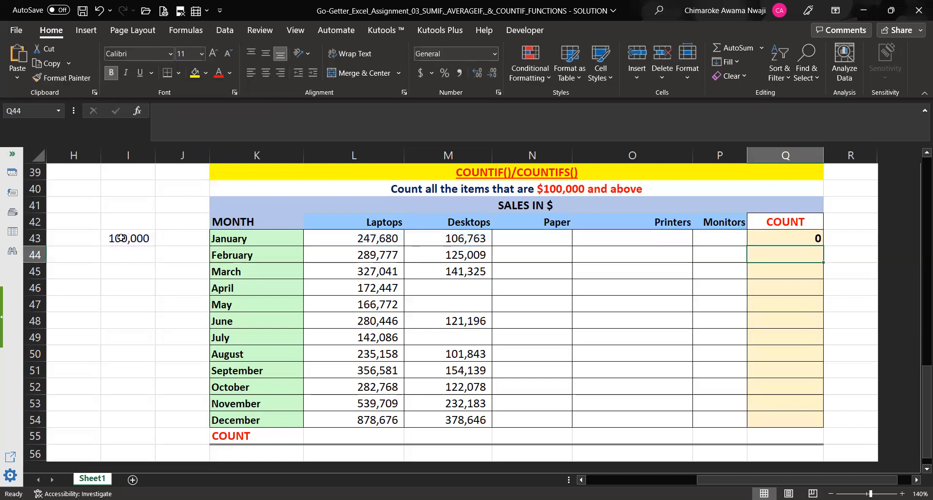
Step: Enter the greater-than operator > in cell H43, beside the 100,000 threshold
click(74, 242)
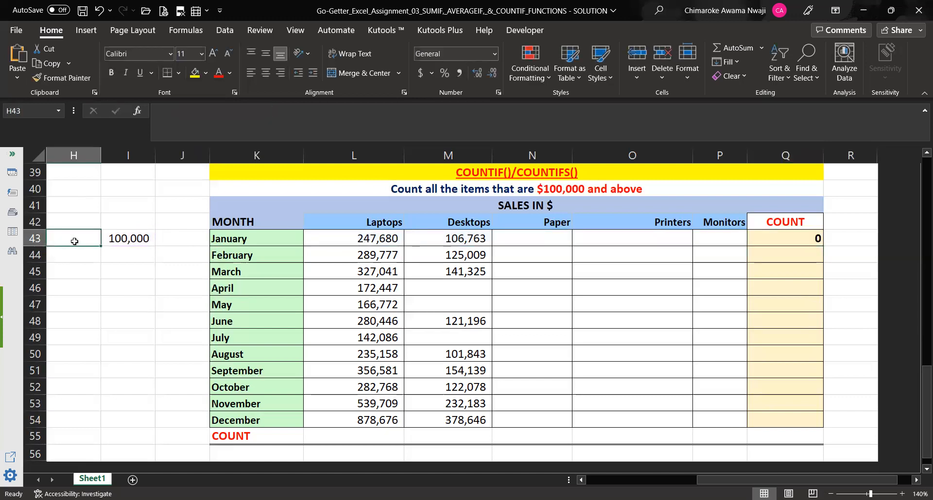
text(>)
key(Return)
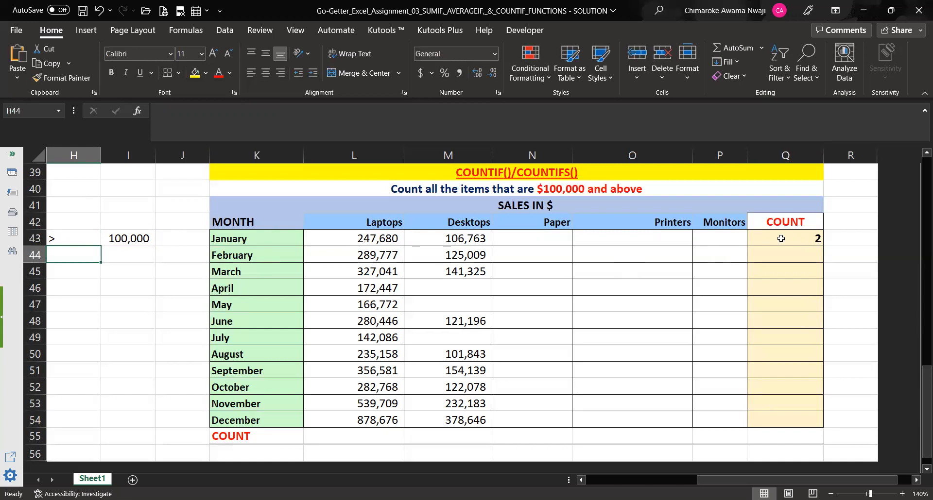
click(80, 239)
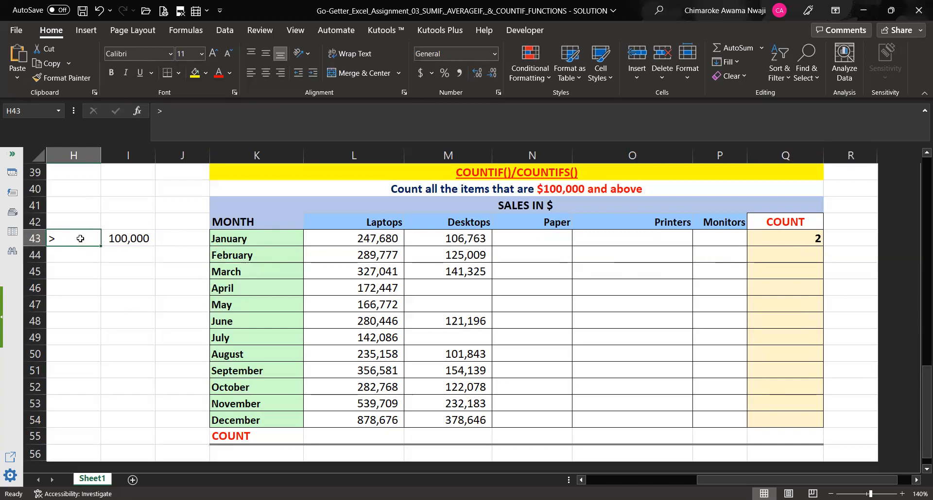
click(581, 480)
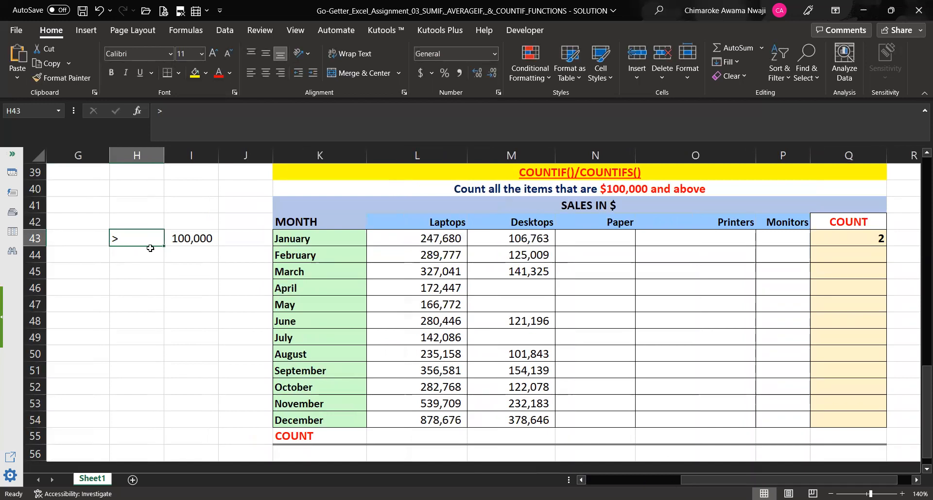
Step: Try filling January's COUNTIFS formula down to December's COUNT cell with relative criterion references, and undo the fill
click(863, 240)
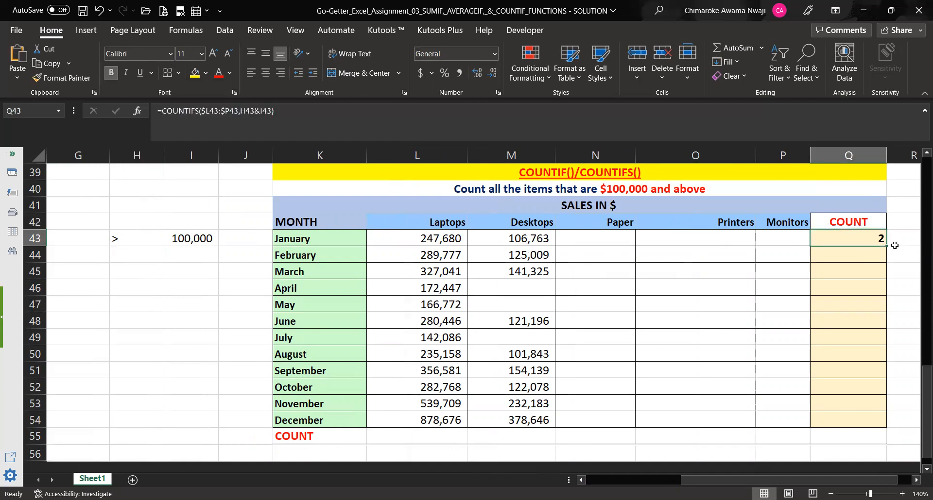
drag(886, 246, 896, 425)
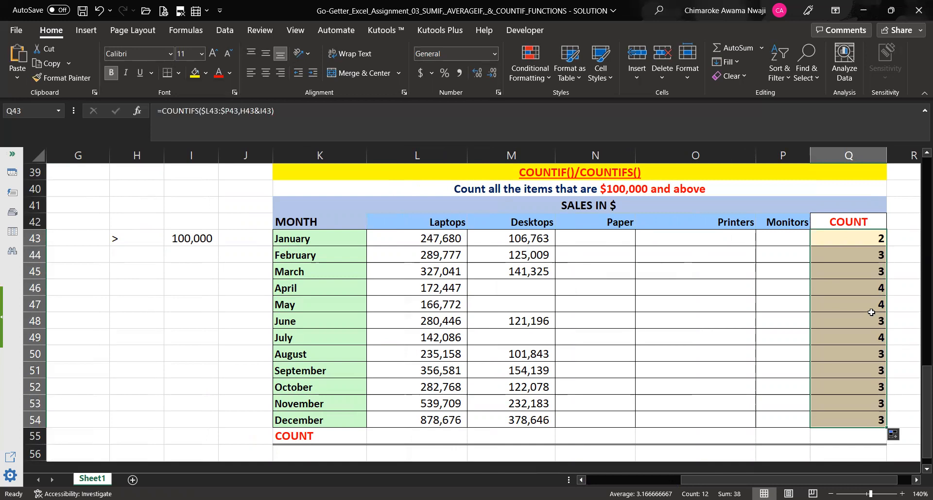
click(866, 237)
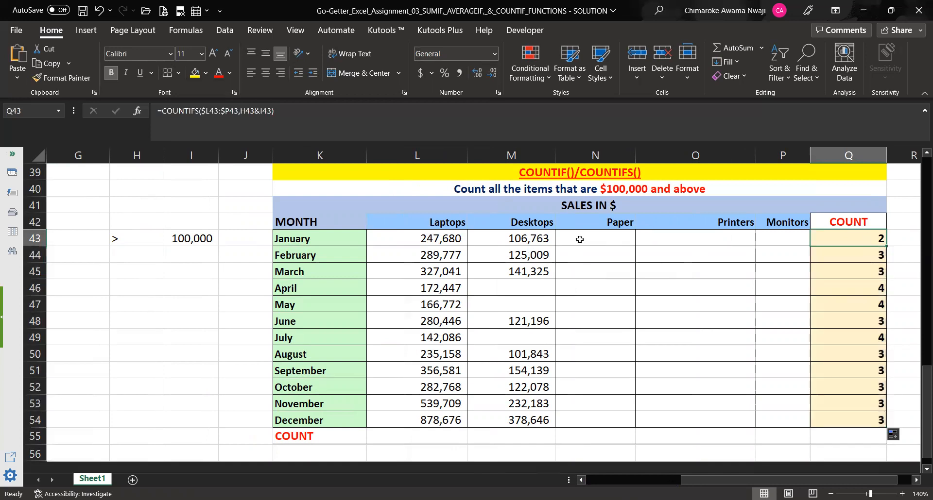
key(ctrl+z)
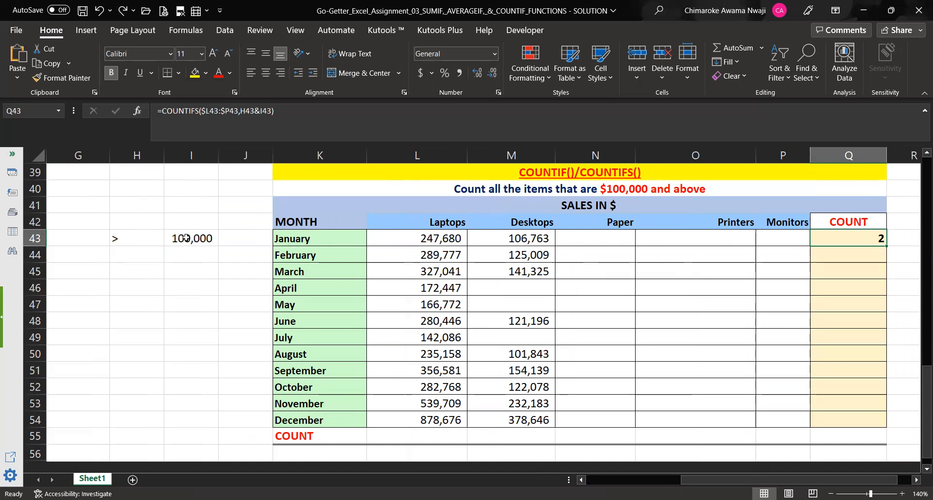
Step: Make both criterion references in Q43's COUNTIFS formula absolute, as $H$43&$I$43
click(271, 110)
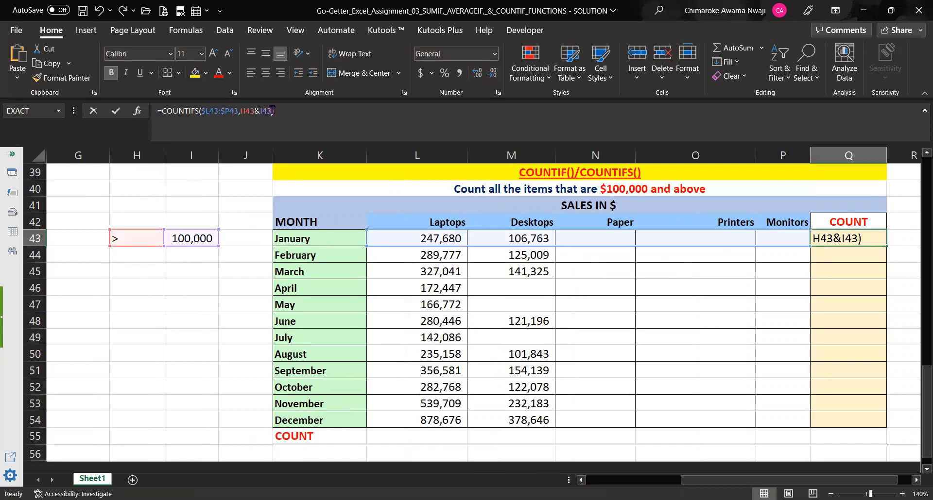
click(245, 111)
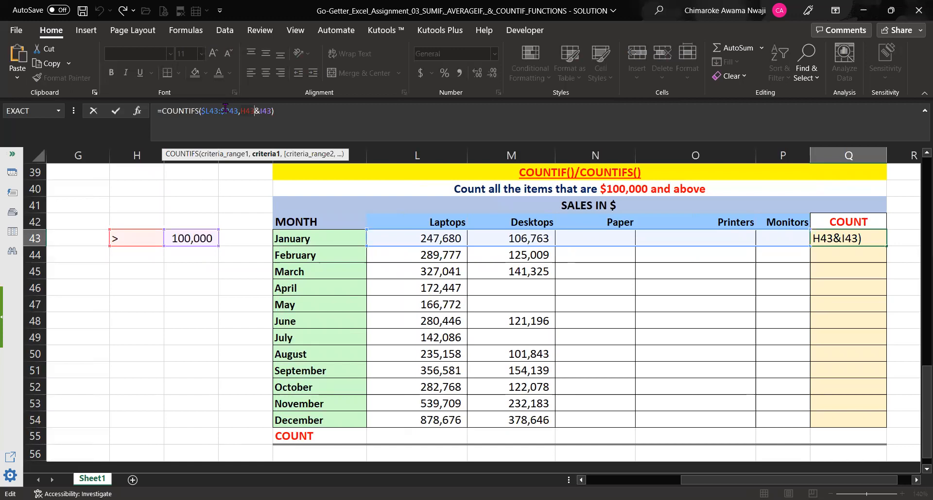
key(F4)
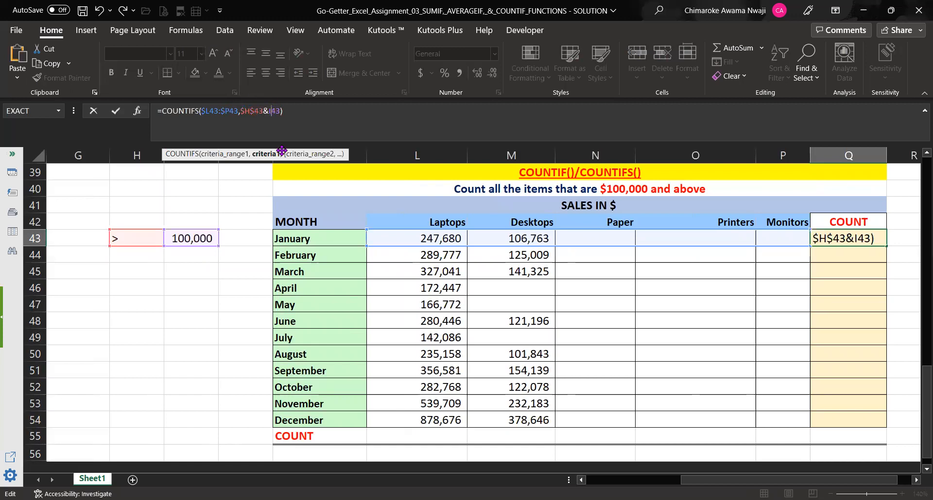
key(shift+Right)
key(shift+Right)
key(shift+Right)
key(F4)
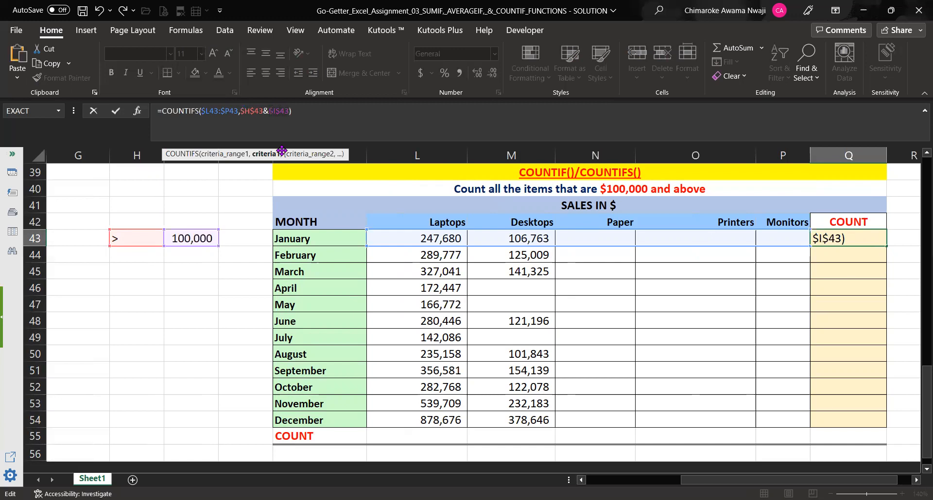
key(Return)
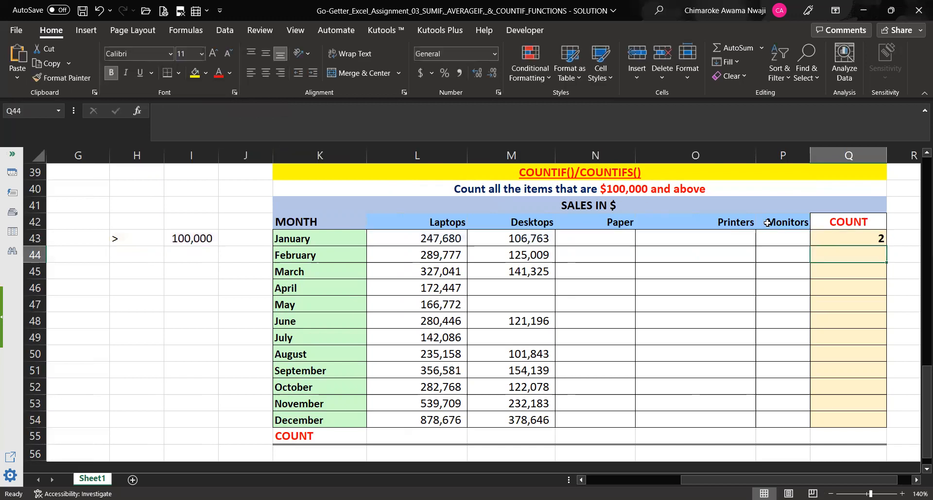
Step: Fill January's COUNTIFS formula down to December's COUNT cell only (Q54), and check the copied formulas
click(867, 238)
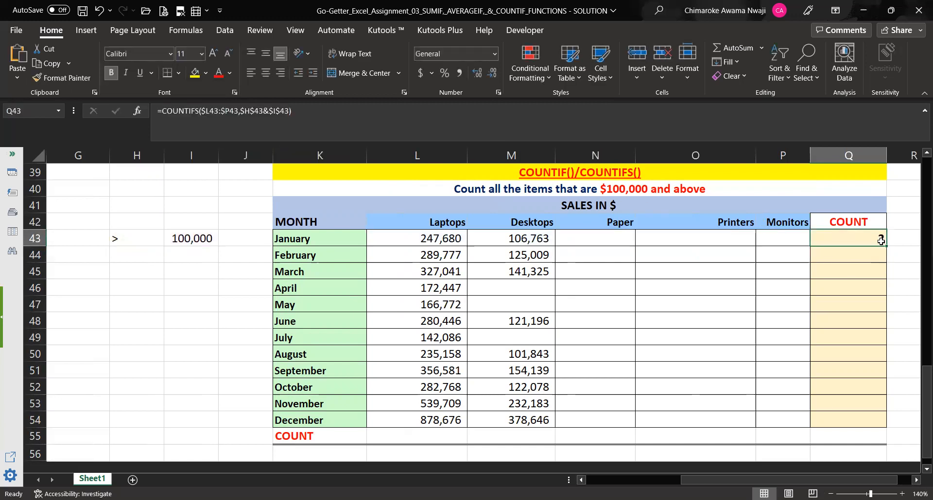
double_click(886, 247)
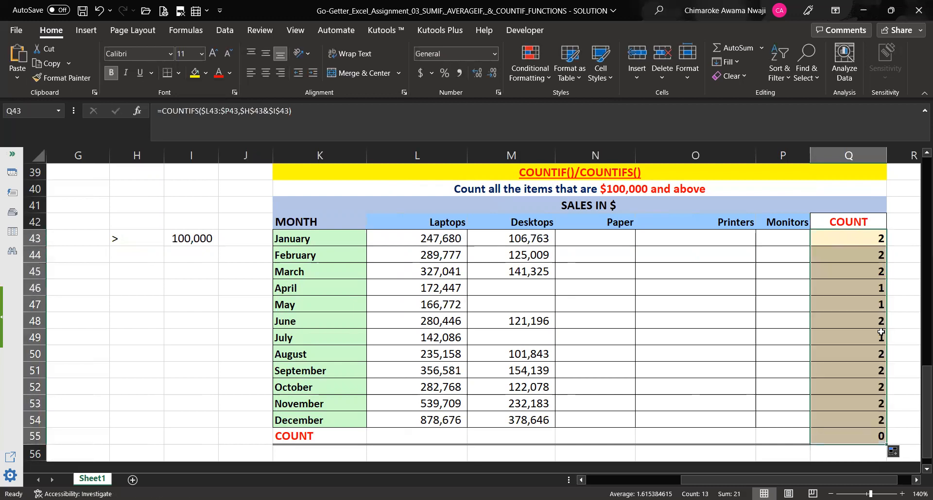
key(ctrl+z)
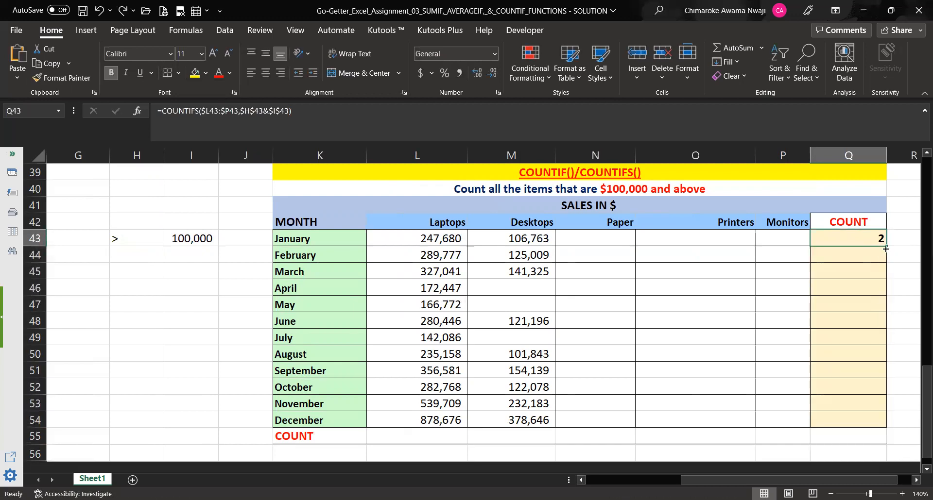
drag(886, 246, 889, 422)
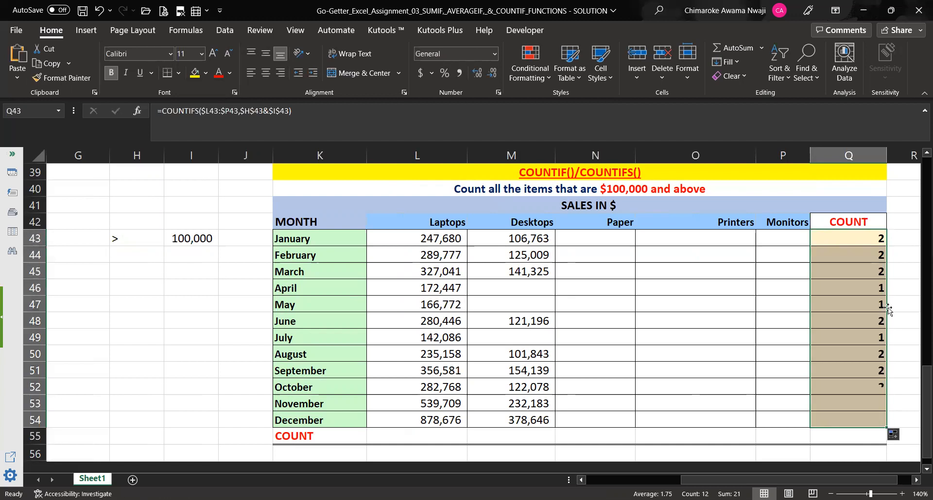
click(860, 253)
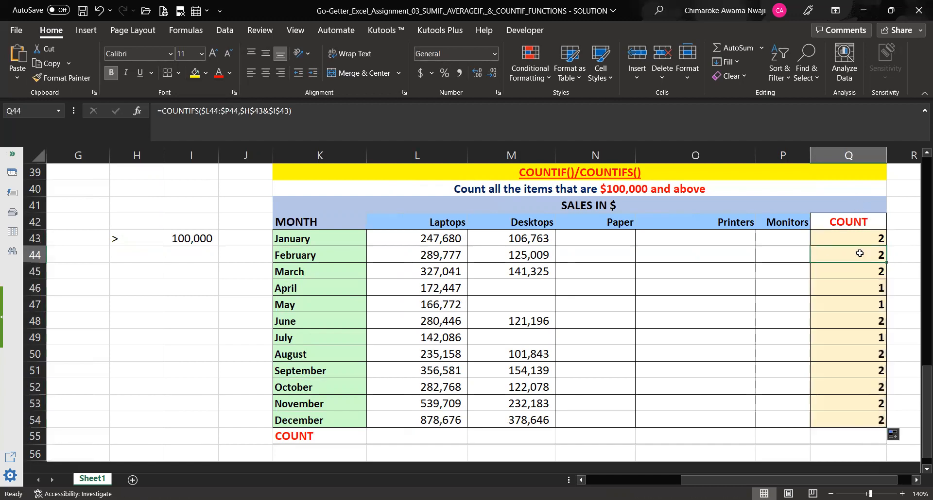
click(869, 289)
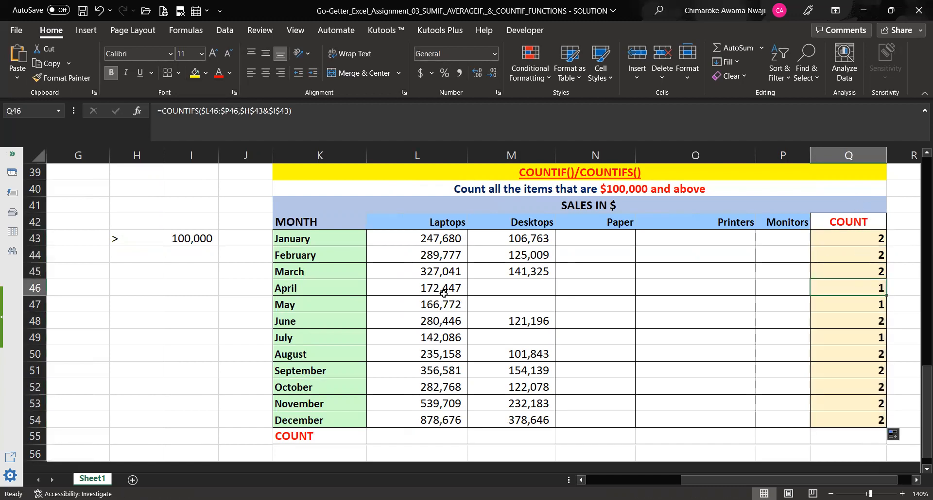
click(864, 339)
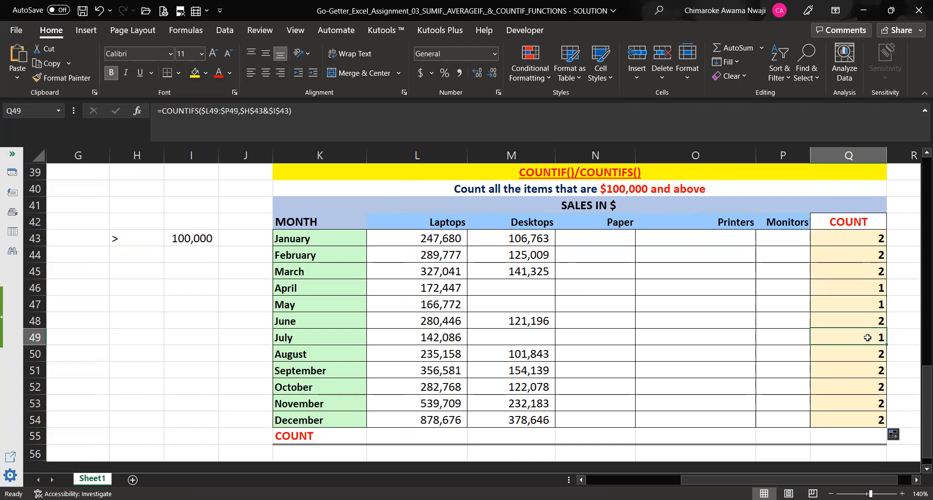
click(876, 417)
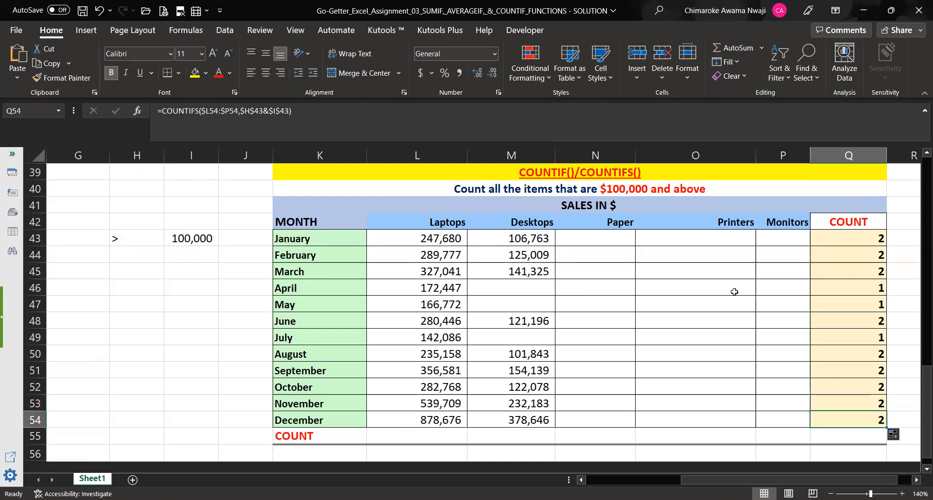
click(839, 242)
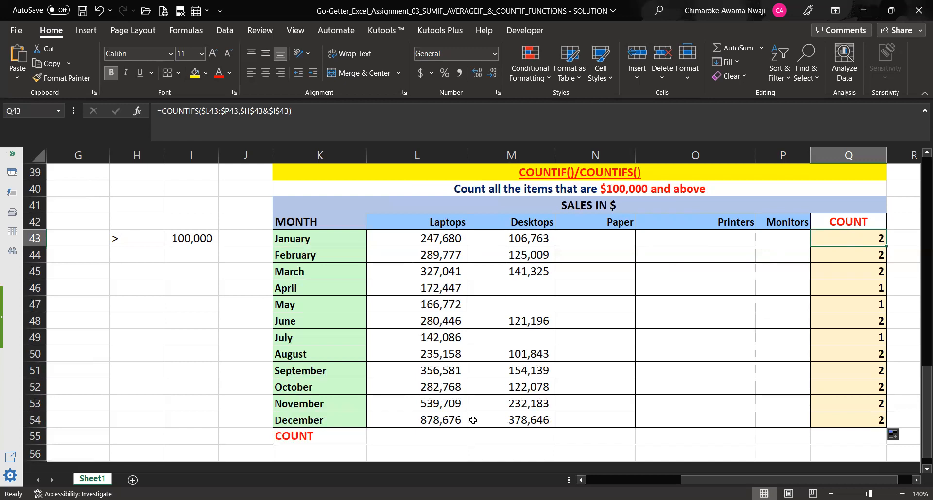
Step: Start a COUNTIF formula in the Laptops COUNT cell L55 with the row-locked range L$43:L$54
click(418, 435)
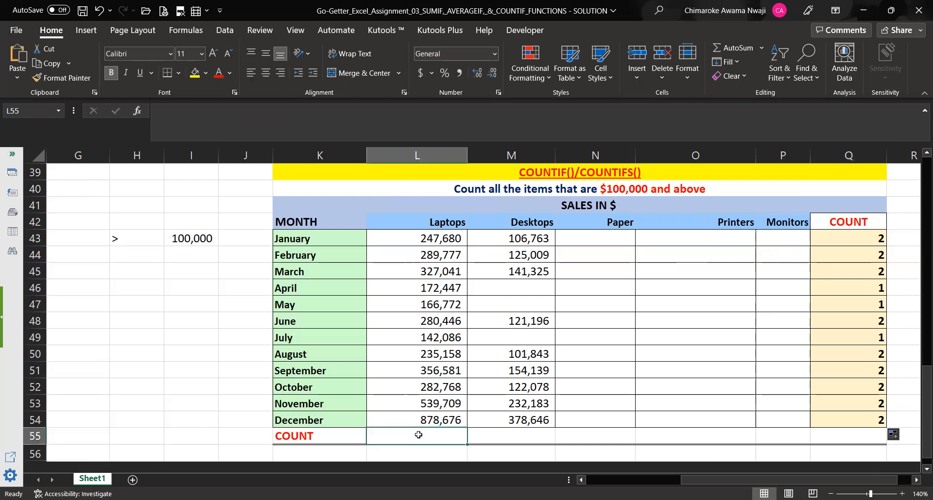
text(=)
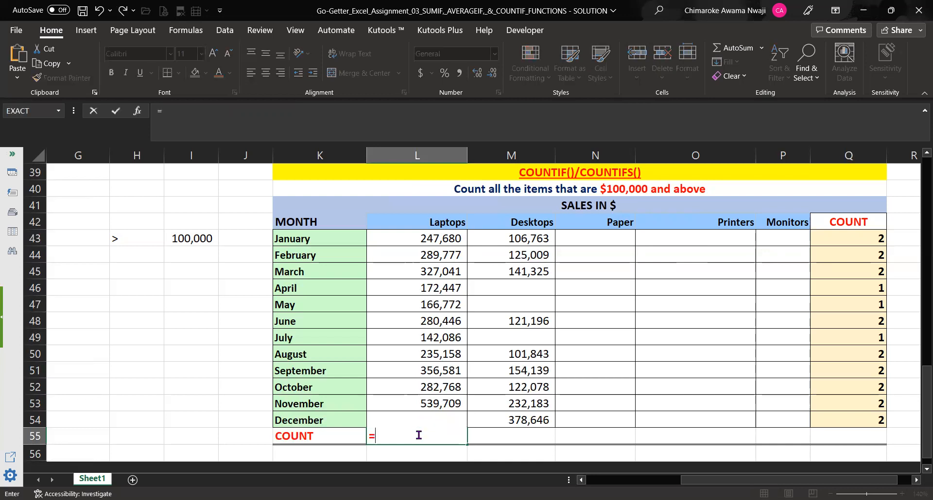
text(COUNT)
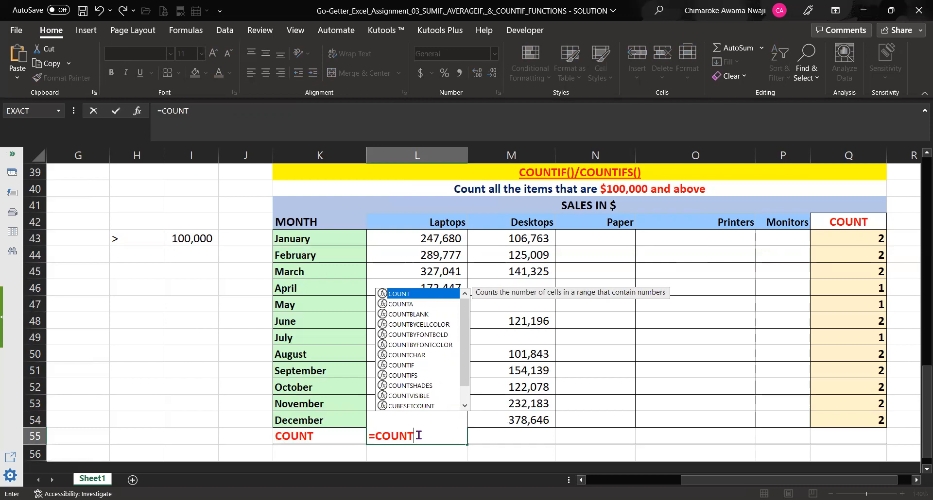
text(IF)
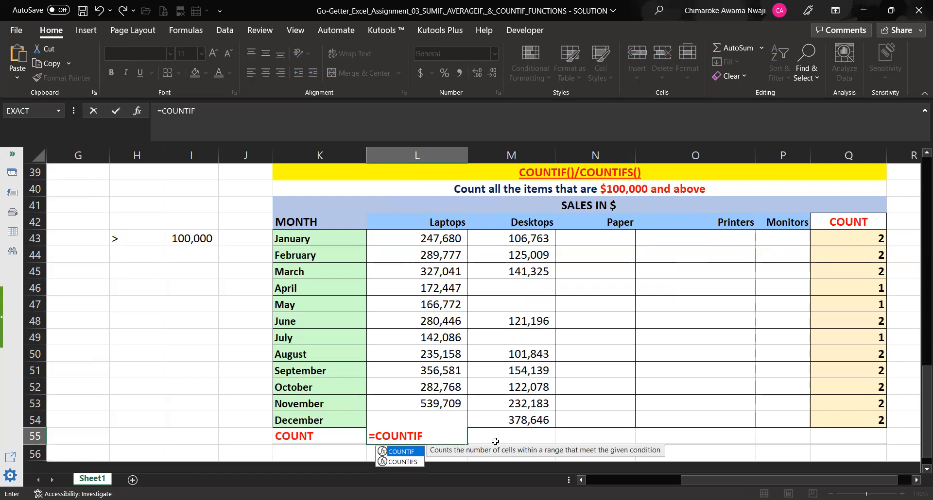
text(()
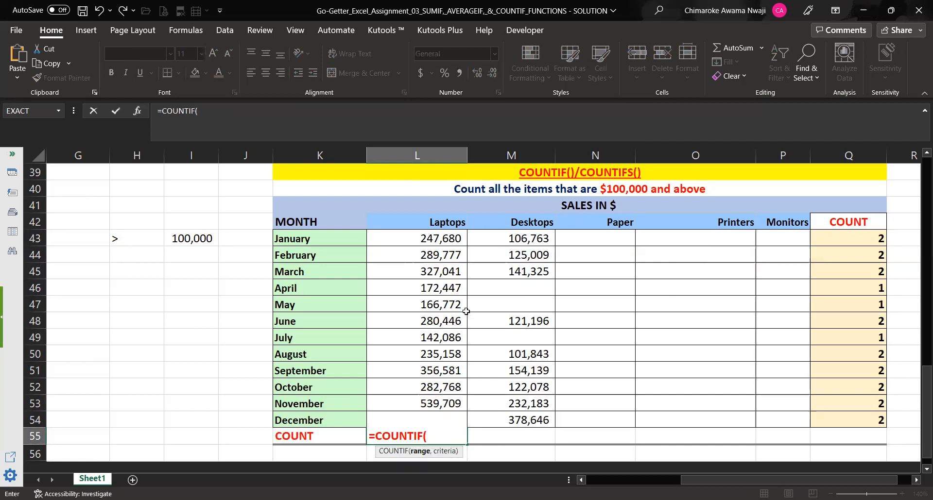
click(440, 239)
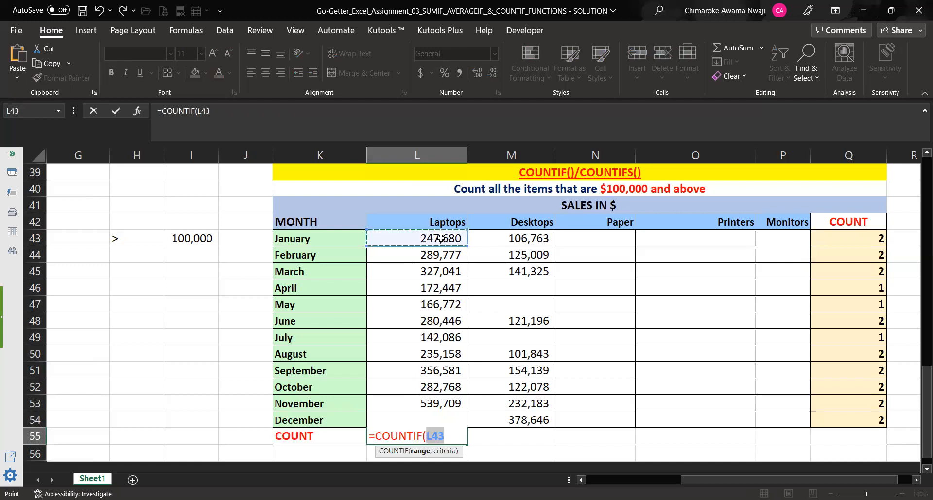
shift+click(440, 414)
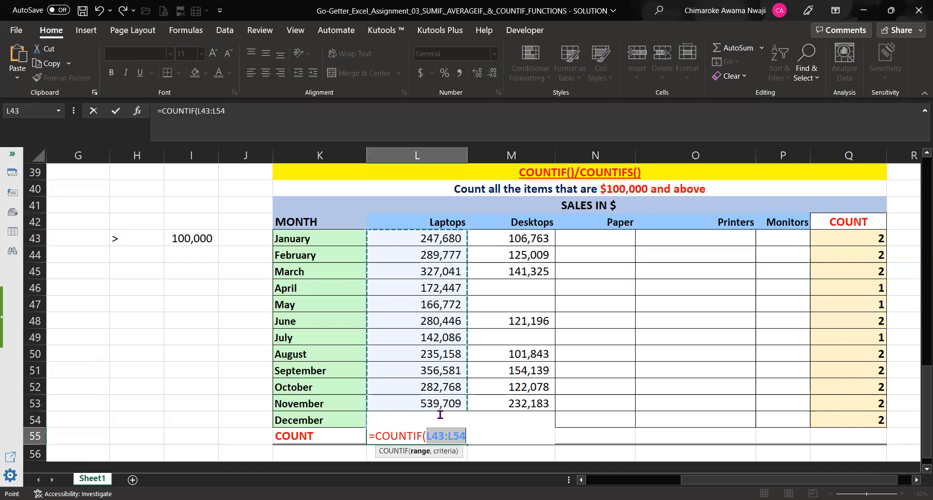
key(F4)
key(F4)
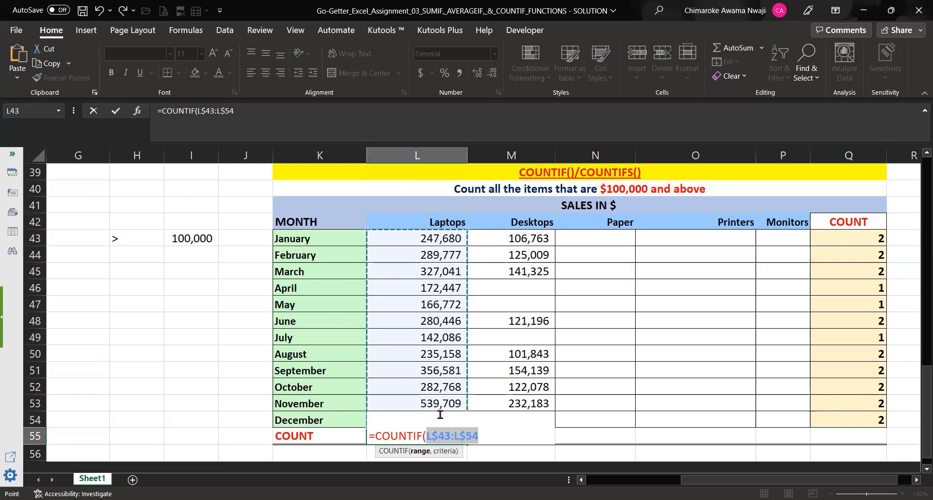
text(,)
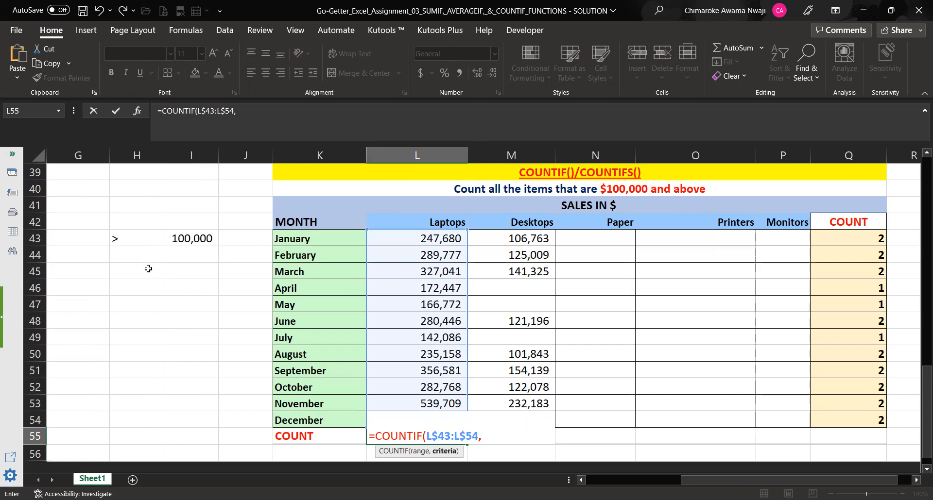
Step: Complete L55's COUNTIF formula with the absolute criterion $H$43&$I$43
click(127, 238)
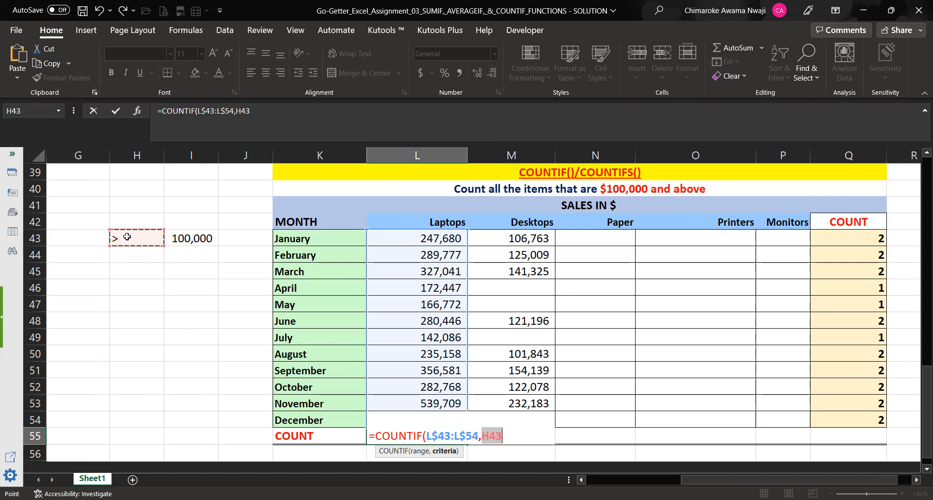
key(F4)
text(&)
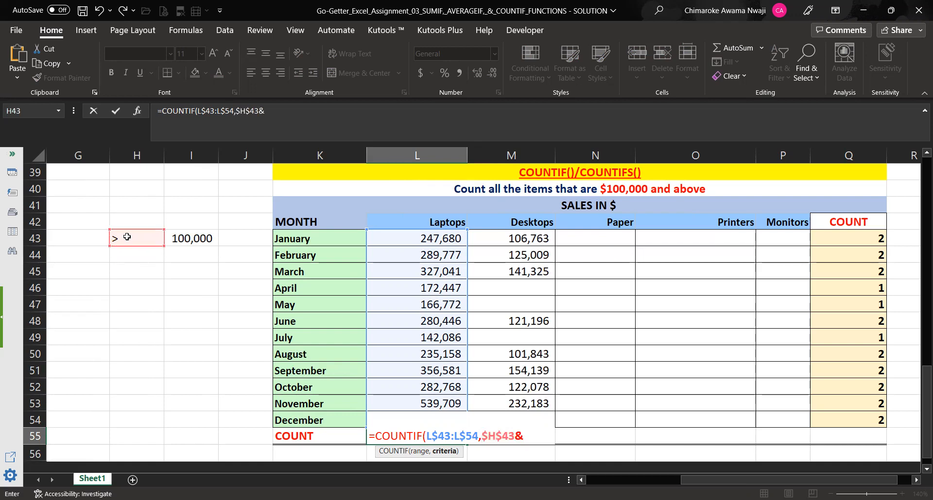
click(191, 237)
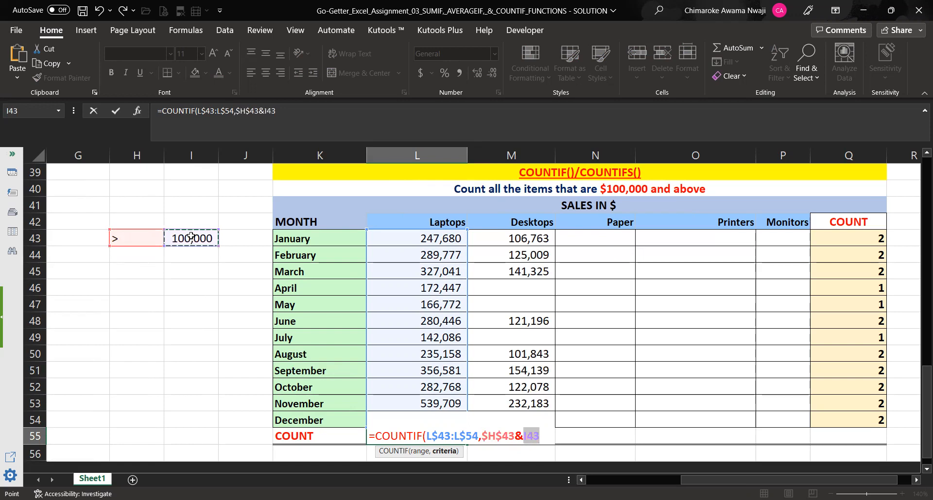
key(F4)
text())
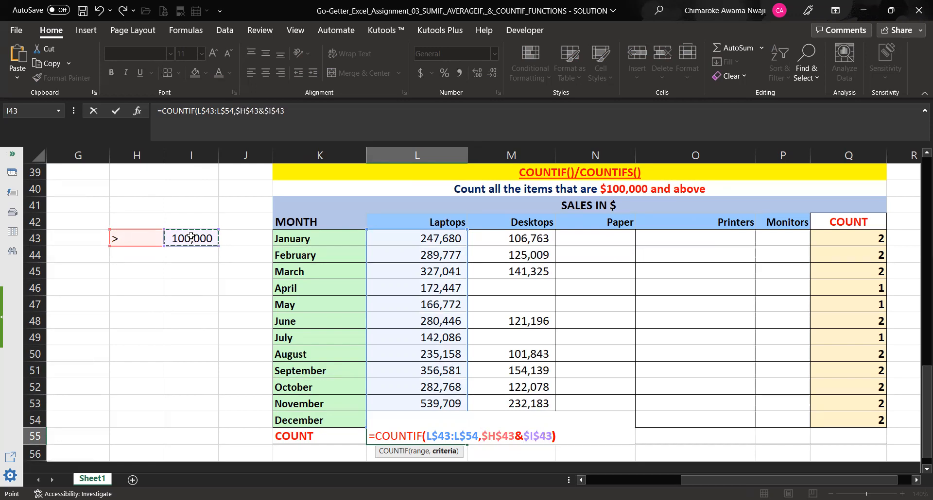
key(Return)
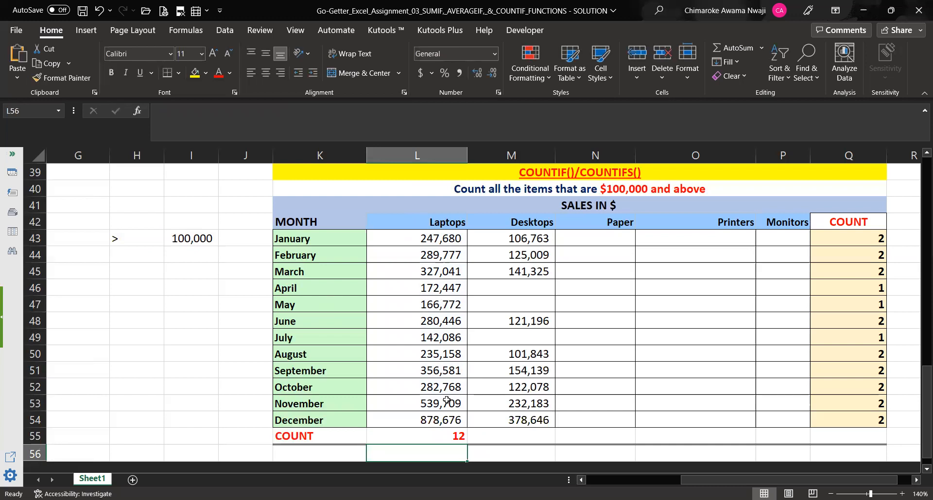
Step: Fill the Laptops COUNTIF formula from L55 across to the Monitors COUNT cell P55
click(455, 434)
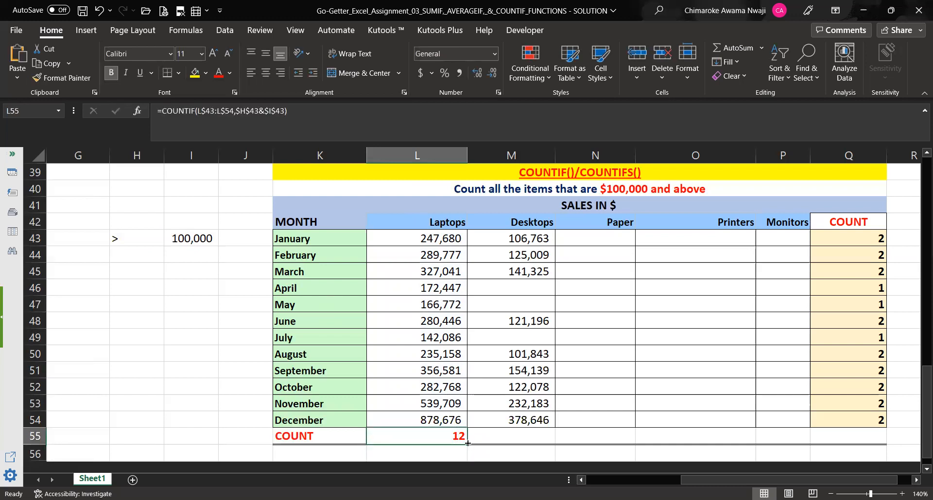
drag(468, 444, 791, 434)
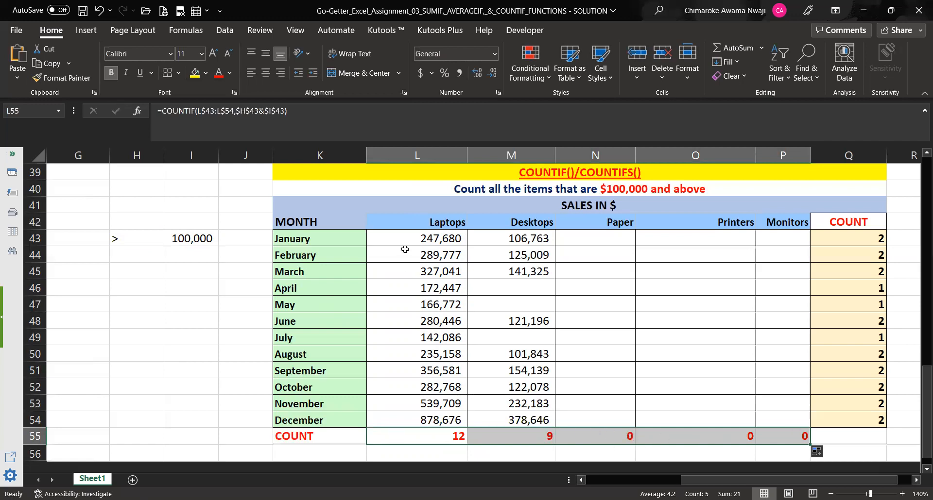
click(141, 371)
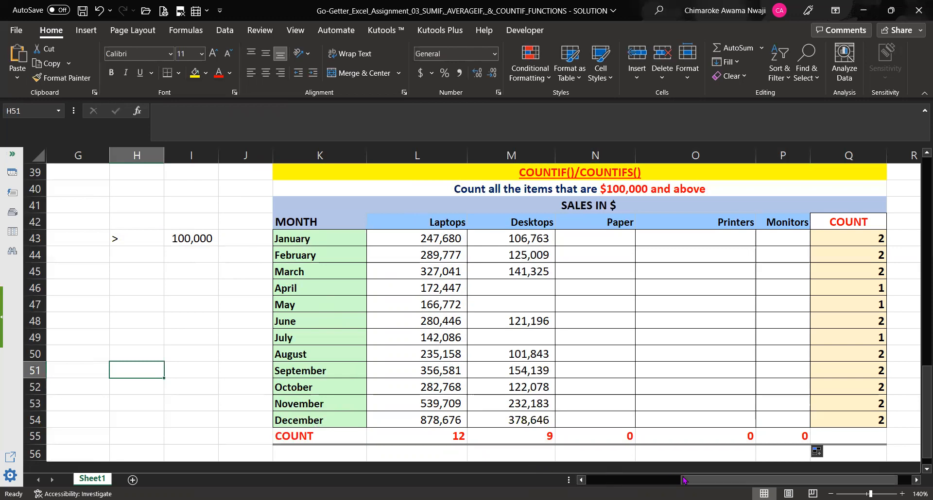
Step: Set January's Laptops sales in cell B3 of the source table to 100,000 to test the threshold
mouse_move(693, 483)
mouse_down()
mouse_move(673, 481)
mouse_move(719, 481)
mouse_move(708, 481)
mouse_up()
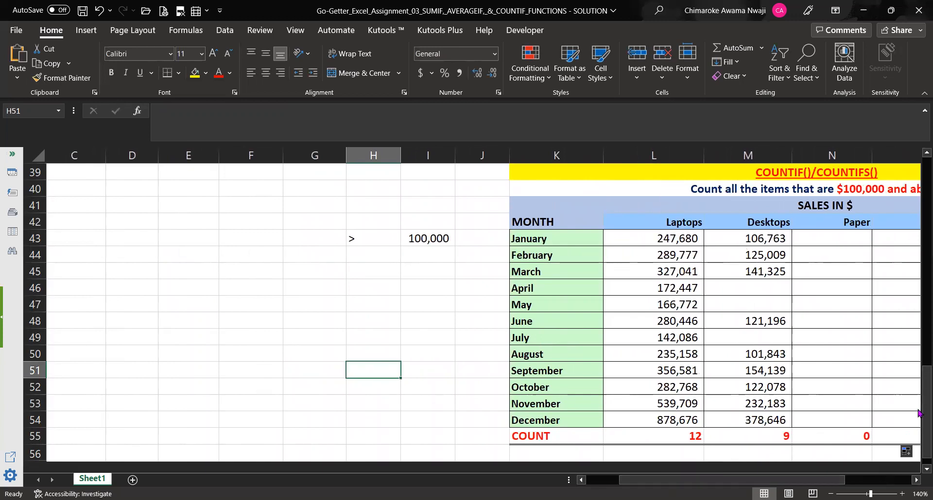
drag(919, 375, 905, 155)
drag(639, 481, 549, 484)
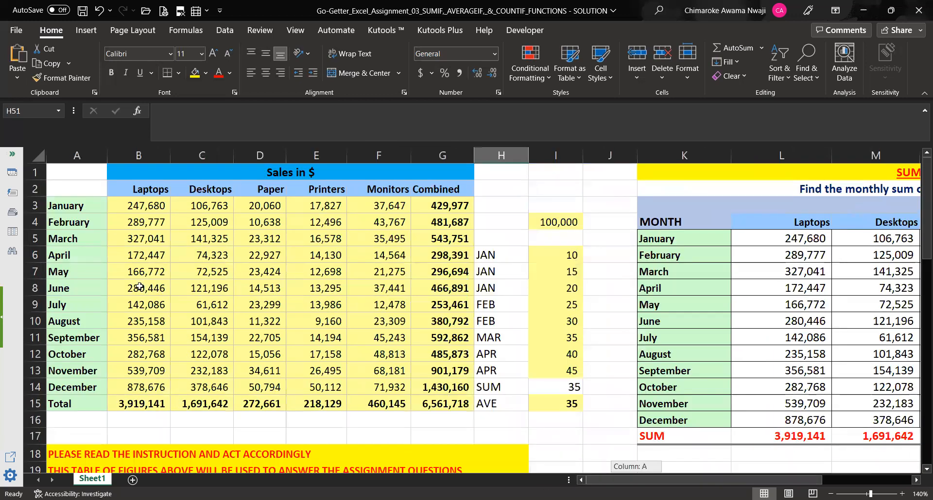
click(141, 209)
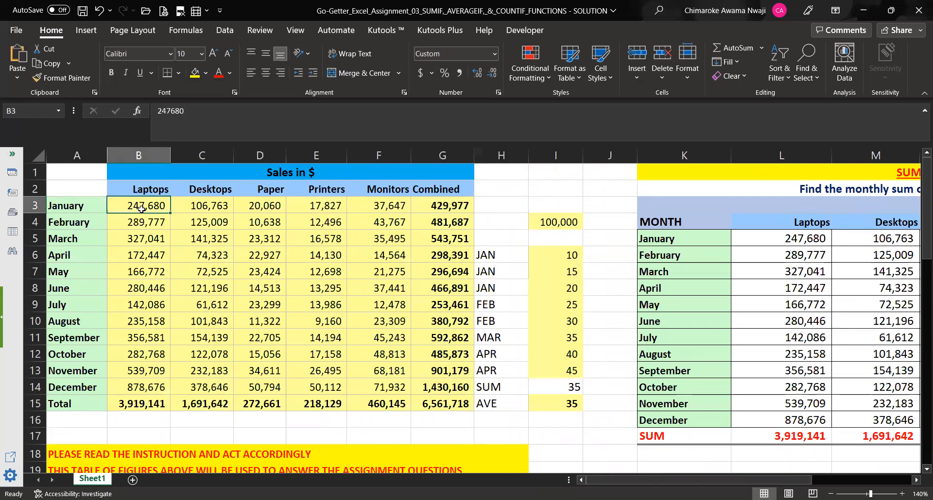
text(100,000)
key(Return)
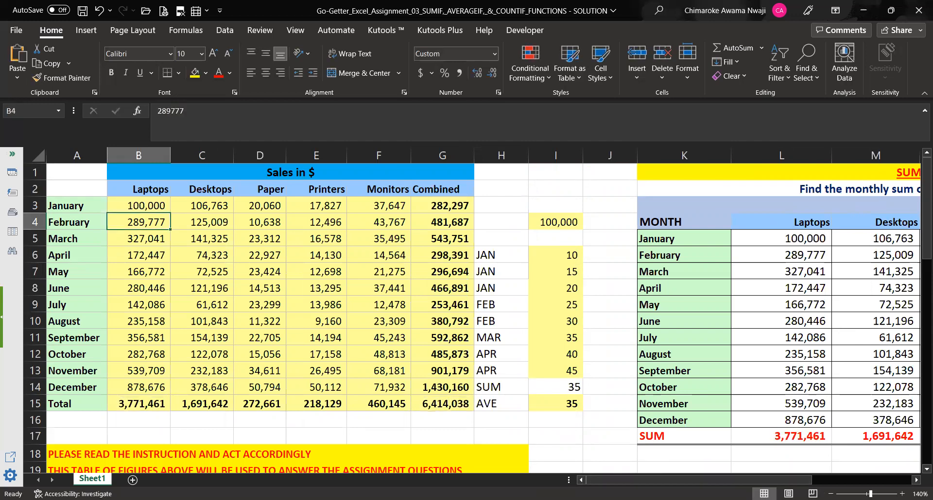
Step: Check the counts in the COUNTIF table and change the criterion operator in H43 to >=
drag(632, 480, 721, 480)
drag(921, 225, 918, 452)
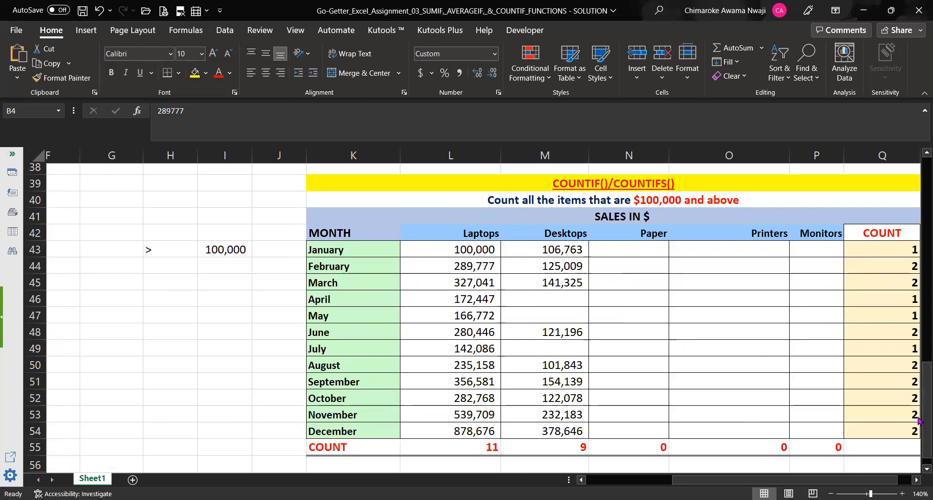
drag(919, 425, 918, 428)
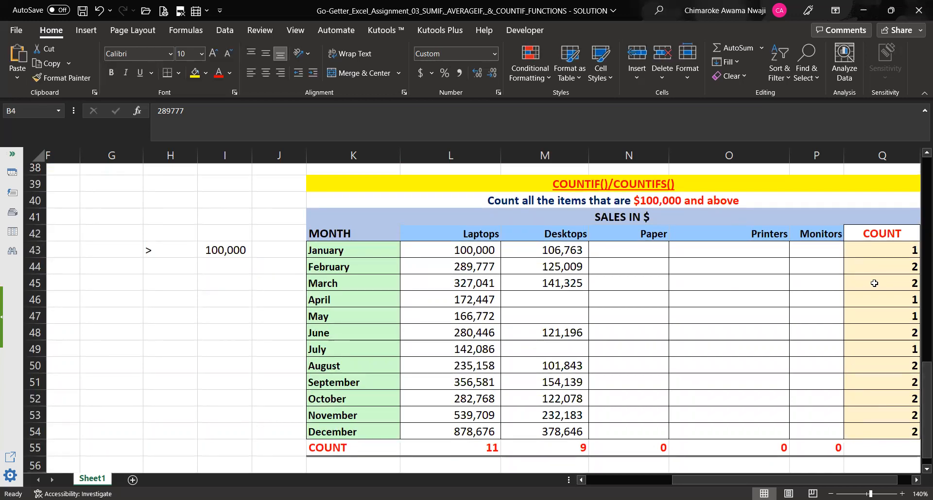
double_click(151, 253)
text(=)
key(Return)
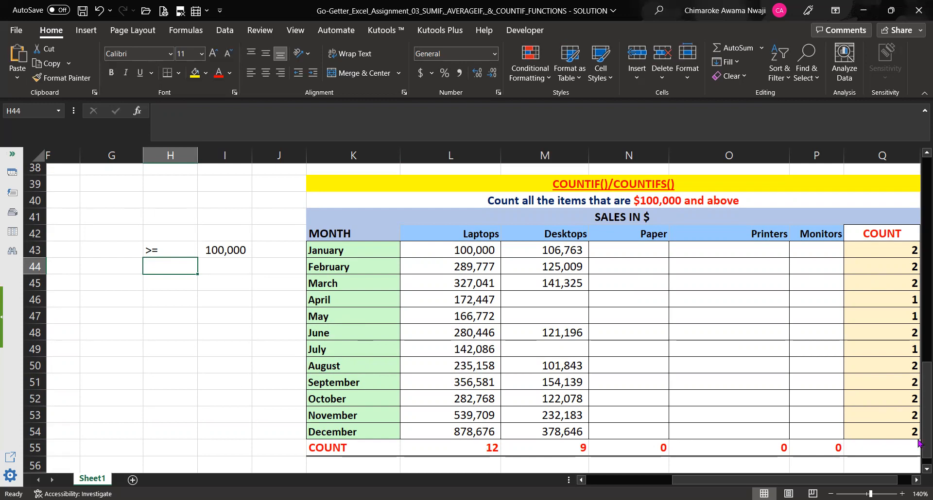
Step: Undo the operator change in H43 and the test value in January's Laptops source cell B3
key(ctrl+z)
key(ctrl+z)
key(ctrl+z)
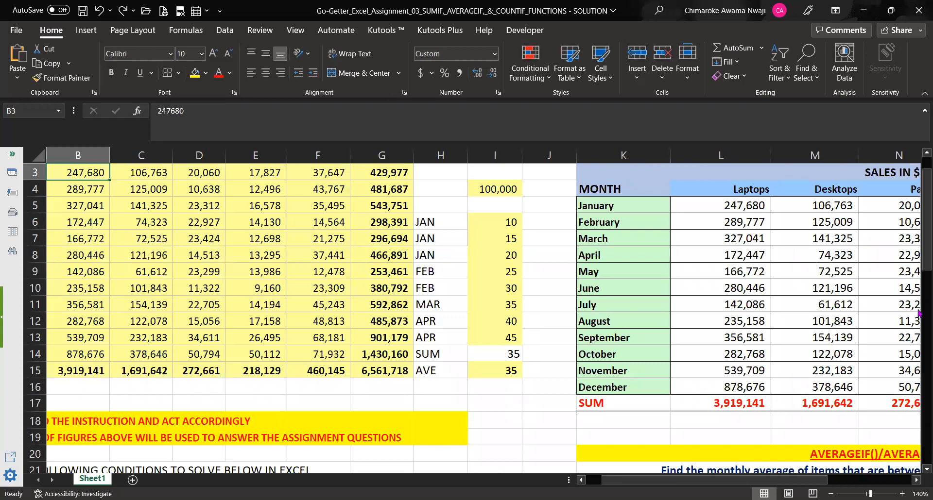
Step: Set the criterion operator in H43 to >= and check the formulas in January's COUNT and Laptops cells
drag(924, 263, 901, 330)
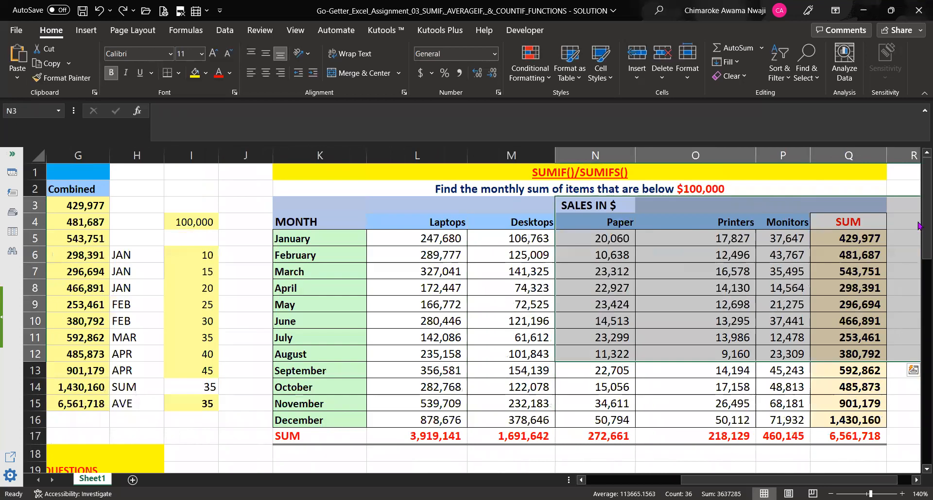
drag(921, 223, 918, 431)
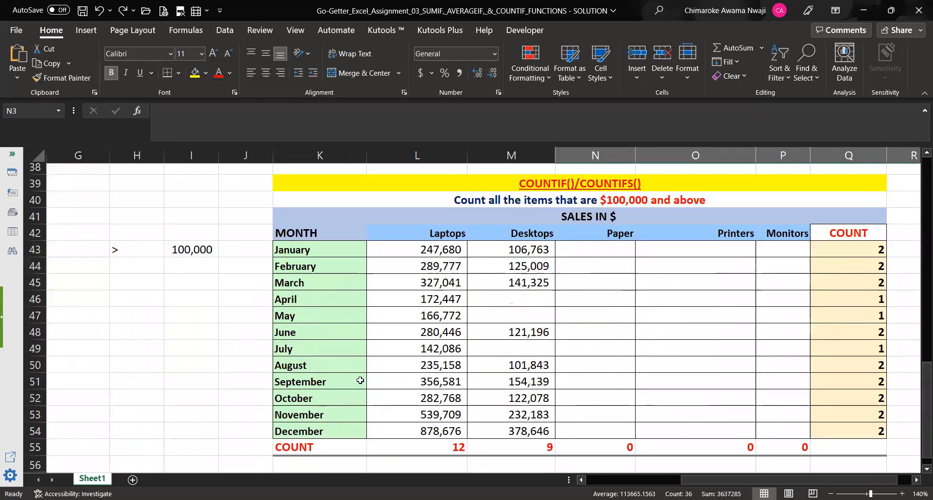
double_click(133, 254)
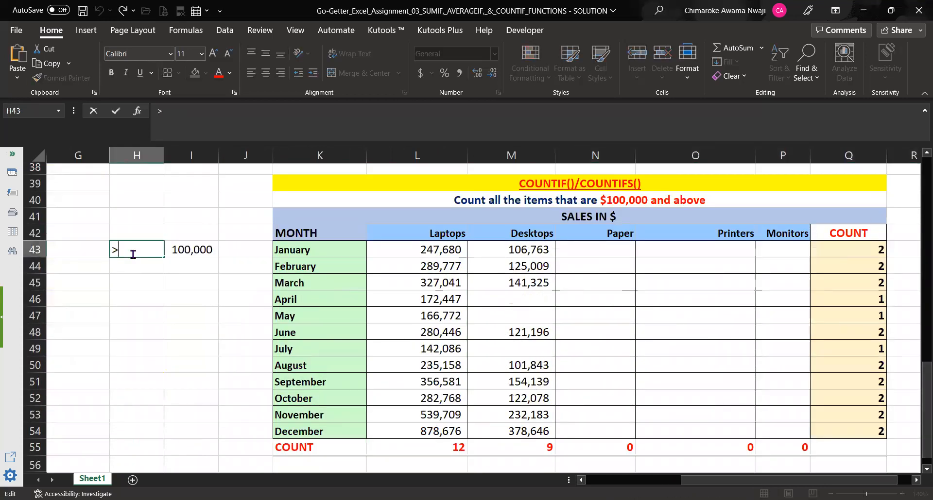
text(=)
key(Return)
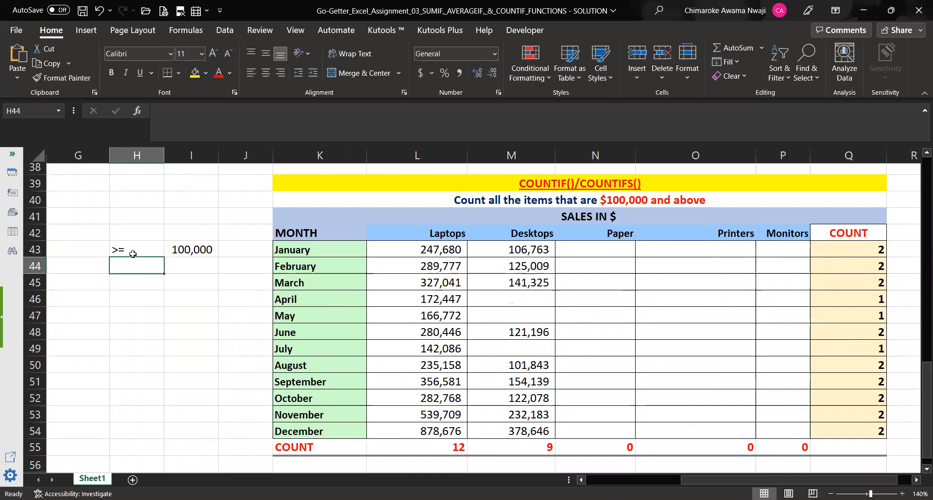
click(866, 254)
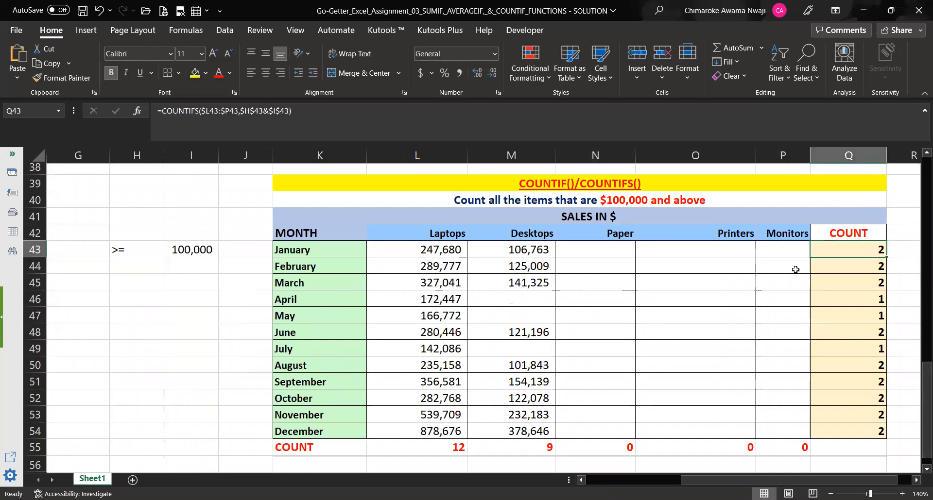
click(457, 254)
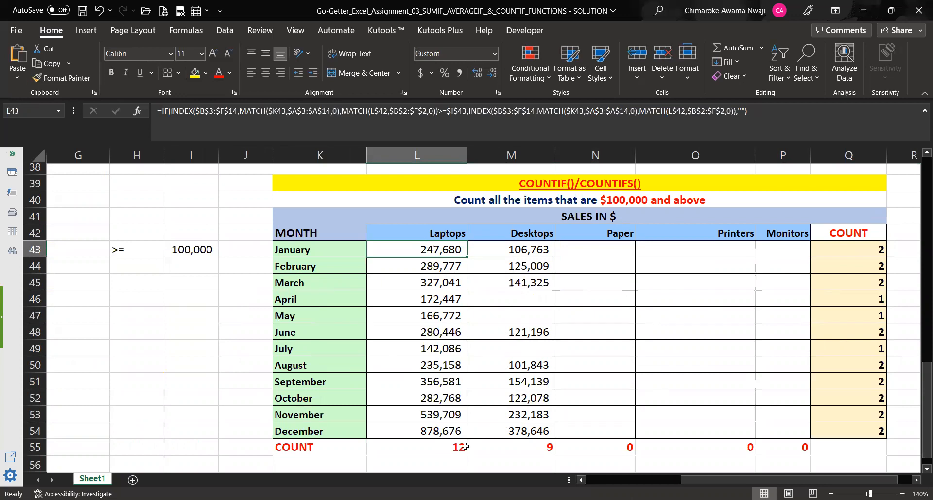
Step: Total the product counts L55:P55 in Q55 with a SUM formula
click(846, 448)
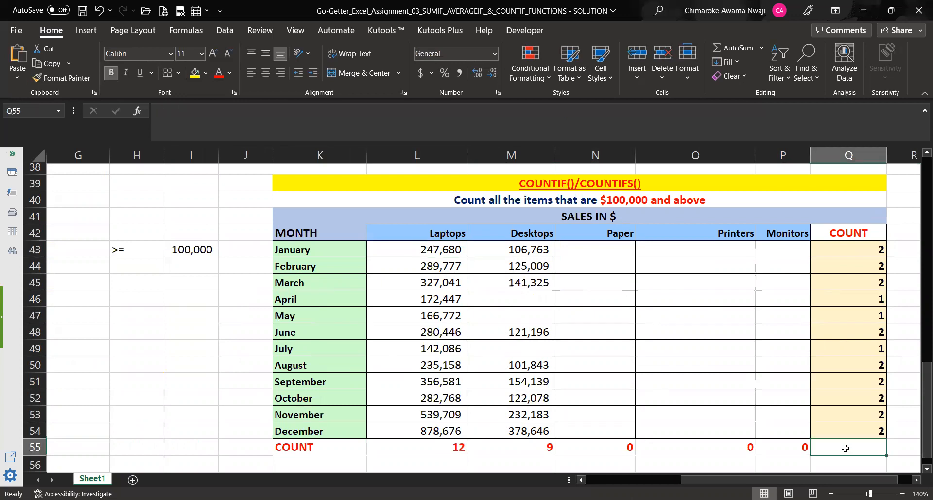
text(=)
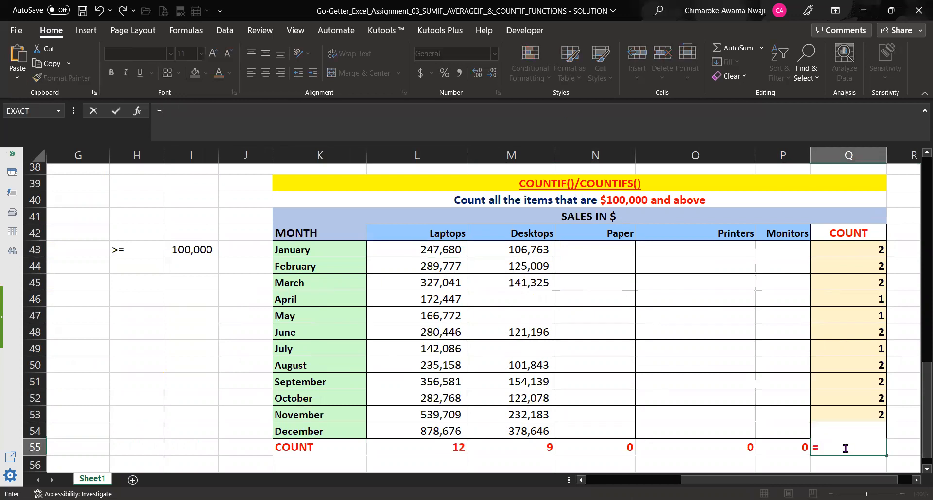
text(SUM()
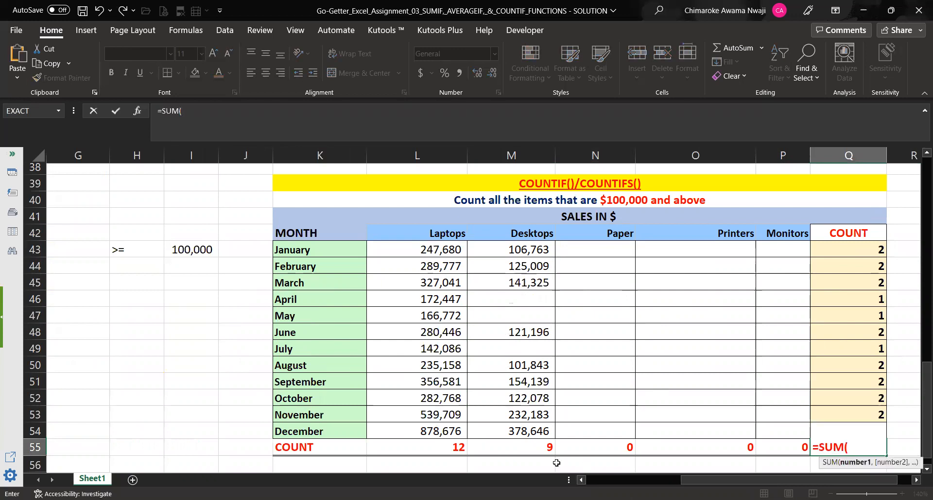
click(454, 450)
key(shift+Right)
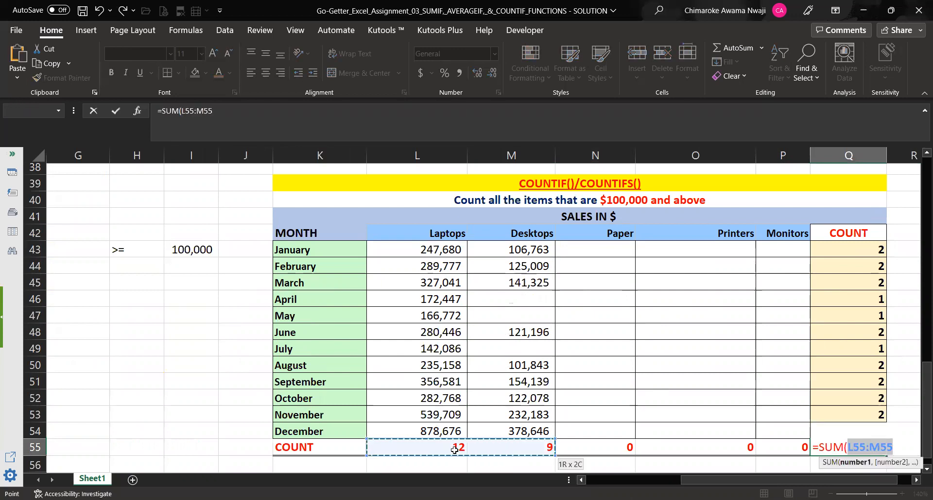
key(shift+Right)
key(shift+Right)
key(shift+Right)
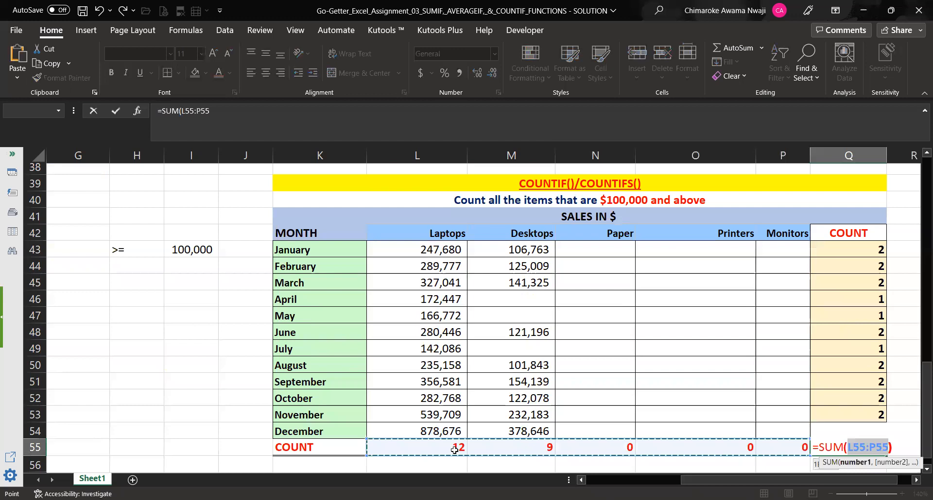
key(Return)
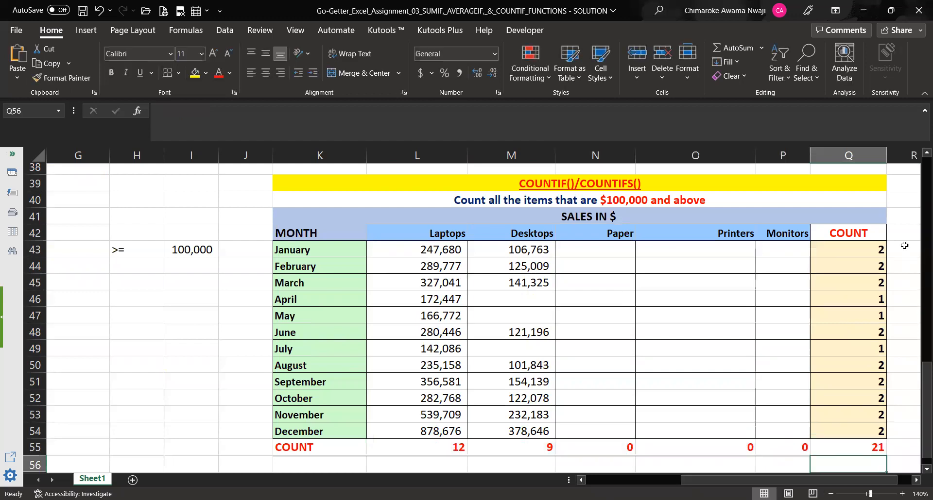
Step: Select the monthly counts Q43:Q54 to check their sum against the total in Q55
click(874, 249)
key(shift+Down)
key(shift+Down)
key(shift+Down)
key(shift+Down)
key(shift+Down)
key(shift+Down)
key(shift+Down)
key(shift+Down)
key(shift+Down)
key(shift+Down)
key(shift+Down)
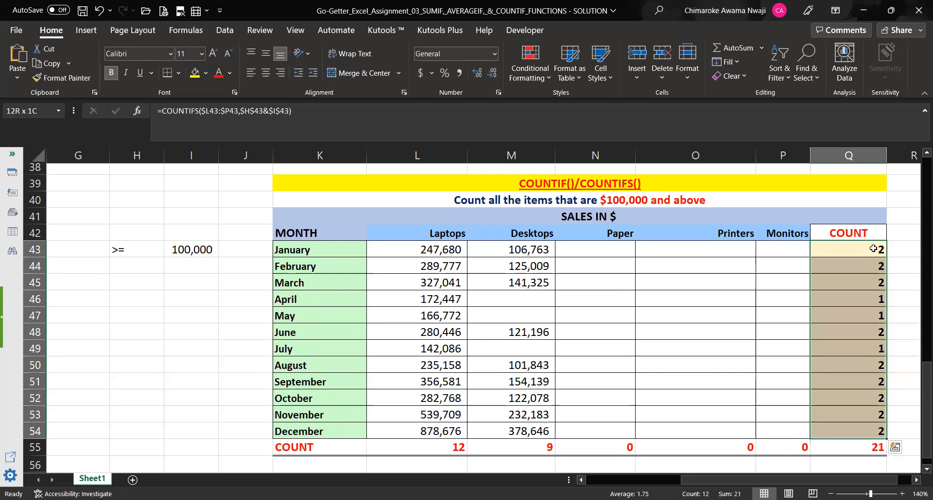
Step: Enter =SUM(Q43:Q54) in Q56 to cross-check the total of the monthly counts
key(Down)
key(Down)
key(Down)
key(Down)
key(Down)
key(Down)
key(Down)
key(Down)
key(Down)
key(Down)
key(Down)
key(Down)
key(Down)
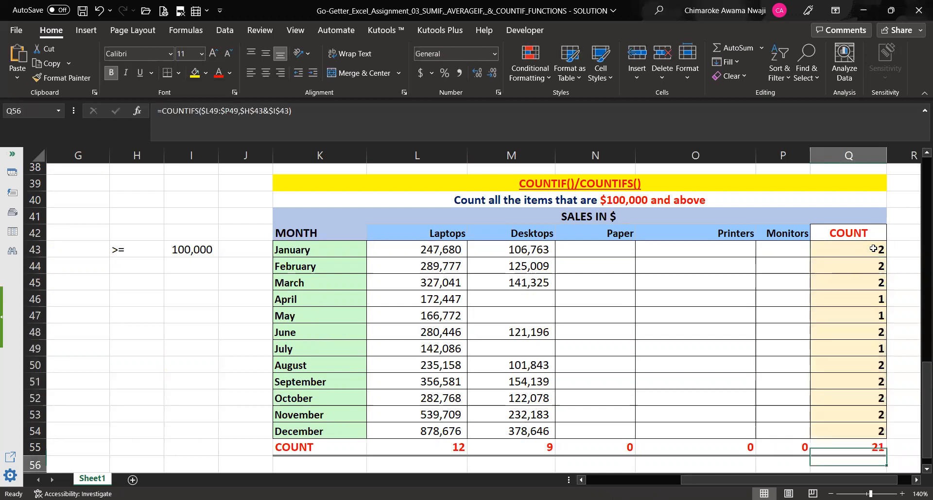
text(=)
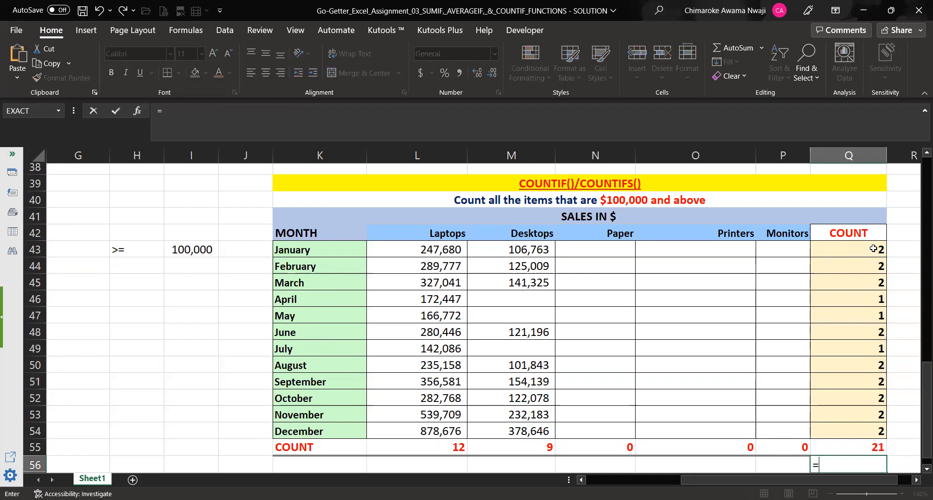
text(SUM()
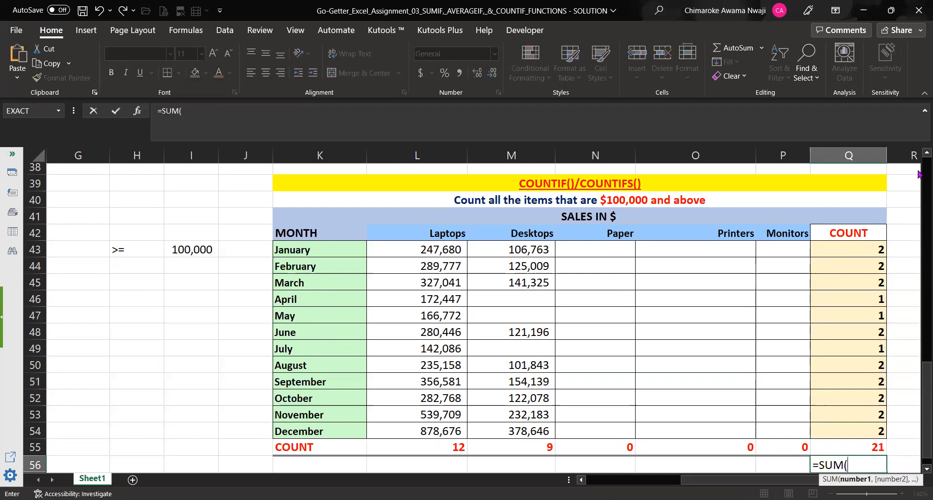
click(871, 248)
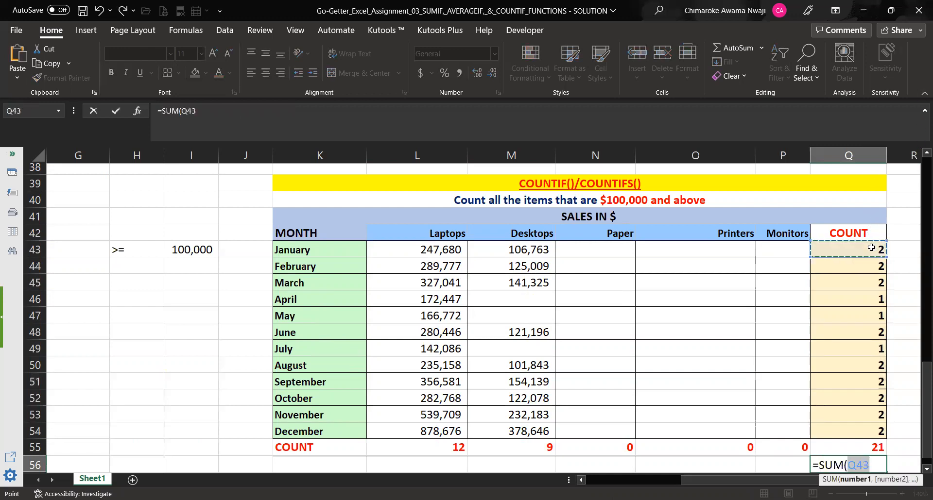
key(shift+Down)
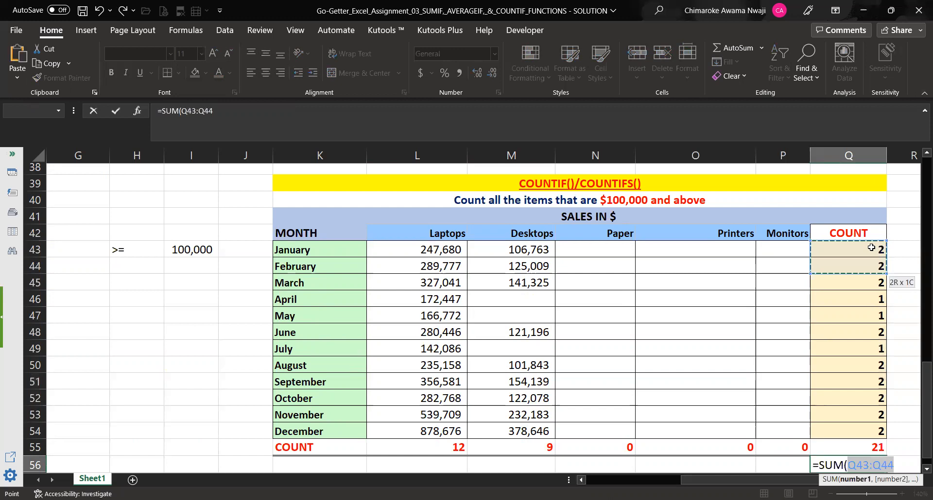
key(shift+Down)
key(shift+Down)
key(shift+Down)
key(shift+Down)
key(shift+Down)
key(shift+Down)
key(shift+Down)
key(shift+Down)
key(shift+Down)
key(shift+Down)
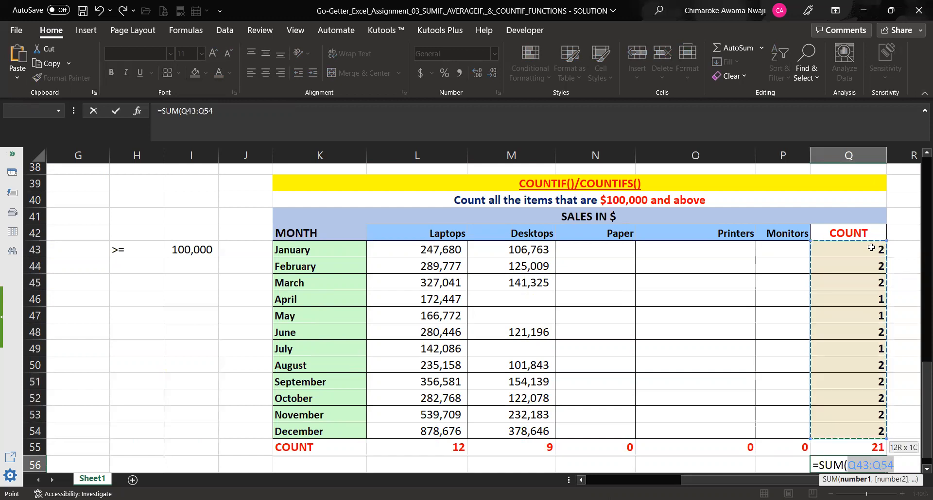
key(ctrl+Return)
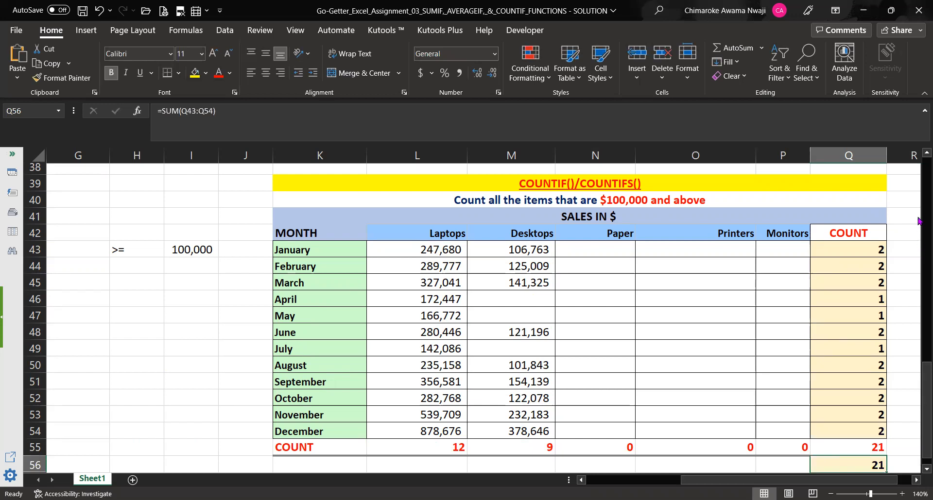
Step: Review the completed COUNTIF table and return to the source sales table at the start of the sheet
drag(918, 396, 919, 410)
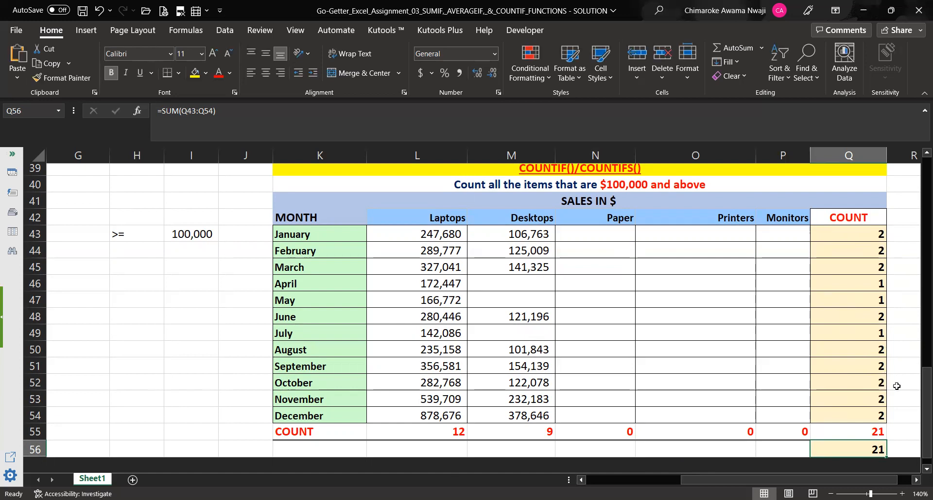
drag(922, 376, 918, 175)
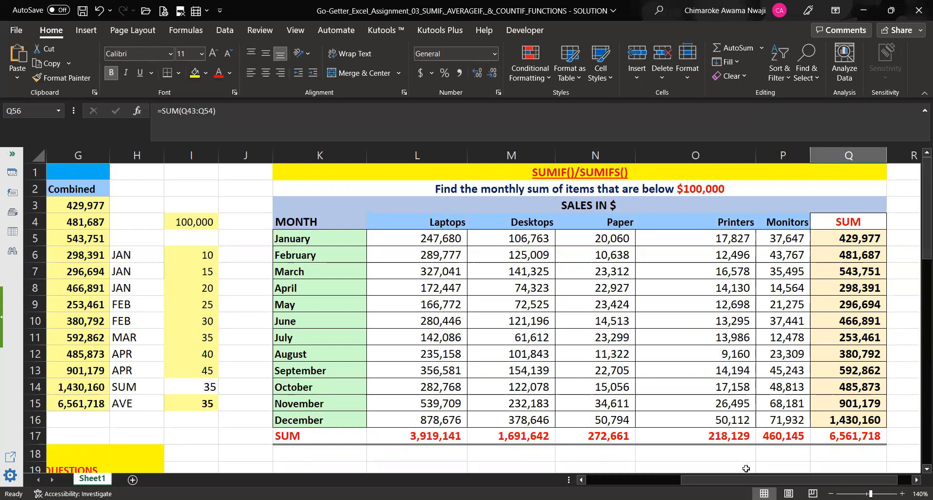
drag(748, 480, 617, 481)
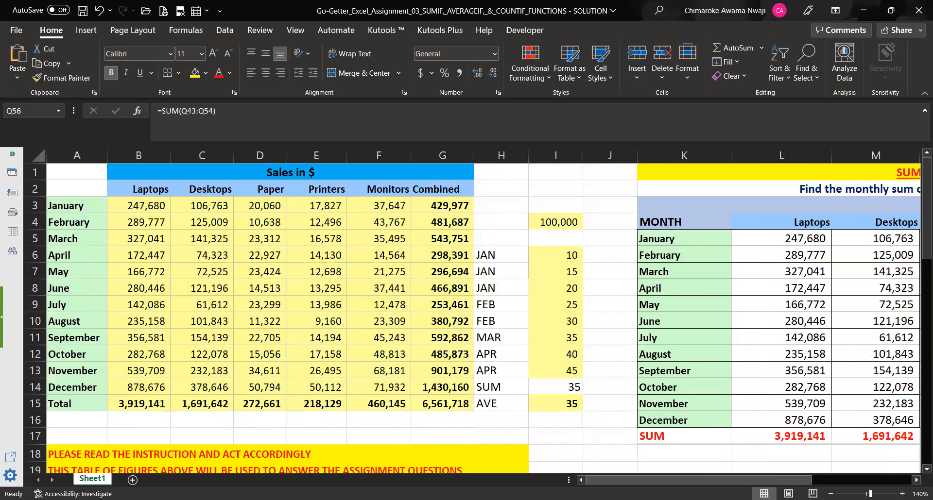